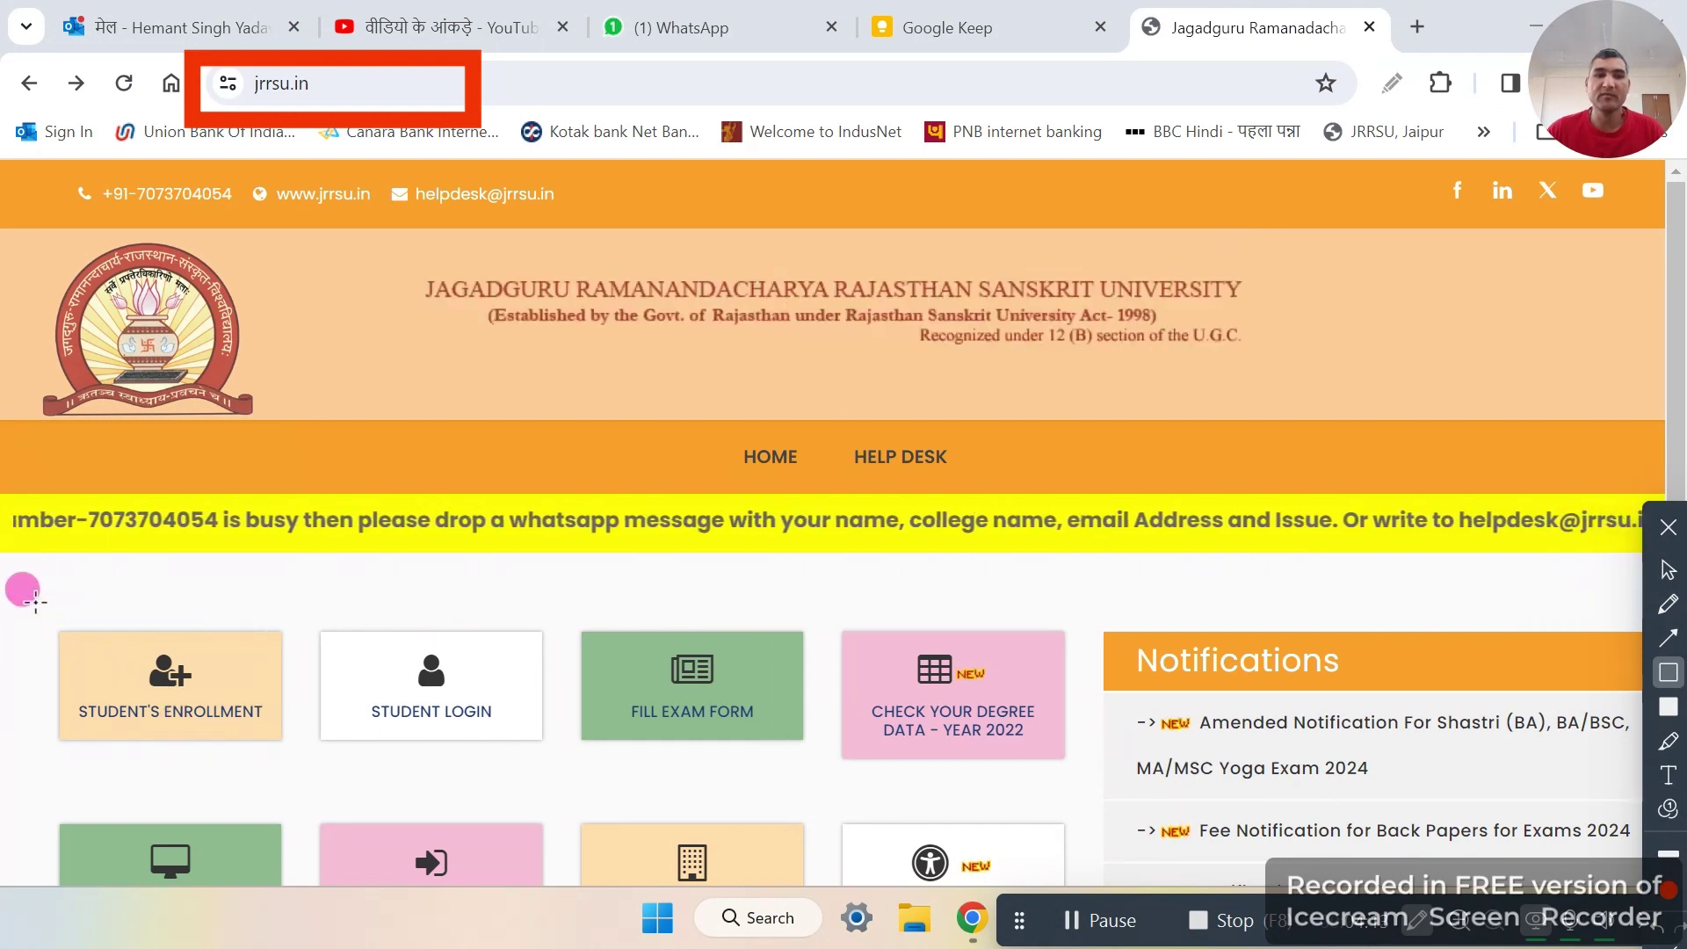
Step: Open the student's enrollment registration and submit the student's ABC ID
mouse_move(27, 595)
left_mouse_down()
mouse_move(78, 697)
mouse_move(327, 793)
left_mouse_up()
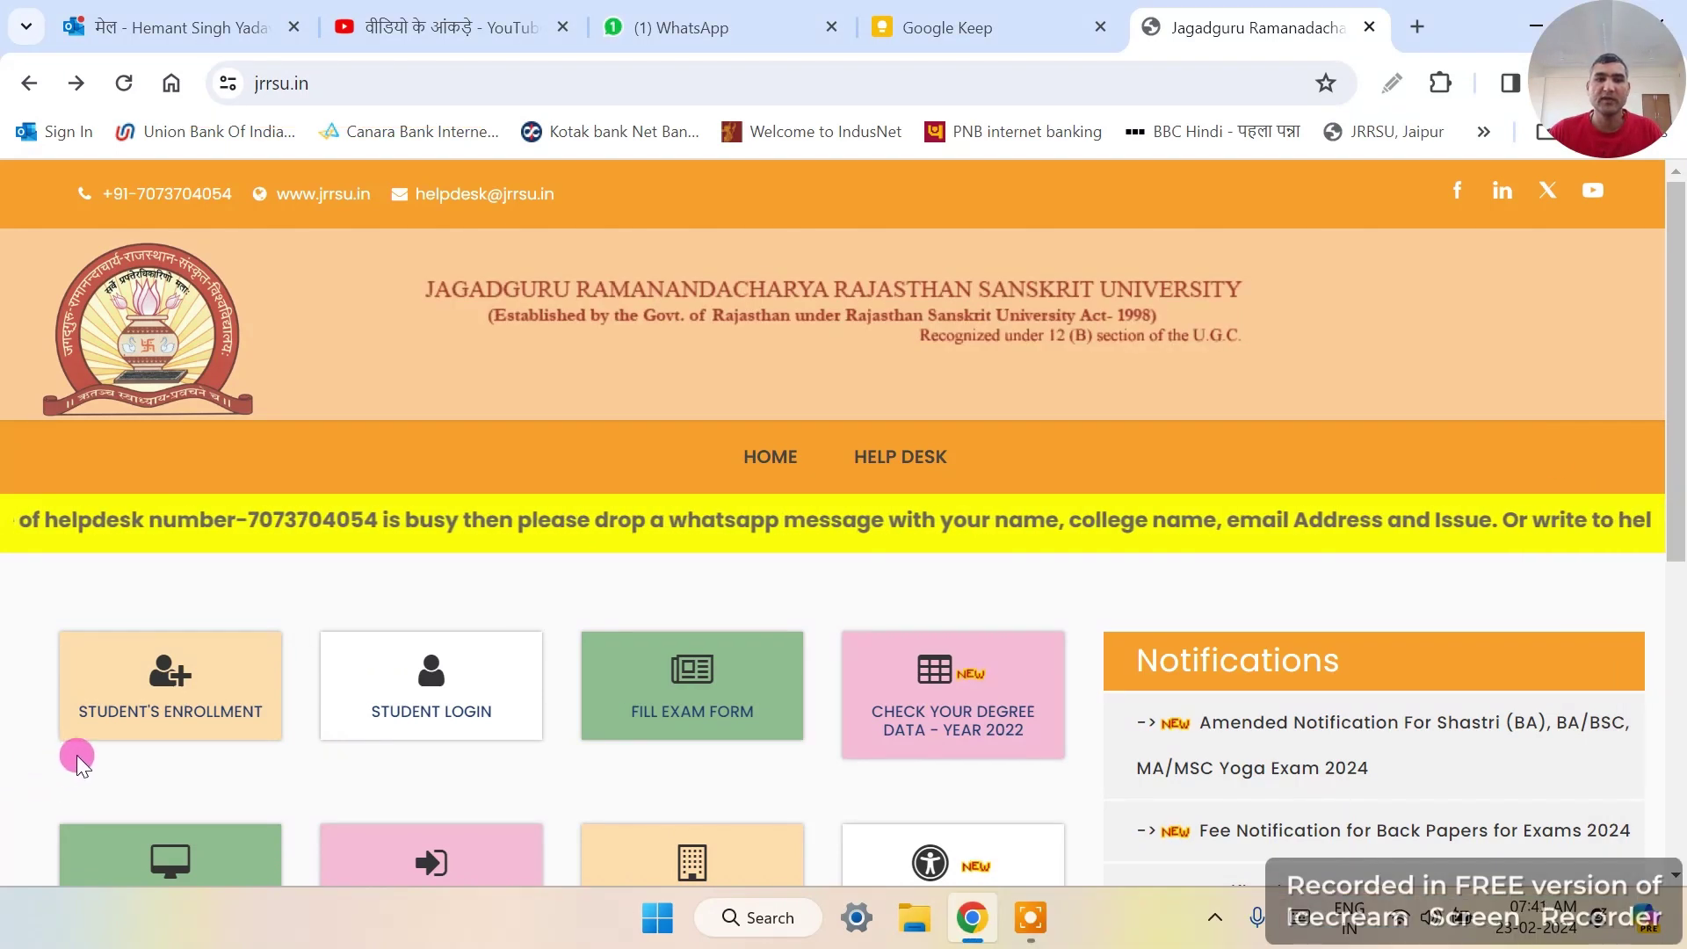
left_click(154, 716)
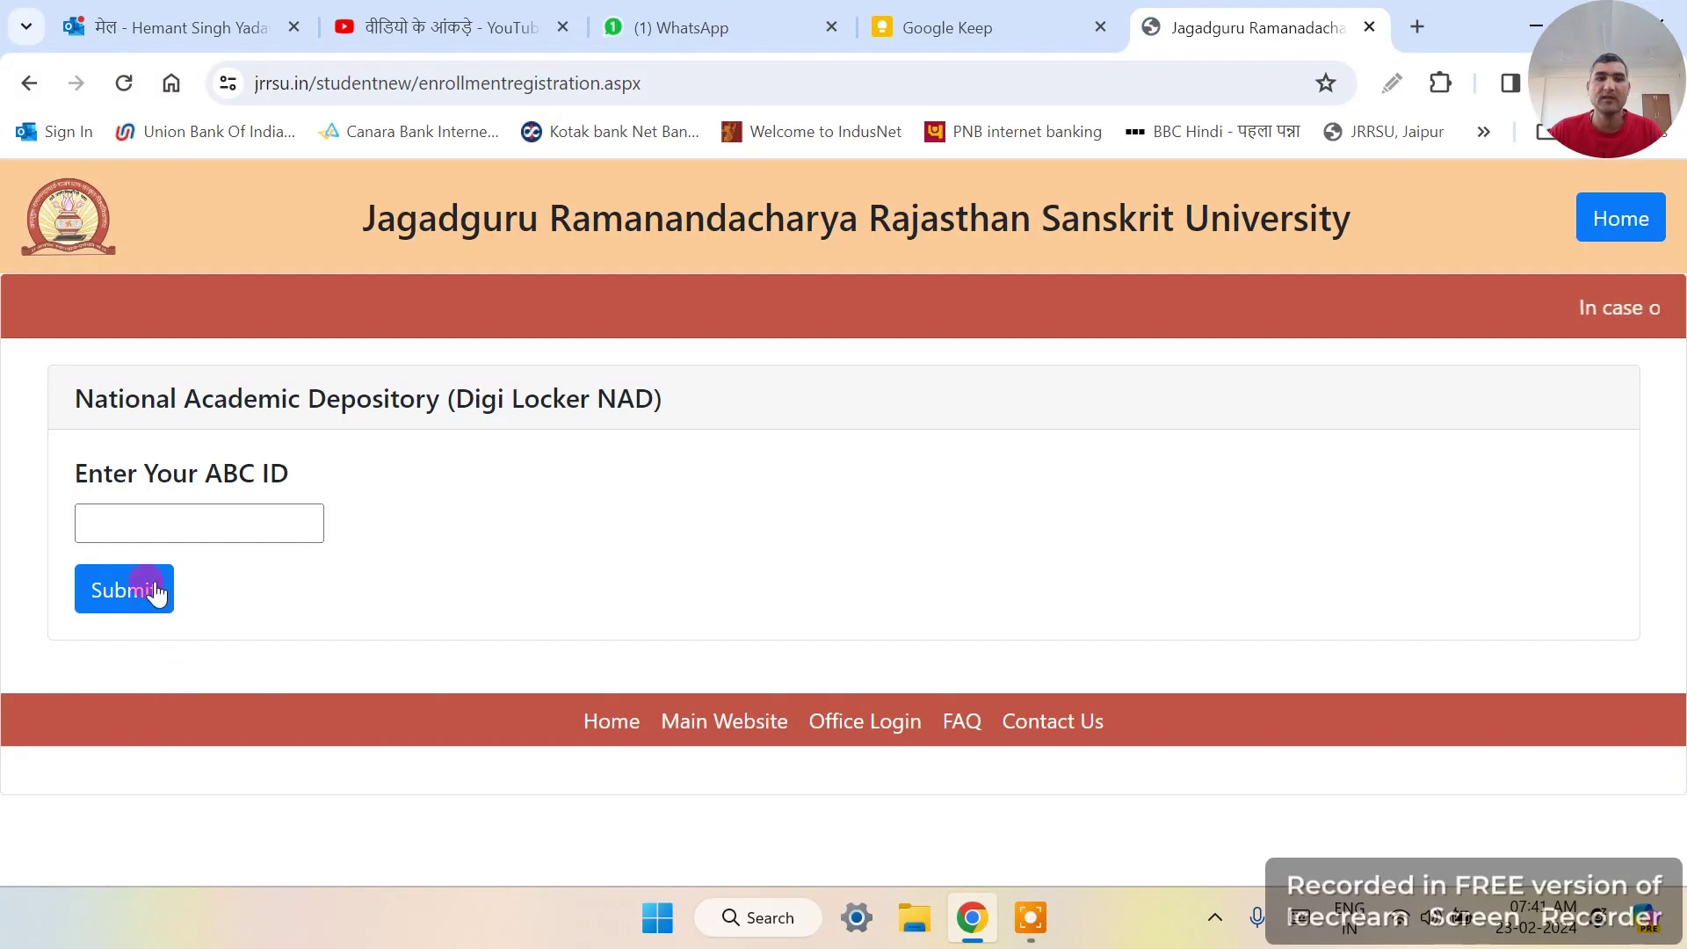
left_click(136, 523)
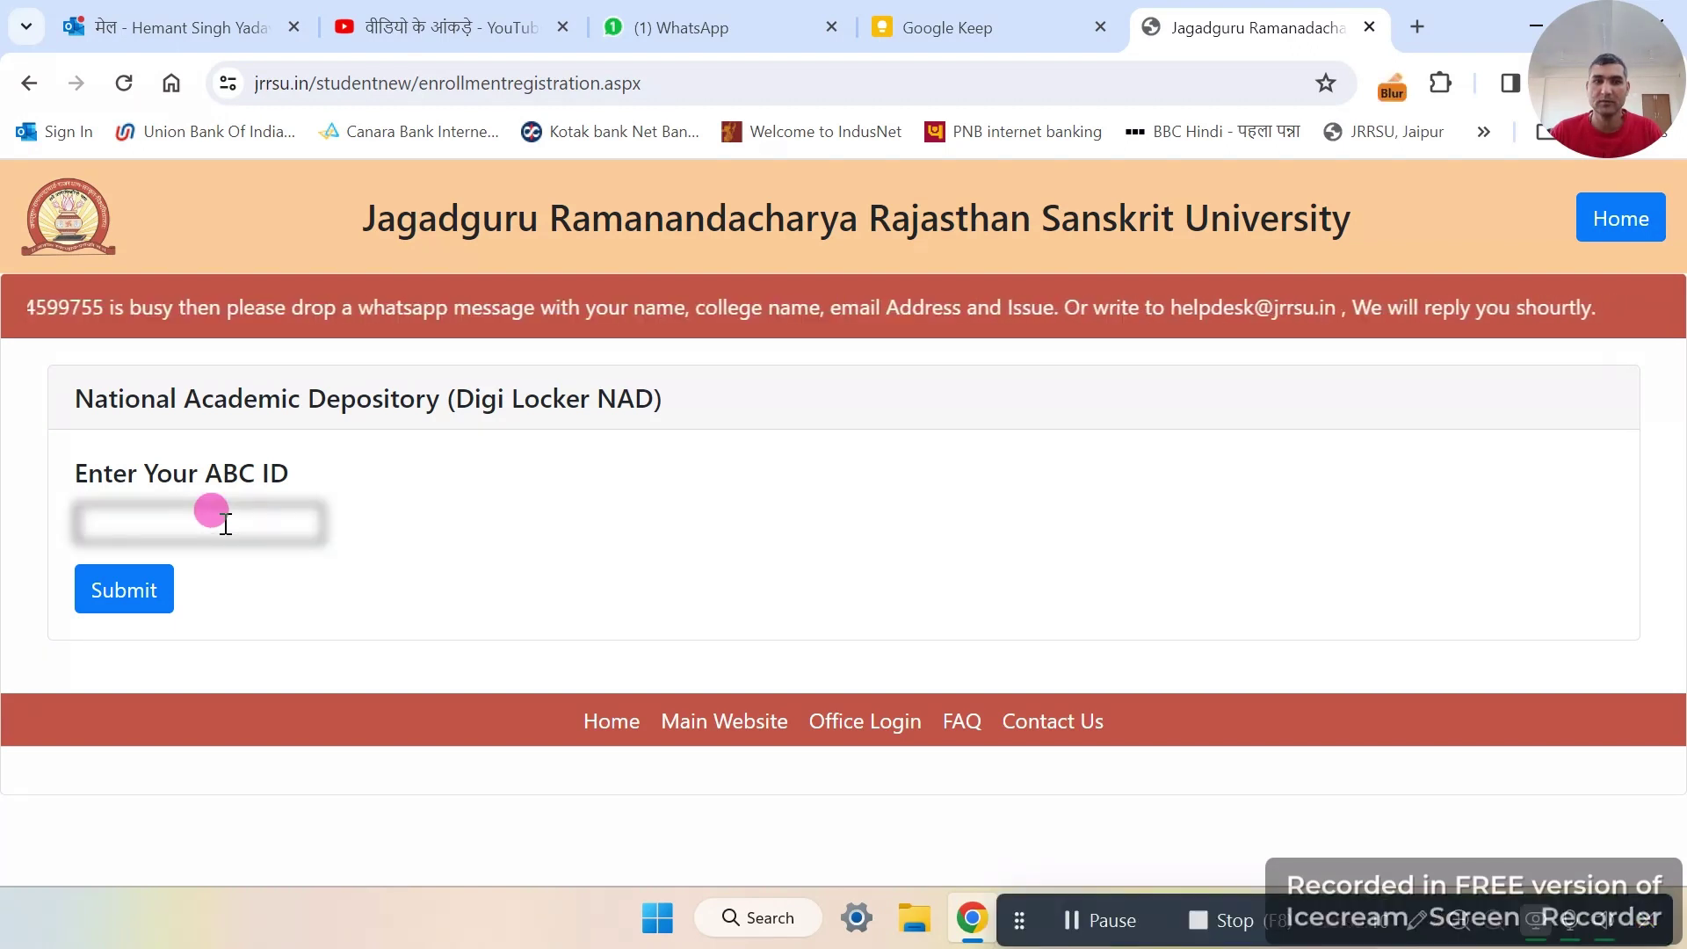
type("690")
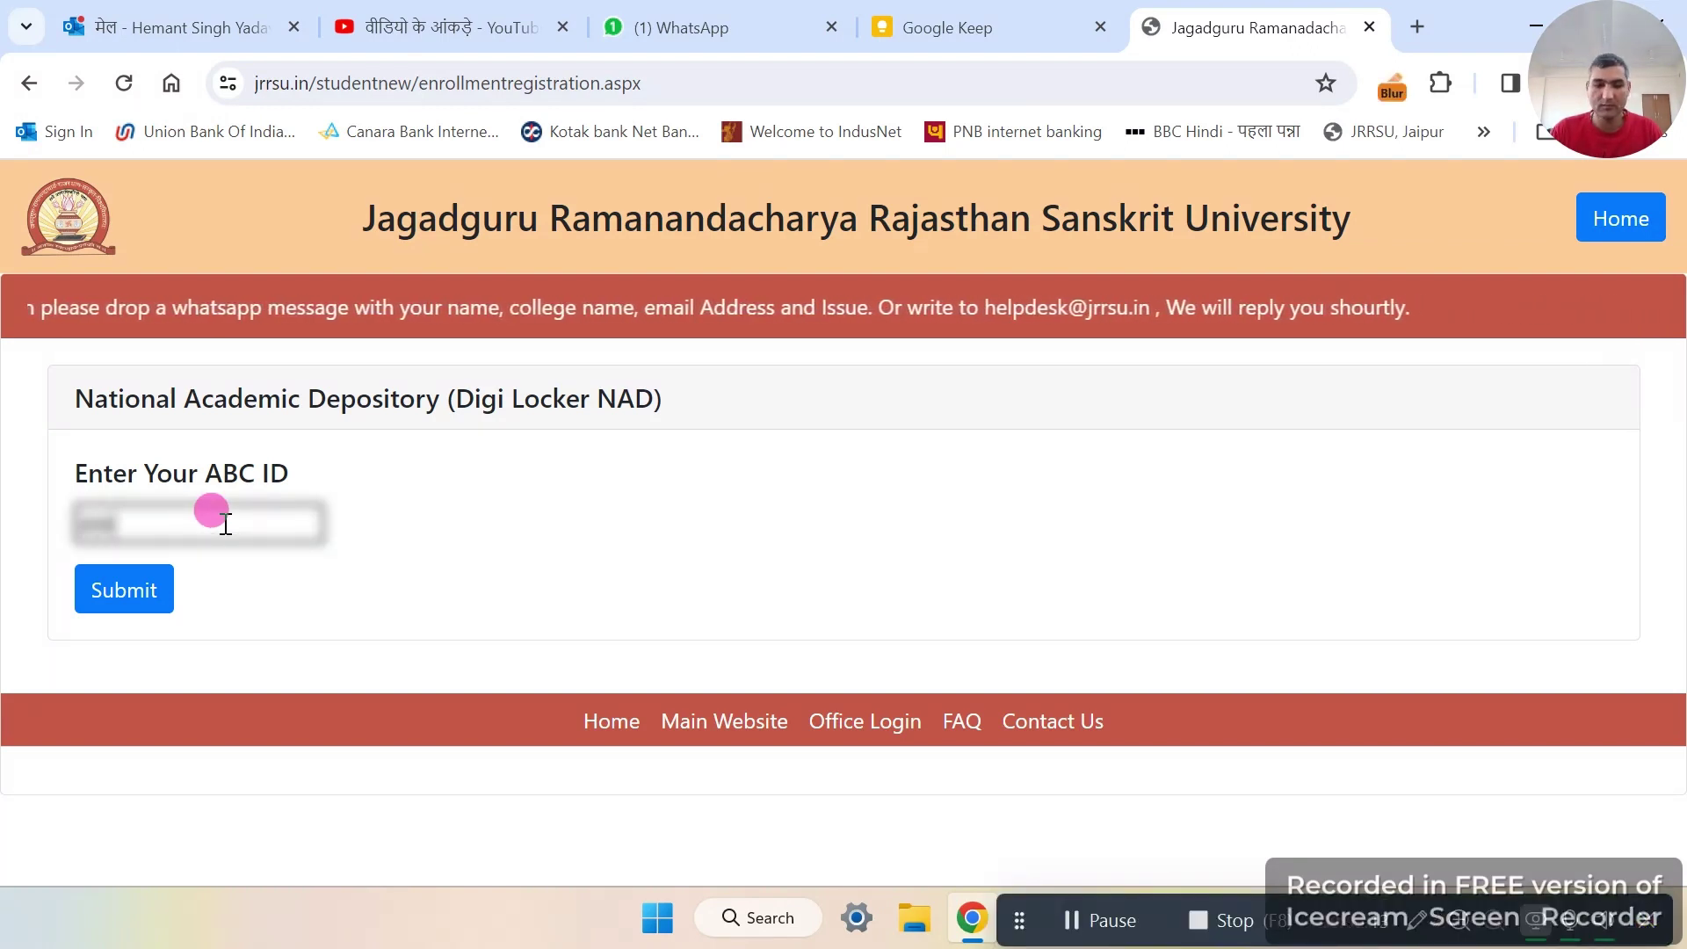
type(" 12")
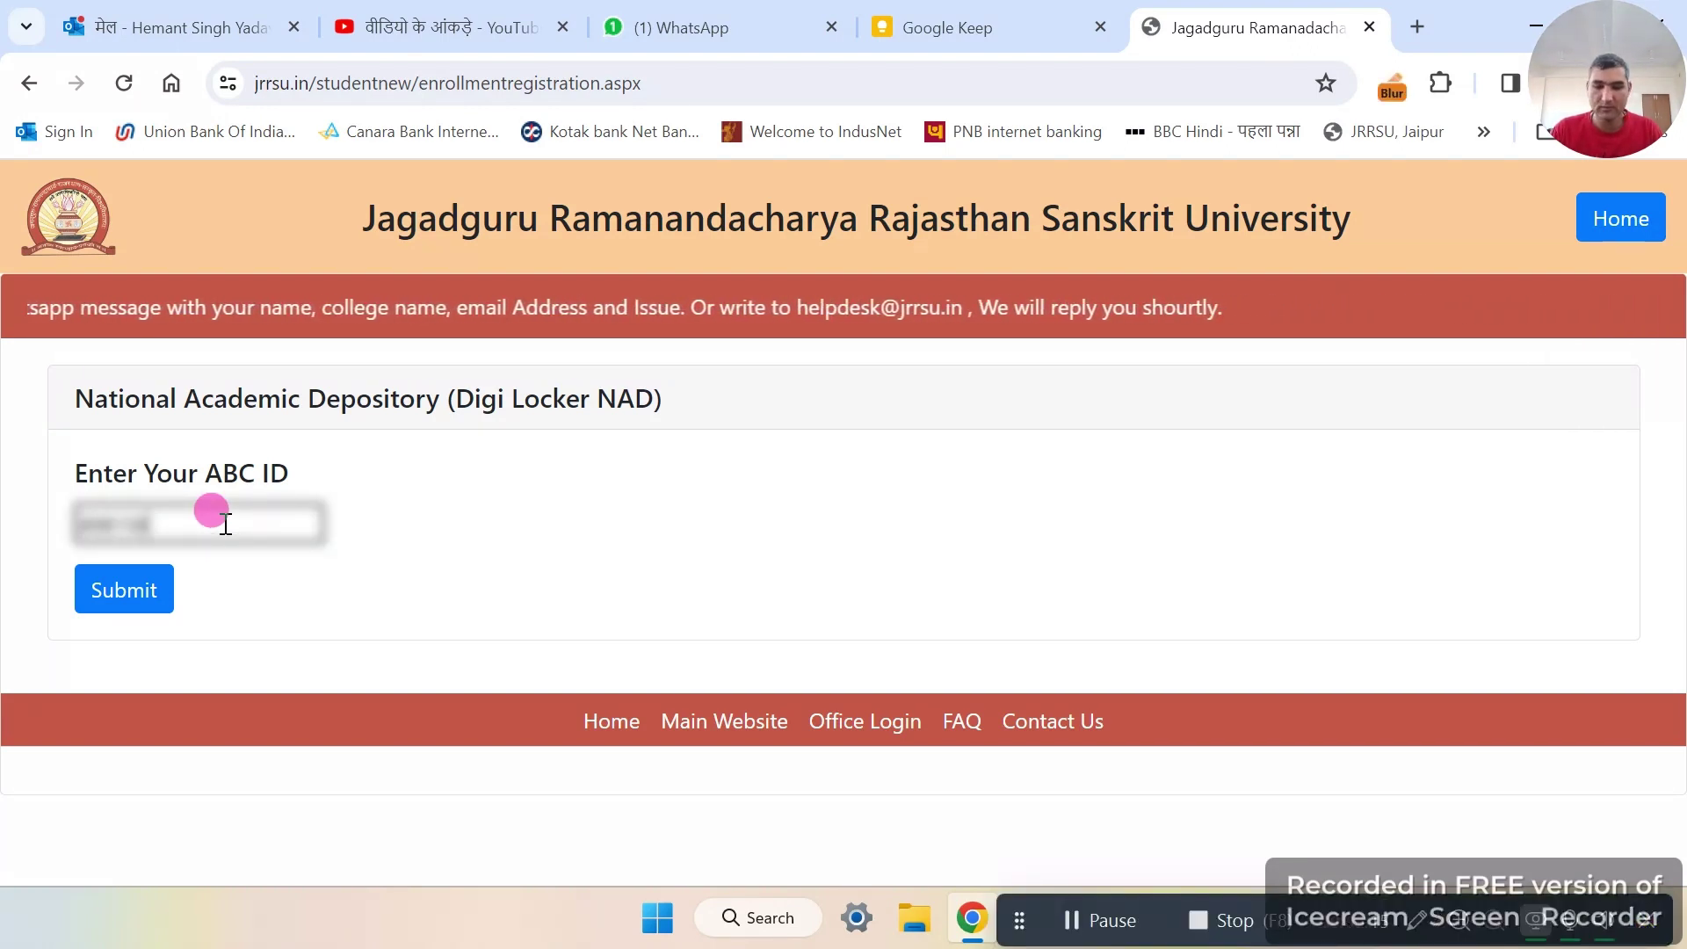
type("•••")
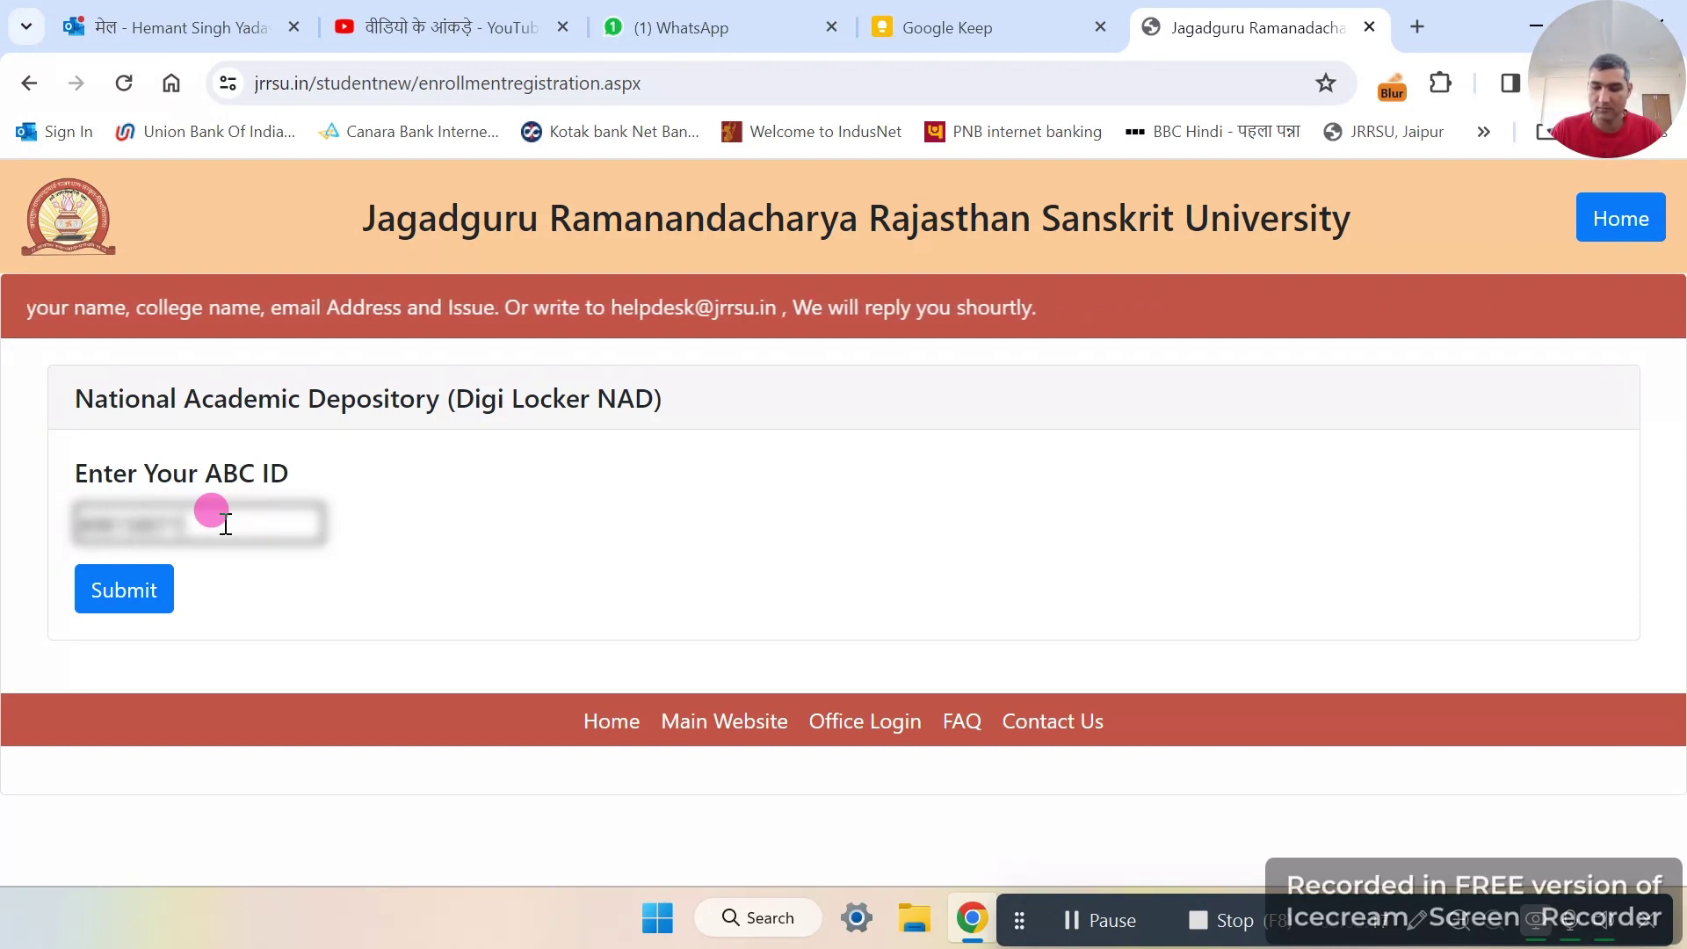
type("•••")
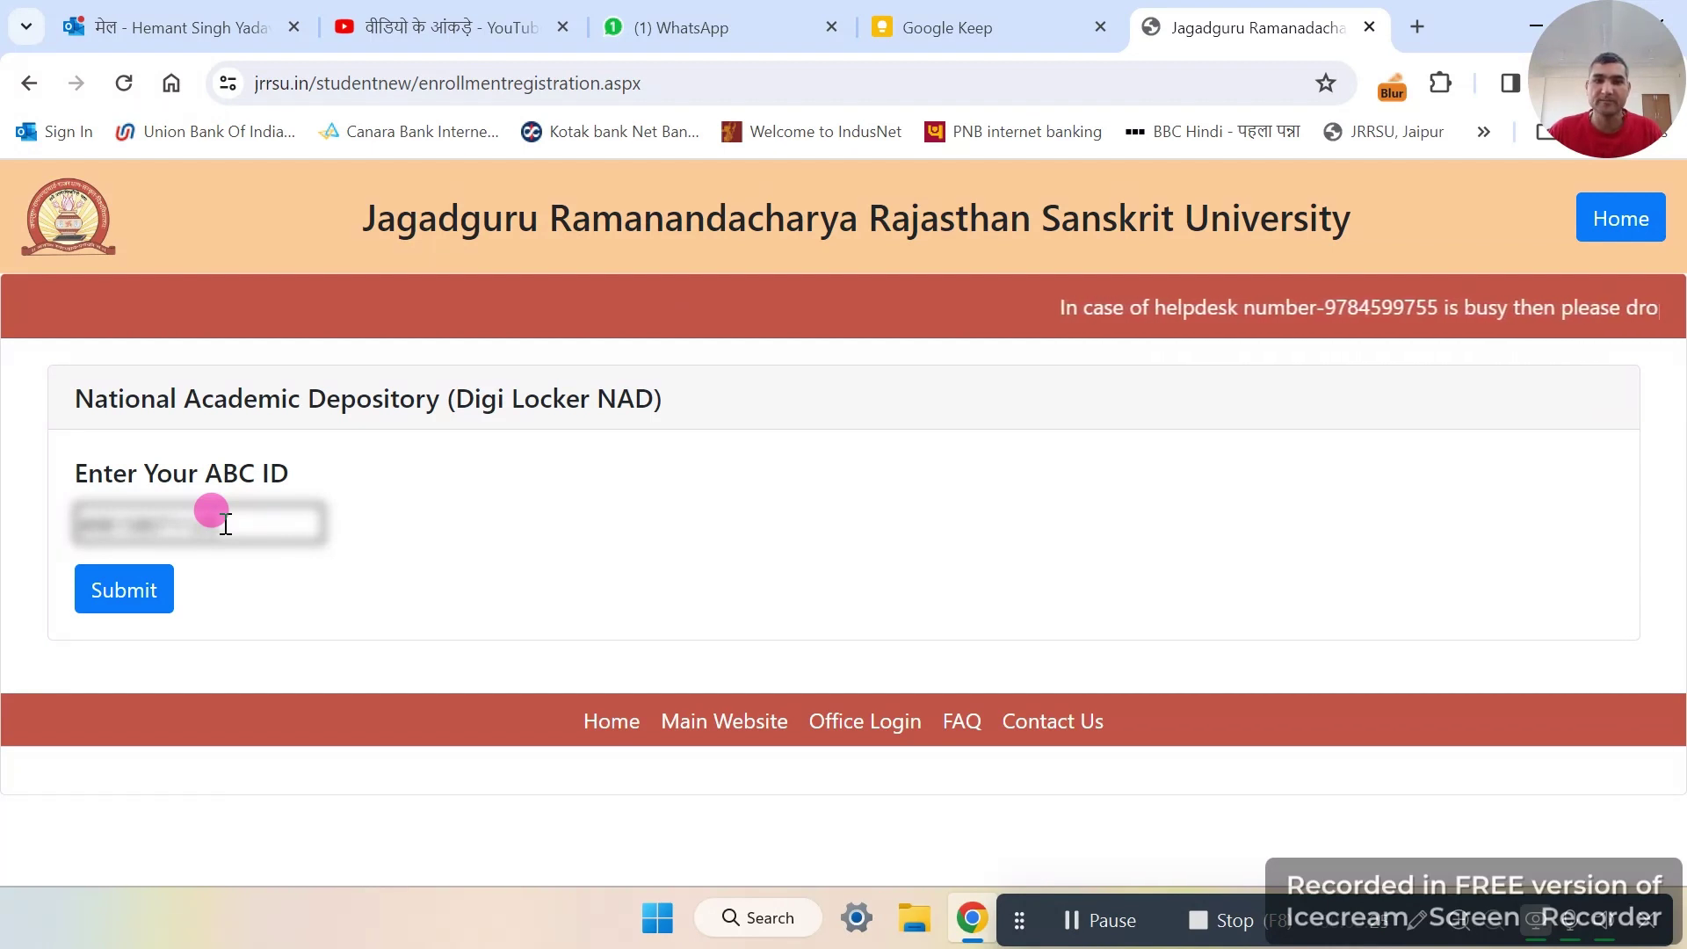
key("Return")
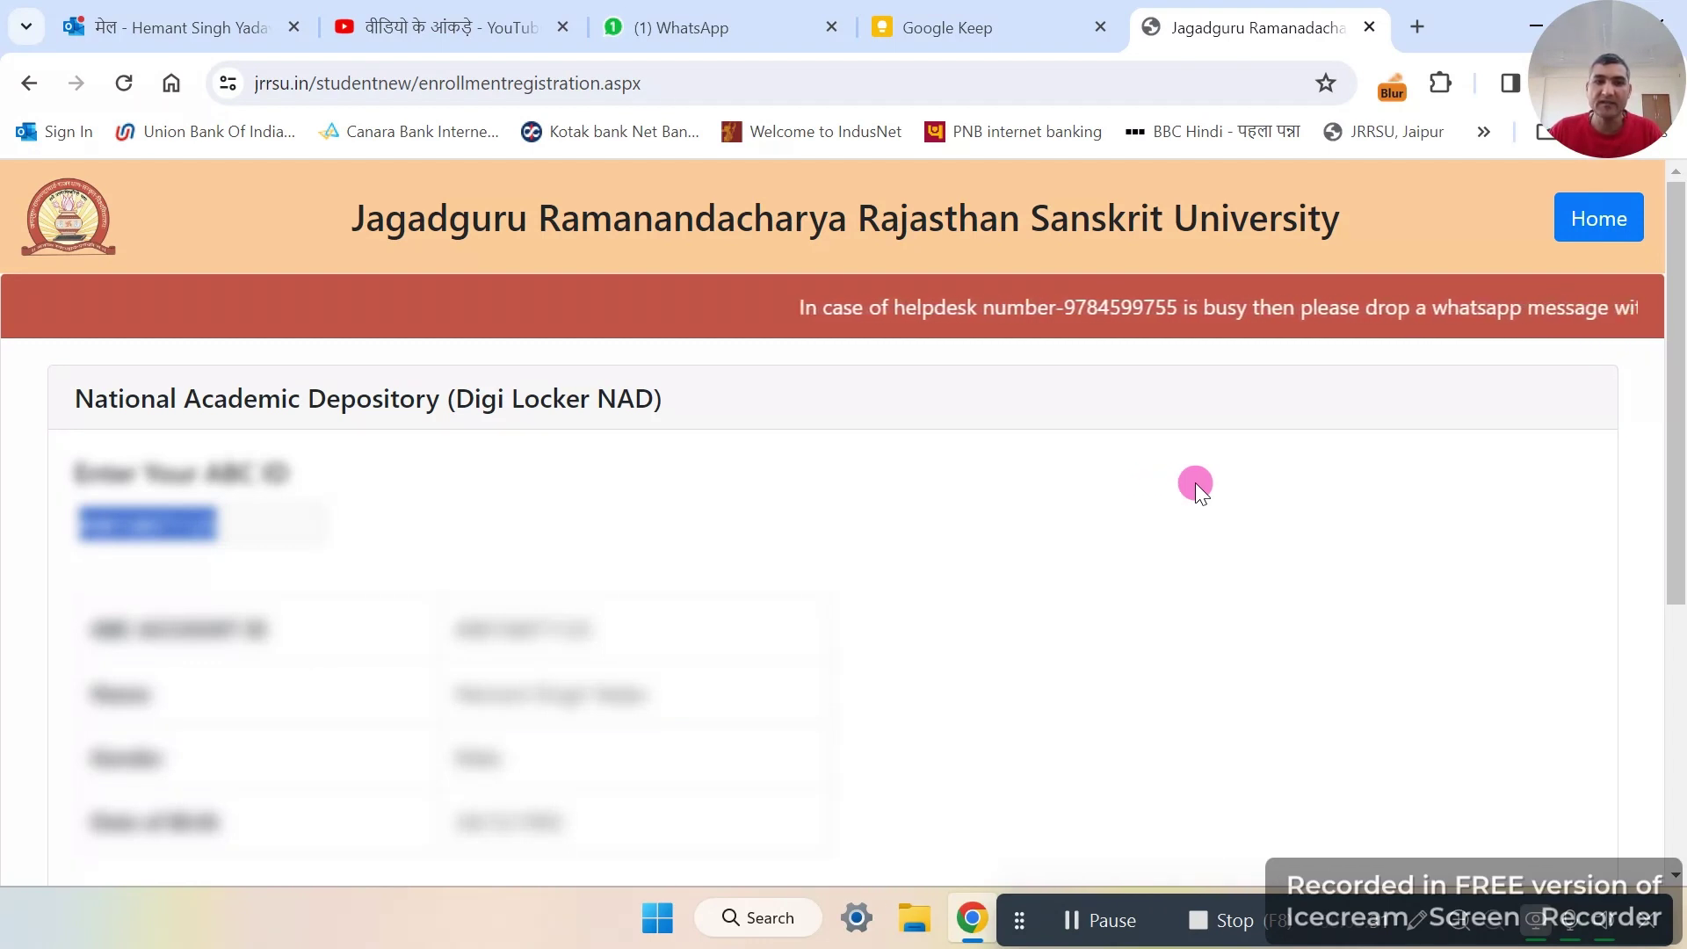
Step: Submit the manually entered enrollment details together with the attached marksheet as supporting document
scroll(393, 351, "down", 3)
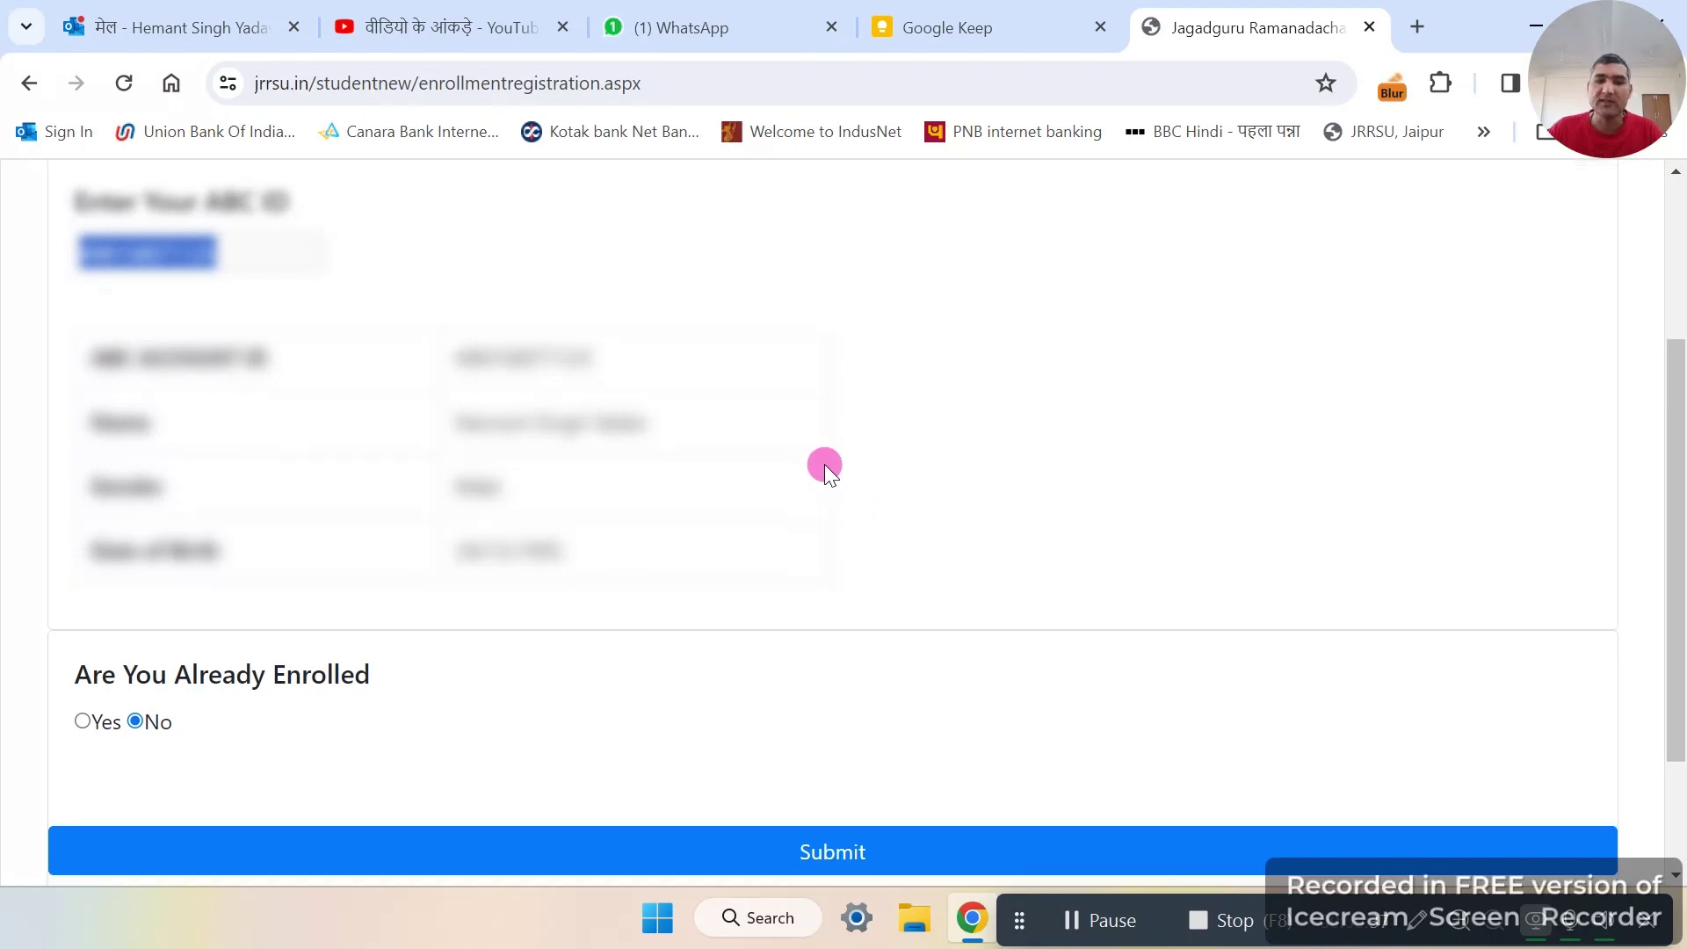
scroll(824, 464, "down", 2)
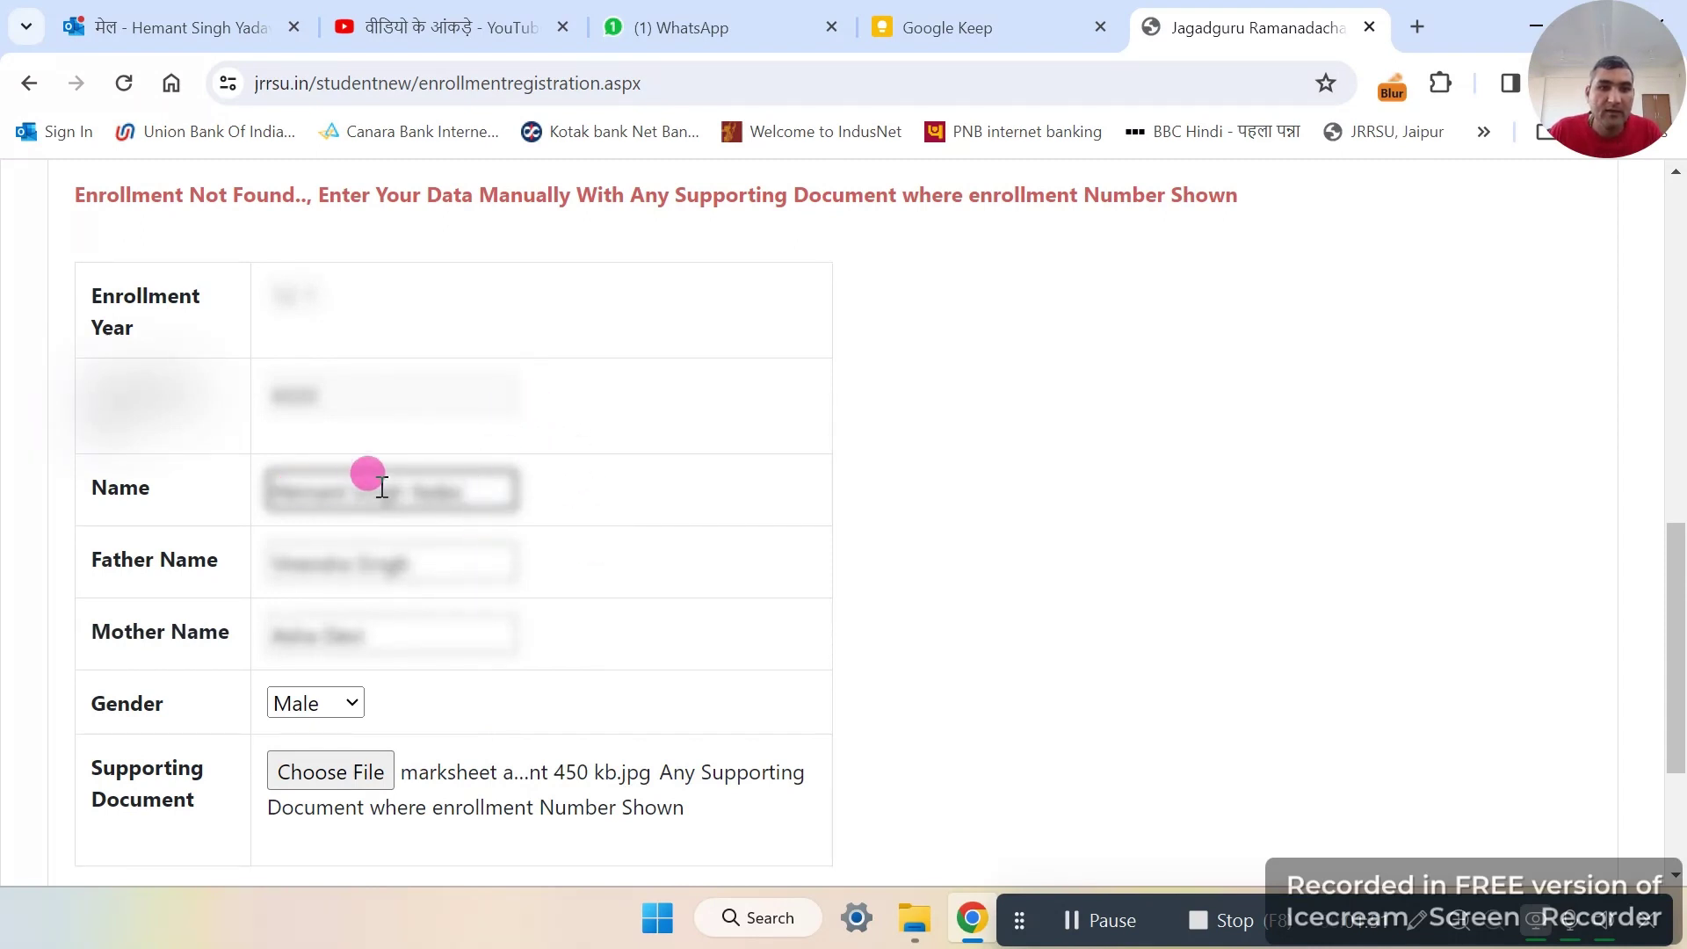
scroll(378, 483, "down", 3)
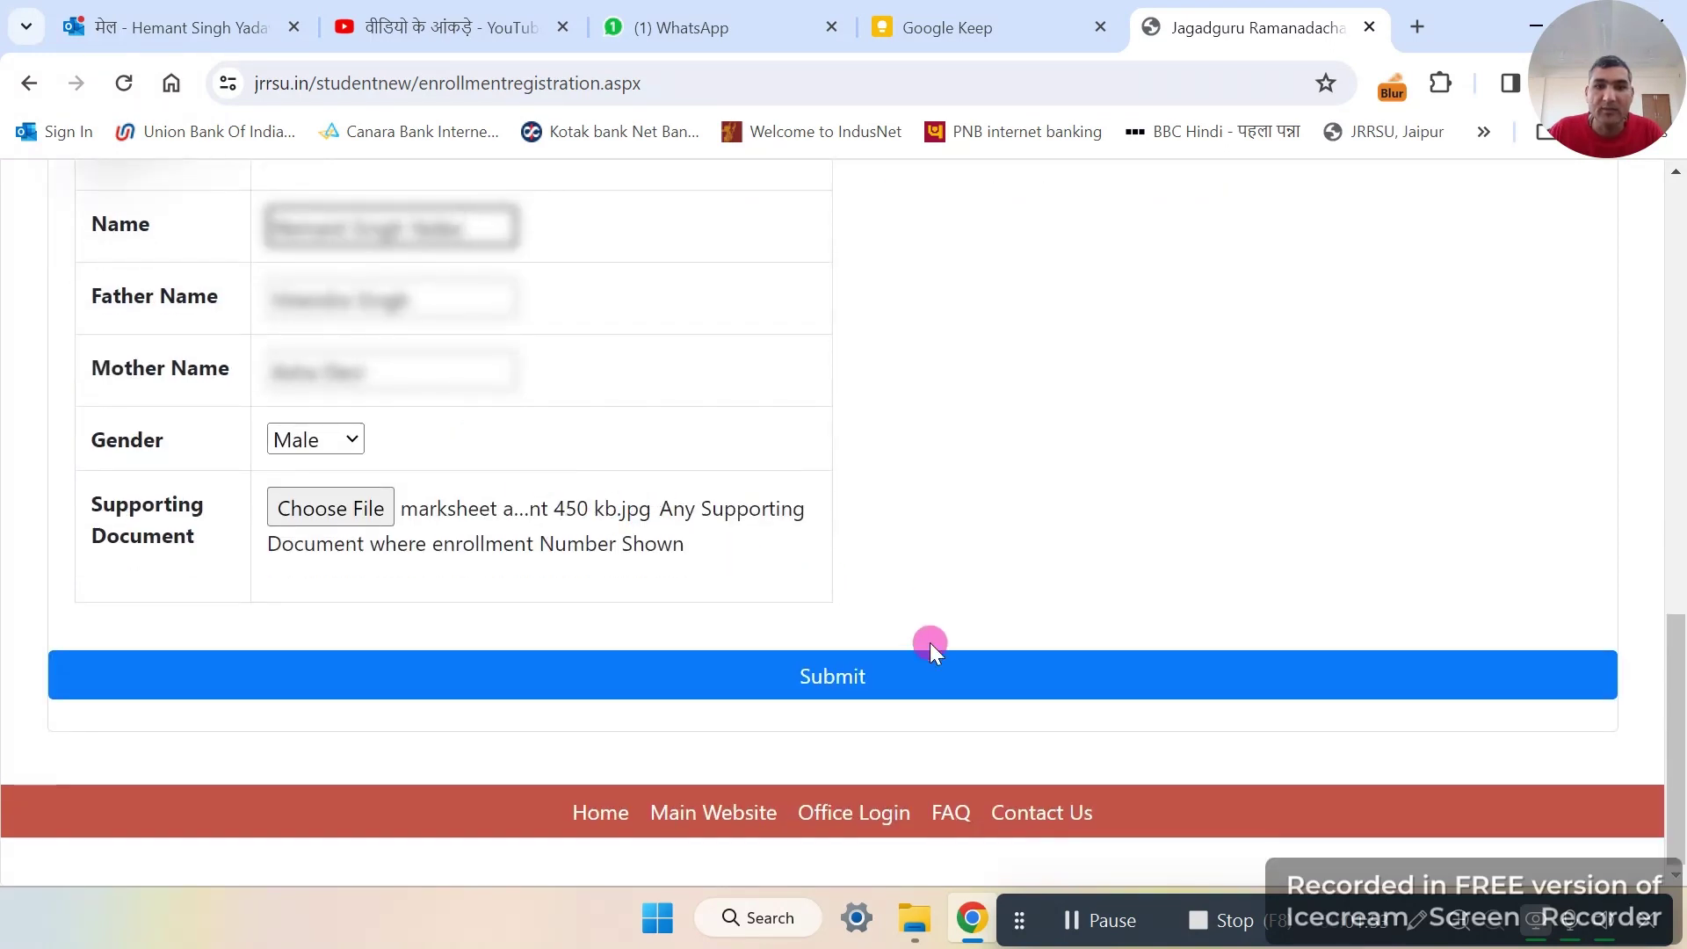
left_click(929, 673)
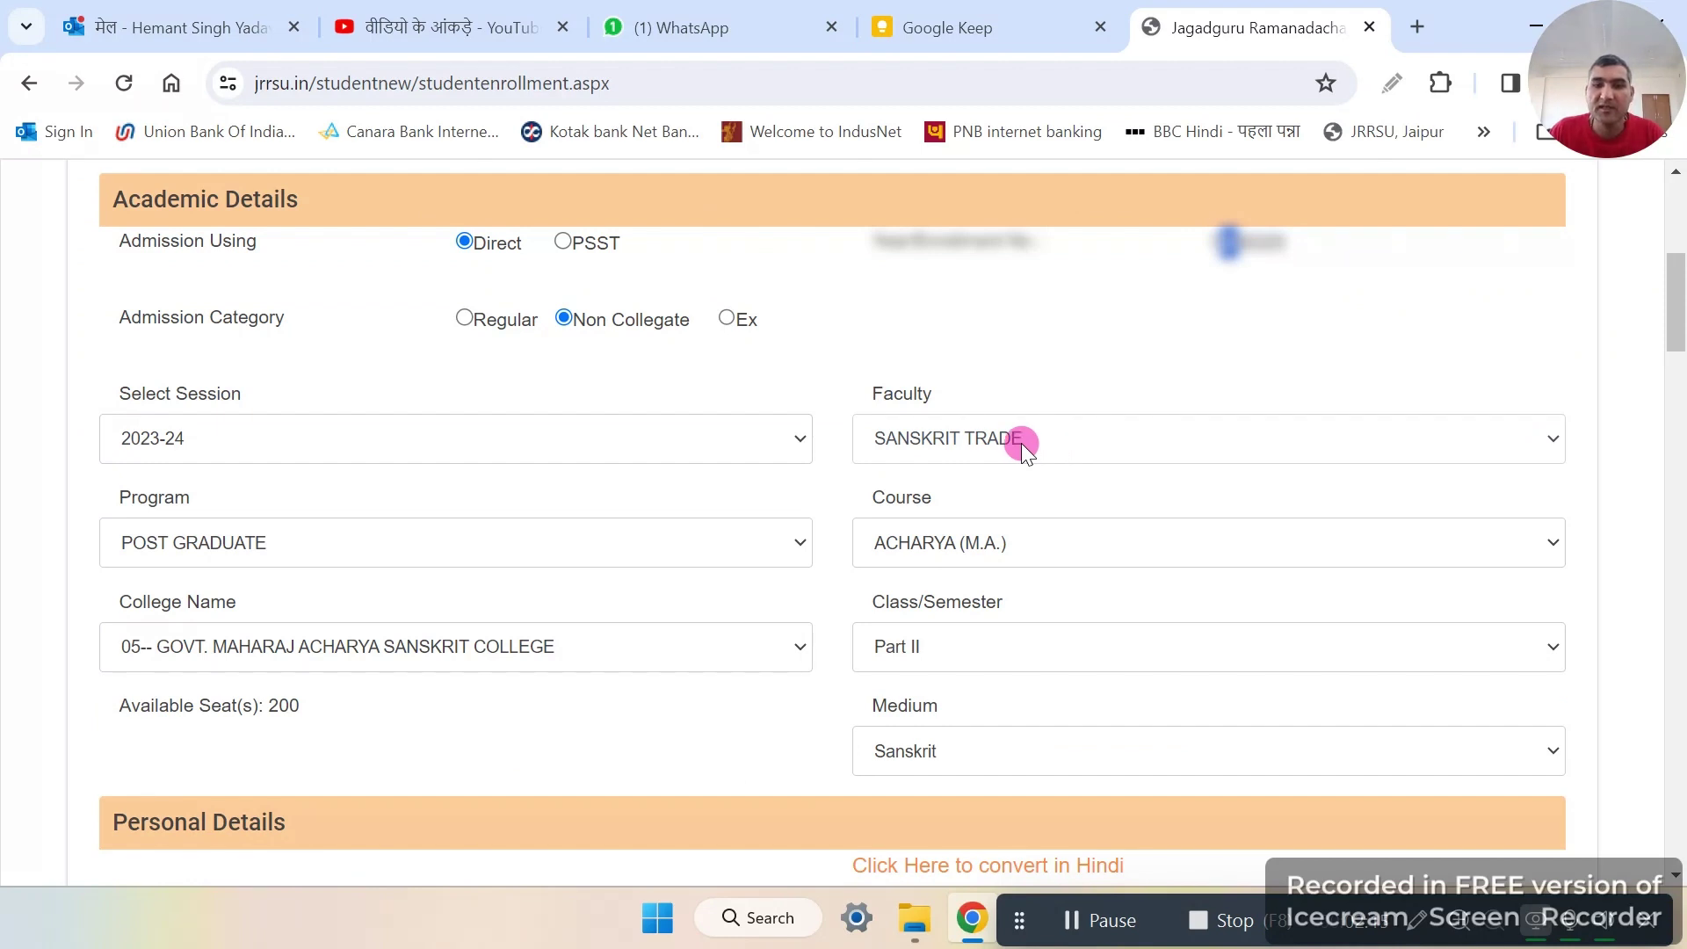
Step: Review the Faculty, Program, Course and Medium choices in the Academic Details of the enrollment form
left_click(1021, 442)
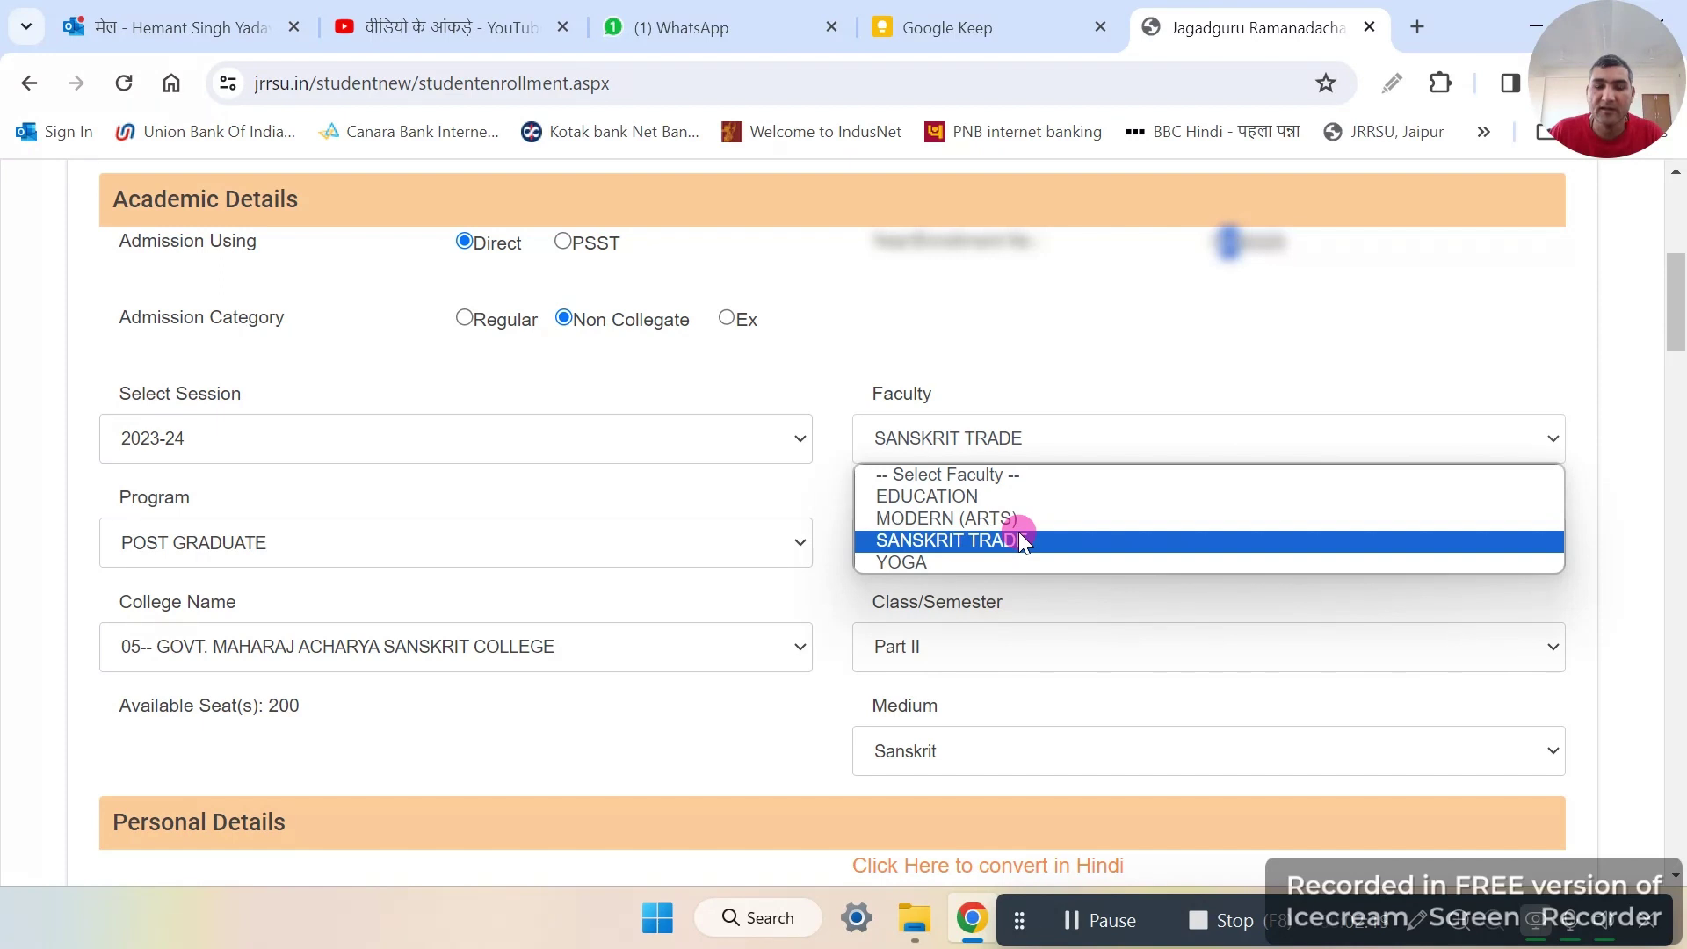
left_click(1015, 444)
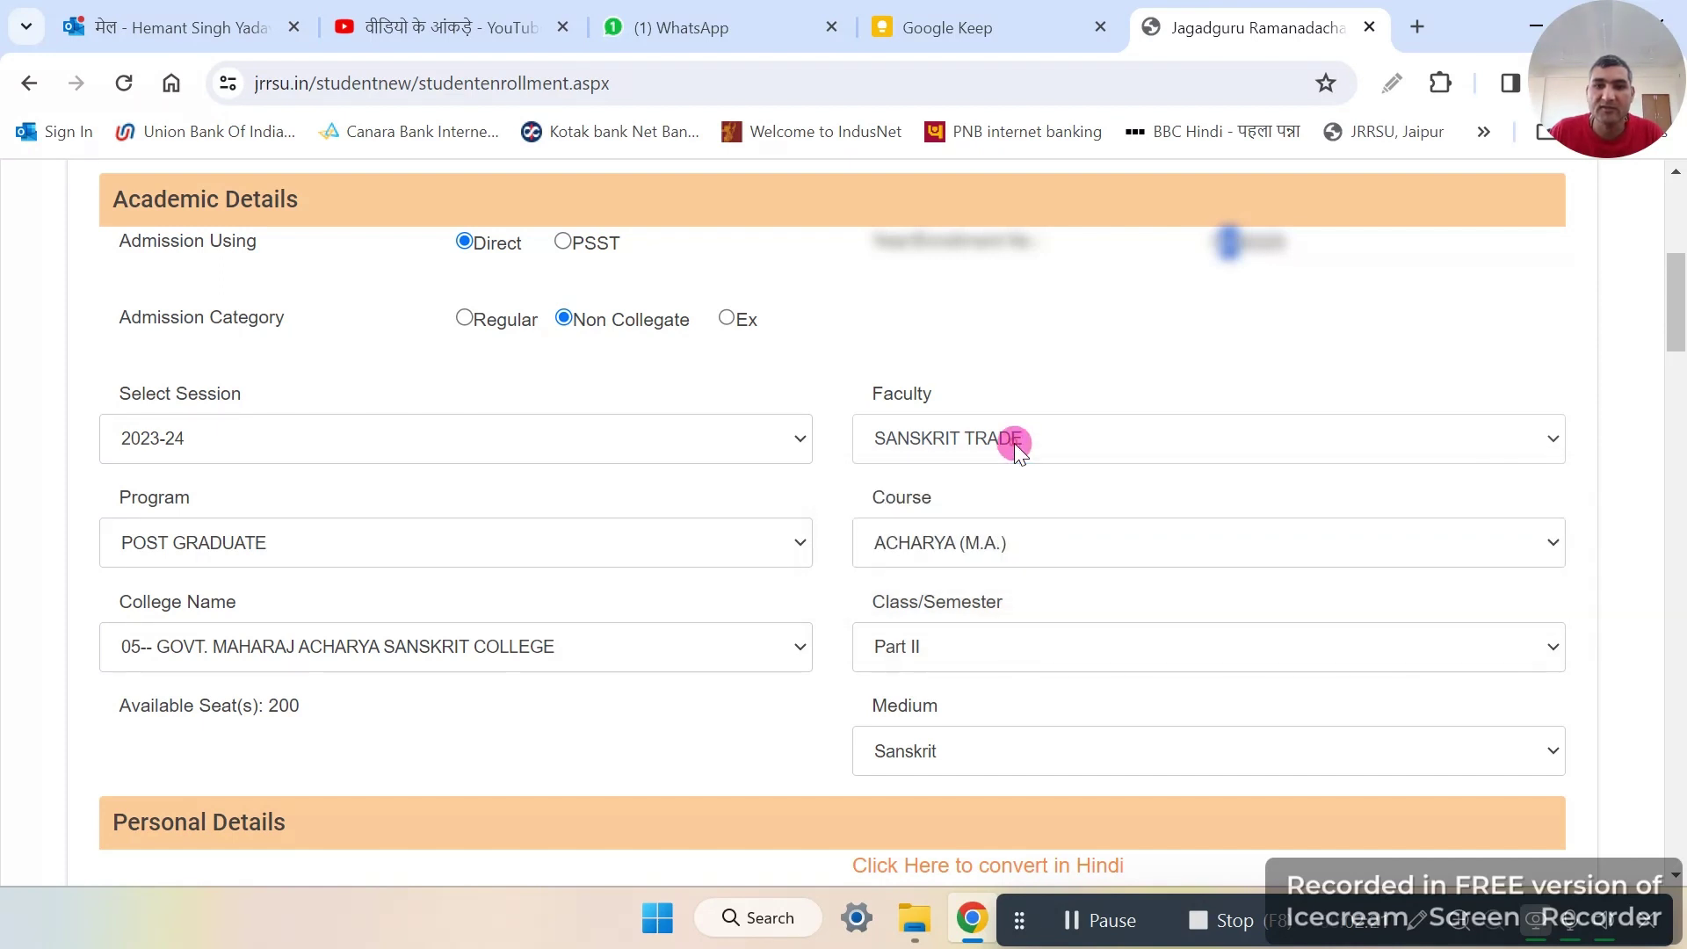
left_click(427, 543)
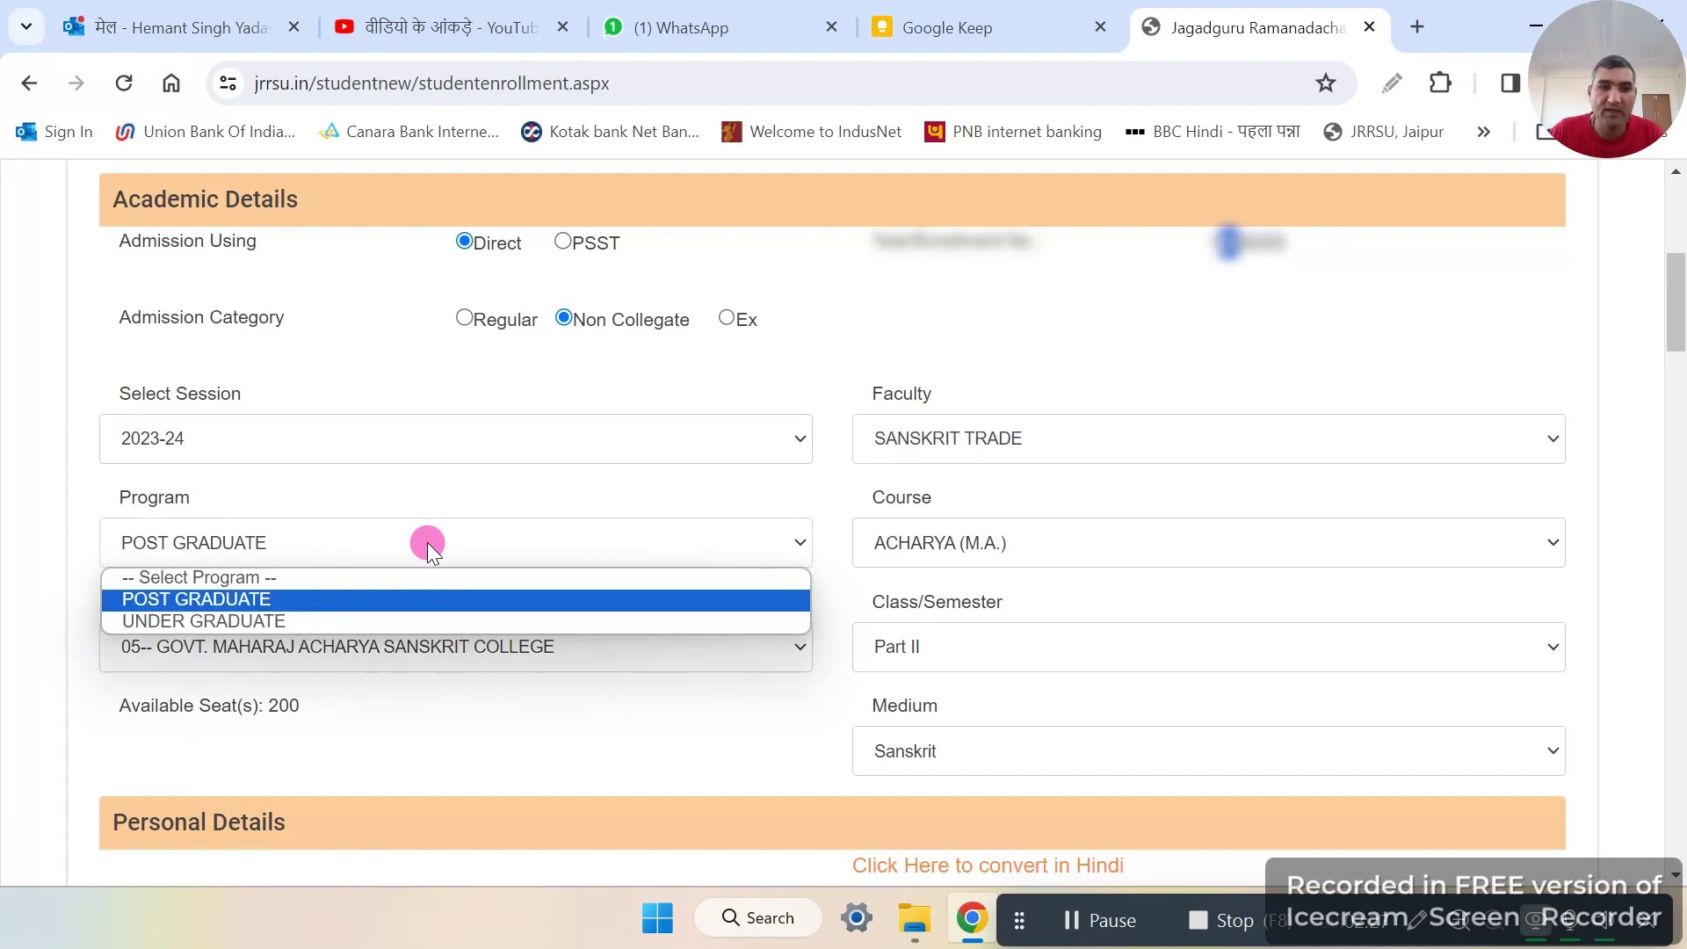
left_click(979, 545)
left_click(979, 545)
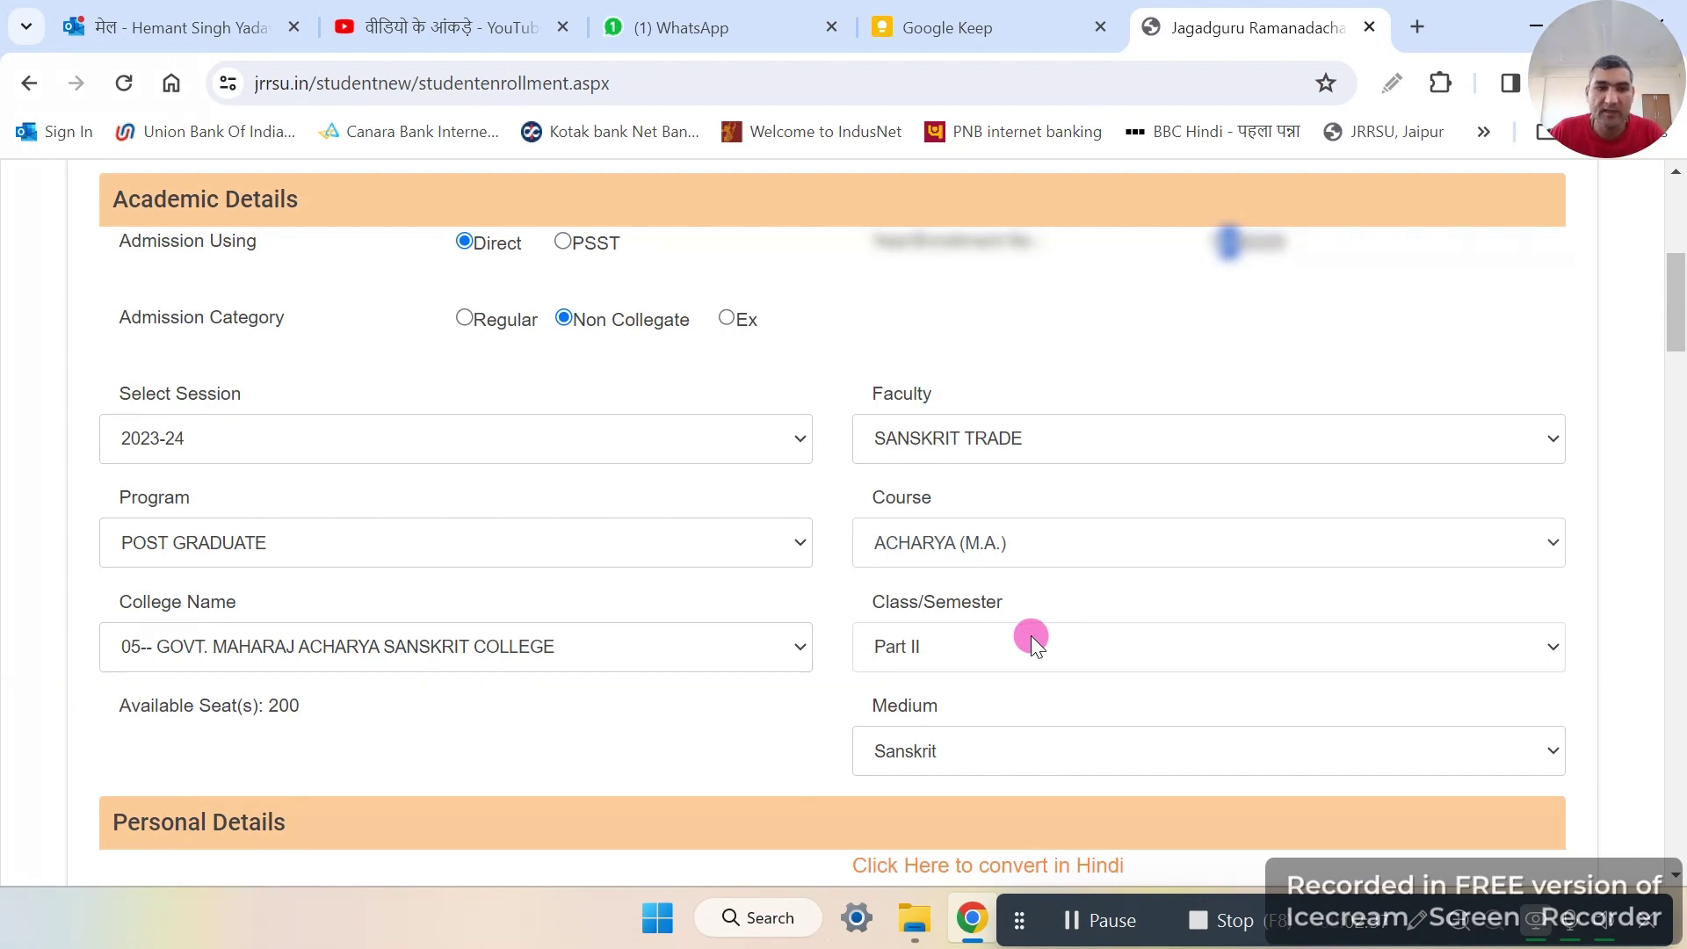
left_click(1006, 757)
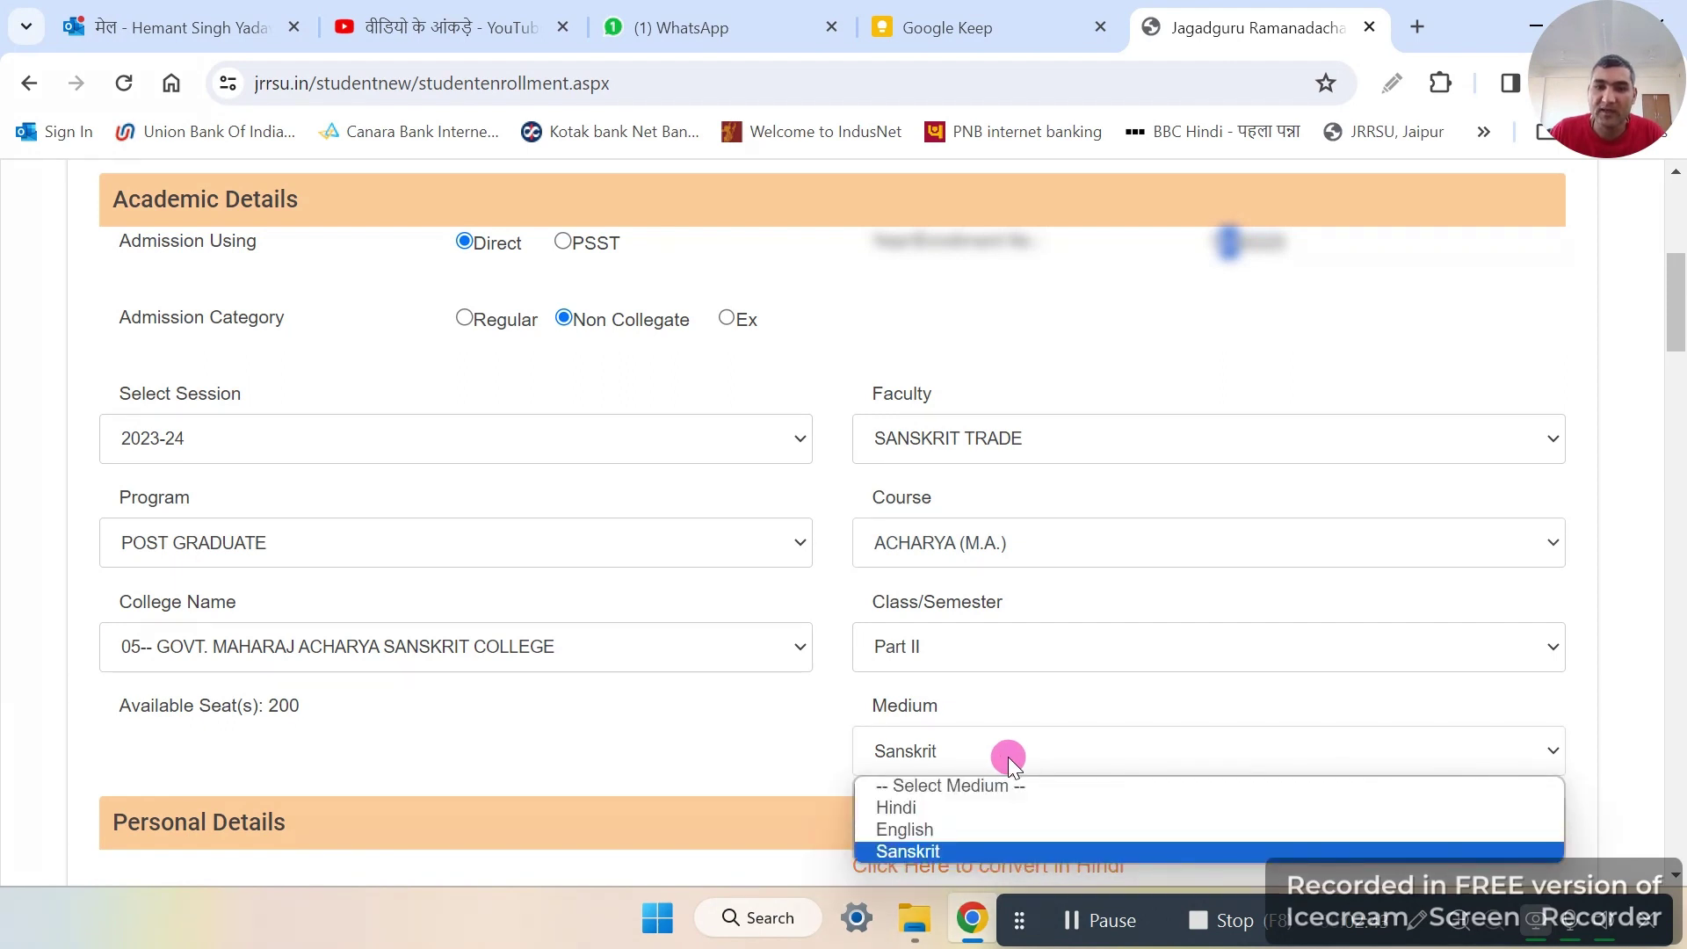
left_click(1011, 754)
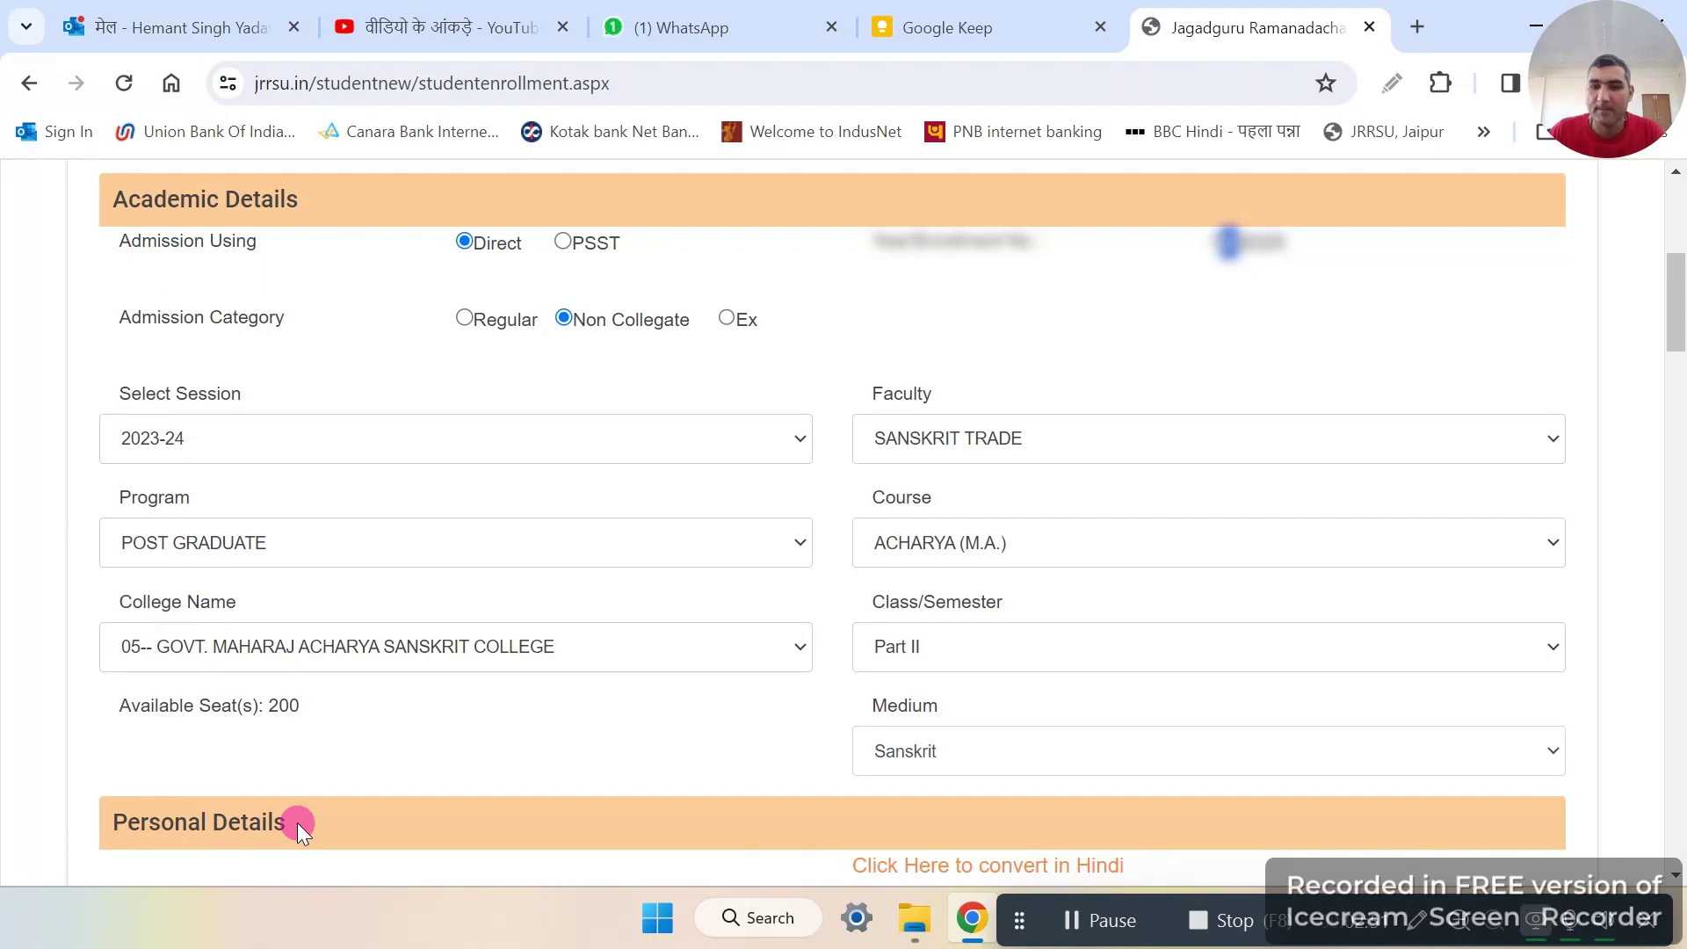
Step: Review the entry fields for adding an examination record under Last Qualifying Examination Details
left_click_drag(1681, 279, 1680, 464)
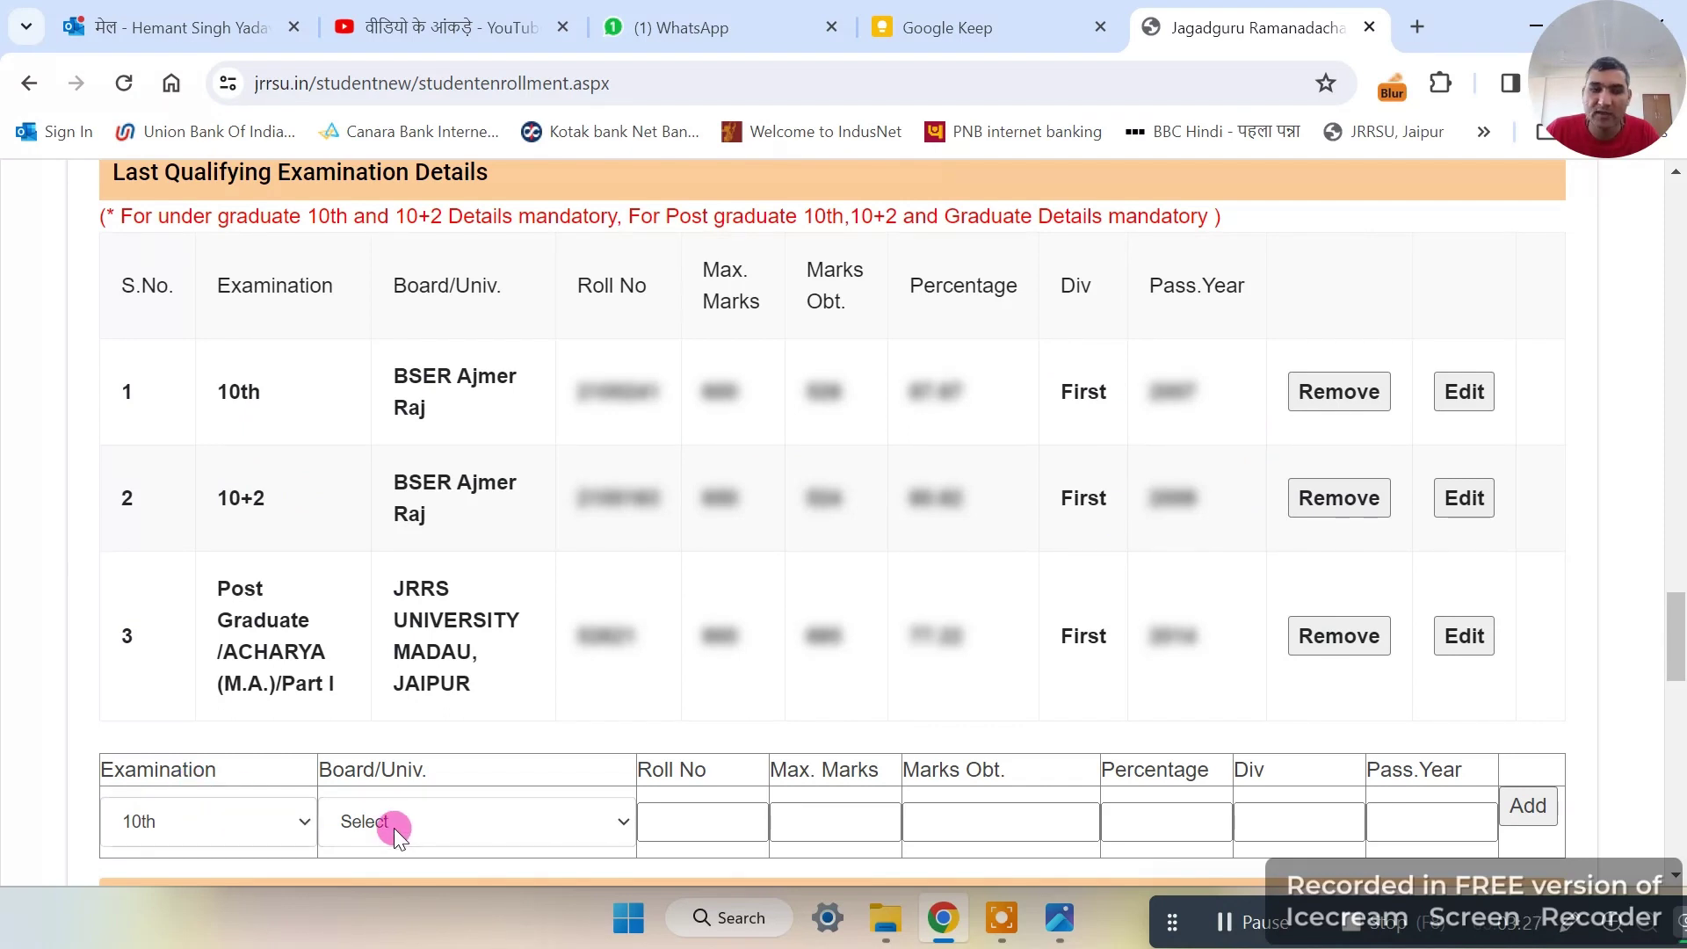
left_click(837, 829)
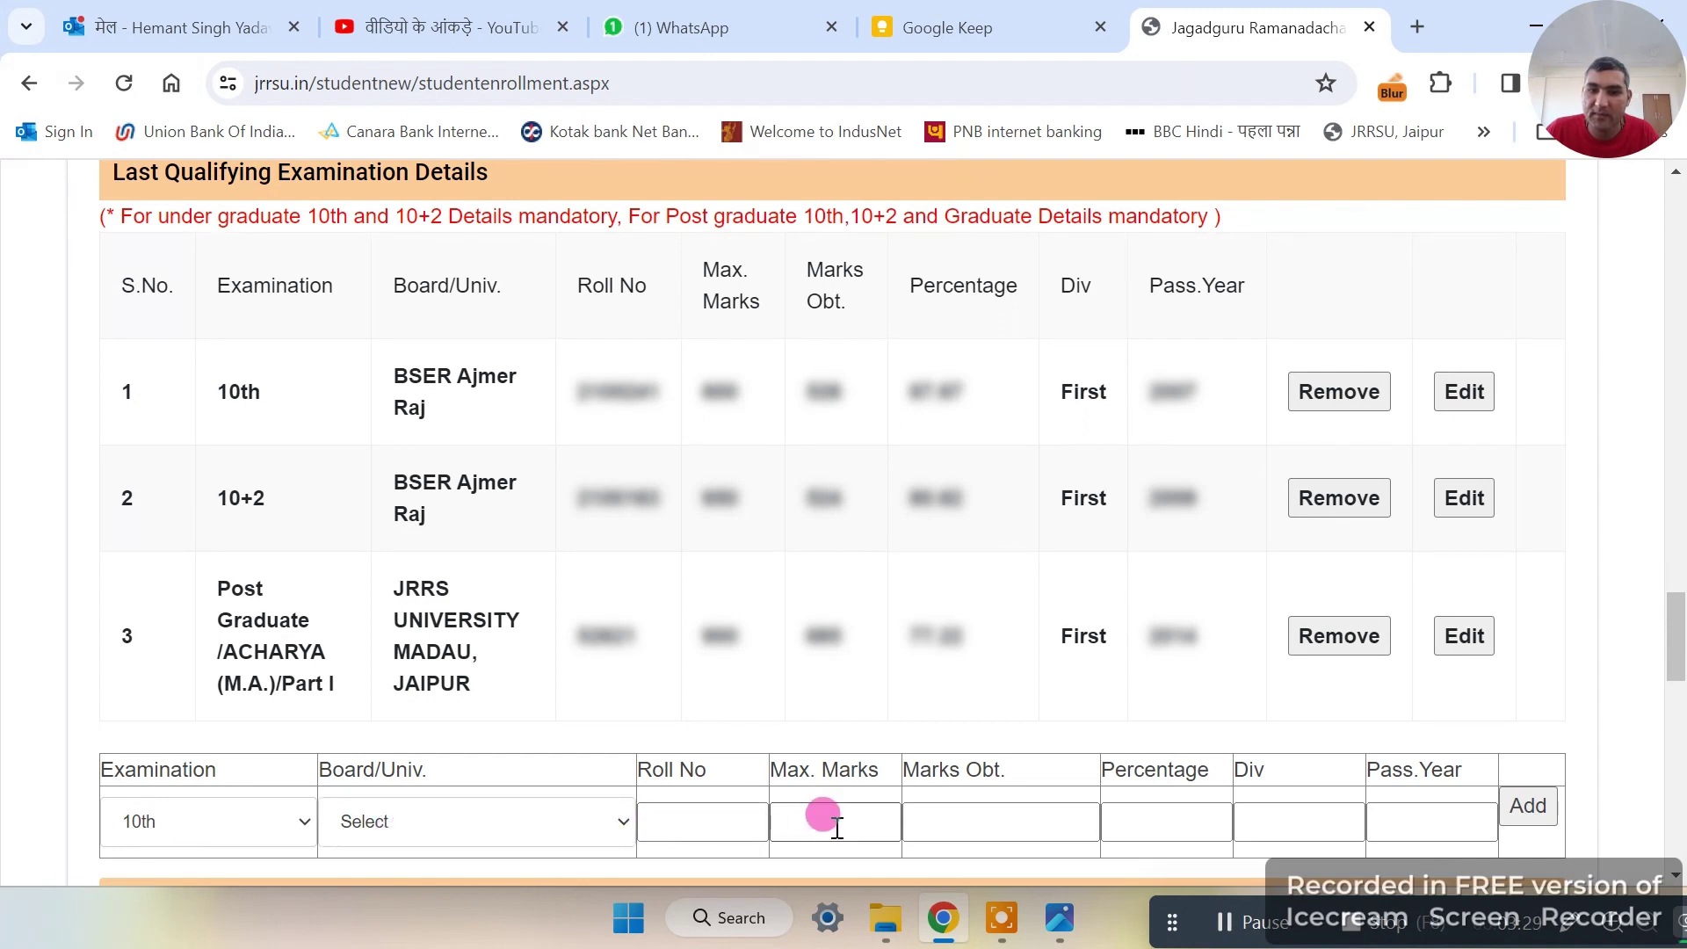
left_click(945, 822)
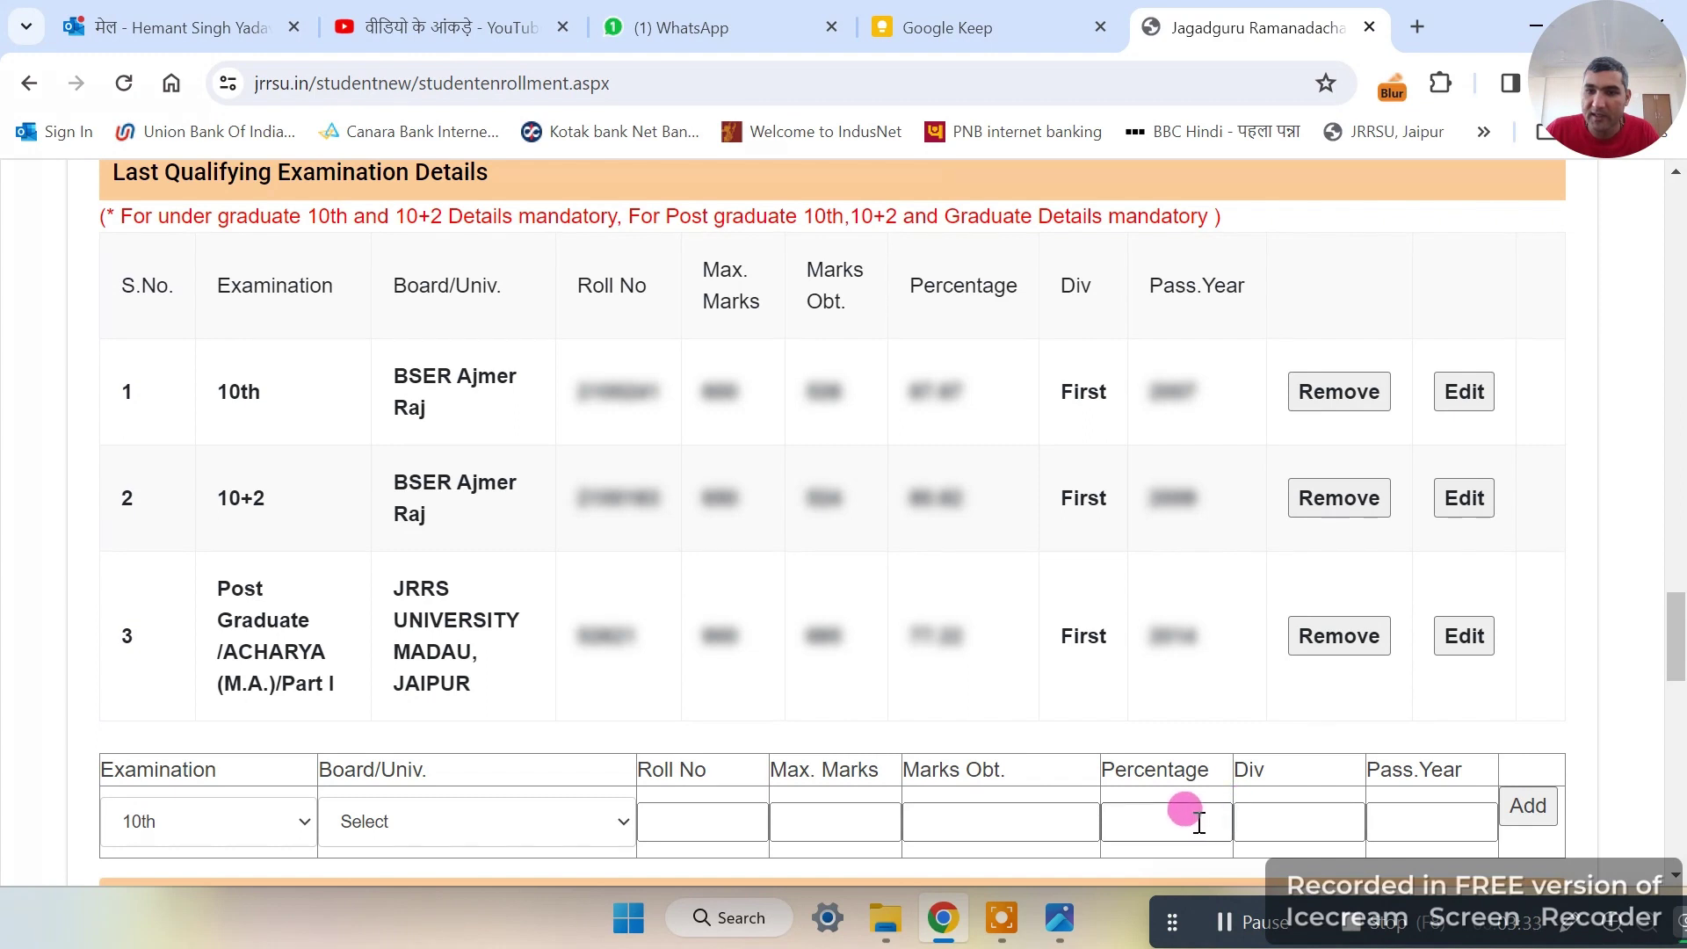
left_click(1263, 819)
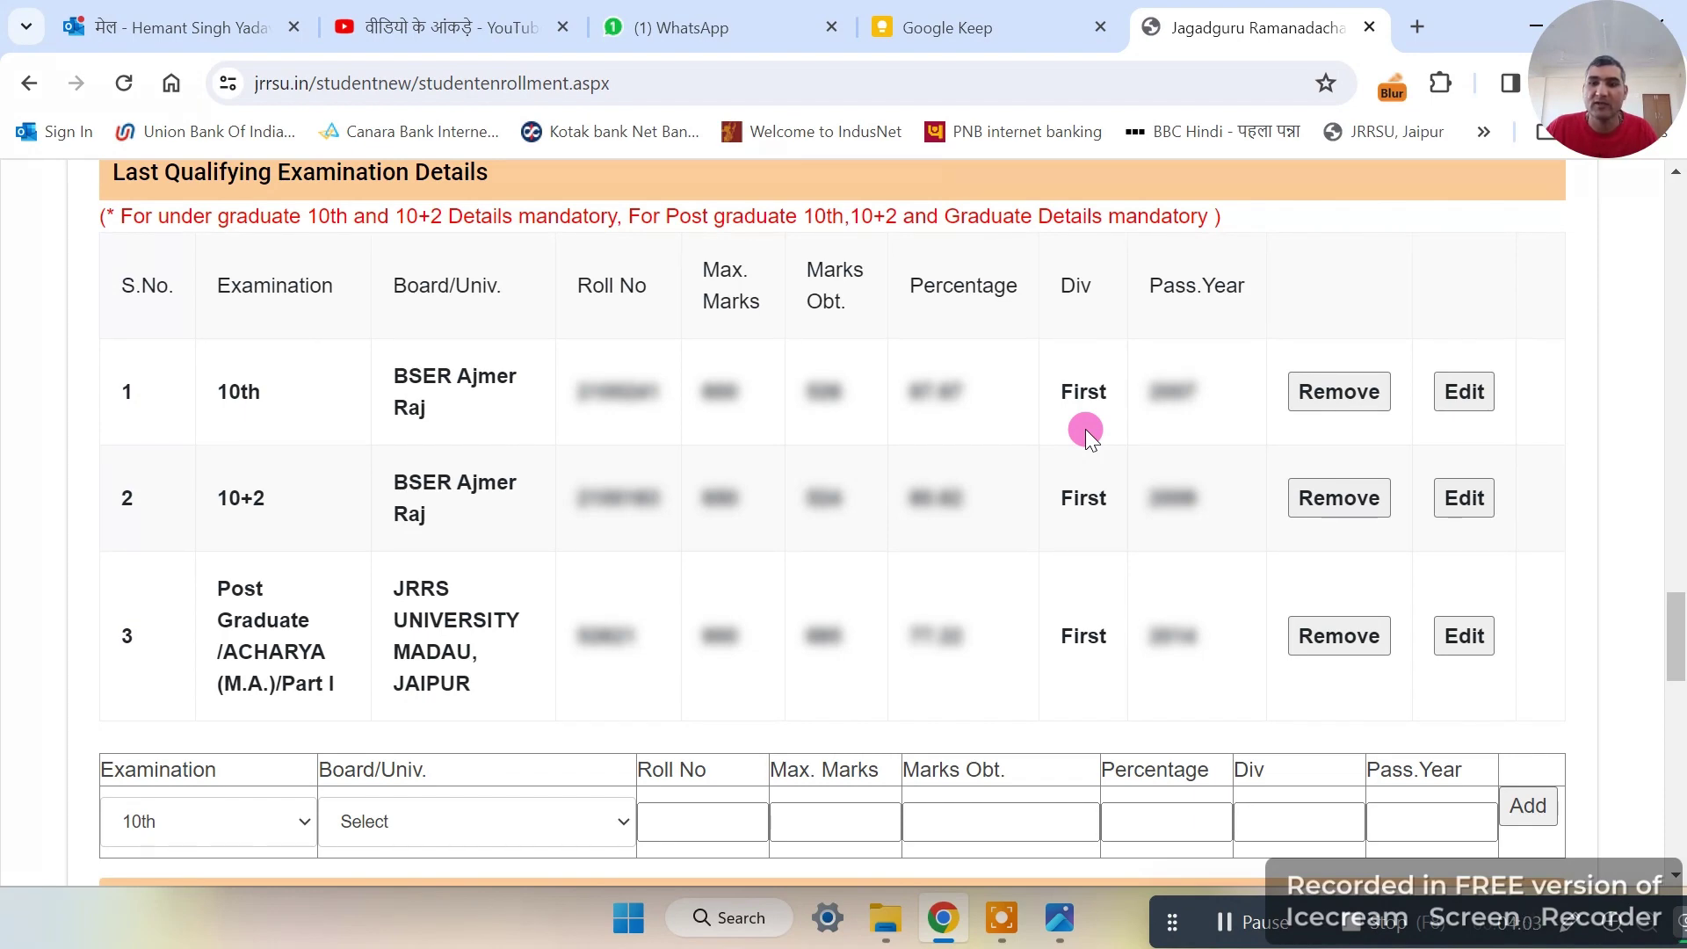
Step: Choose Part I and GROUP 1 (Core Compulsory) for the examination subjects and view that group's papers
scroll(1557, 526, "down", 5)
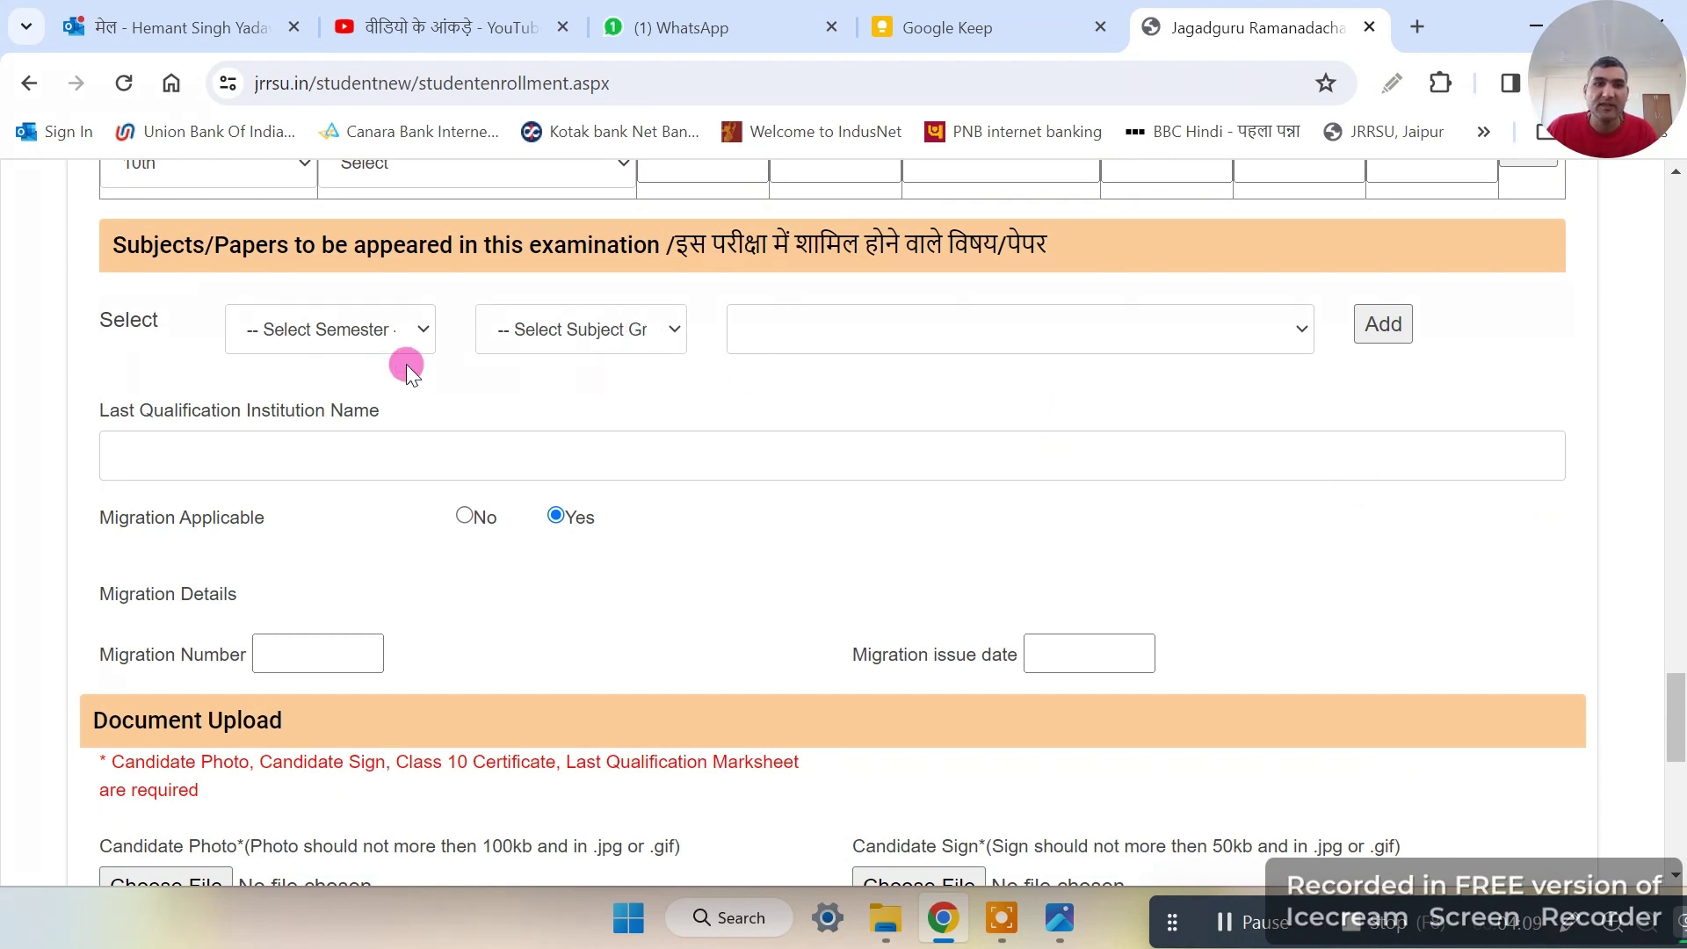
left_click(359, 335)
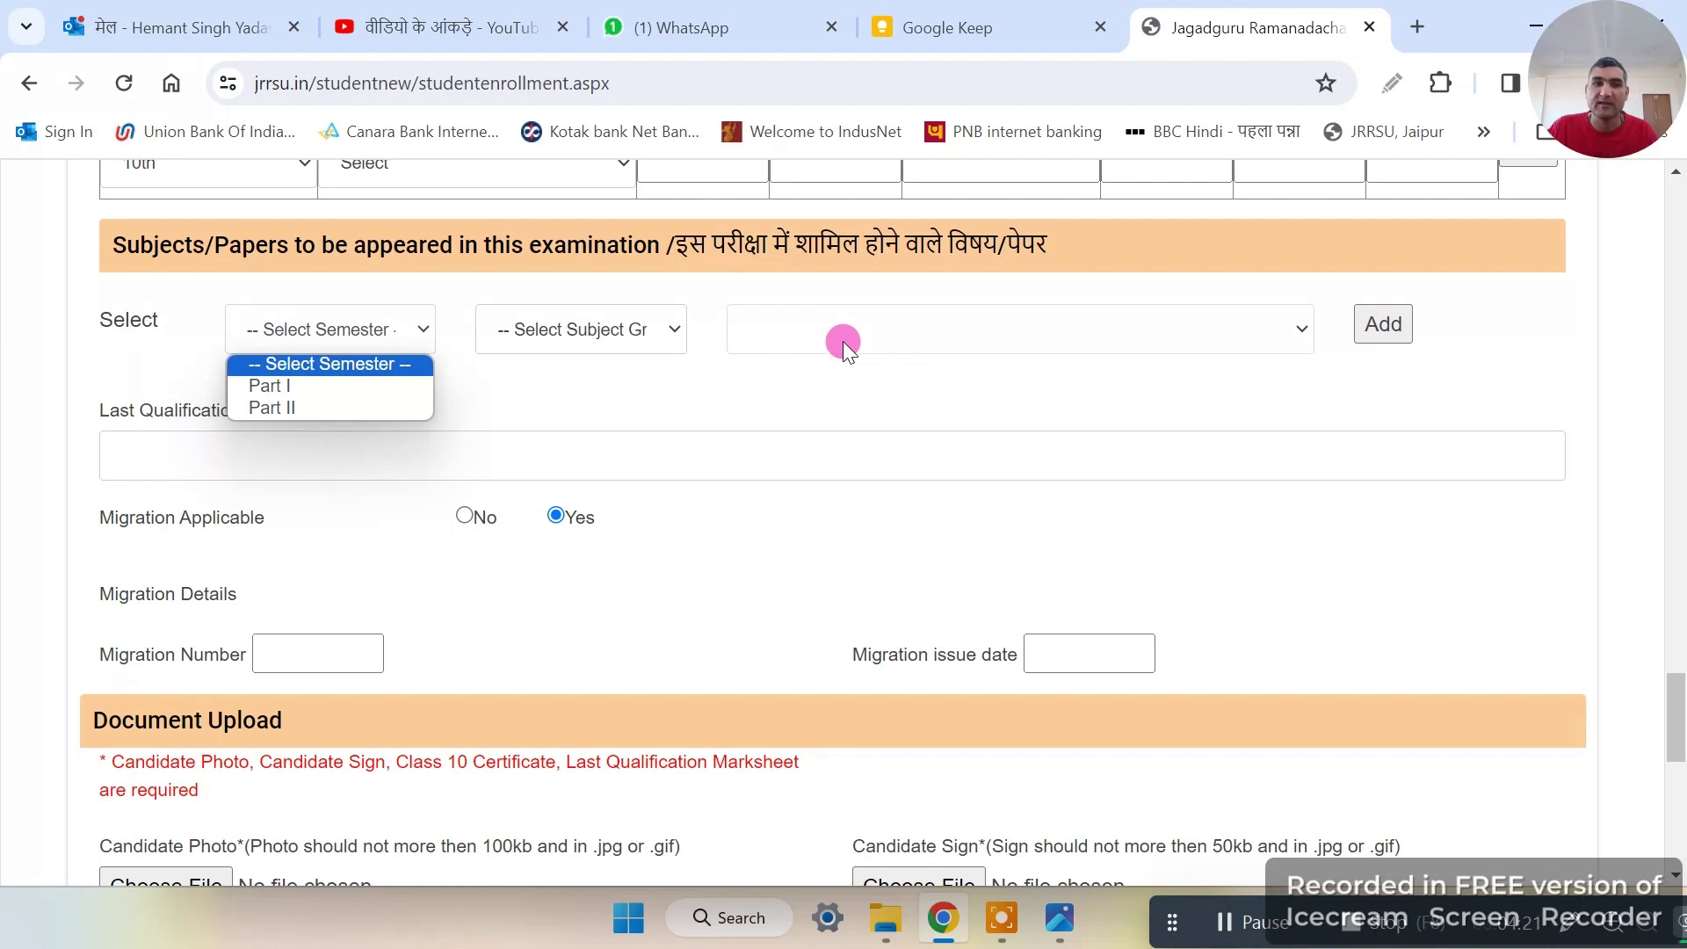
left_click(380, 389)
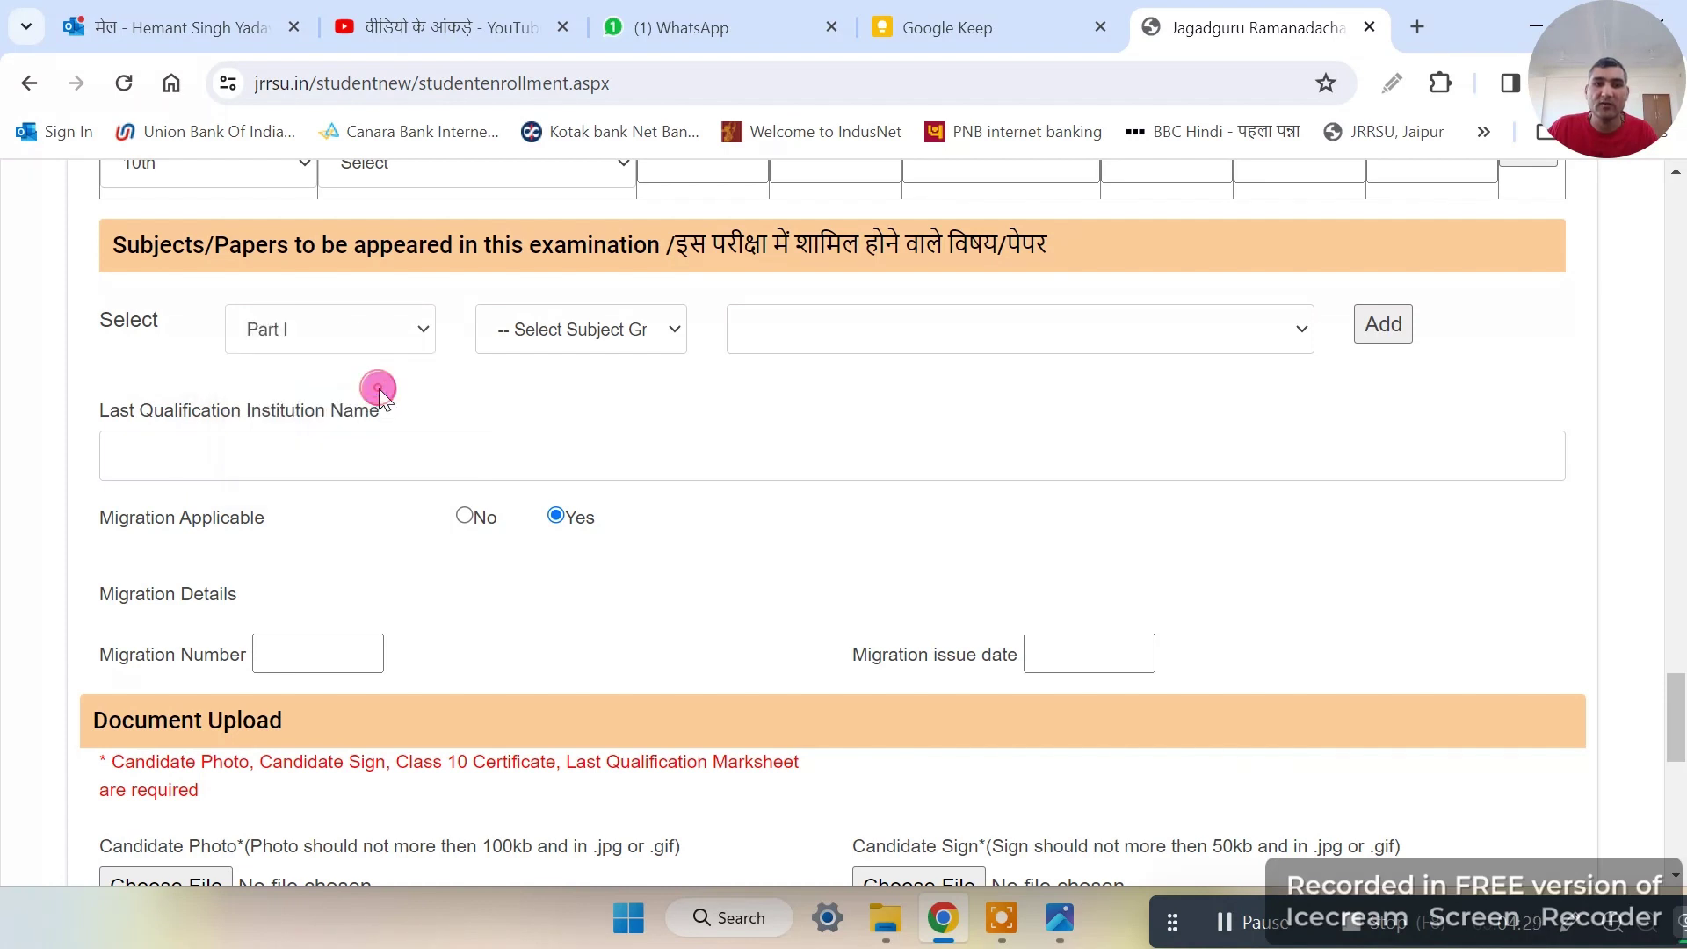
left_click(610, 334)
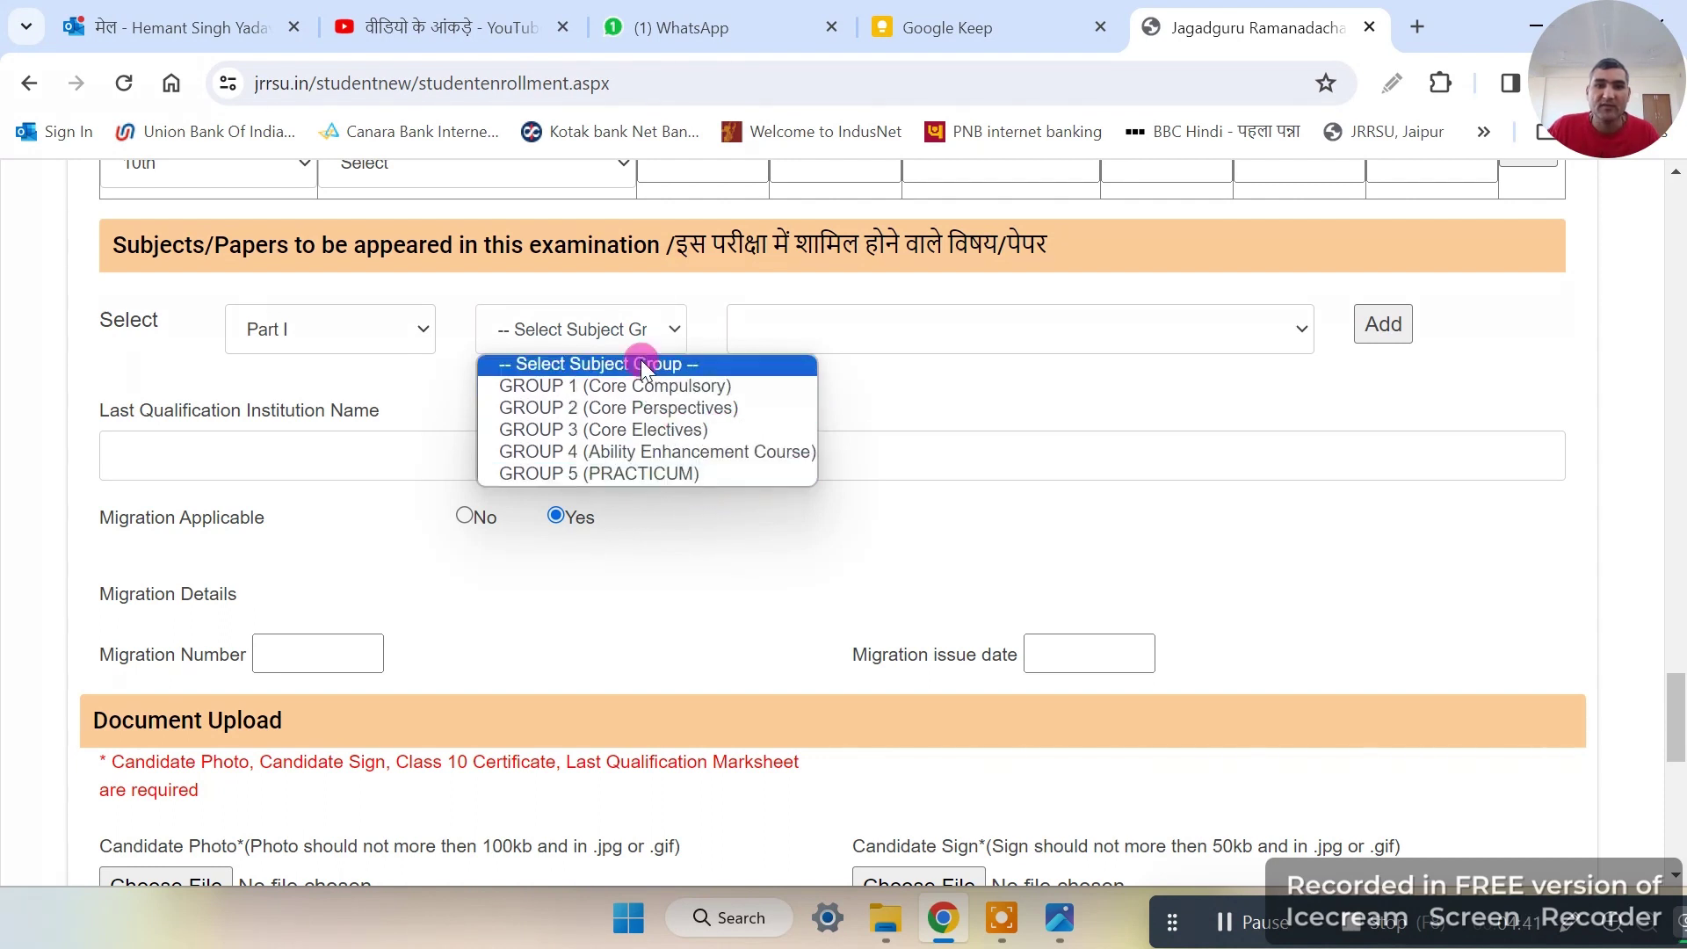
left_click(657, 385)
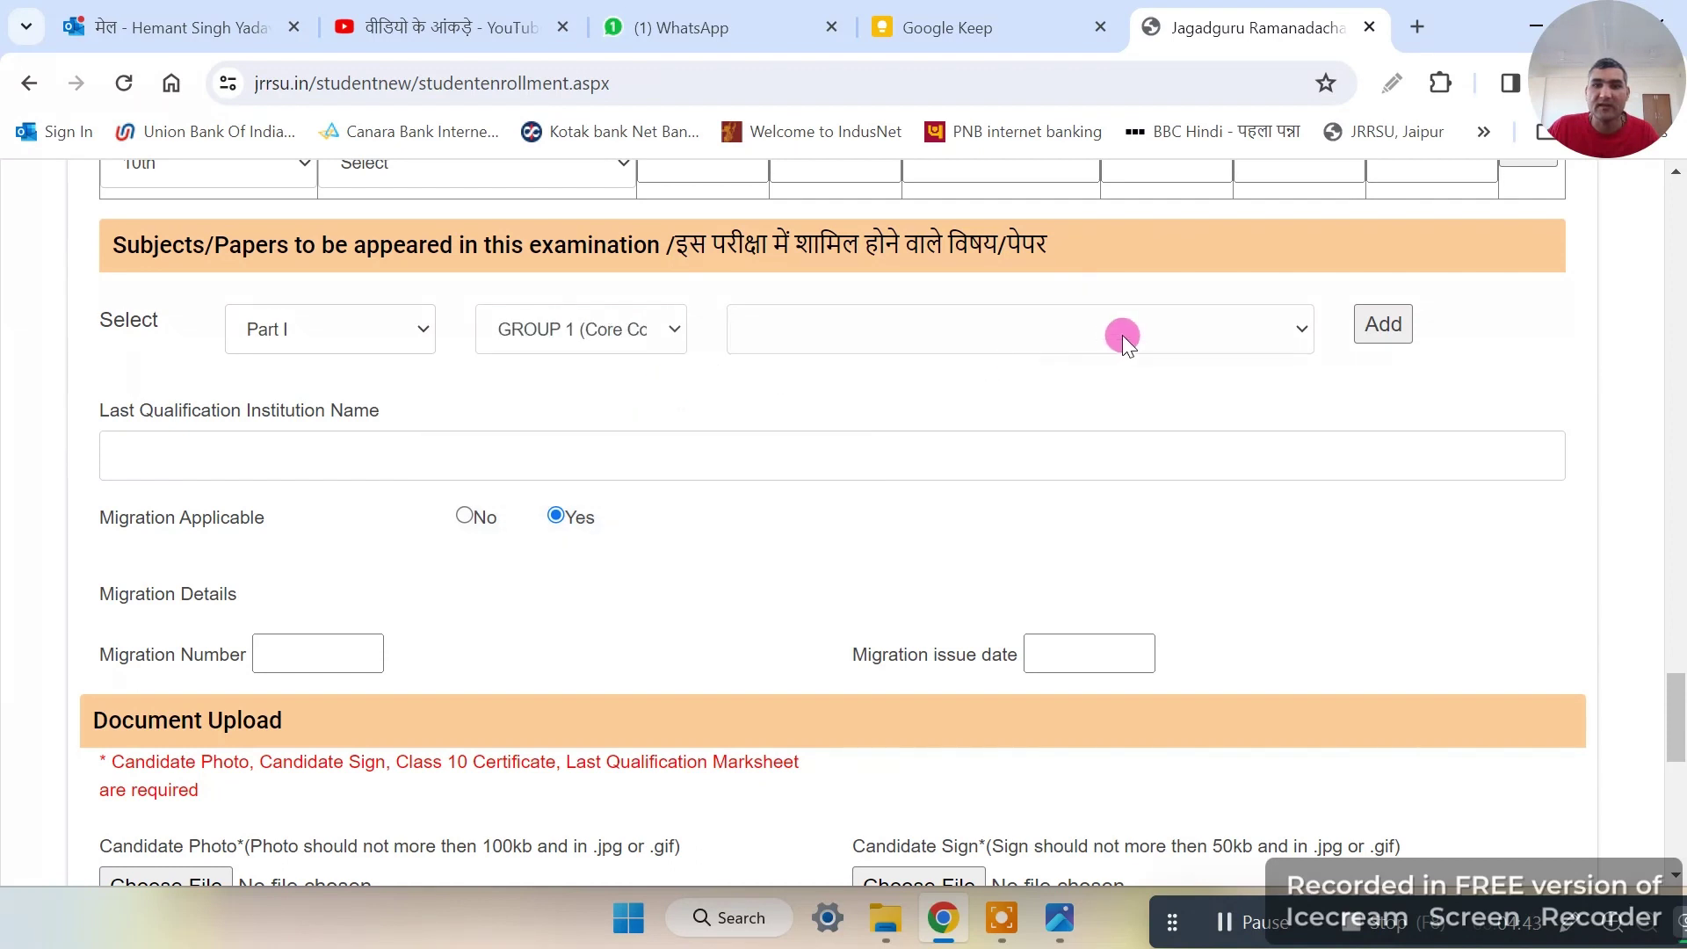
left_click(1238, 335)
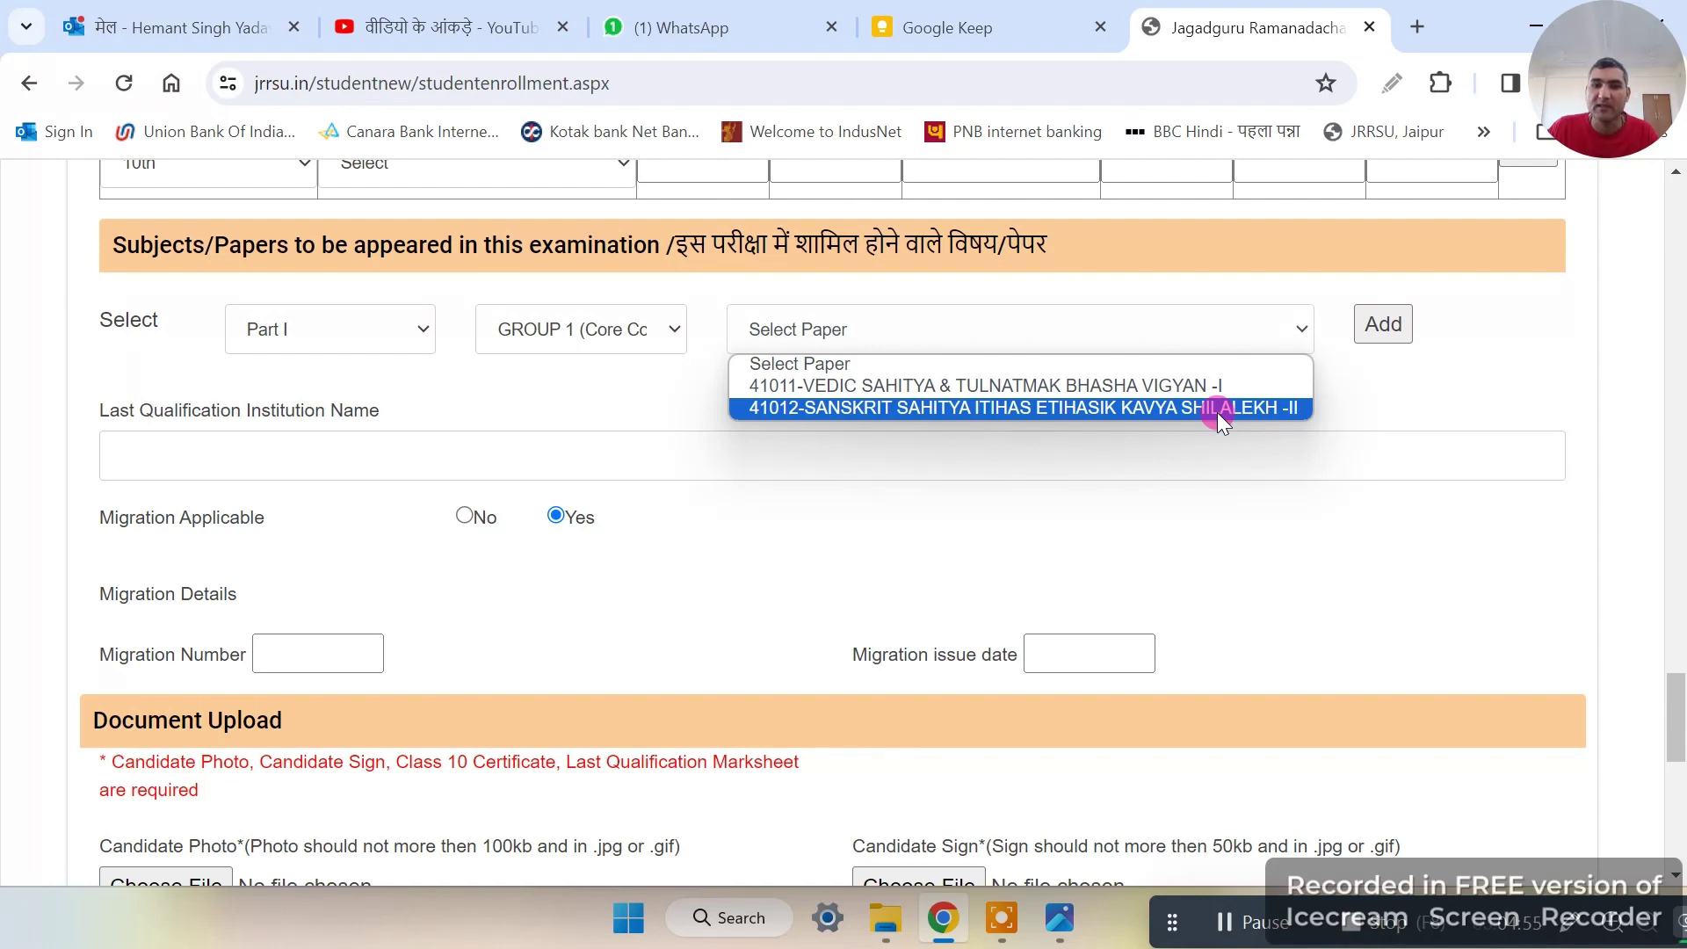
Step: Choose GROUP 2 (Core Perspectives) for Part I and look through all of that group's papers
left_click(630, 325)
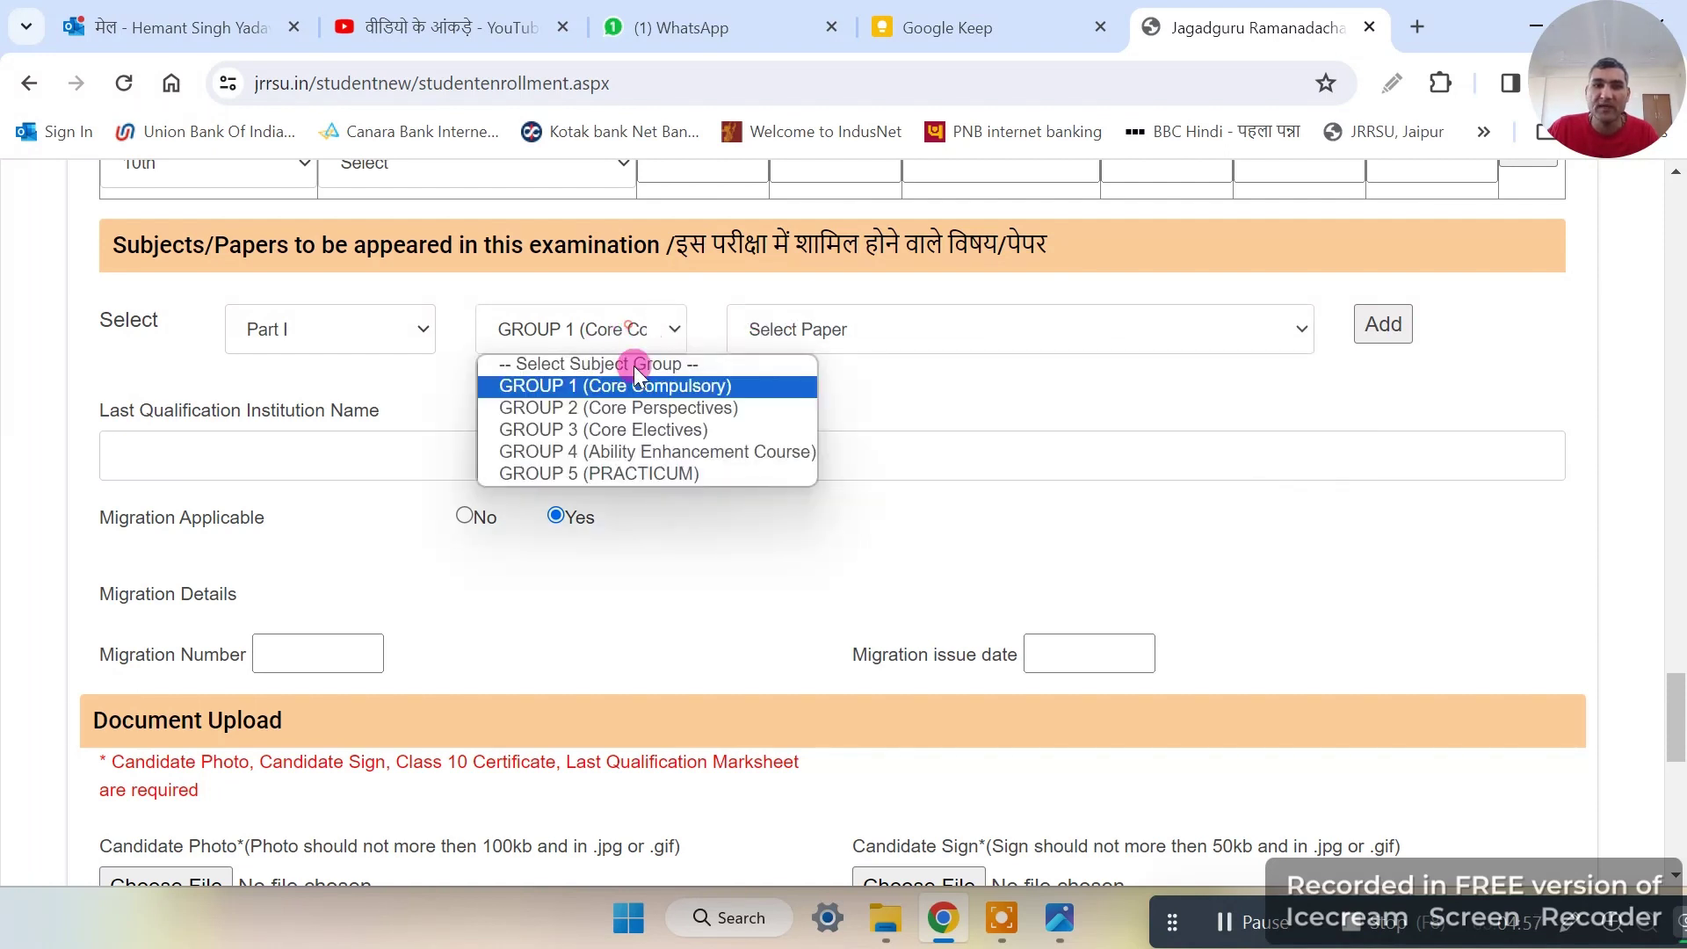
left_click(648, 406)
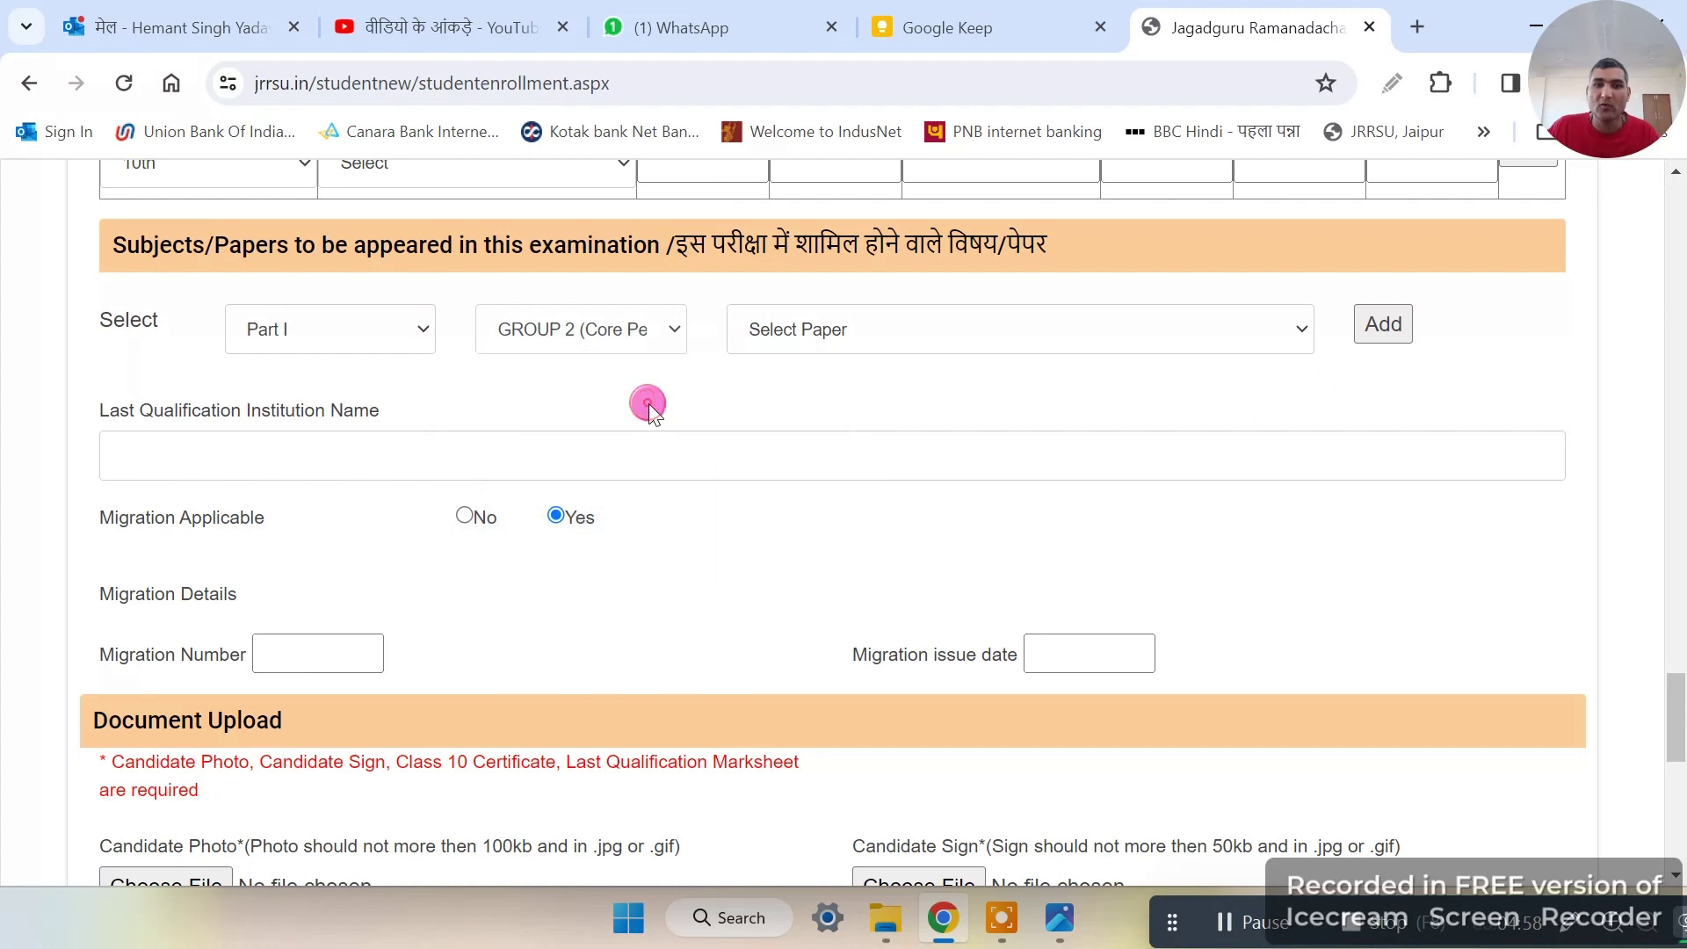
left_click(882, 341)
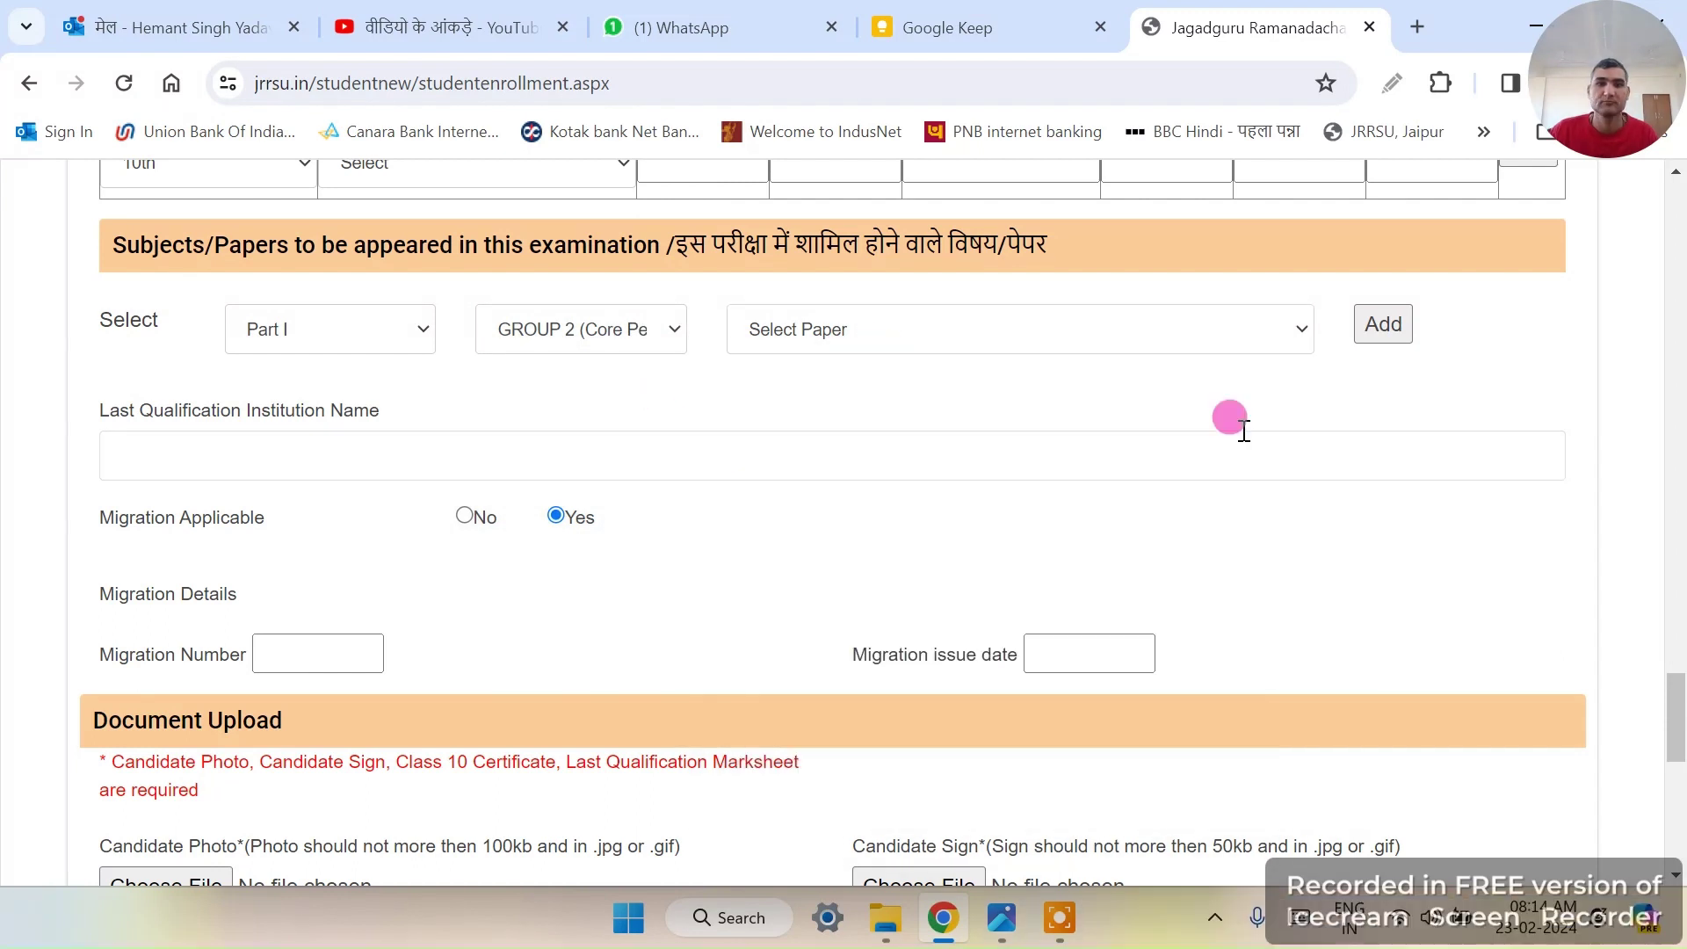
left_click(619, 343)
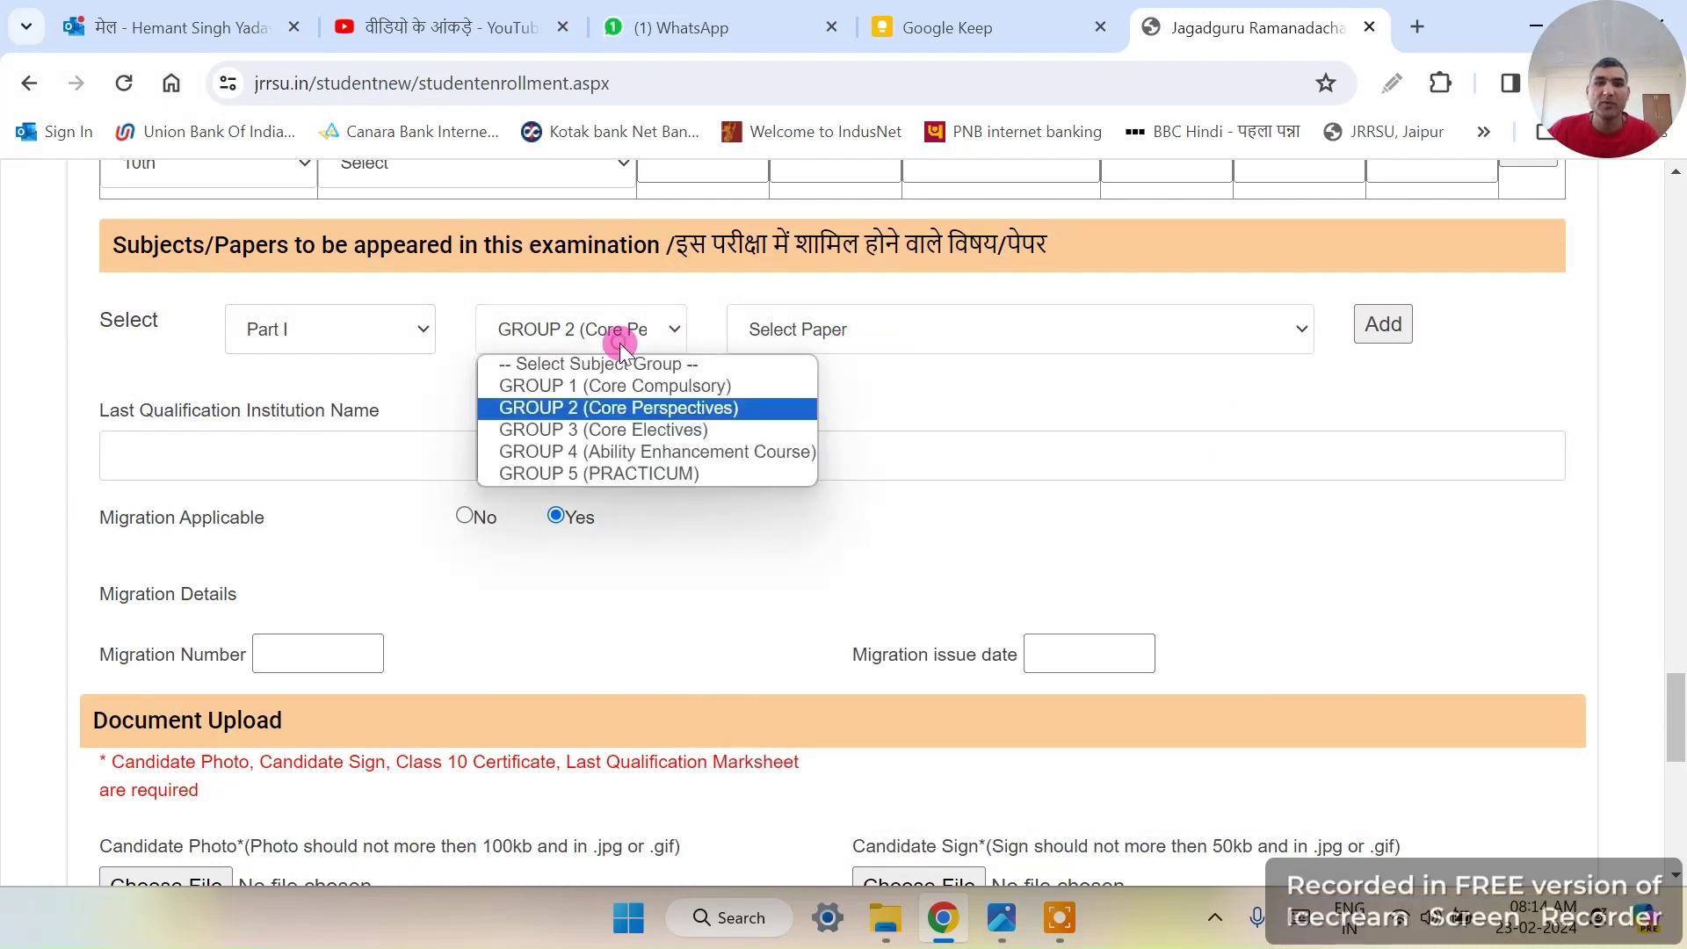
left_click(619, 343)
left_click(853, 336)
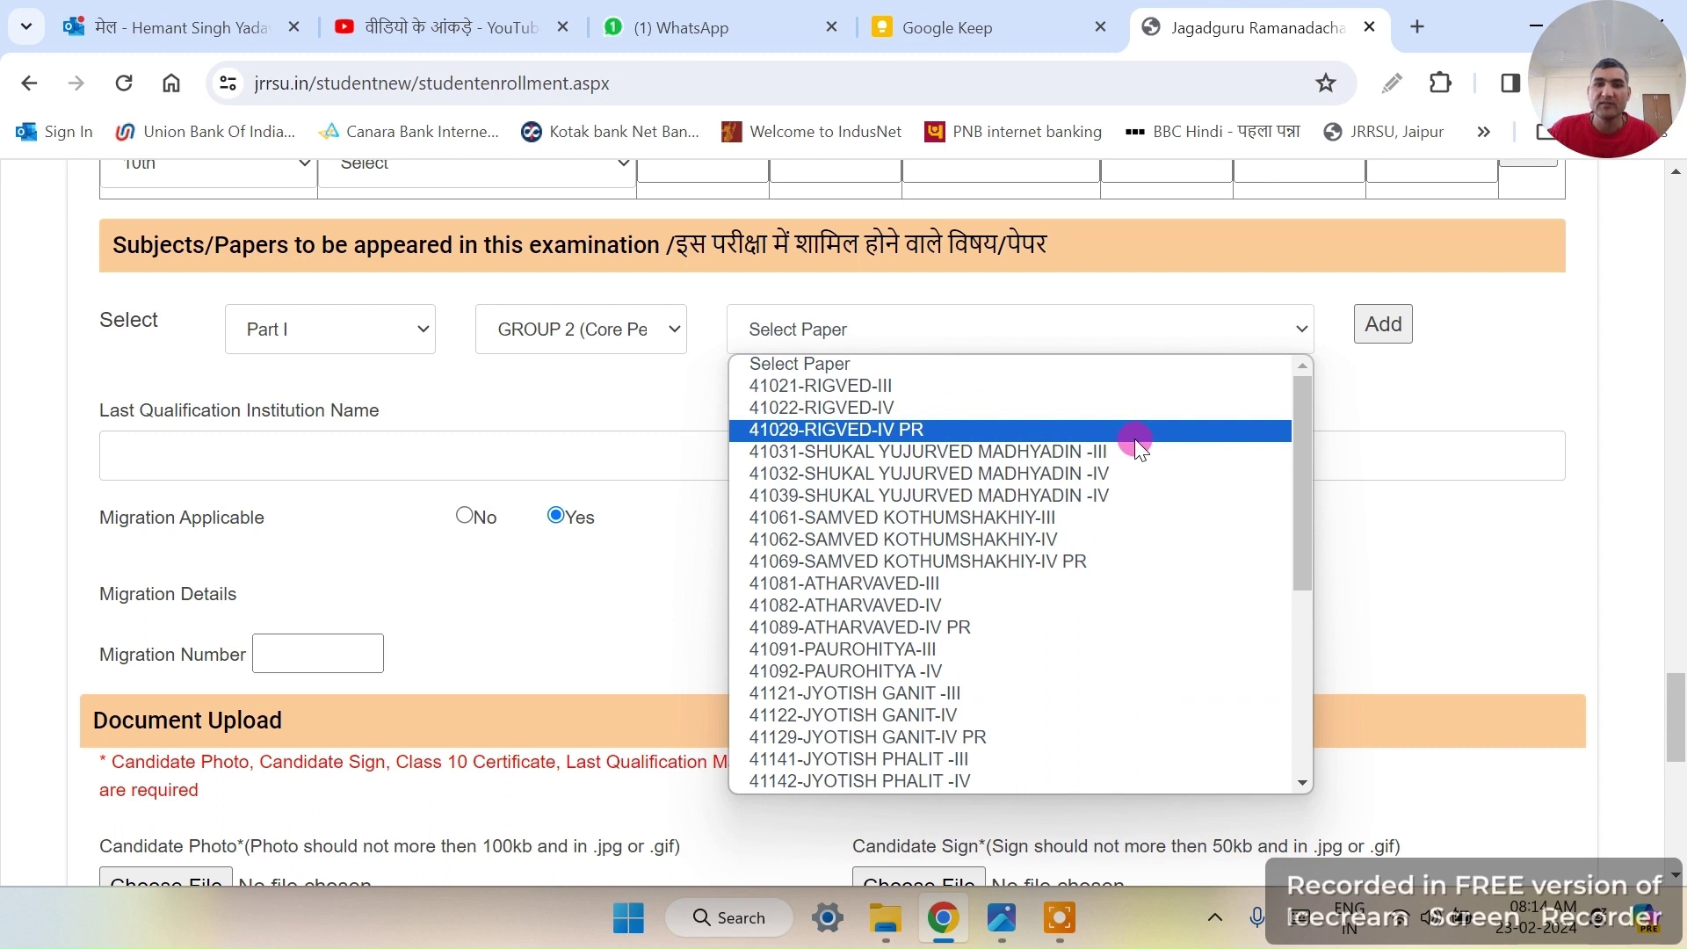
scroll(1169, 476, "down", 3)
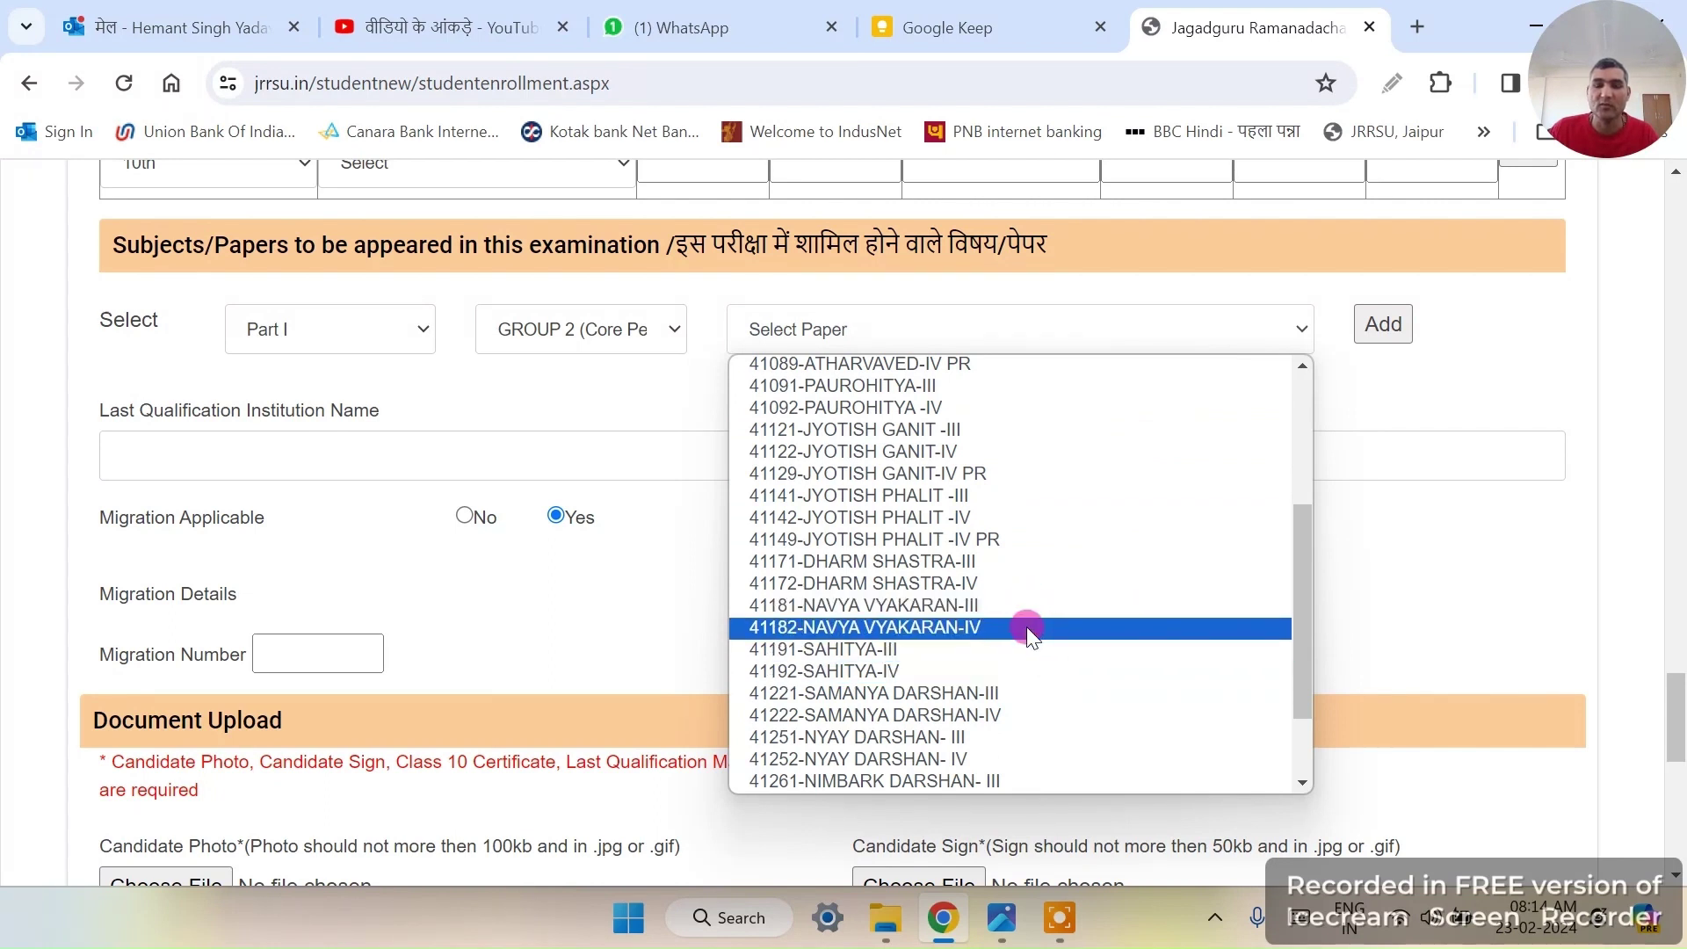
scroll(1061, 587, "down", 2)
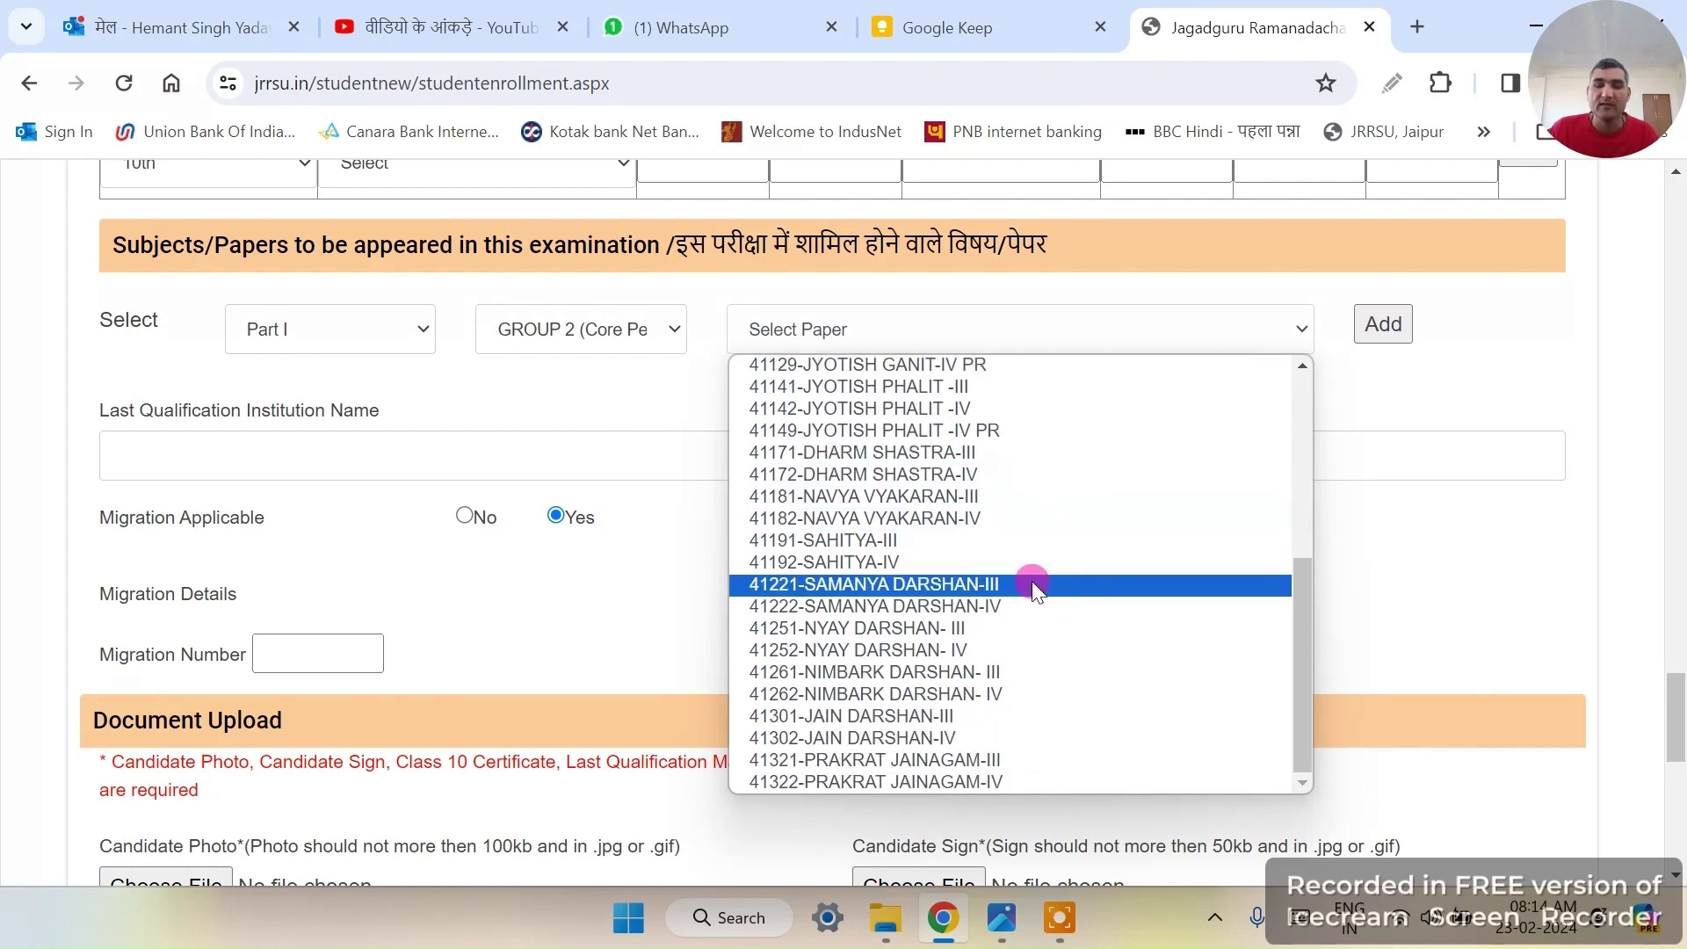
scroll(1028, 576, "up", 6)
Step: Check the Part I papers offered under GROUP 3 (Core Electives), GROUP 4 (Ability Enhancement Course) and GROUP 5 (PRACTICUM)
left_click(617, 342)
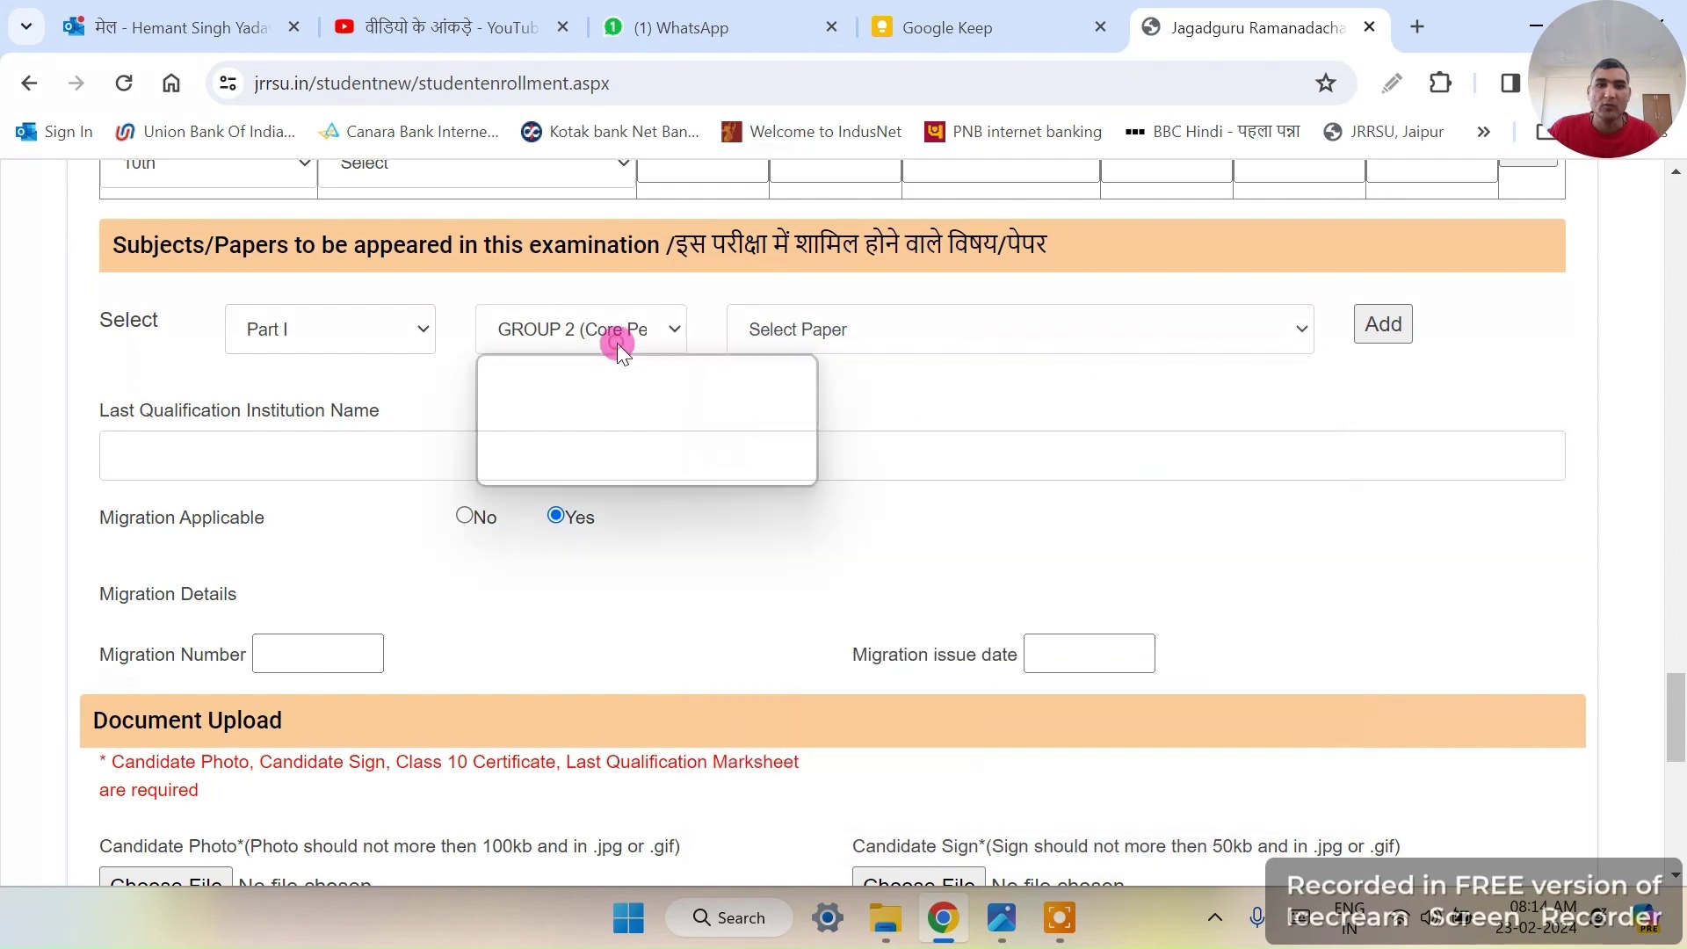
left_click(651, 431)
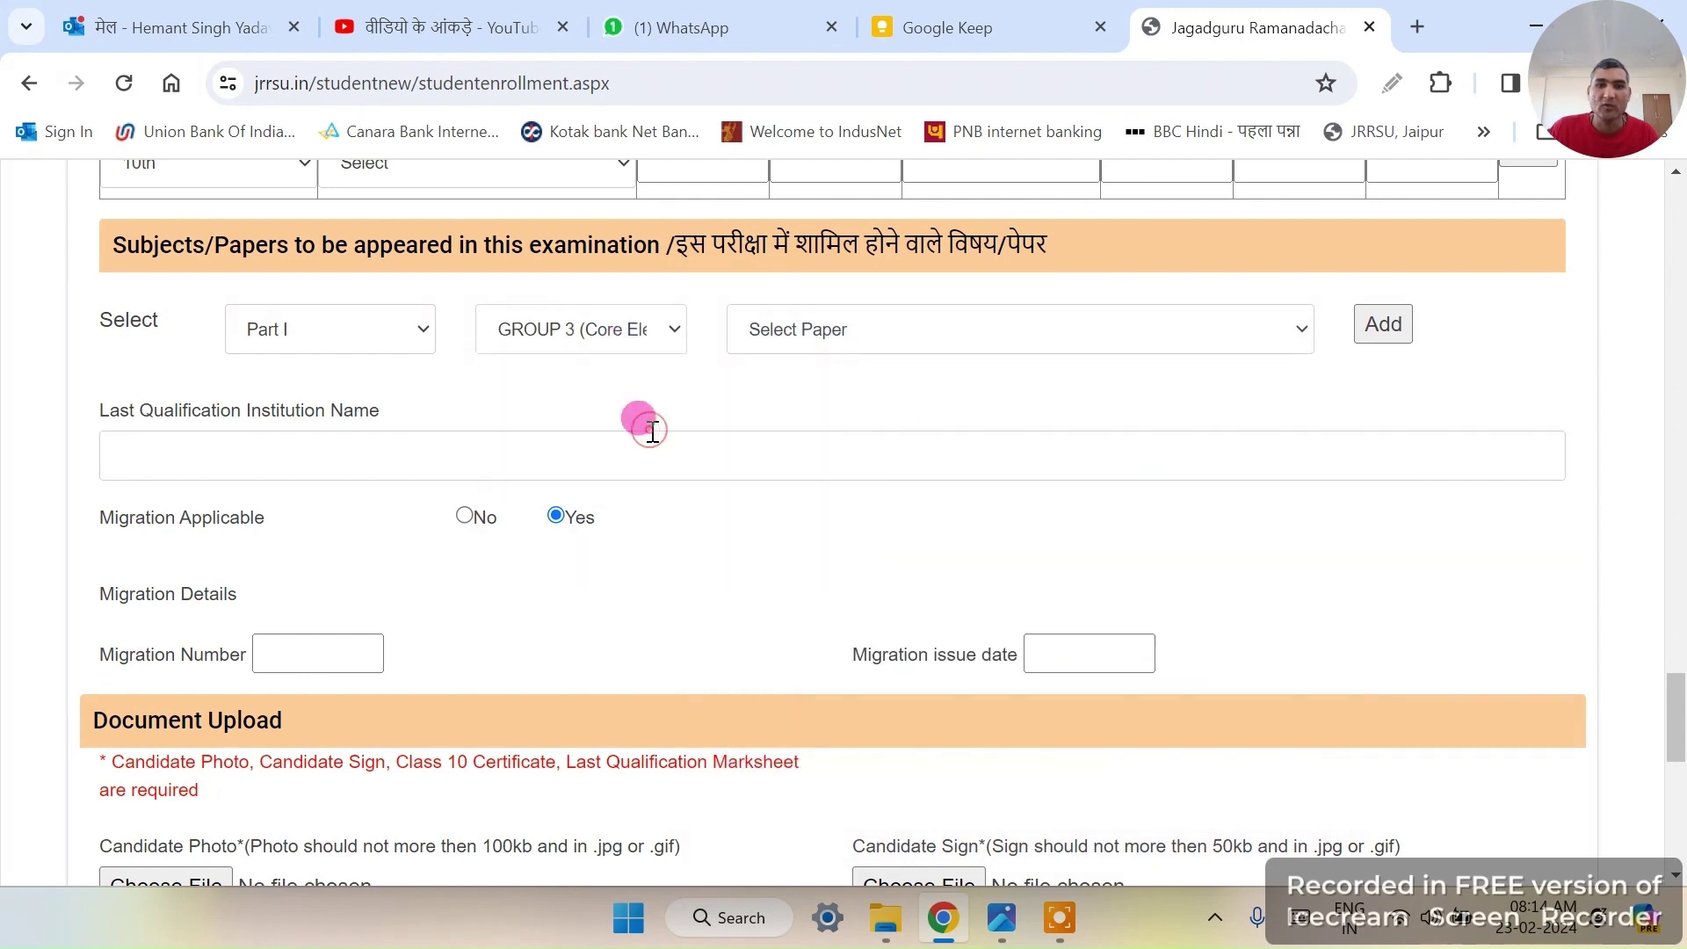
left_click(870, 342)
left_click(870, 341)
left_click(567, 344)
left_click(605, 443)
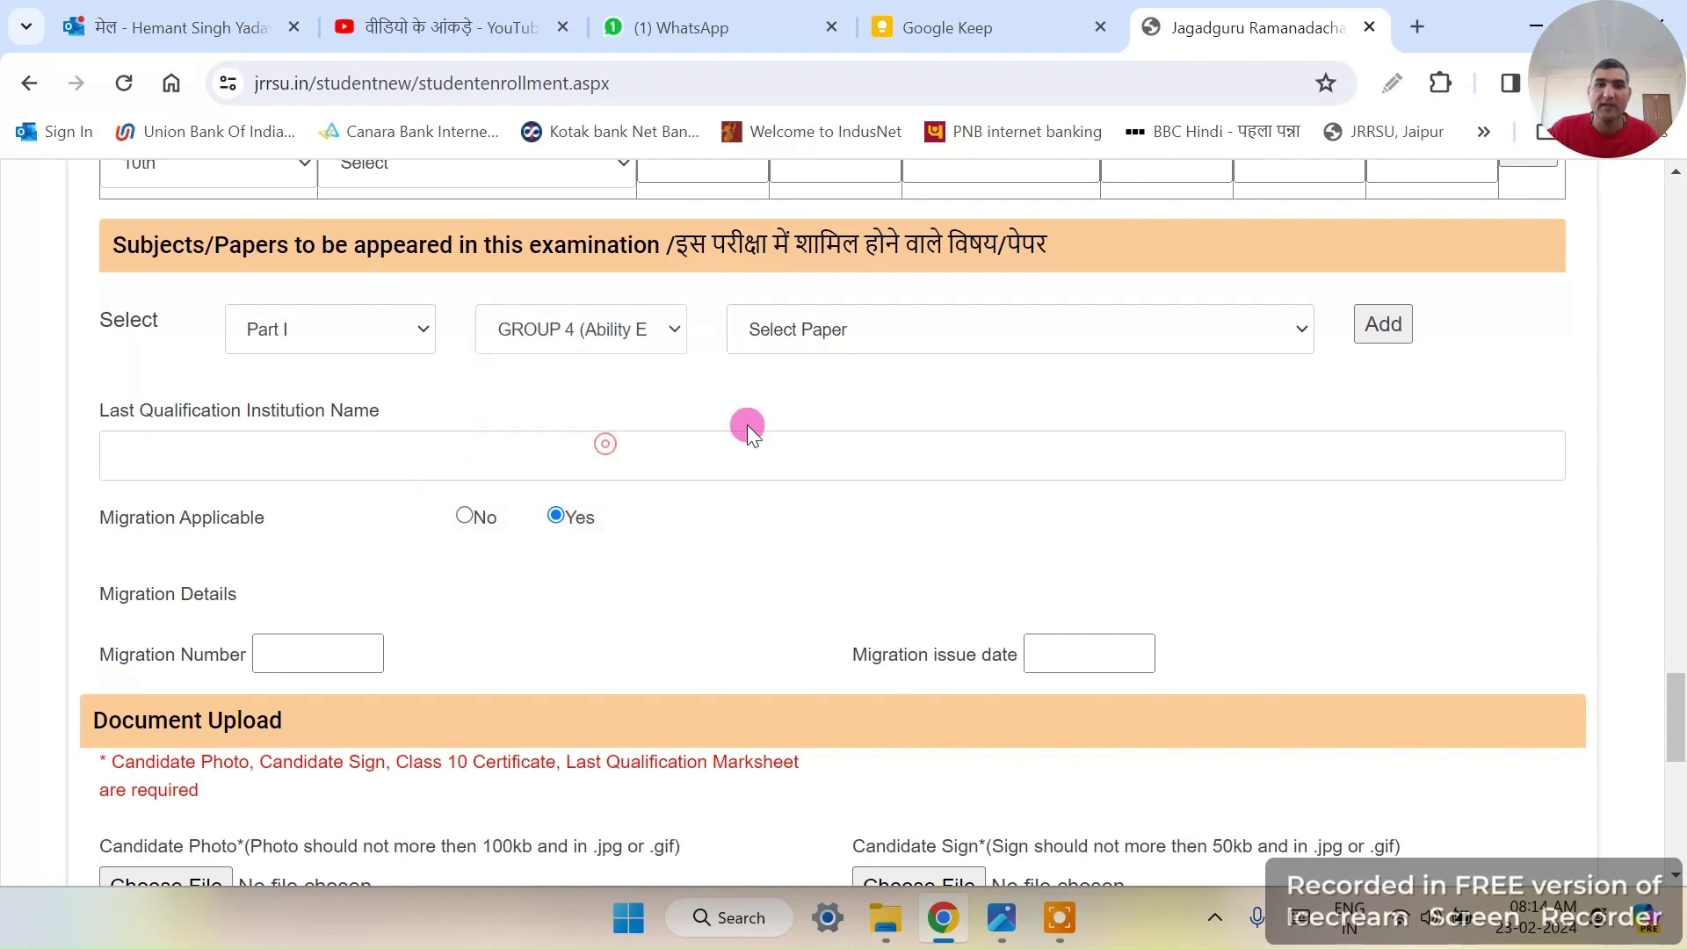
left_click(858, 338)
left_click(858, 334)
left_click(571, 344)
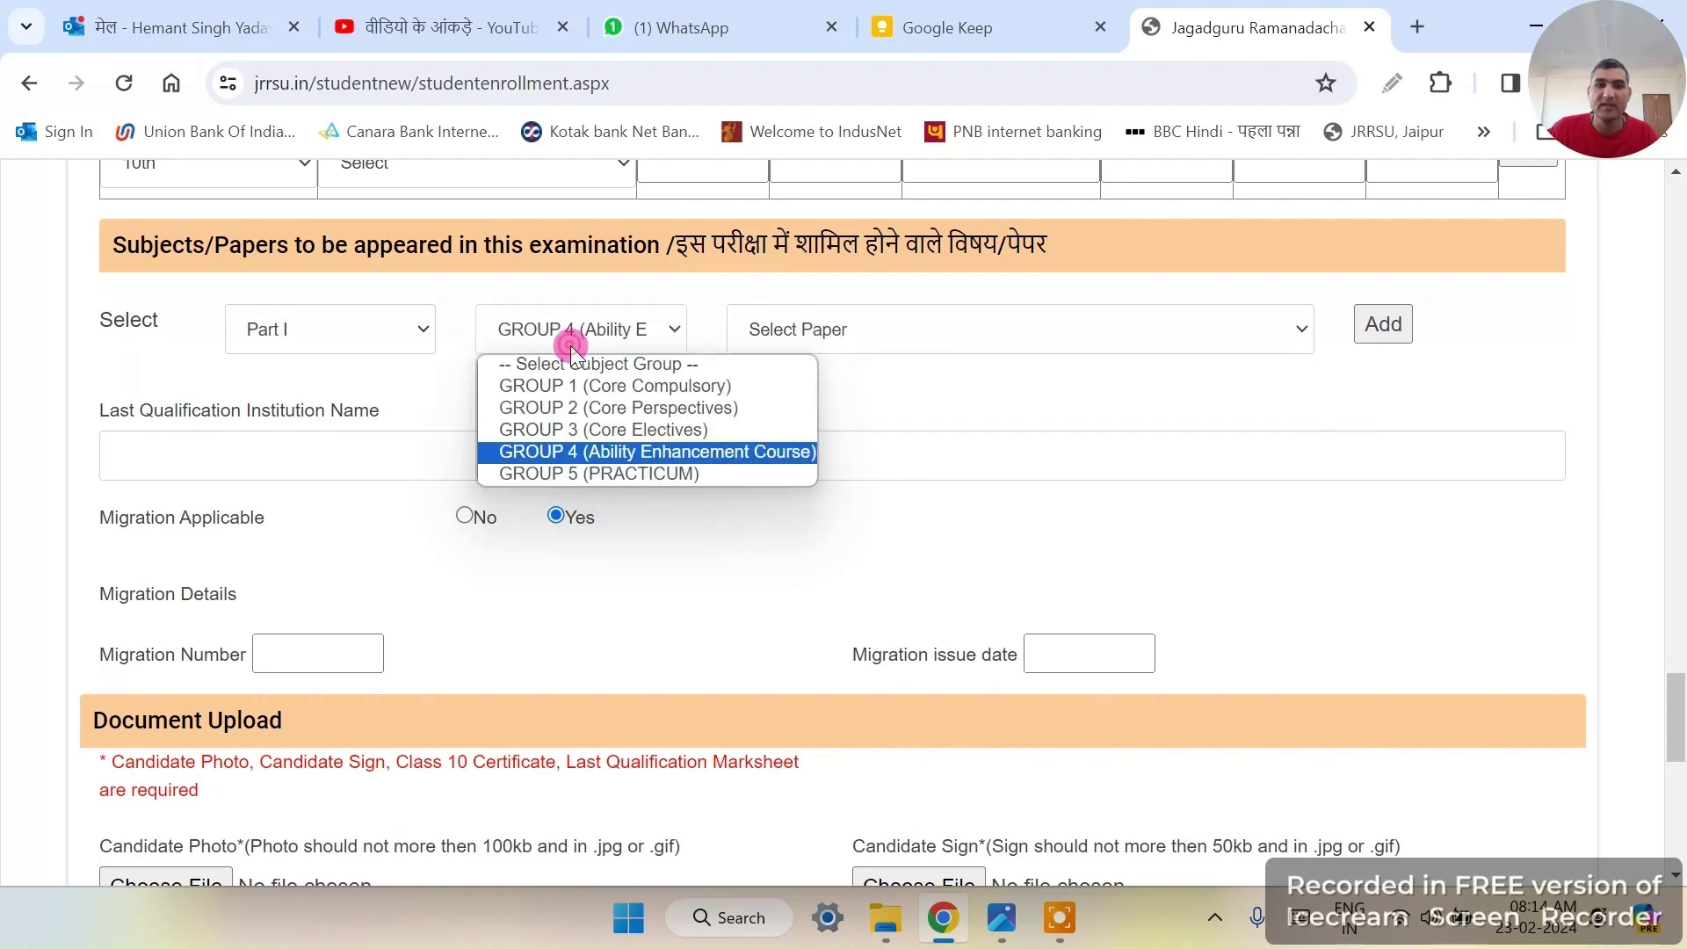
left_click(631, 475)
left_click(826, 340)
left_click(826, 340)
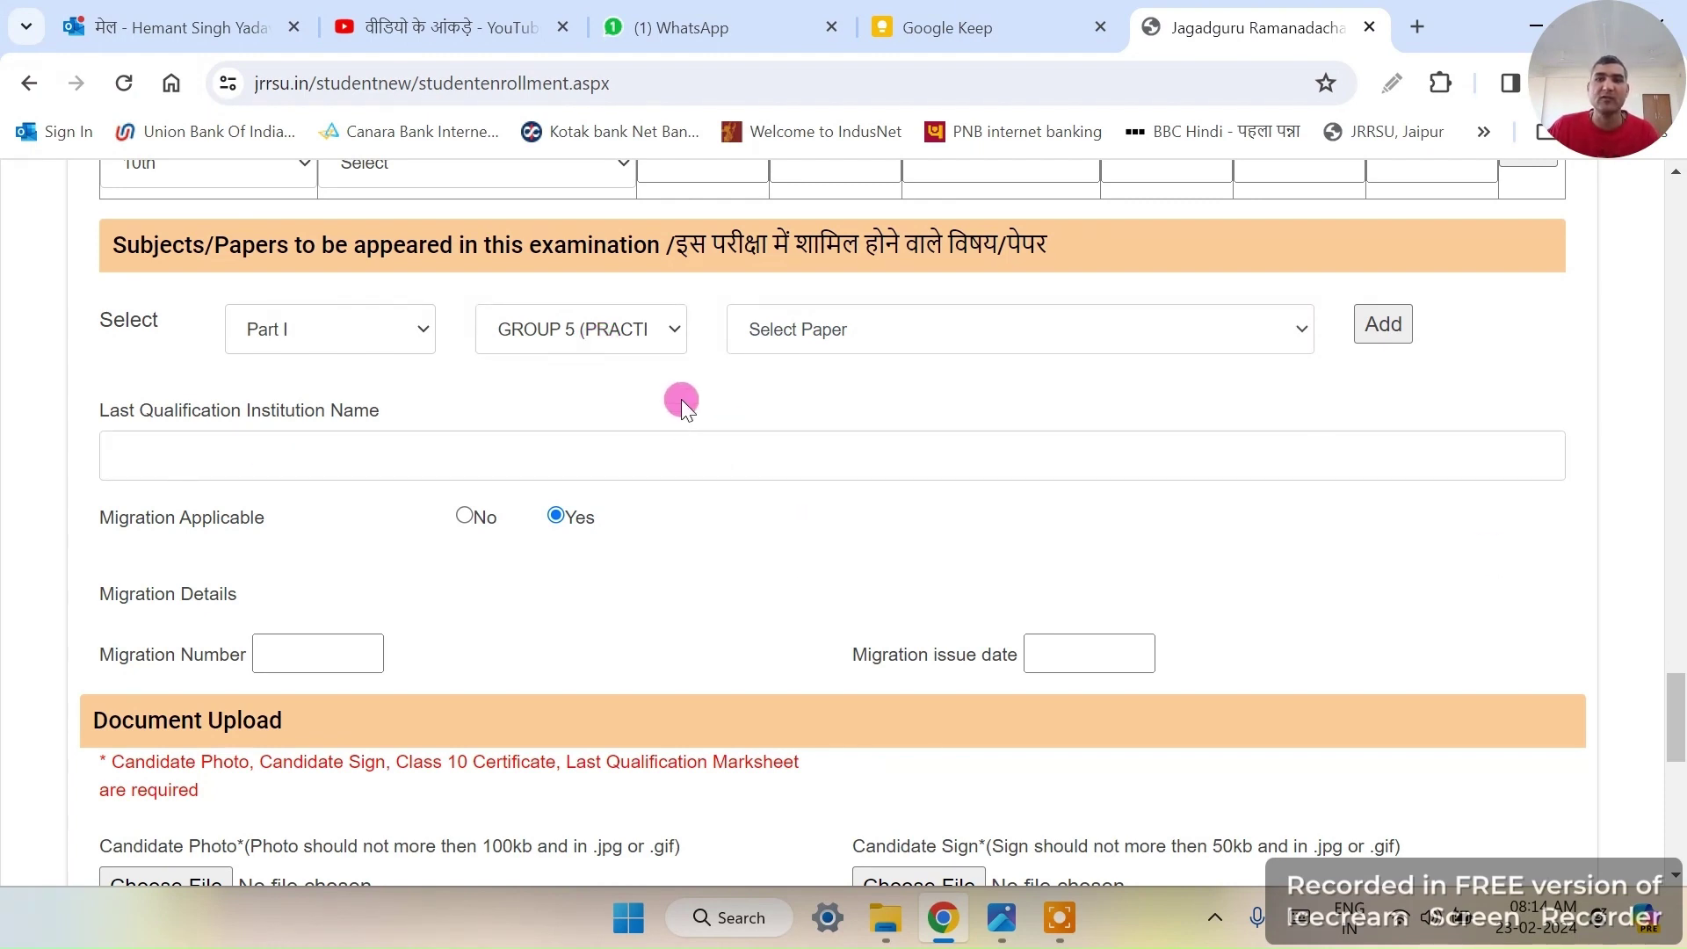
Step: Switch the examination subjects to Part II and view the papers of GROUP 1 (Core Compulsory)
left_click(655, 341)
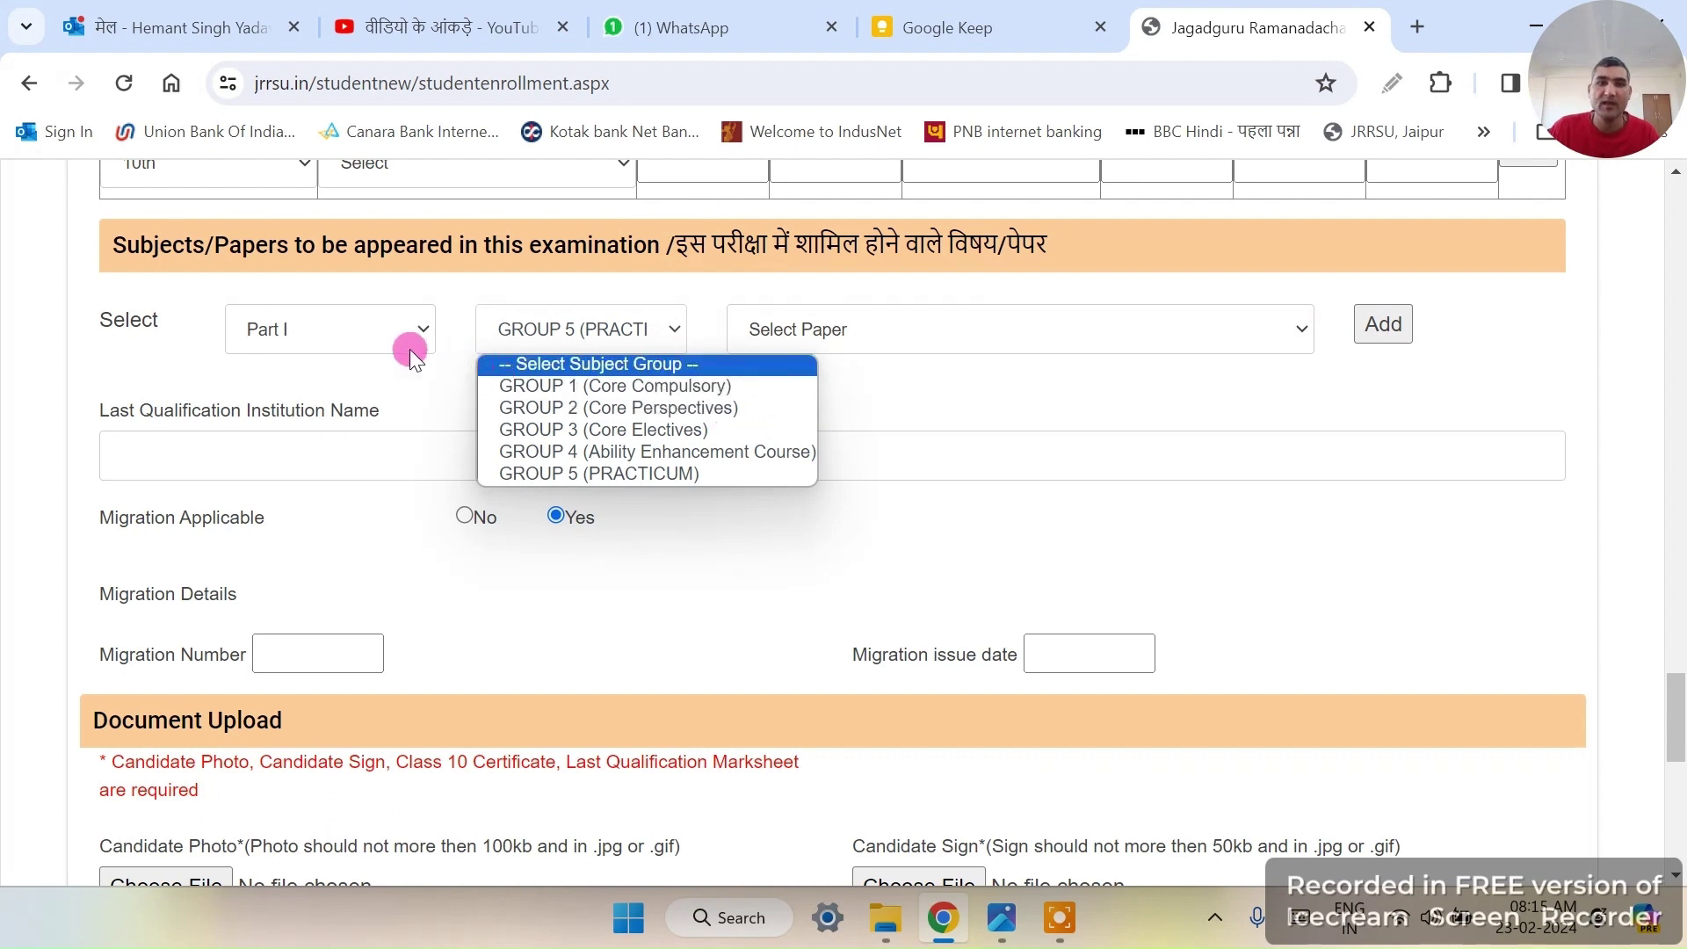
left_click(377, 343)
left_click(381, 407)
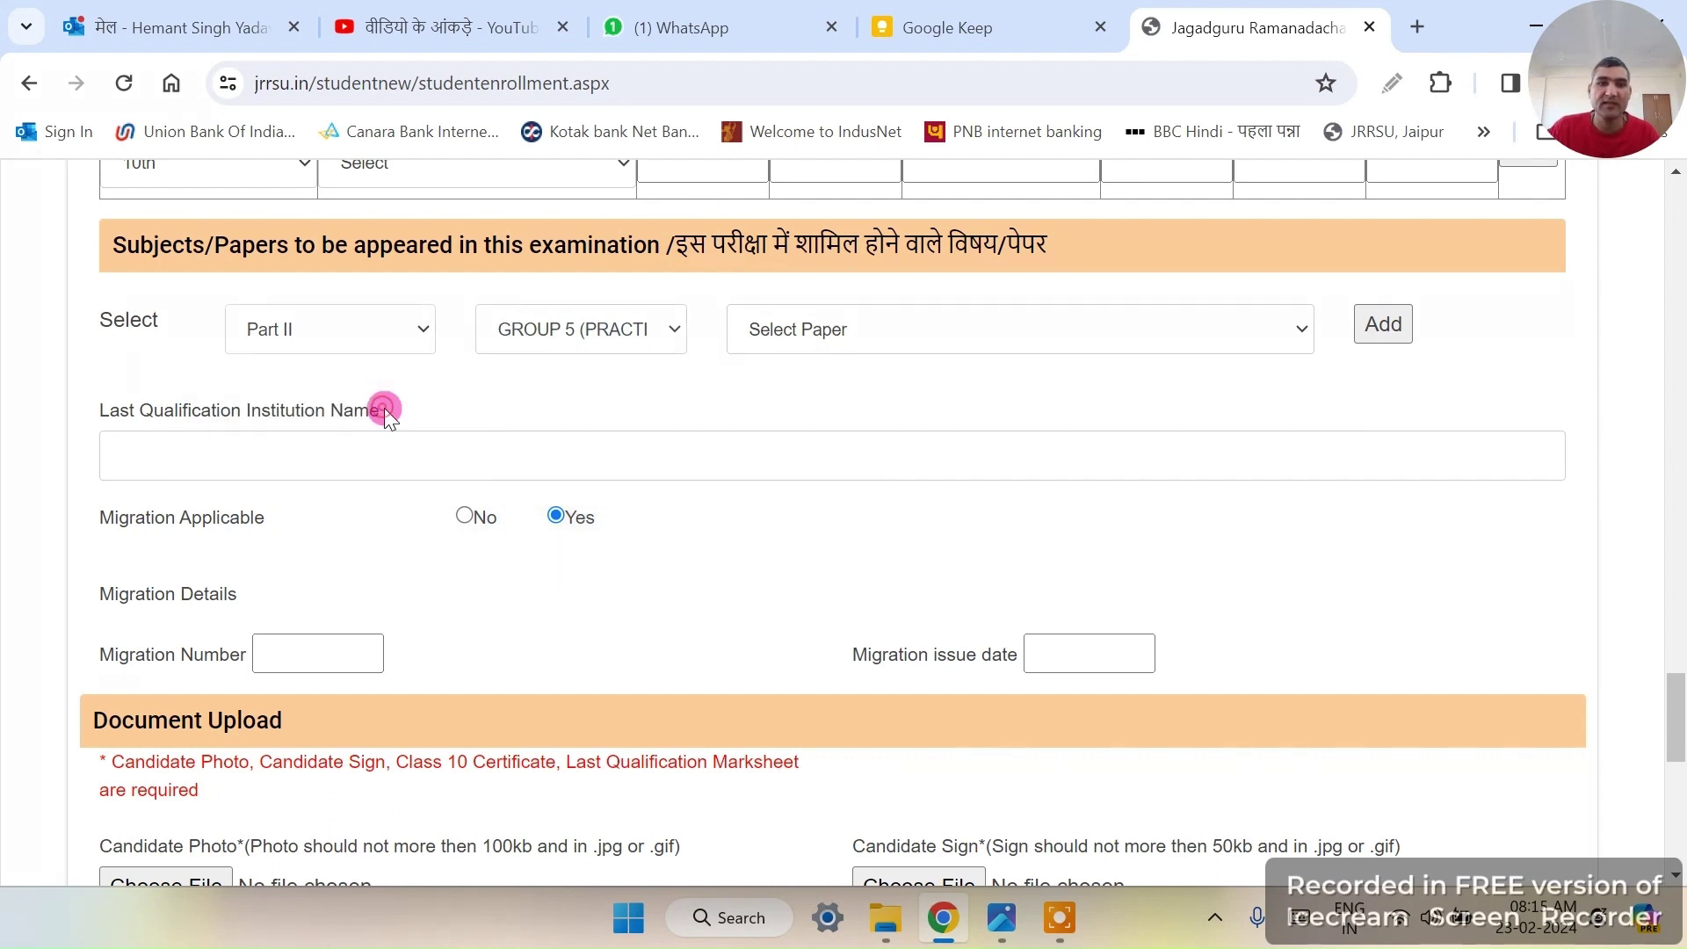
left_click(610, 336)
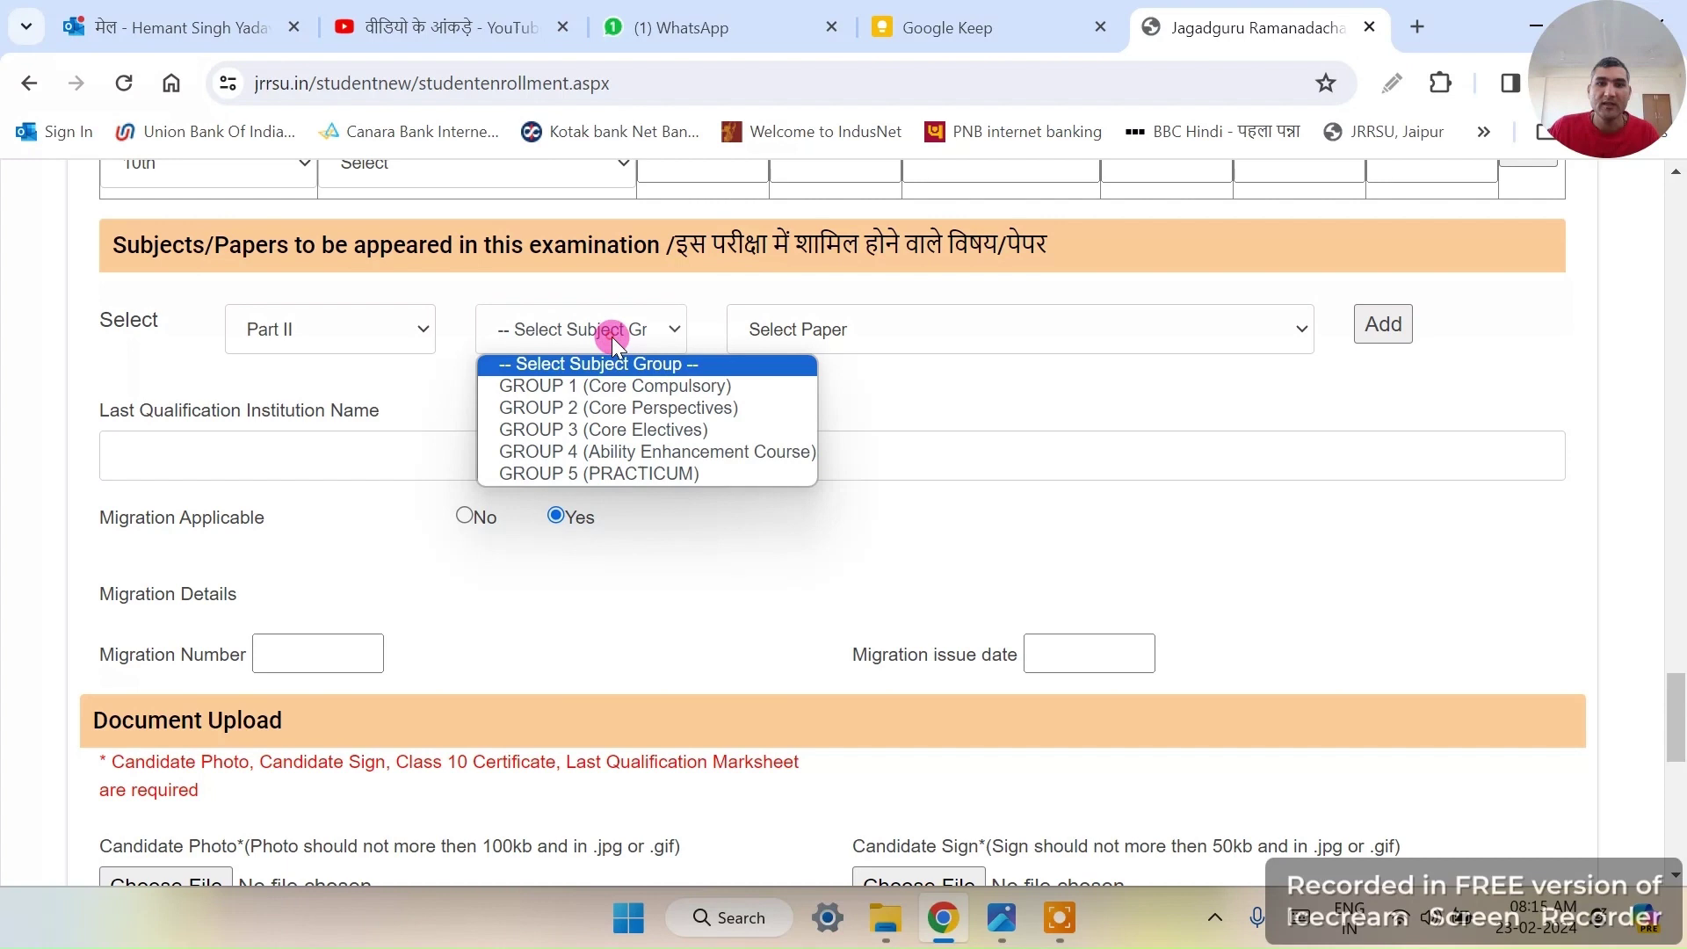
left_click(664, 383)
left_click(899, 323)
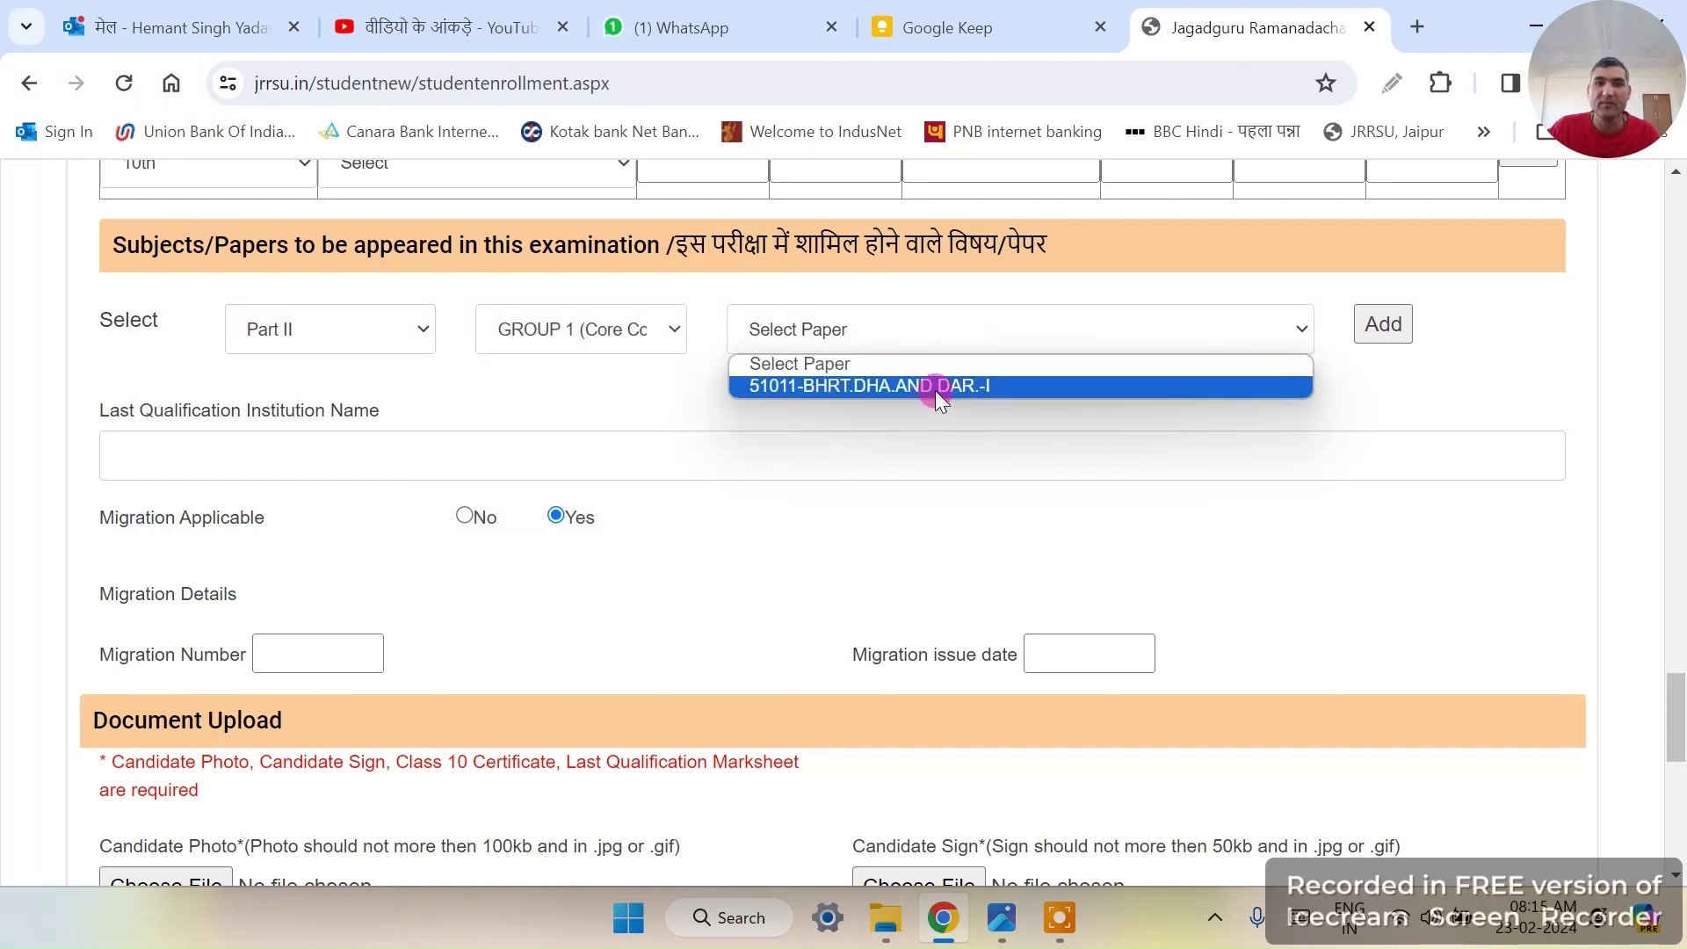
left_click(886, 334)
Step: Choose GROUP 2 (Core Perspectives) for Part II and look through that group's full list of papers
left_click(647, 324)
left_click(660, 404)
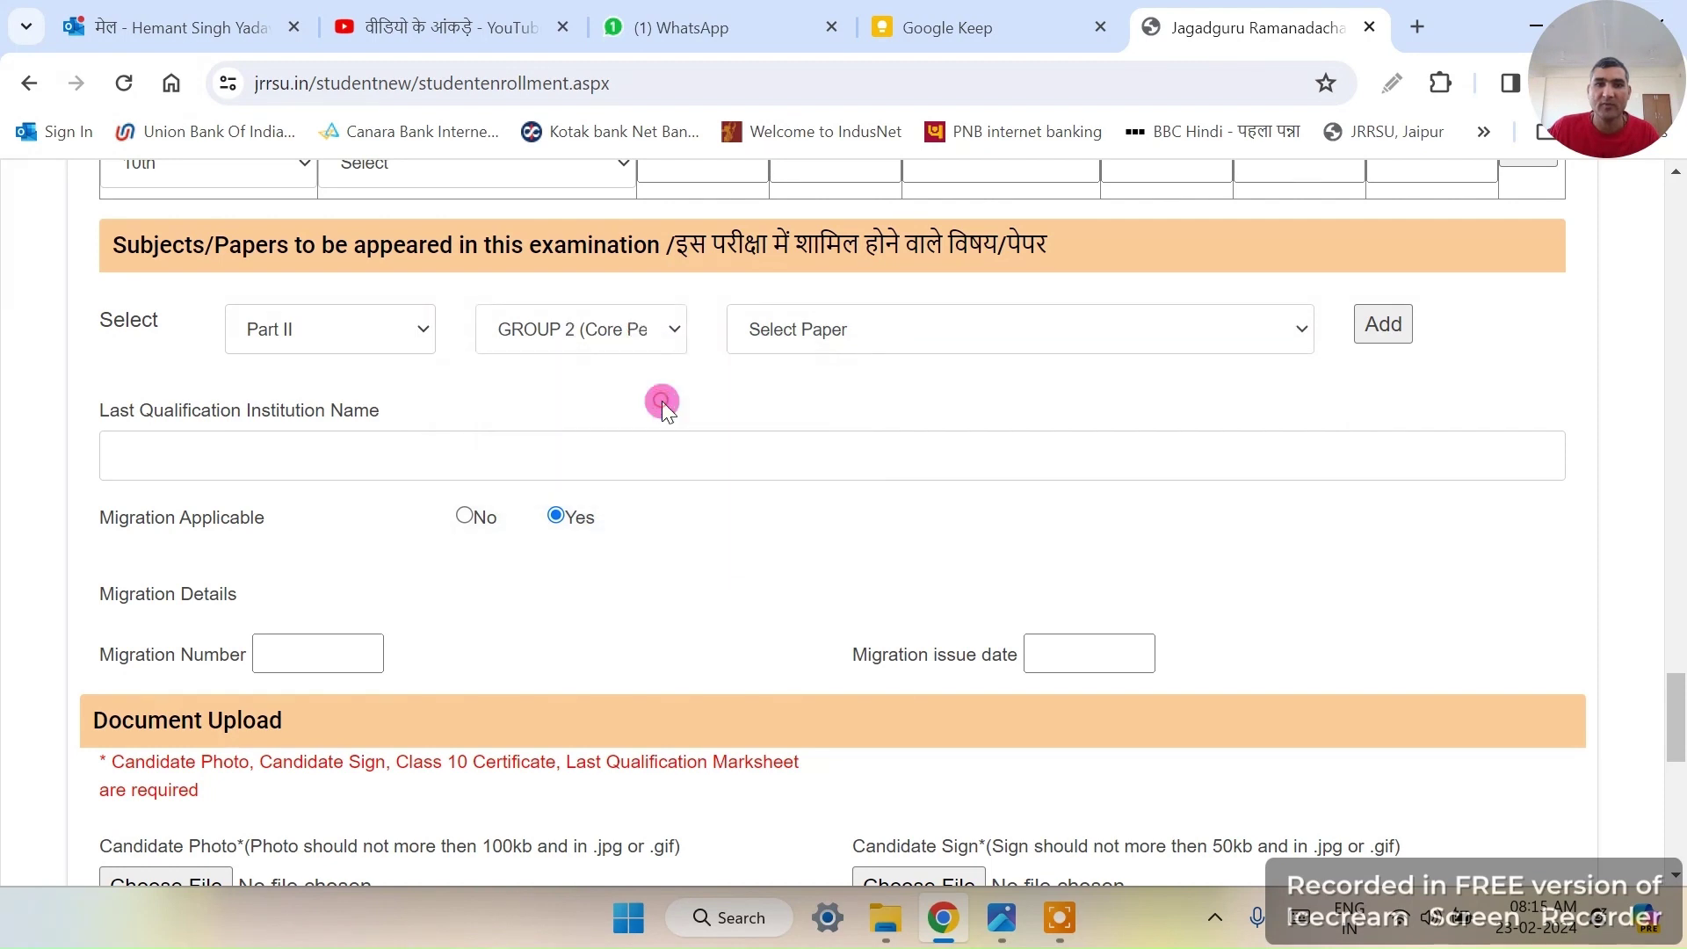
left_click(841, 346)
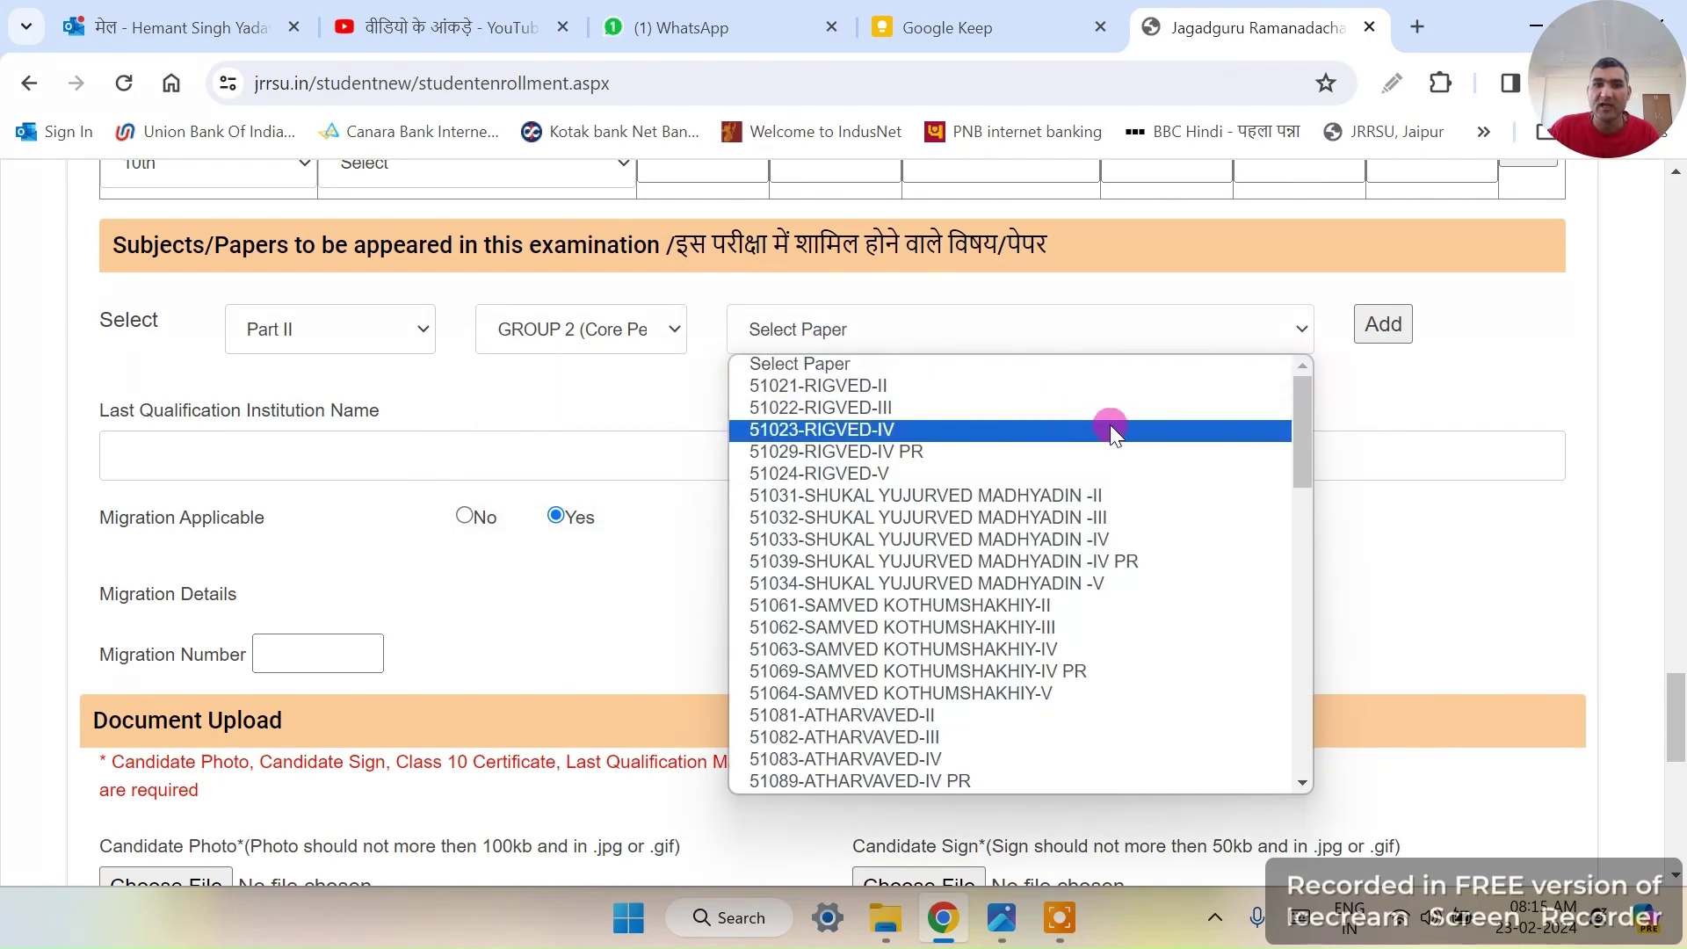
left_click_drag(1301, 413, 991, 499)
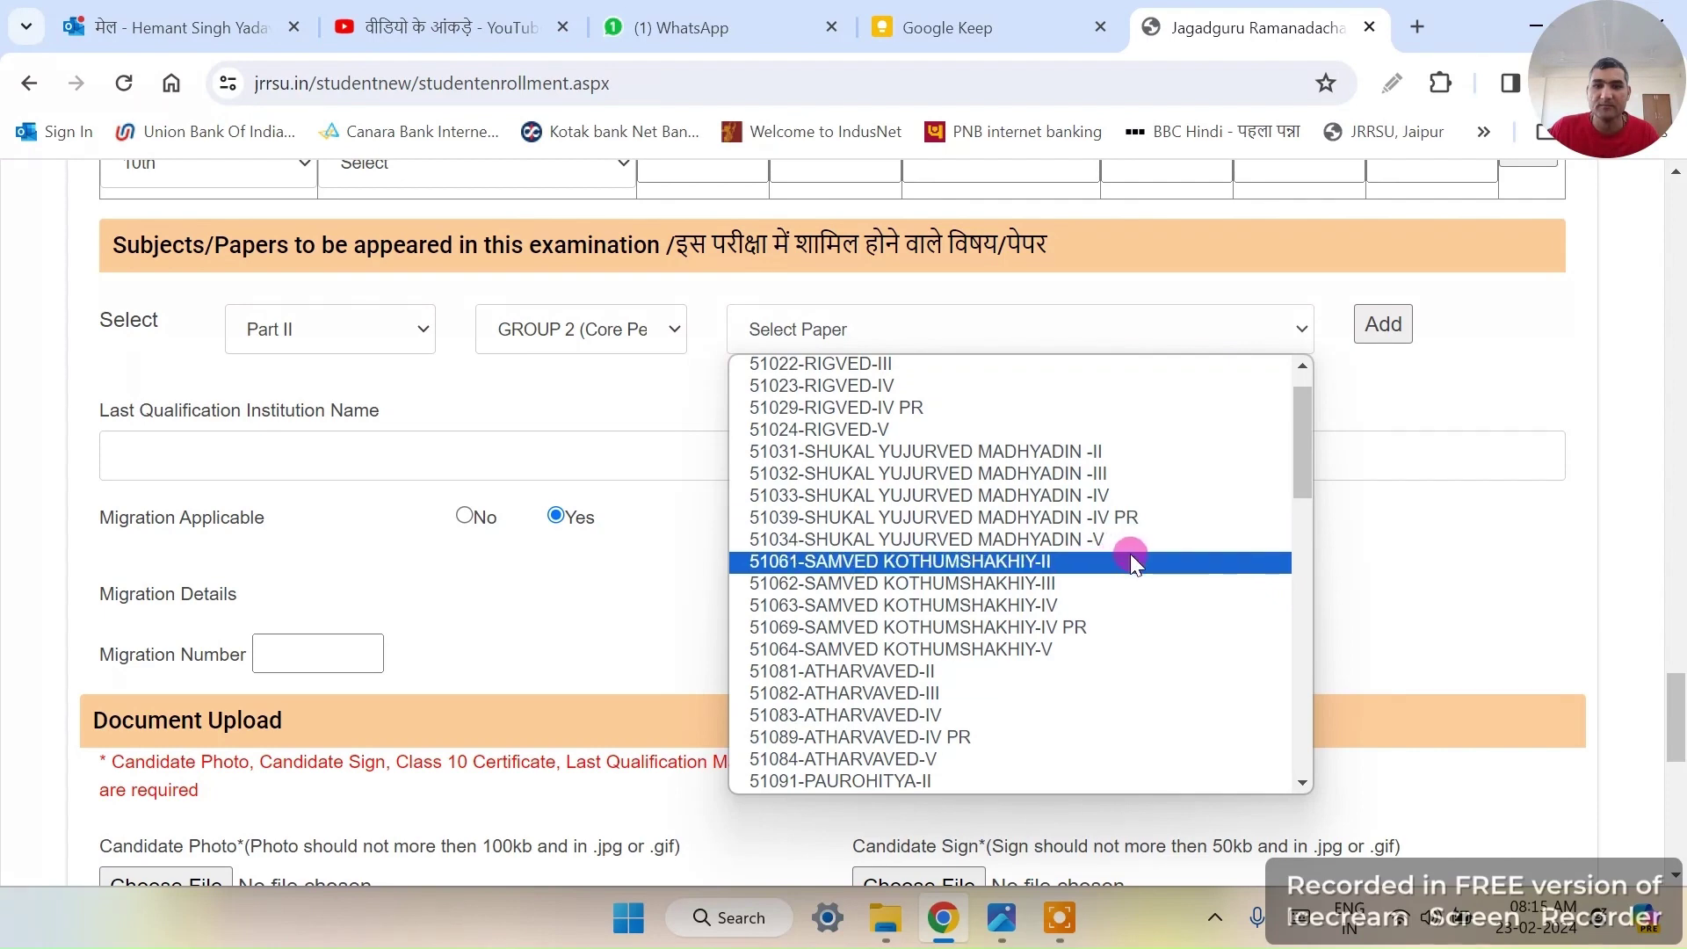
scroll(1204, 514, "down", 10)
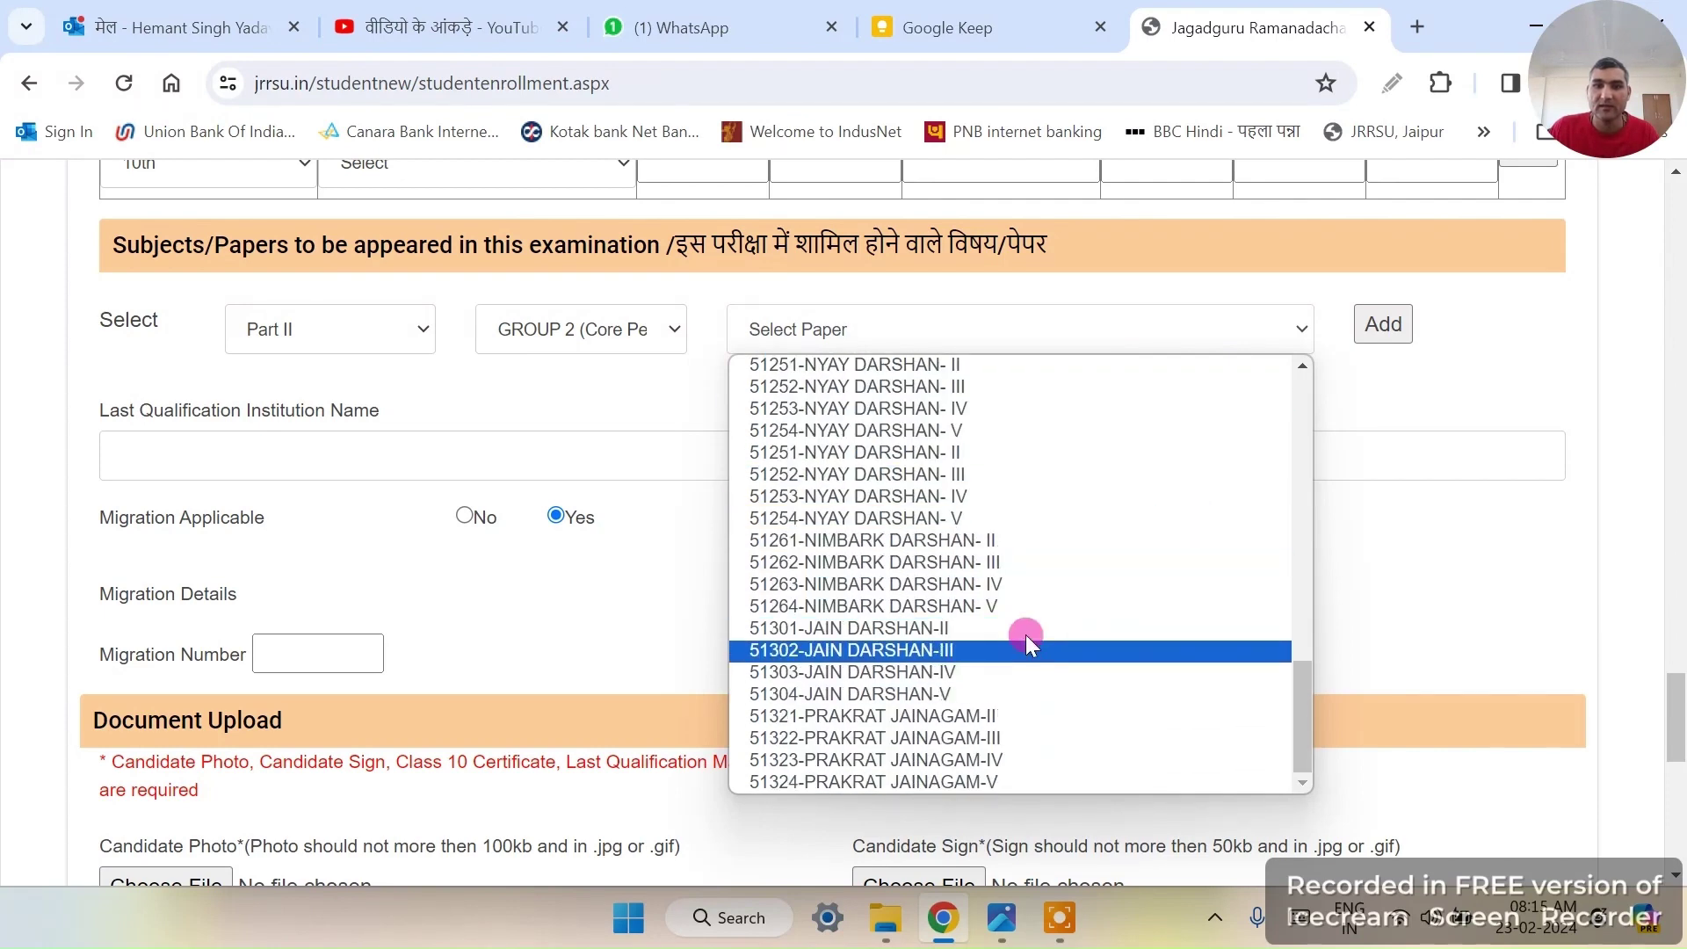
scroll(1046, 503, "up", 3)
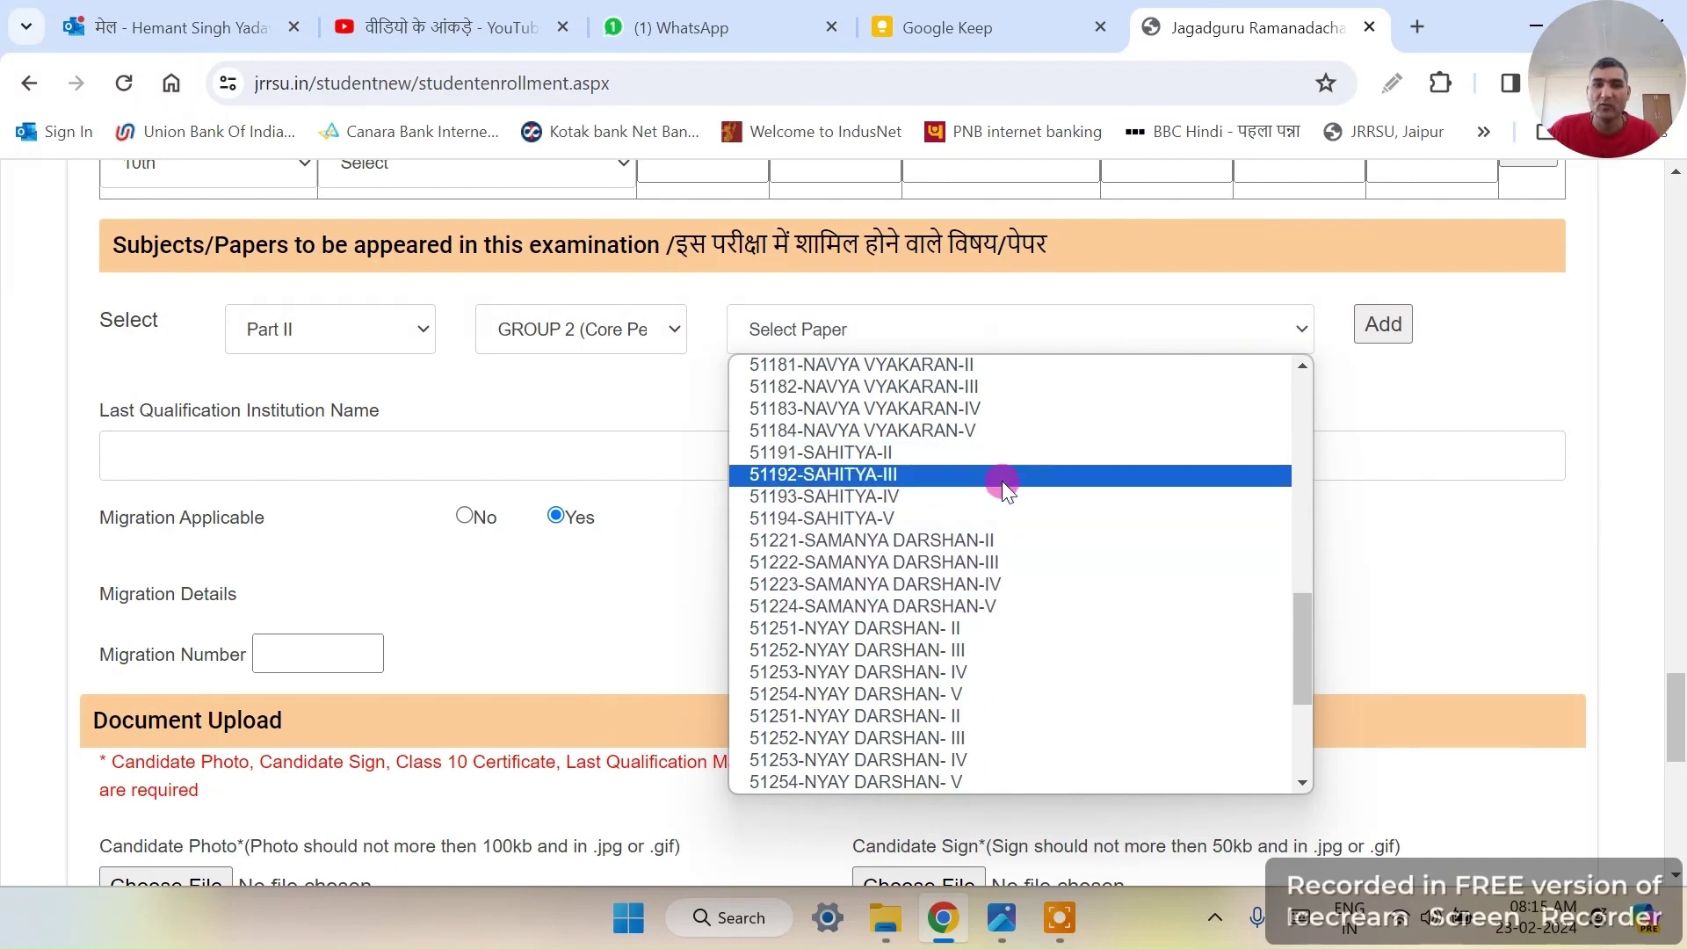
scroll(1002, 481, "up", 4)
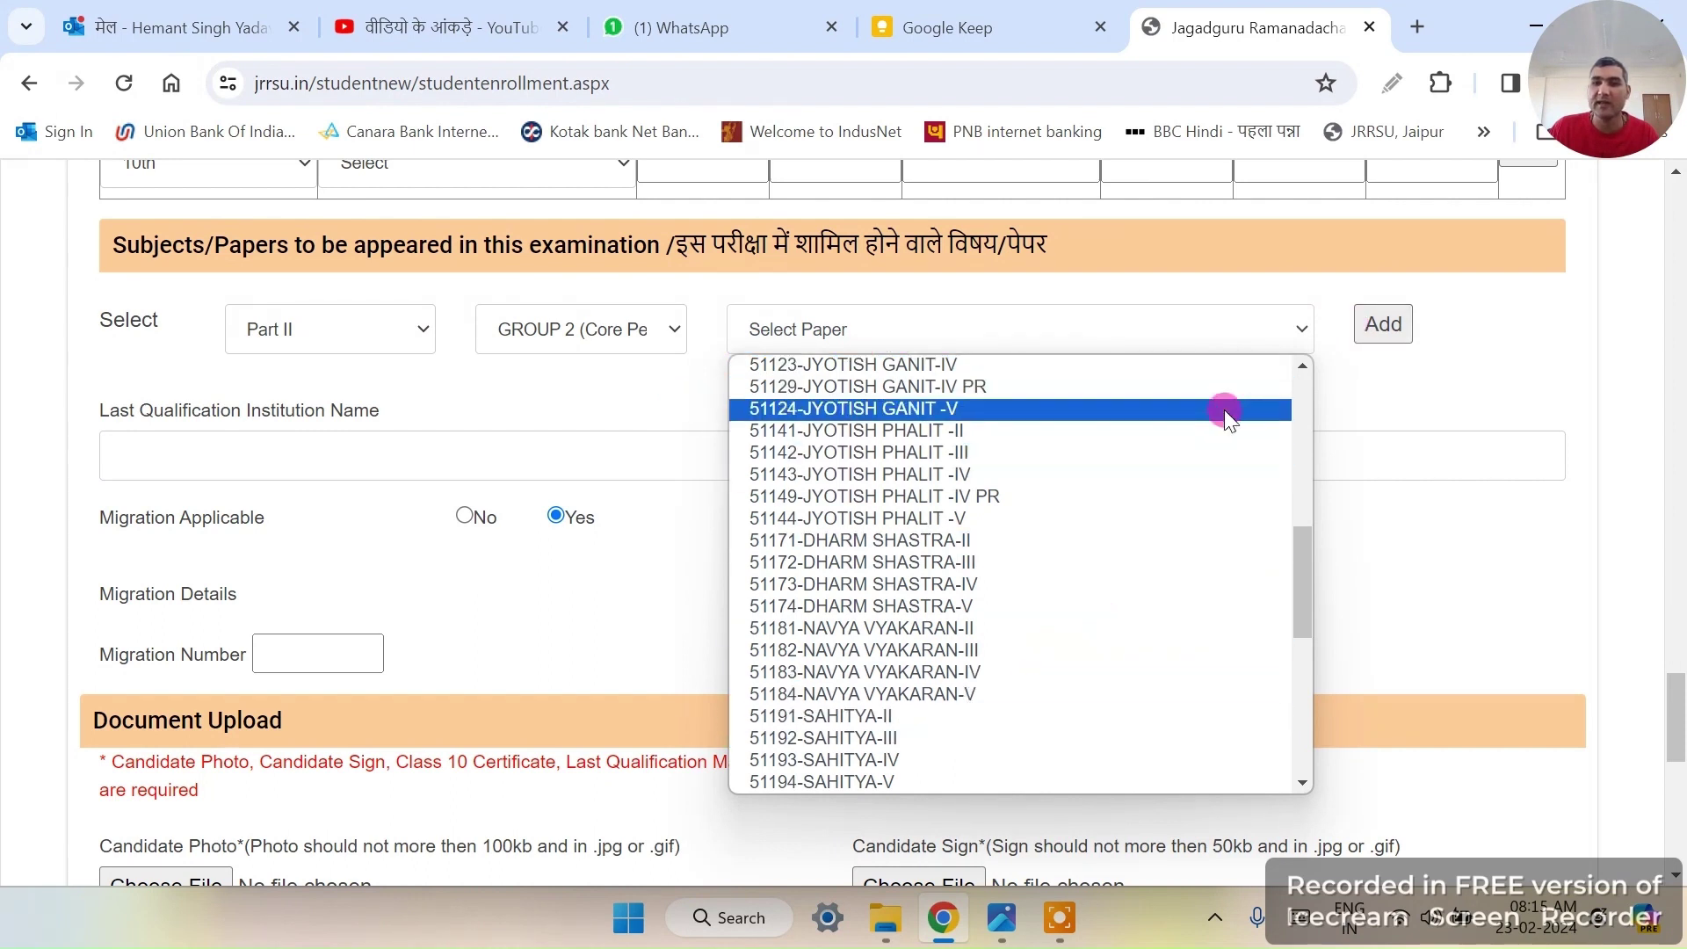
left_click(647, 403)
Step: Add the Part II GROUP 1 (Core Compulsory) paper 51011-BHRT.DHA.AND DAR.-I to the examination papers
left_click(513, 334)
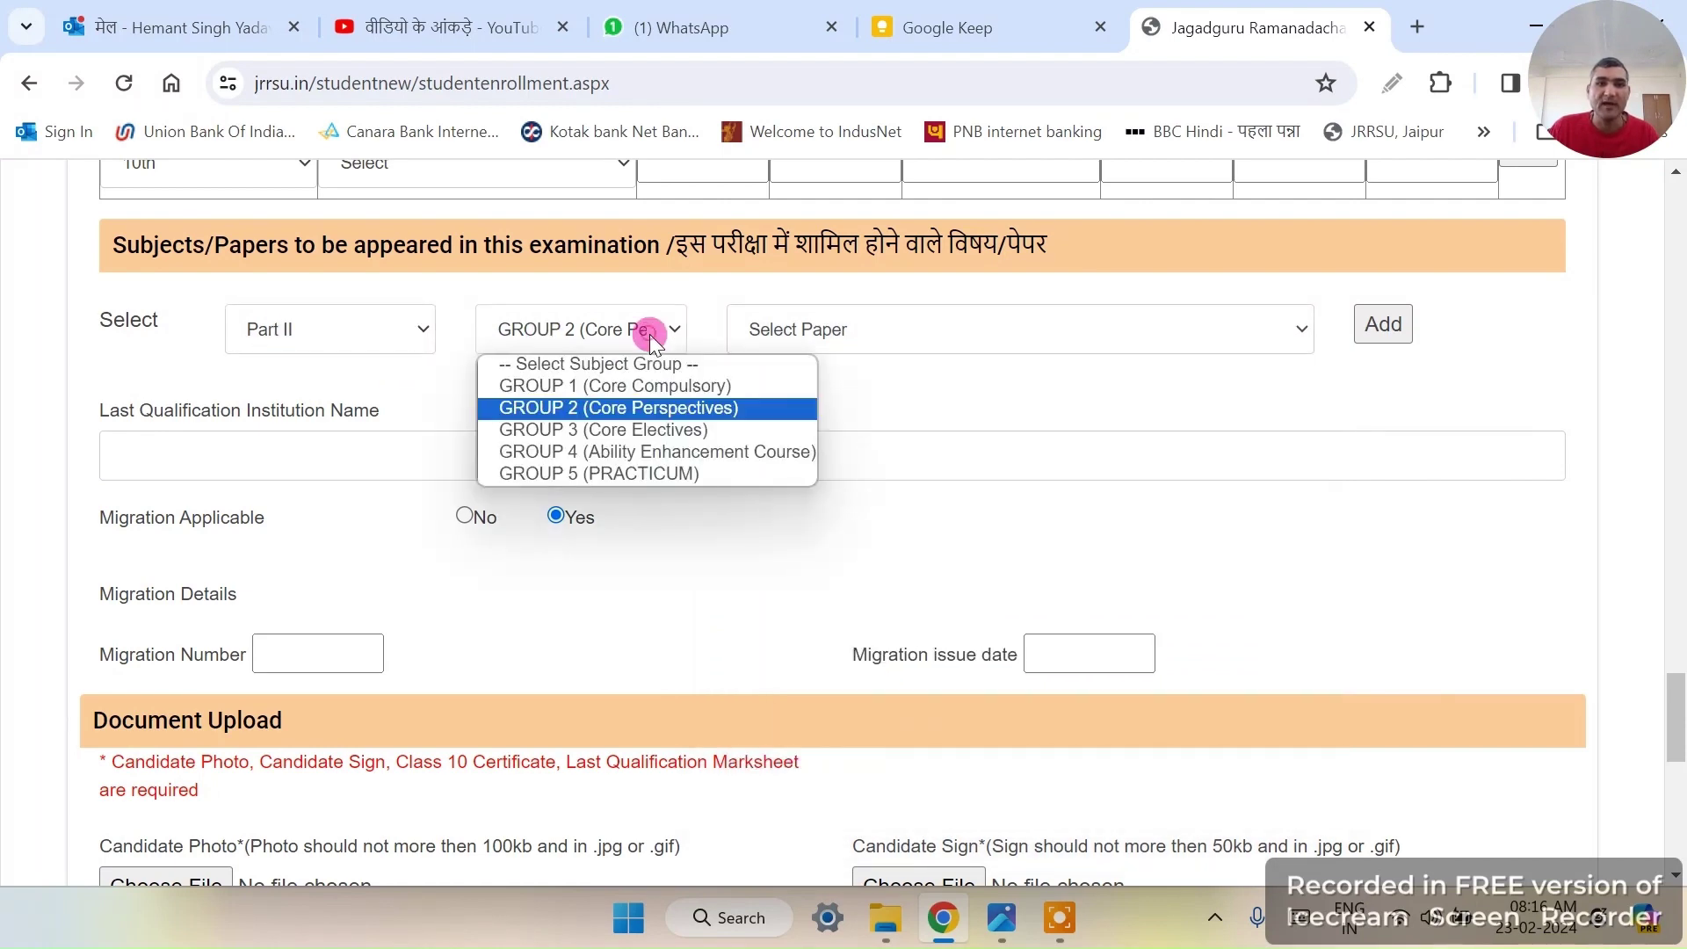
left_click(647, 389)
left_click(812, 343)
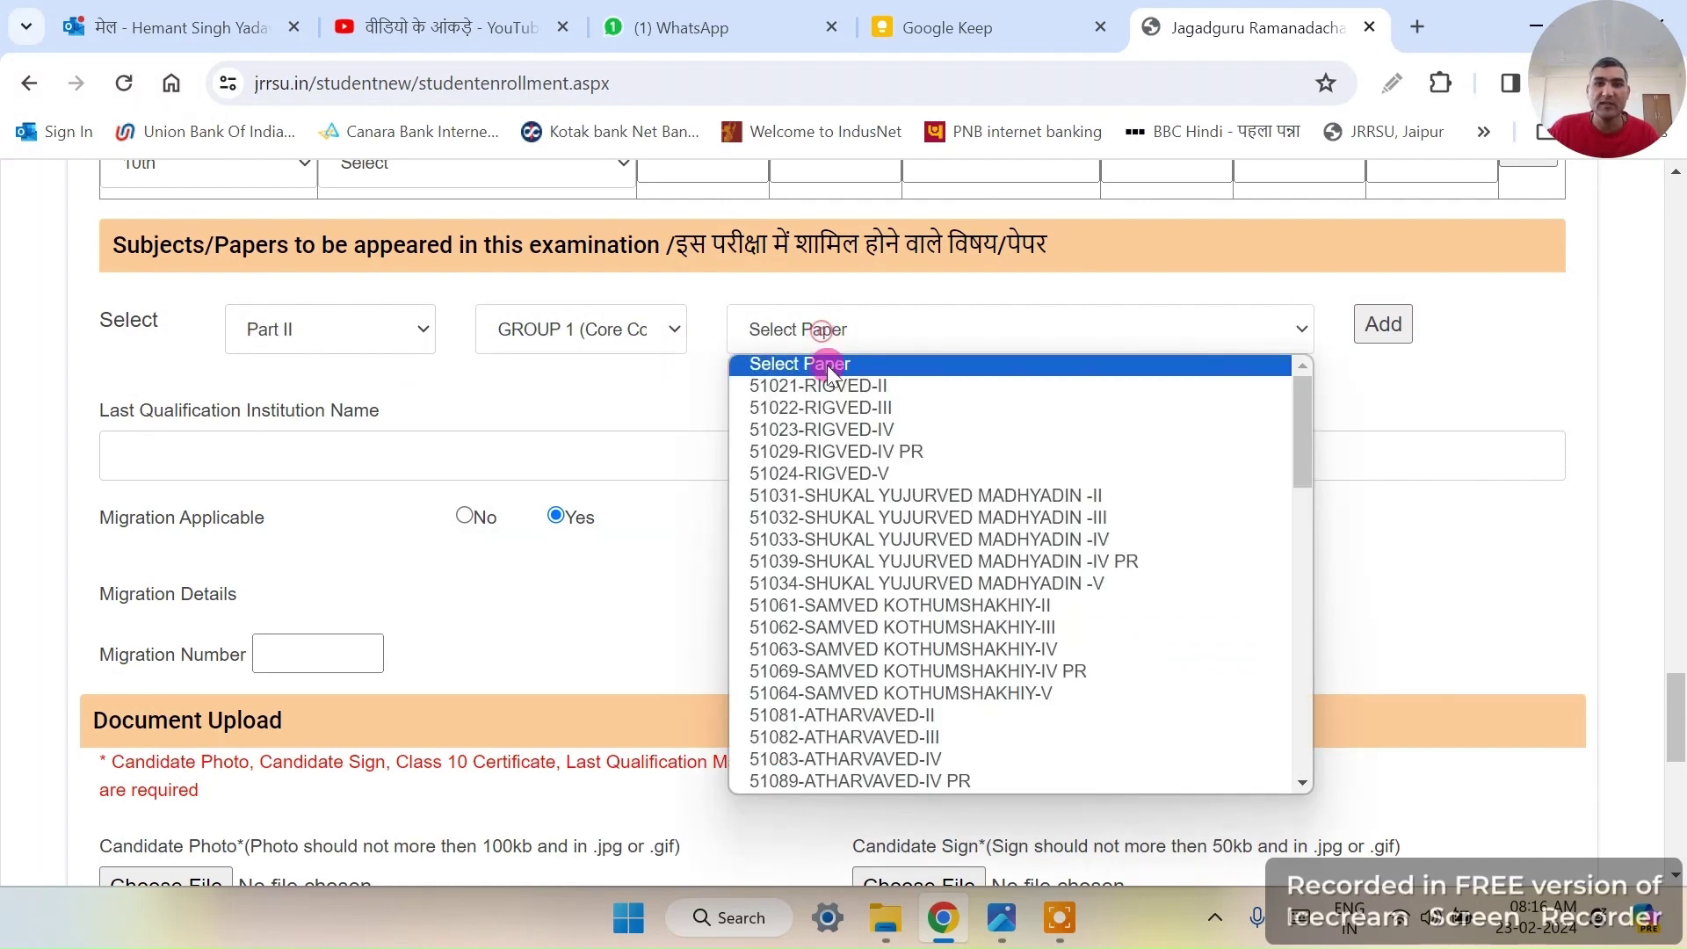
left_click(830, 346)
left_click(839, 386)
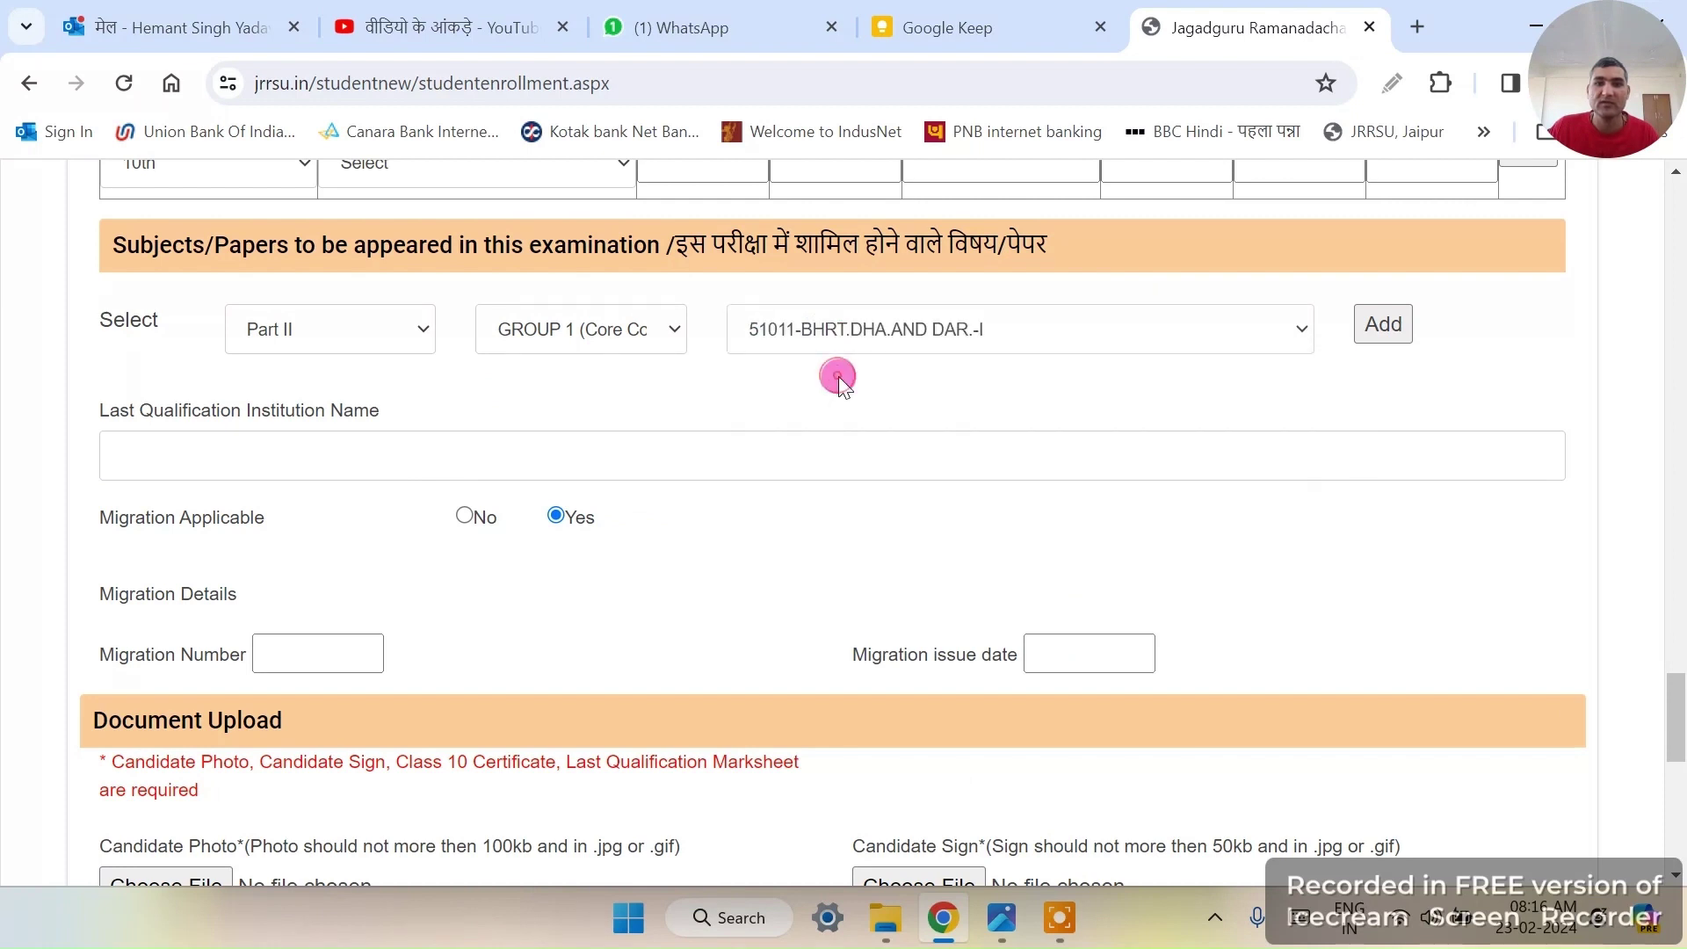
left_click(1384, 324)
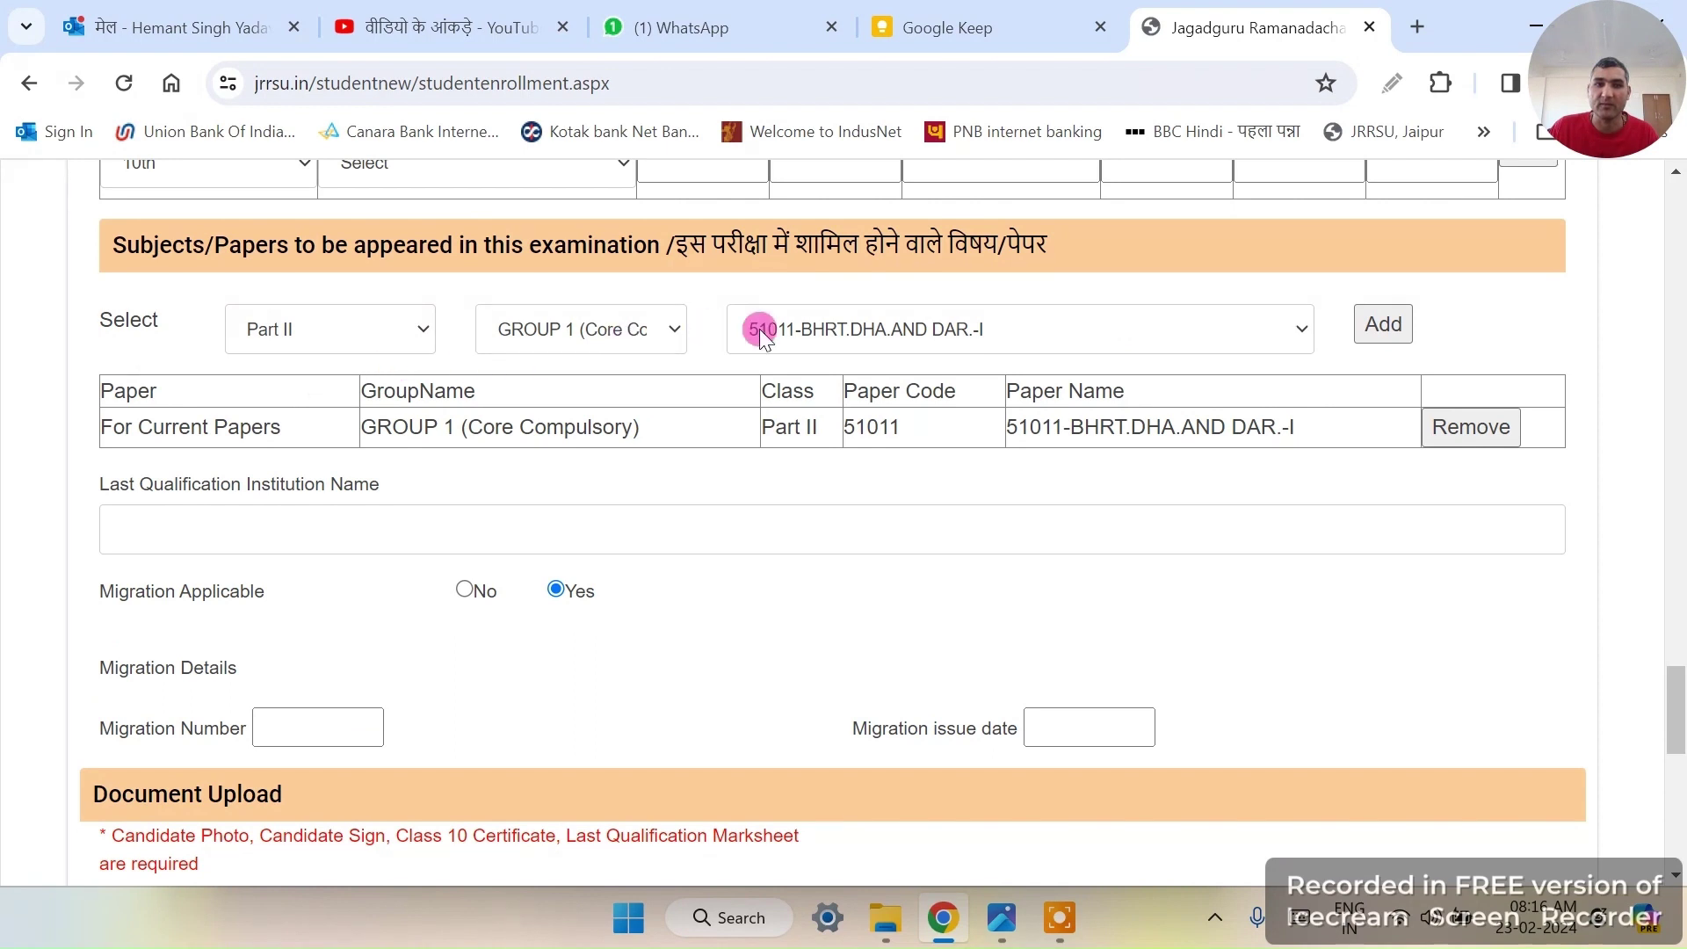
Step: Add the Part II GROUP 2 (Core Perspectives) paper 51181-NAVYA VYAKARAN-II to the examination papers
left_click_drag(662, 346, 668, 405)
left_click(667, 405)
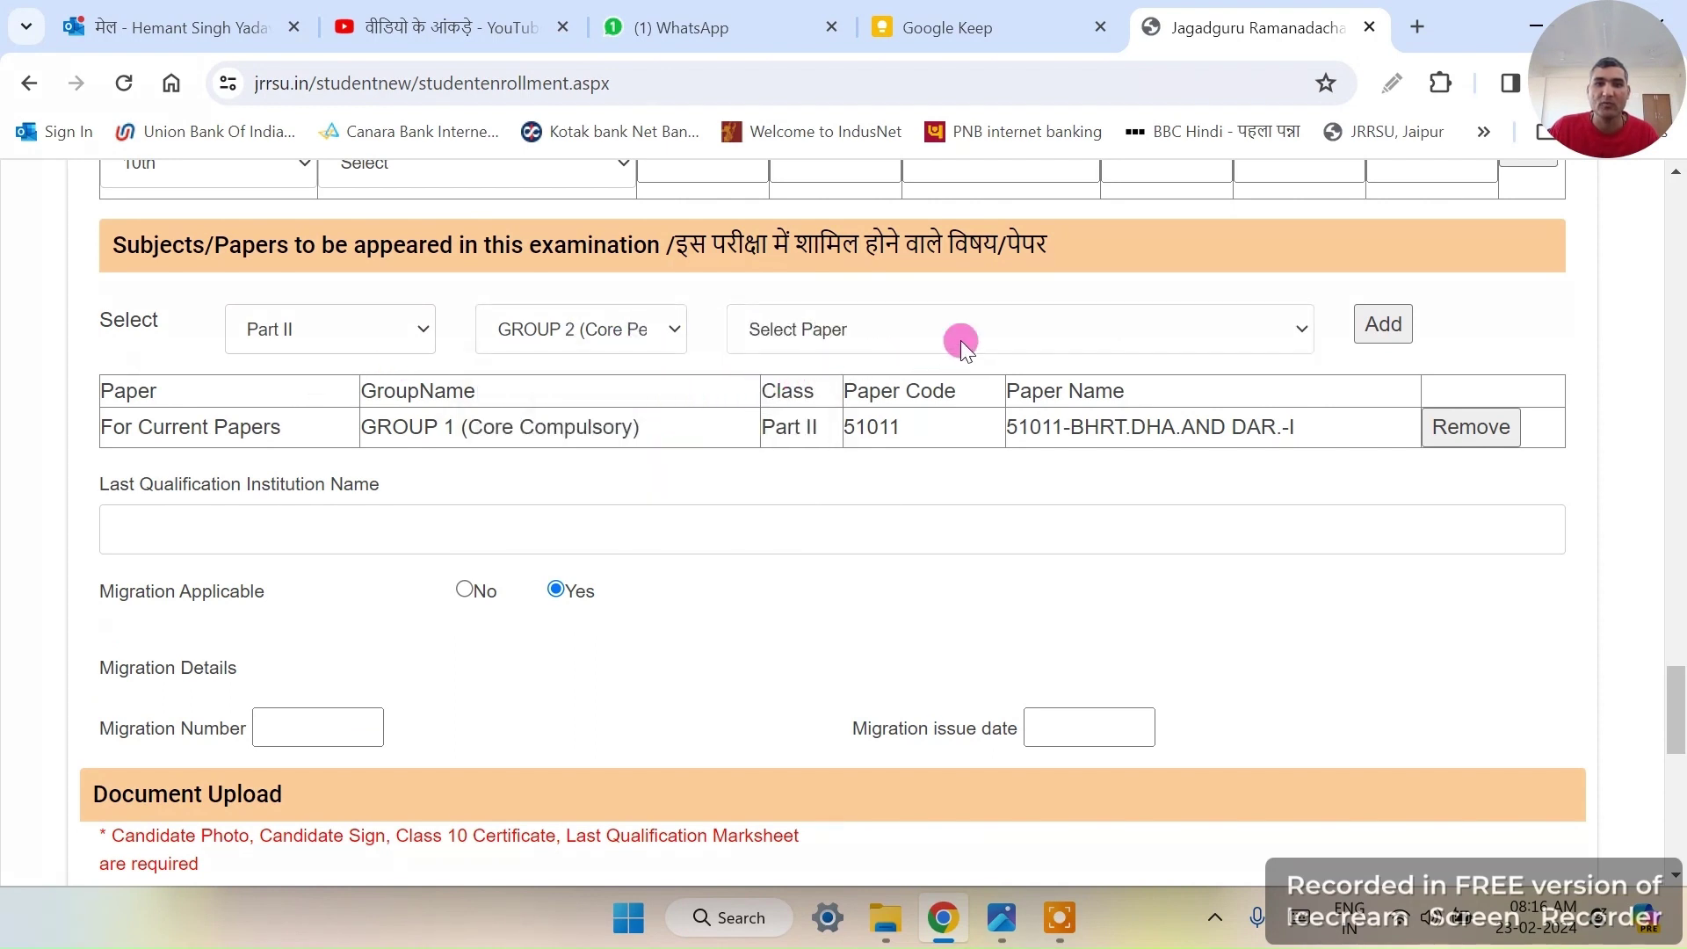
left_click(961, 340)
scroll(1046, 528, "down", 10)
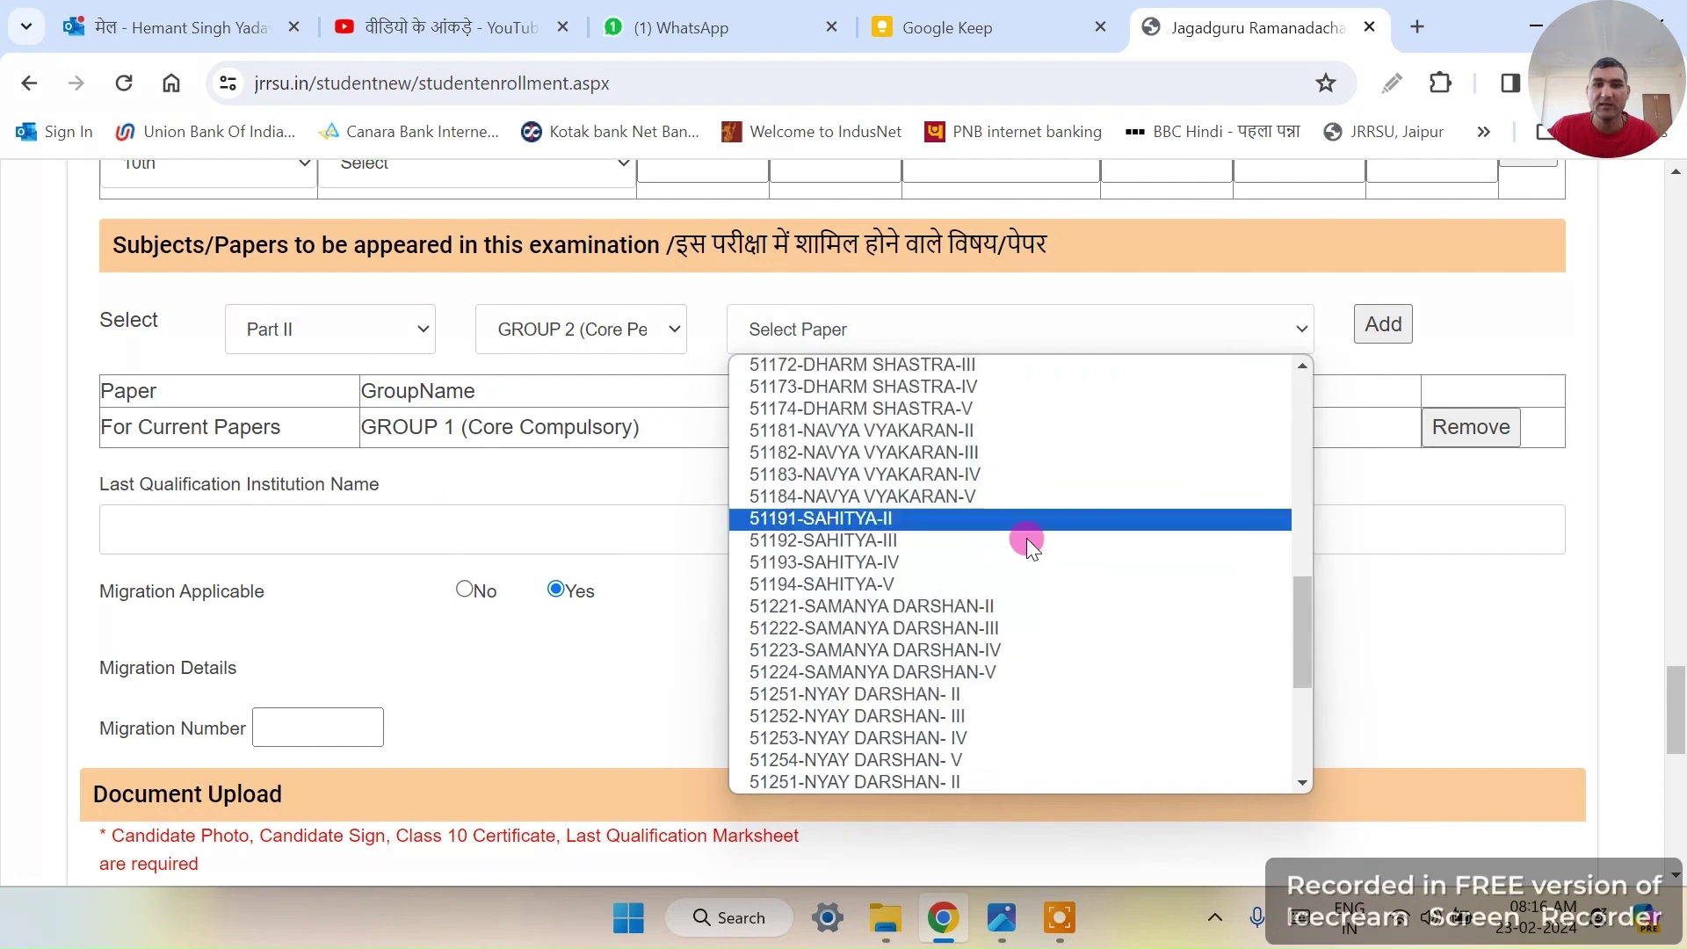
left_click(969, 432)
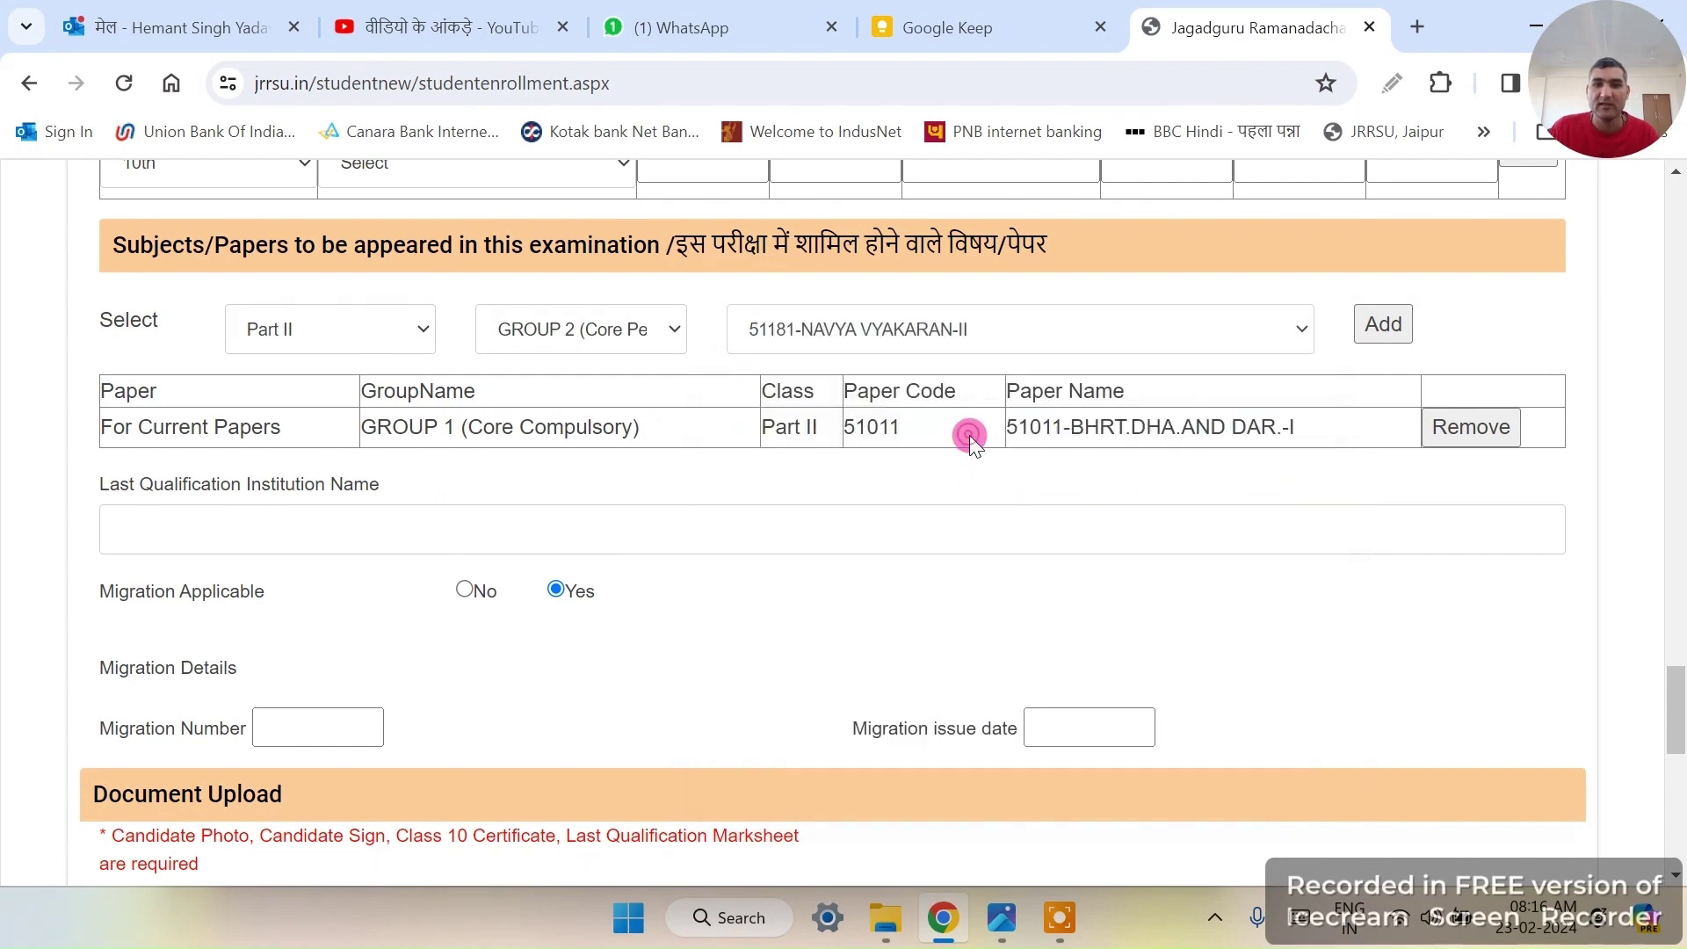
left_click(1379, 323)
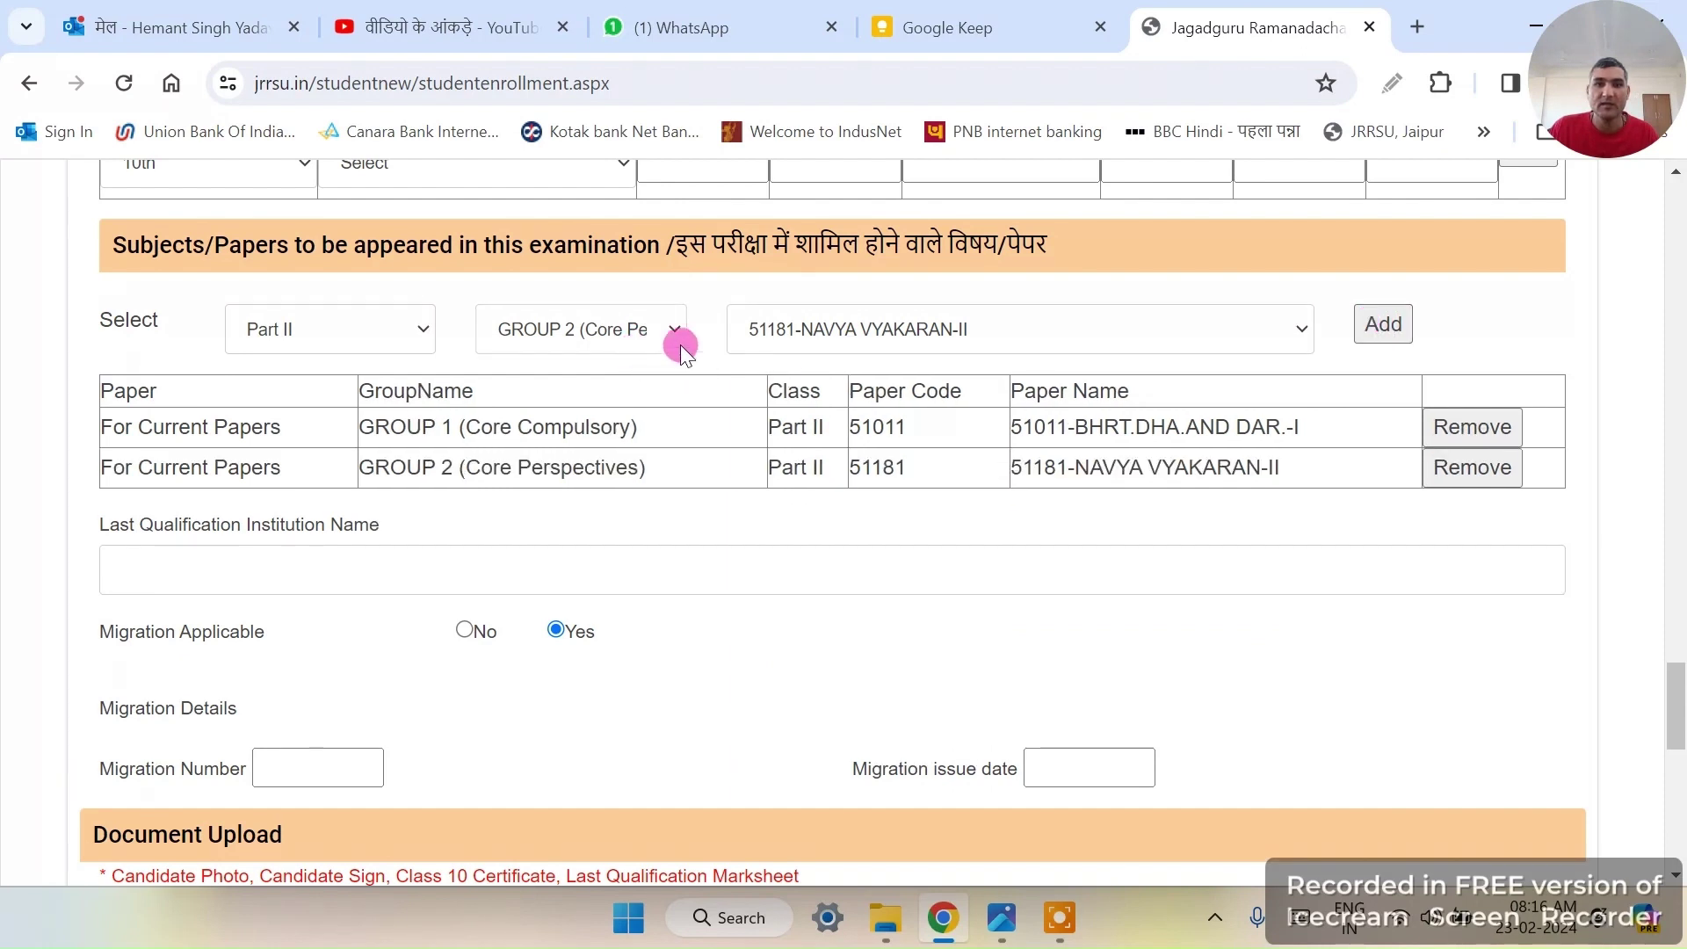
Step: Add paper 51182-NAVYA VYAKARAN-III from GROUP 2 (Core Perspectives) to the examination papers
left_click(833, 329)
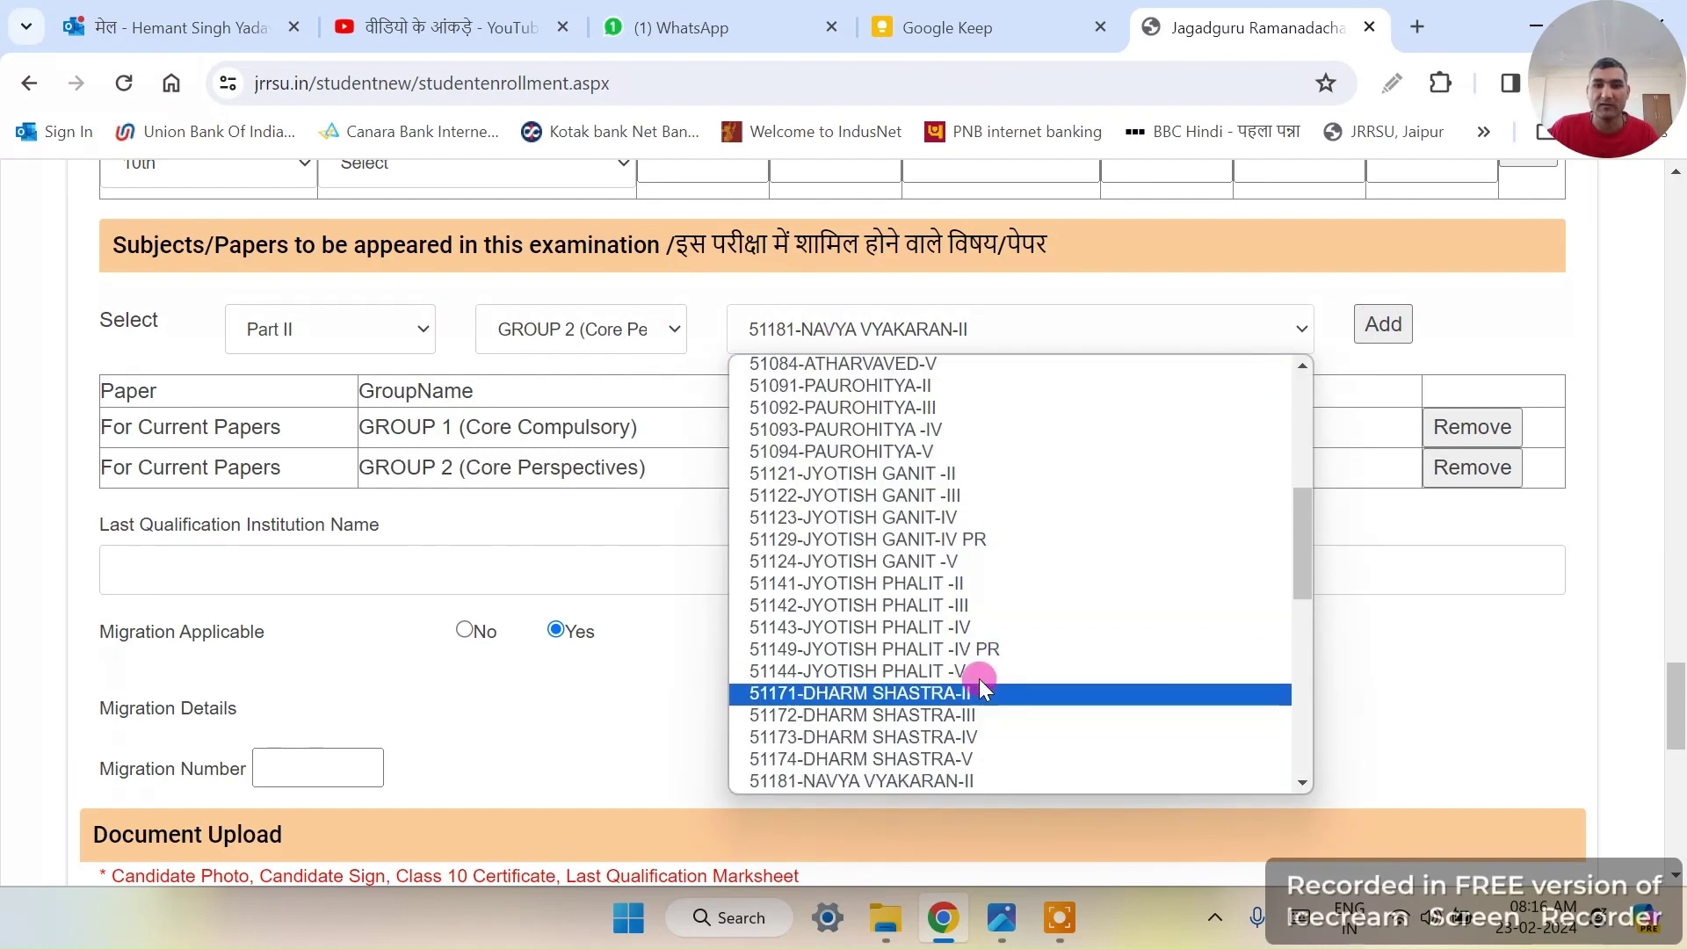
scroll(979, 678, "down", 3)
left_click(1012, 538)
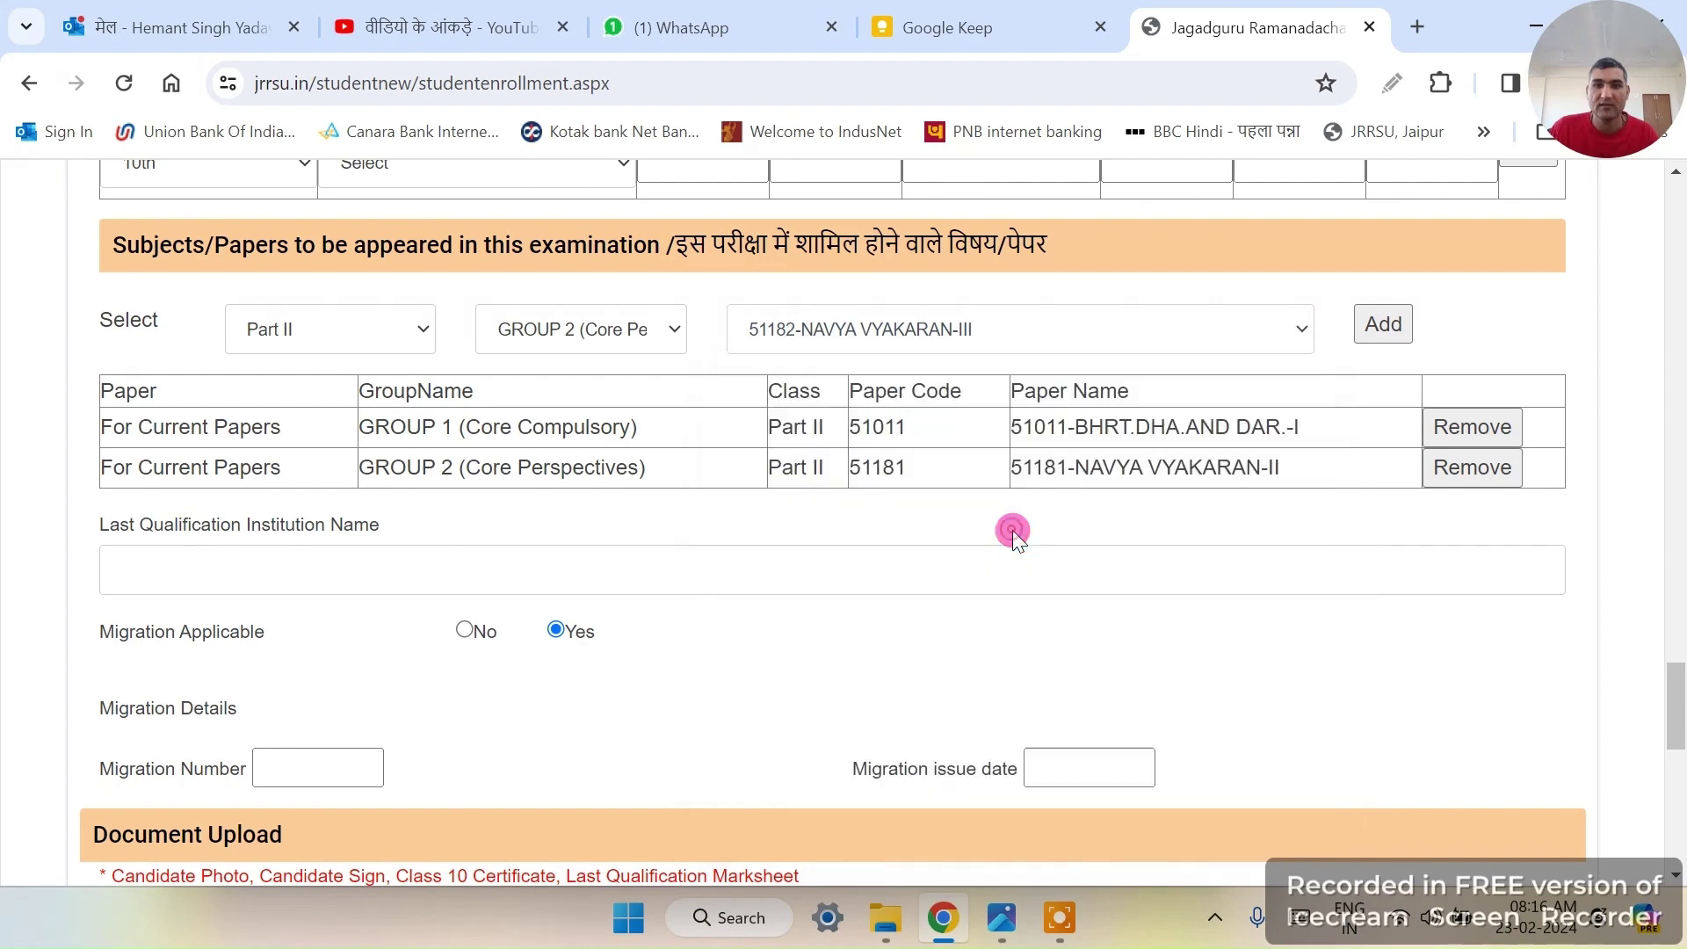
left_click(1383, 333)
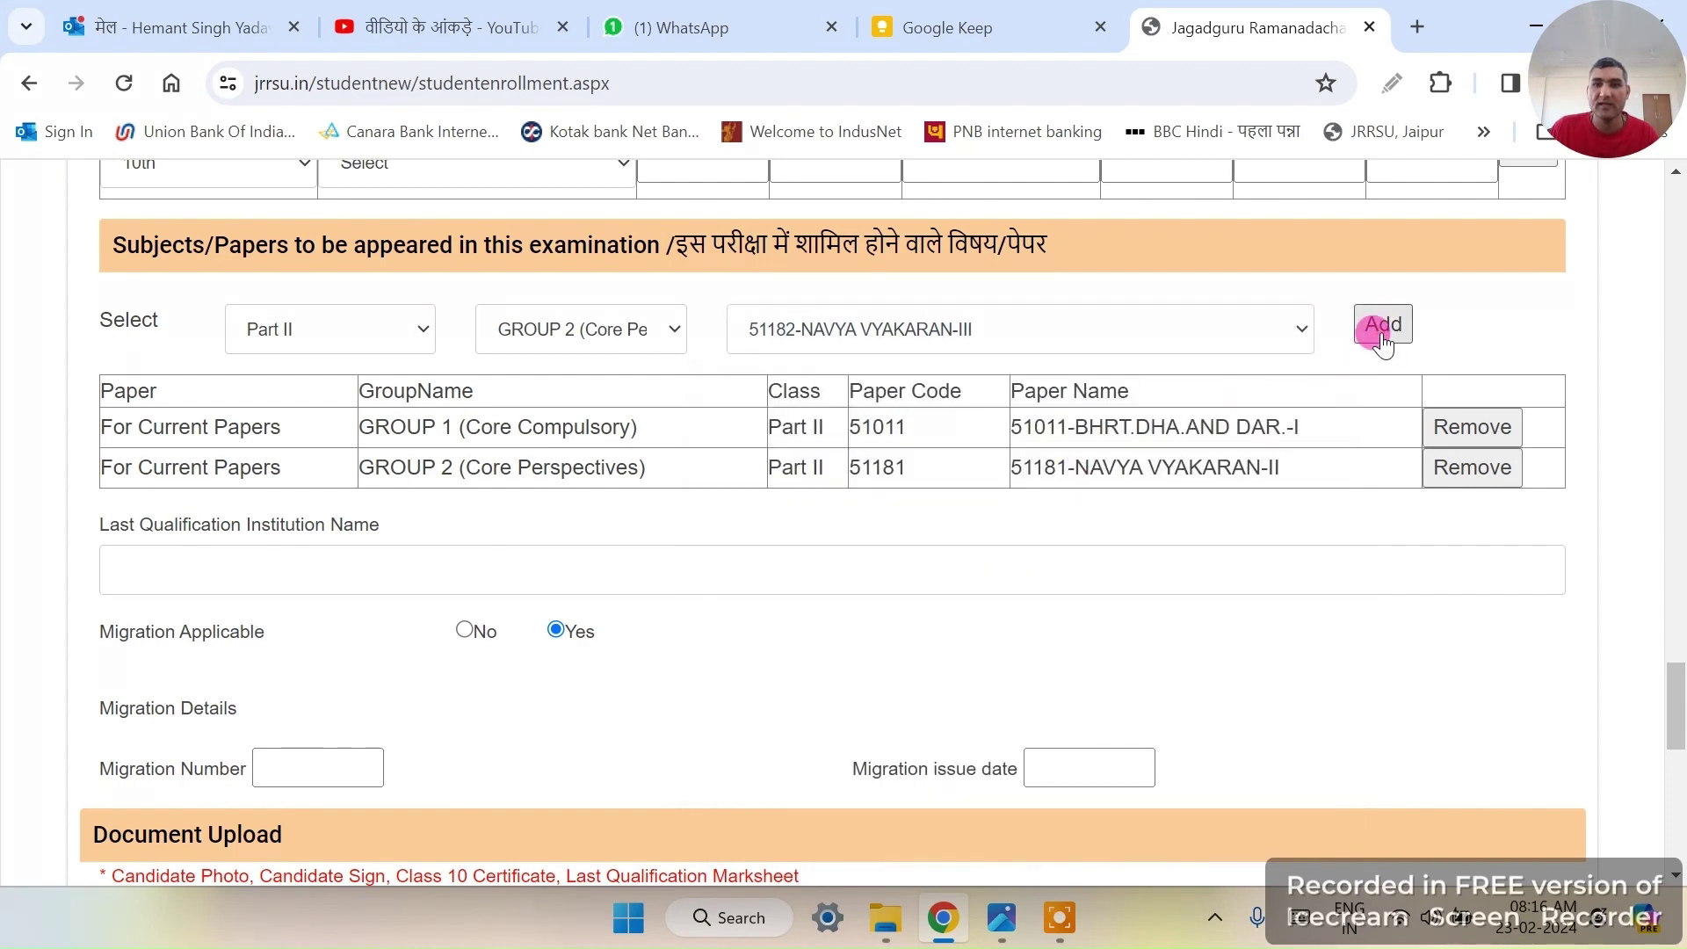
Step: Find paper 51183-NAVYA VYAKARAN-IV in GROUP 2 (Core Perspectives) and add it to the examination papers
left_click(858, 336)
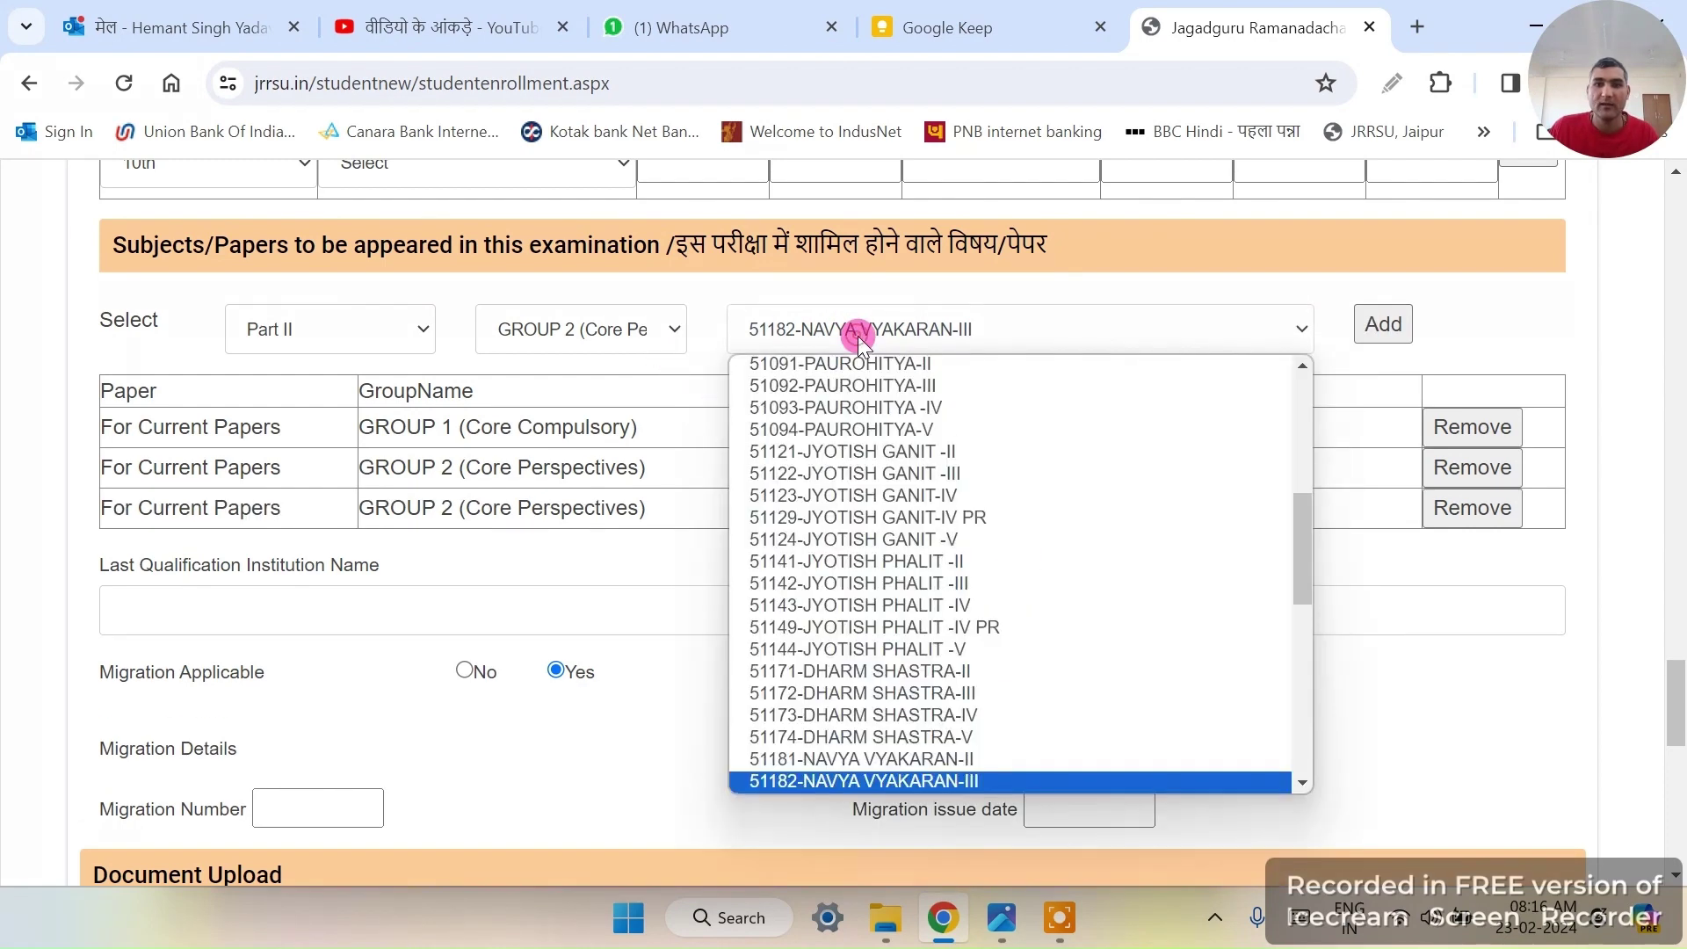
scroll(942, 515, "down", 5)
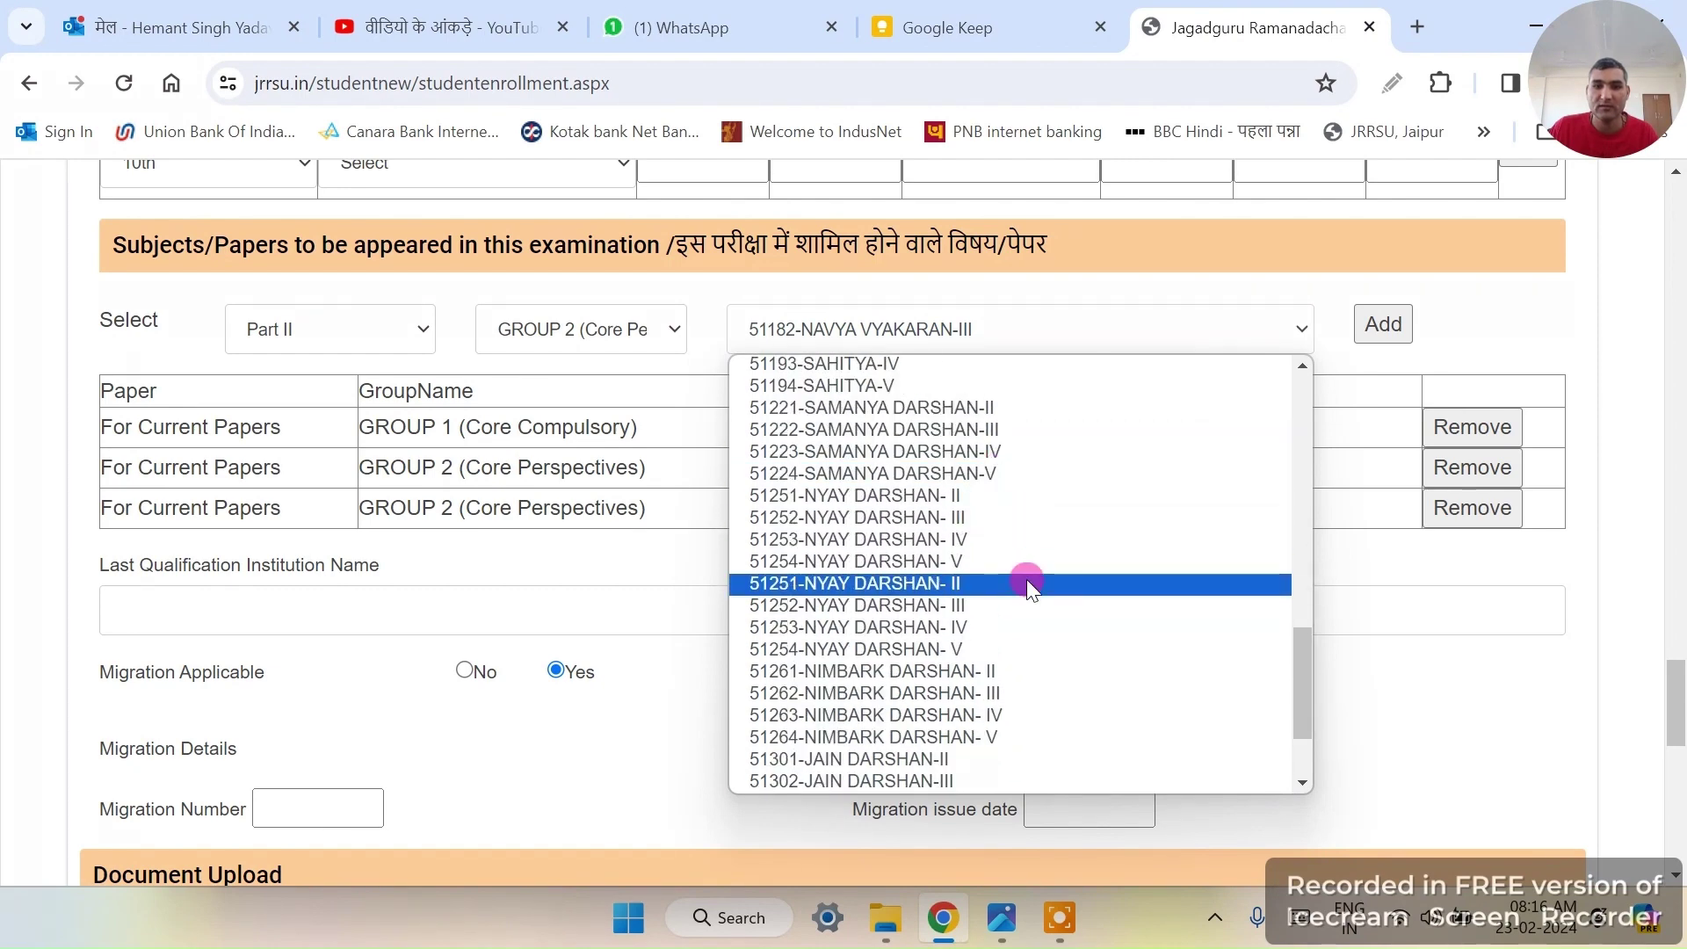
scroll(1026, 578, "up", 3)
scroll(1026, 578, "up", 10)
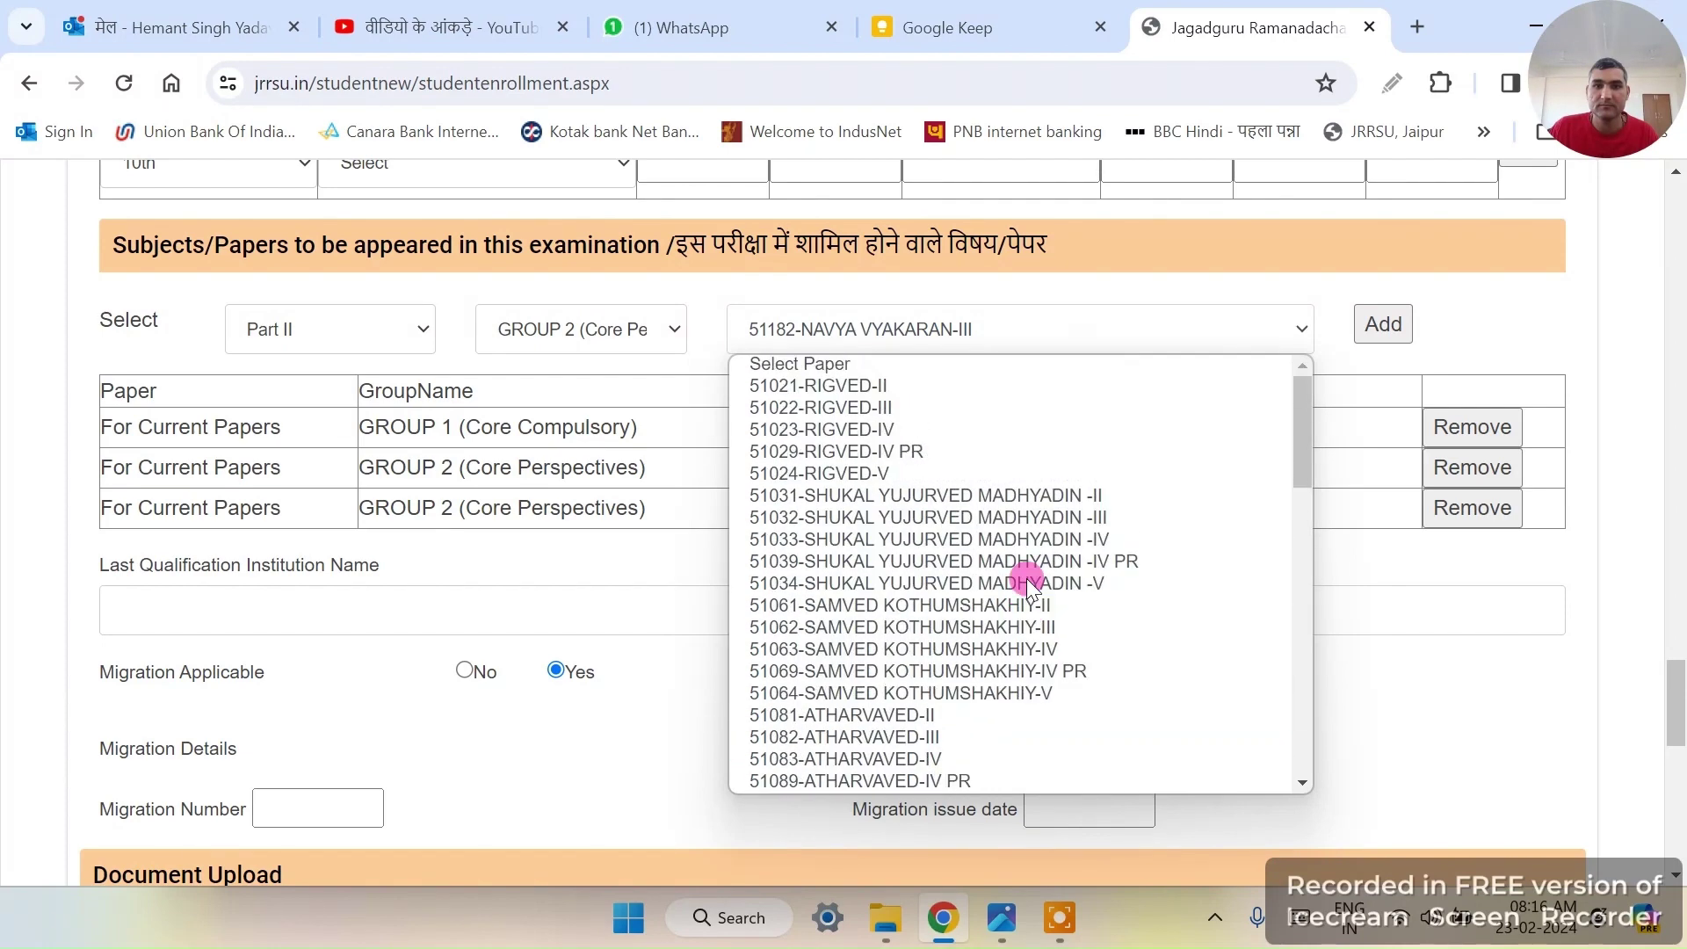
scroll(1027, 576, "down", 8)
scroll(1015, 527, "down", 2)
scroll(1011, 517, "down", 1)
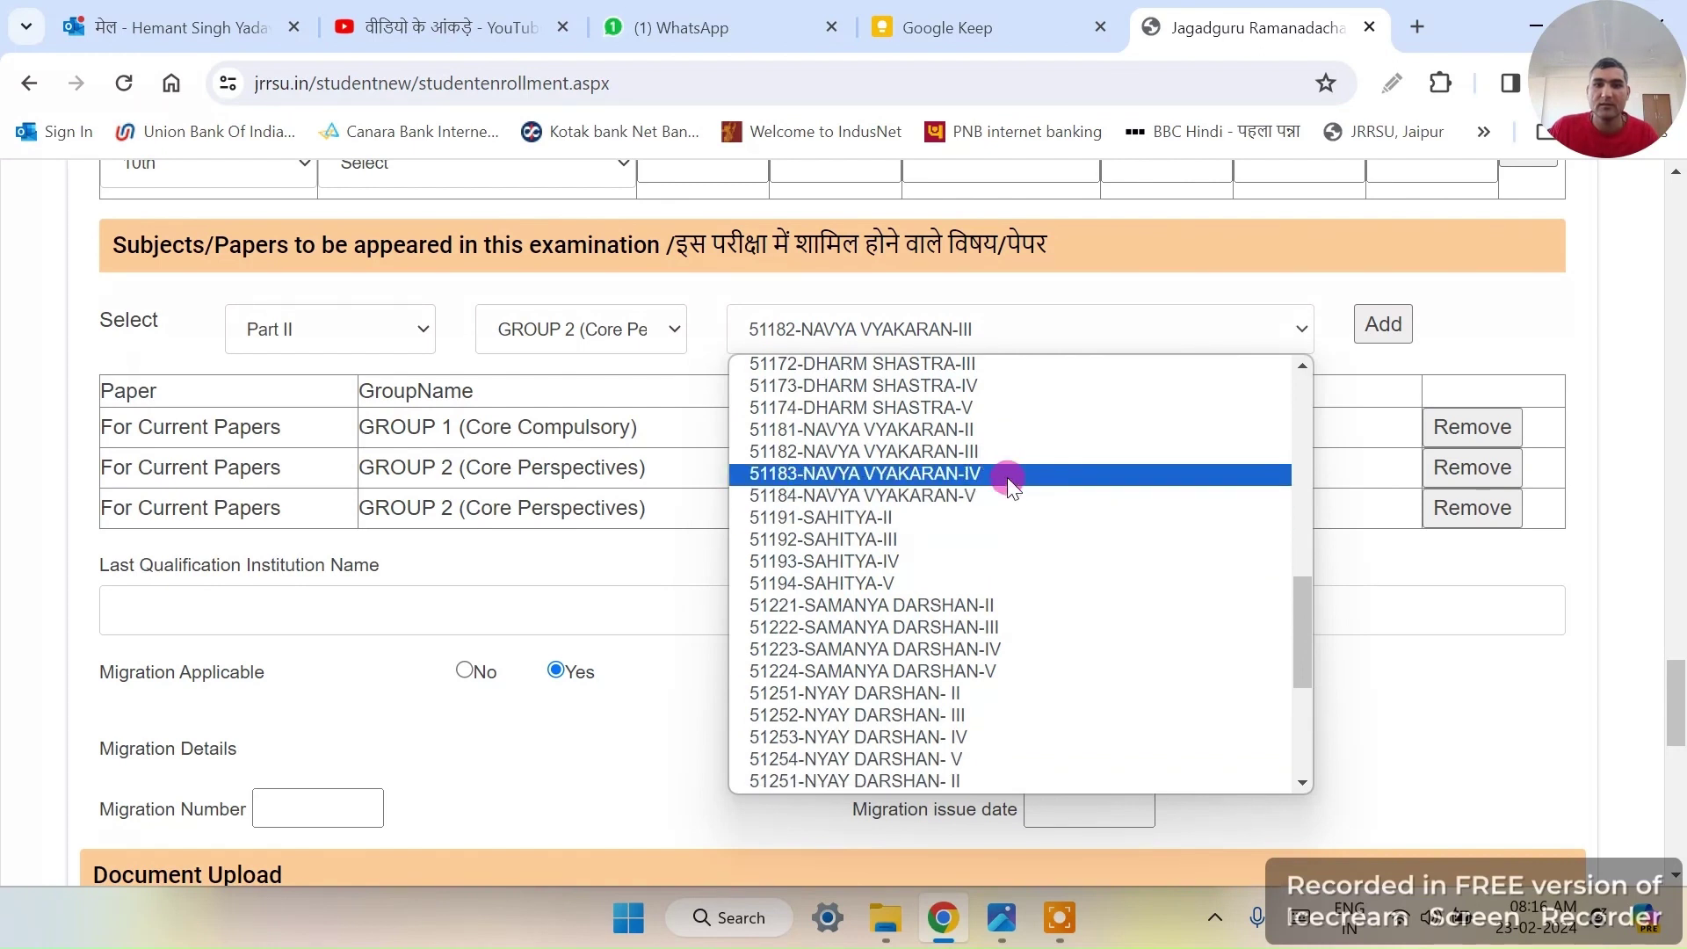
left_click(1007, 474)
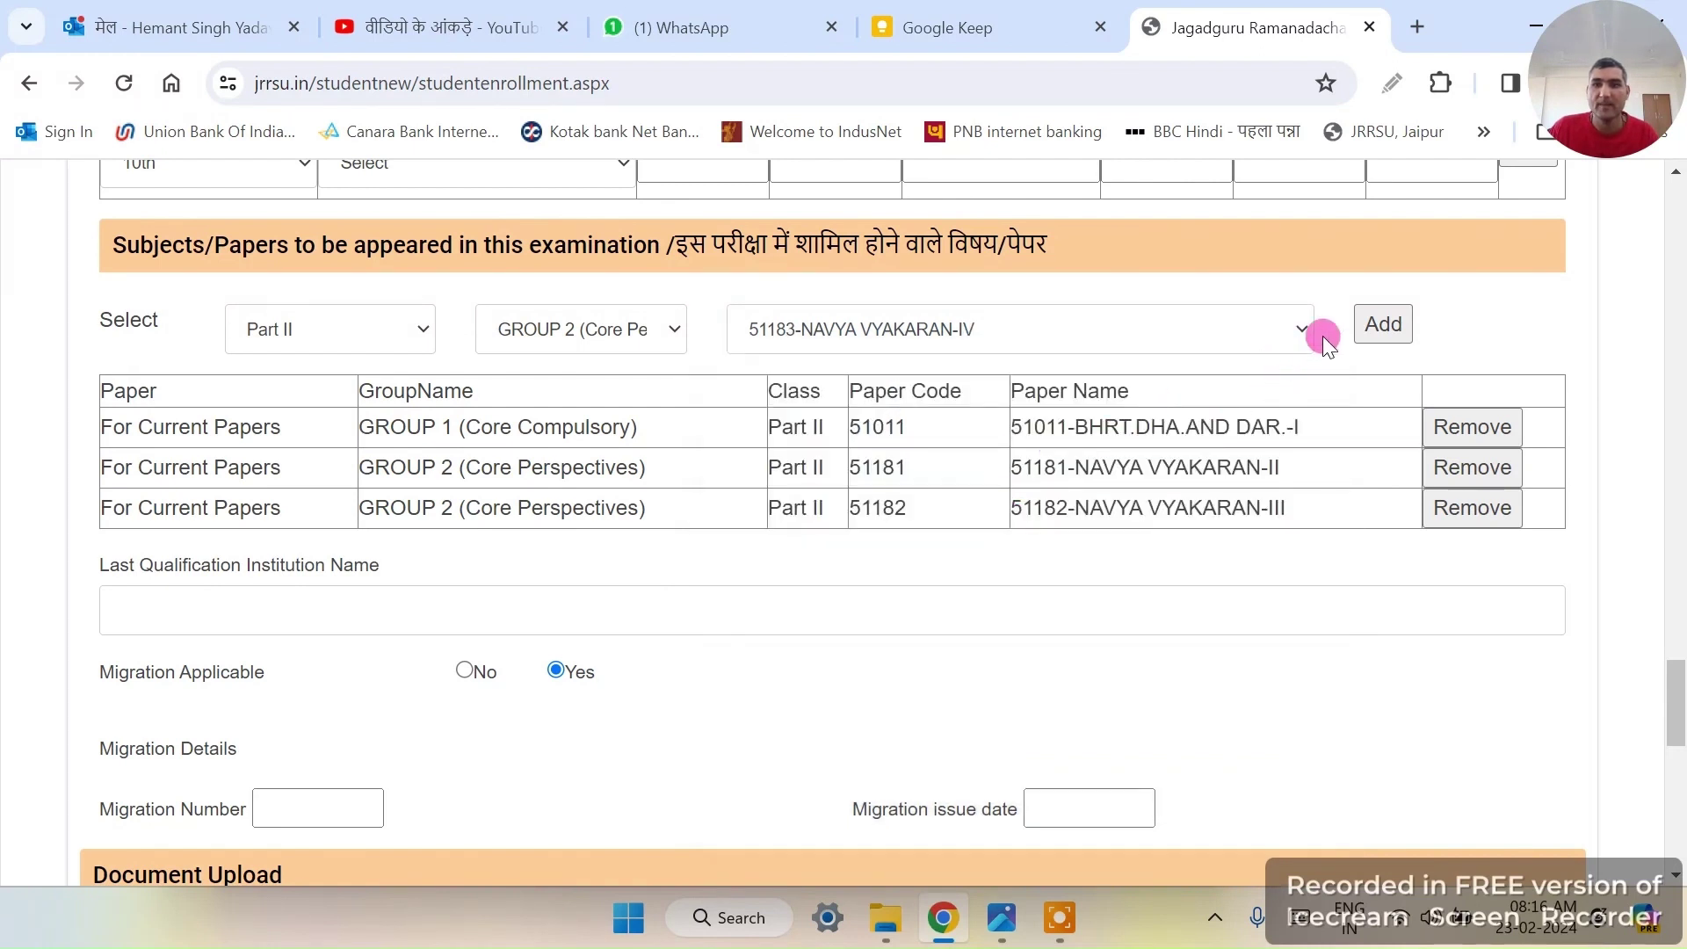
left_click(1378, 327)
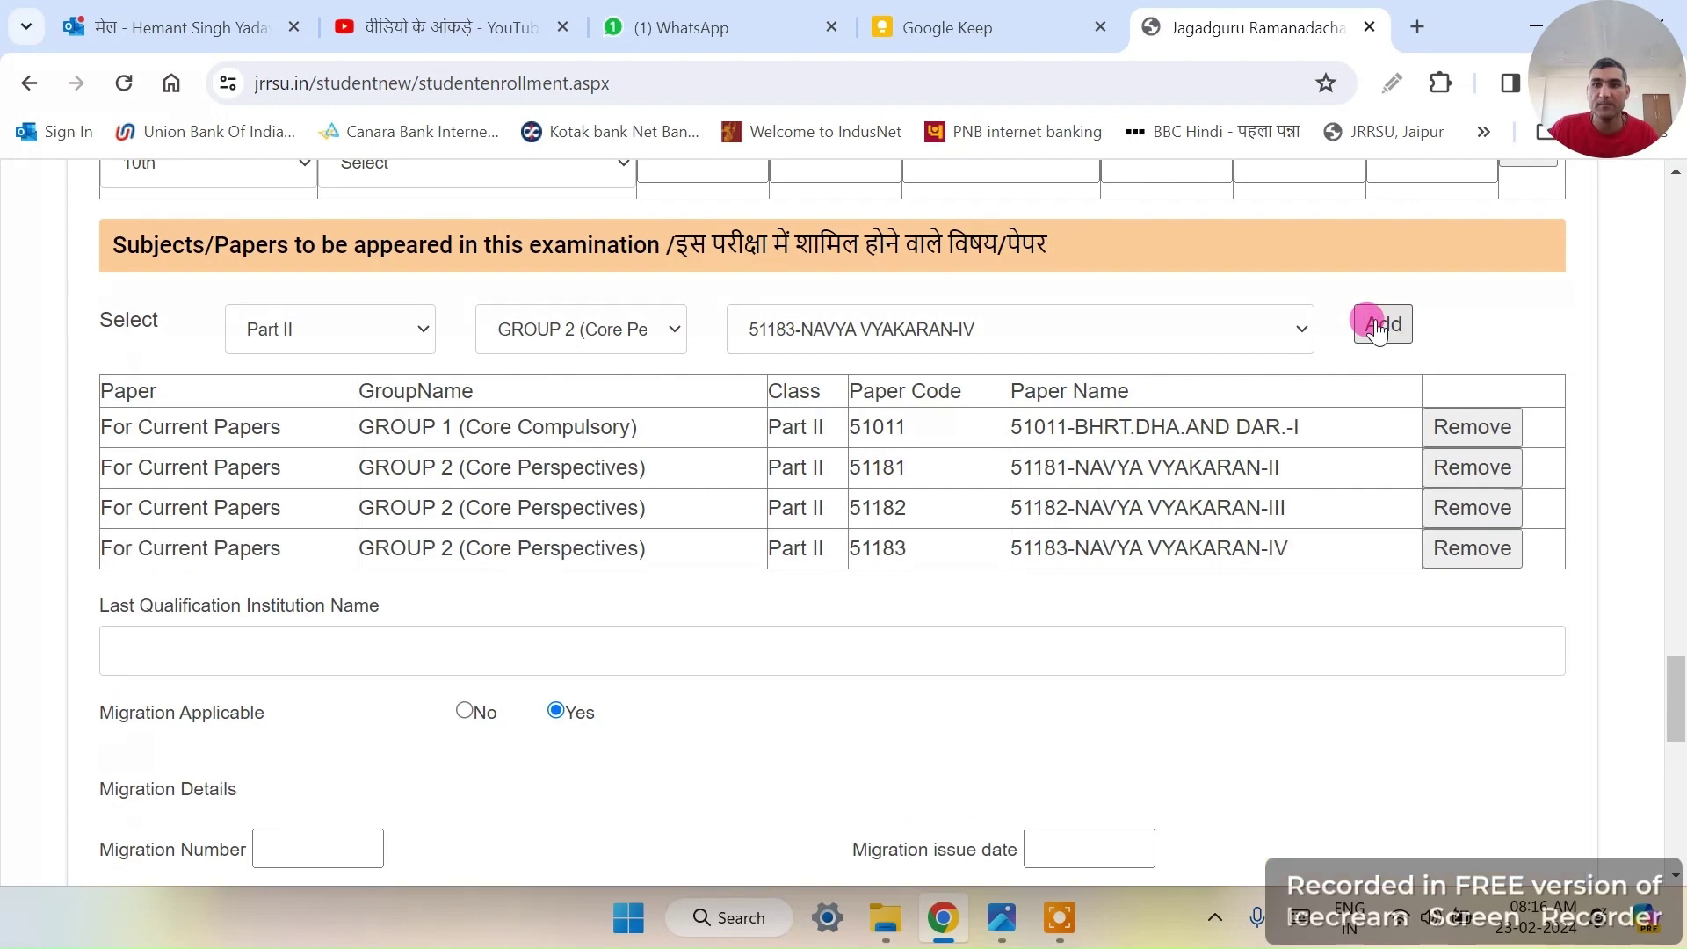
Step: Add paper 51184-NAVYA VYAKARAN-V from GROUP 2 (Core Perspectives) to the examination papers
left_click(860, 334)
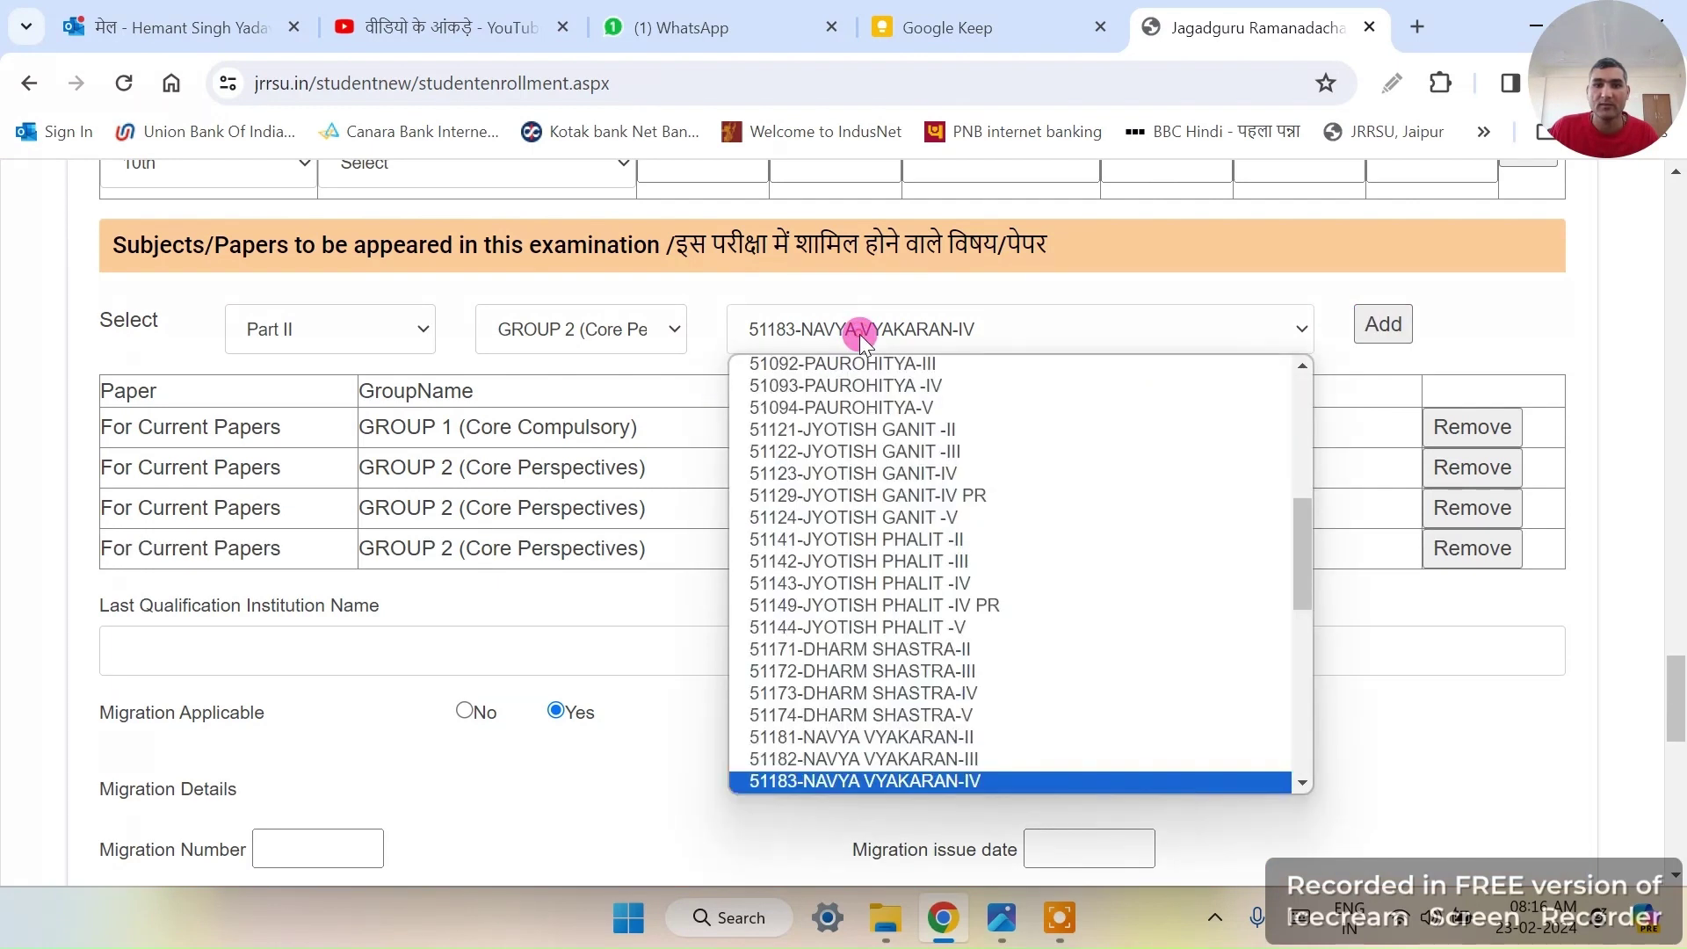
key("Down")
key("Return")
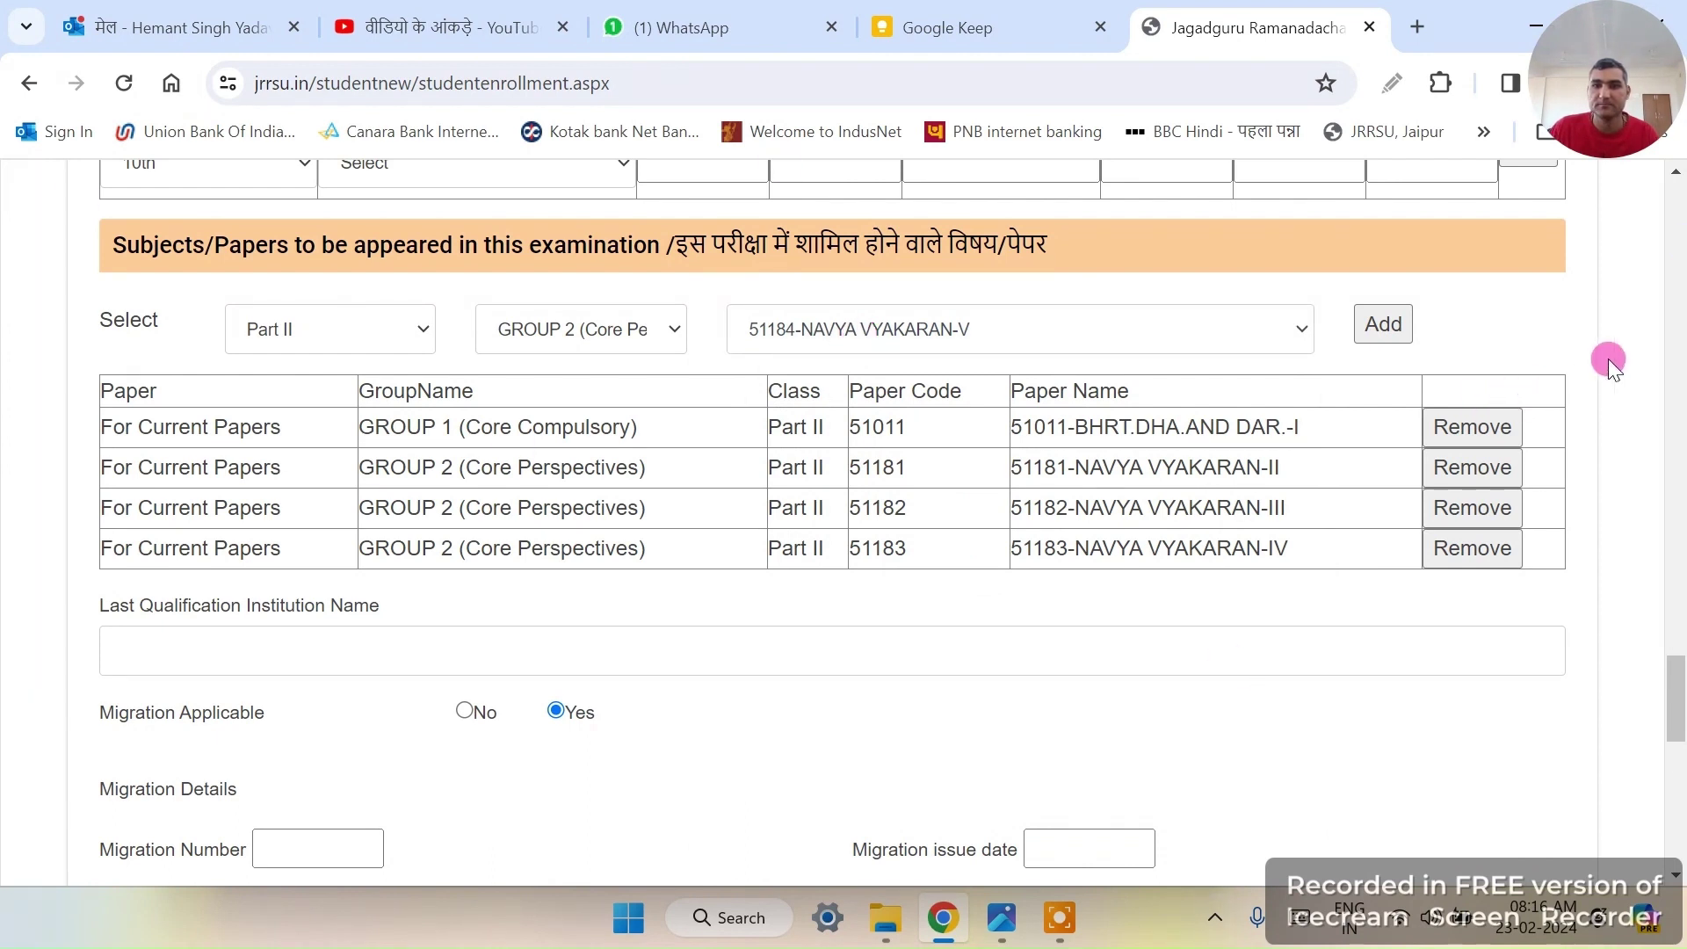
left_click(1384, 326)
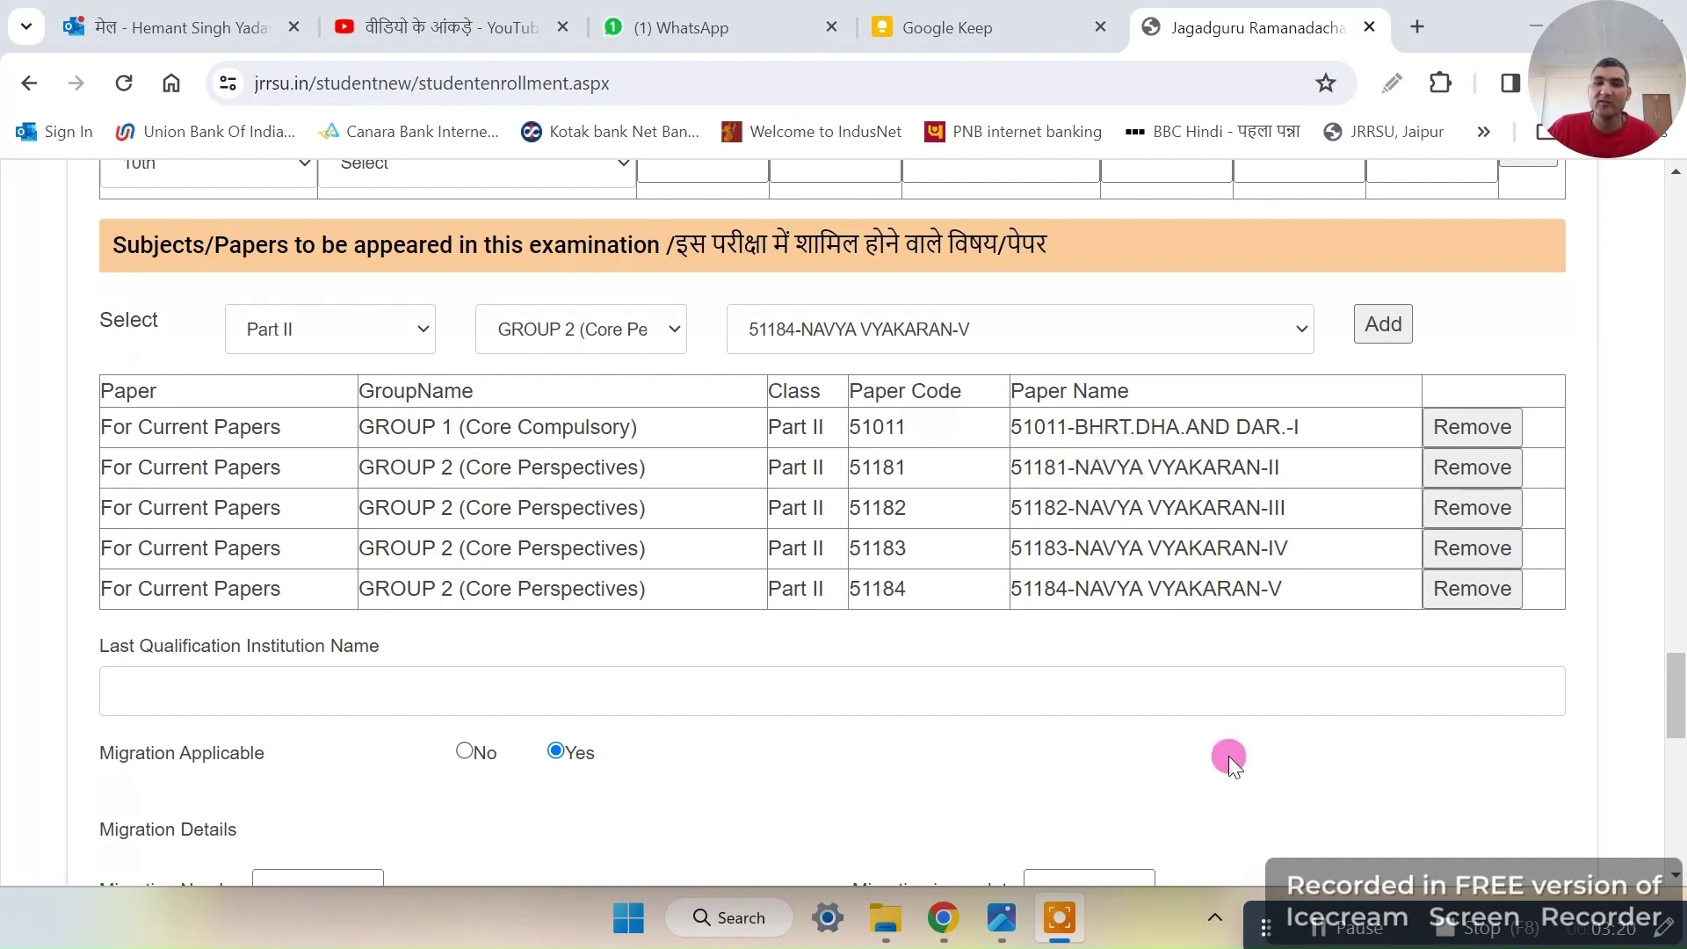
Step: Examine the file requirements for the candidate photo, signature, Class 10 certificate and last qualification marksheet under Document Upload
left_click_drag(1267, 905, 1210, 878)
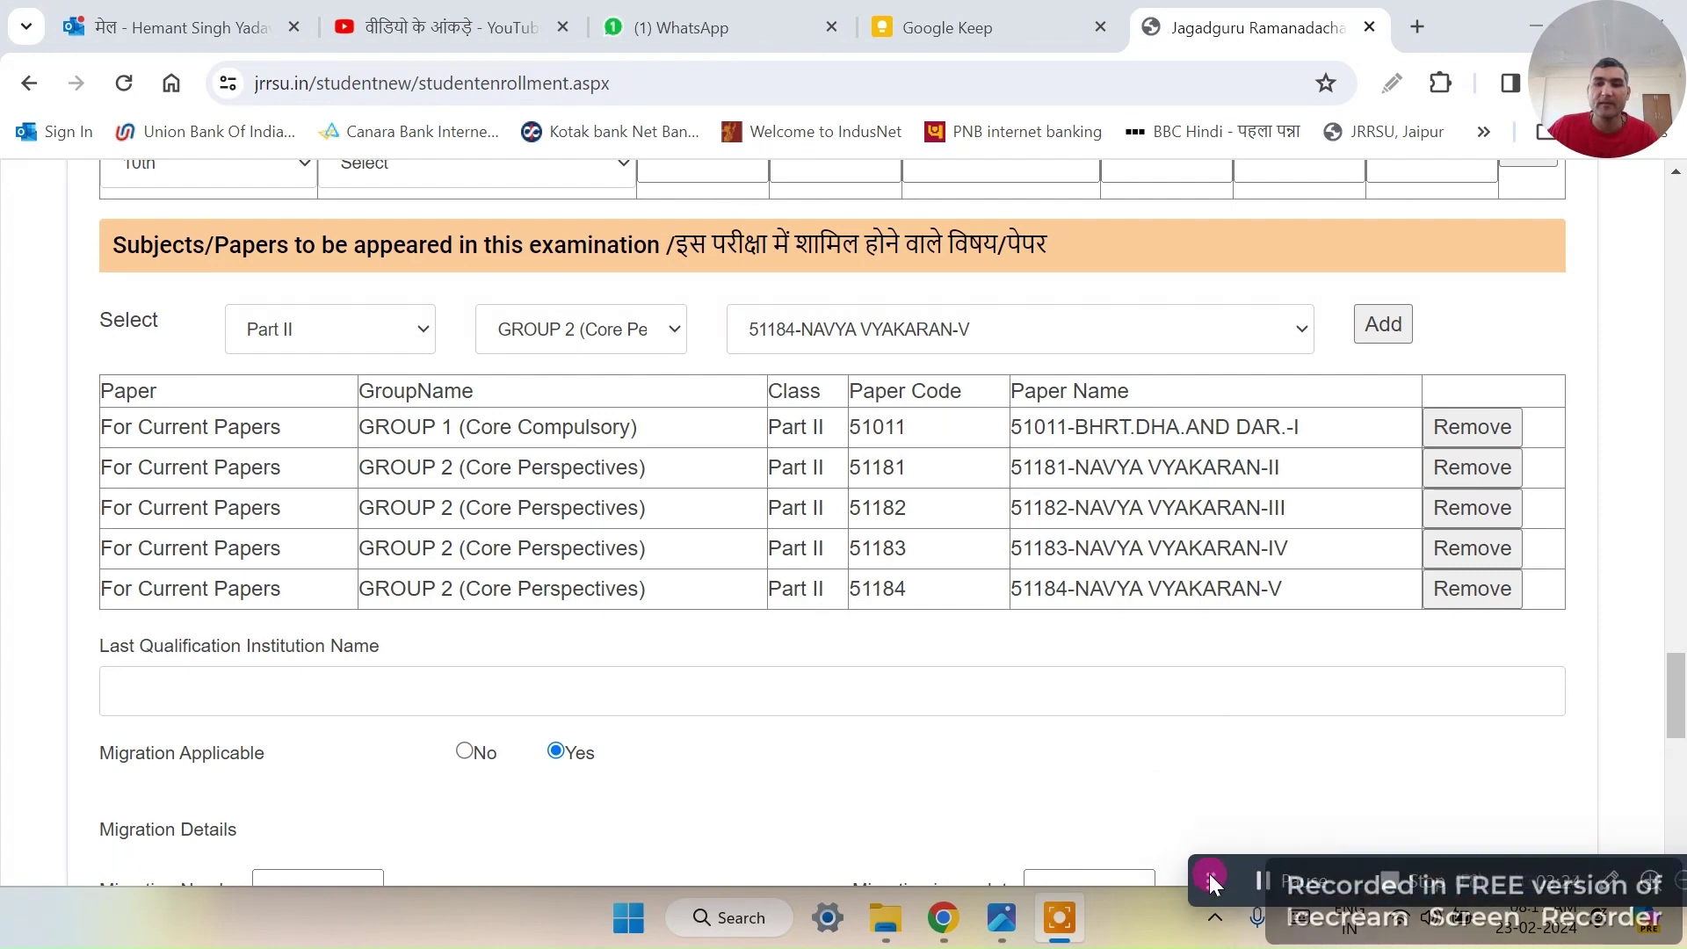
scroll(1256, 635, "down", 10)
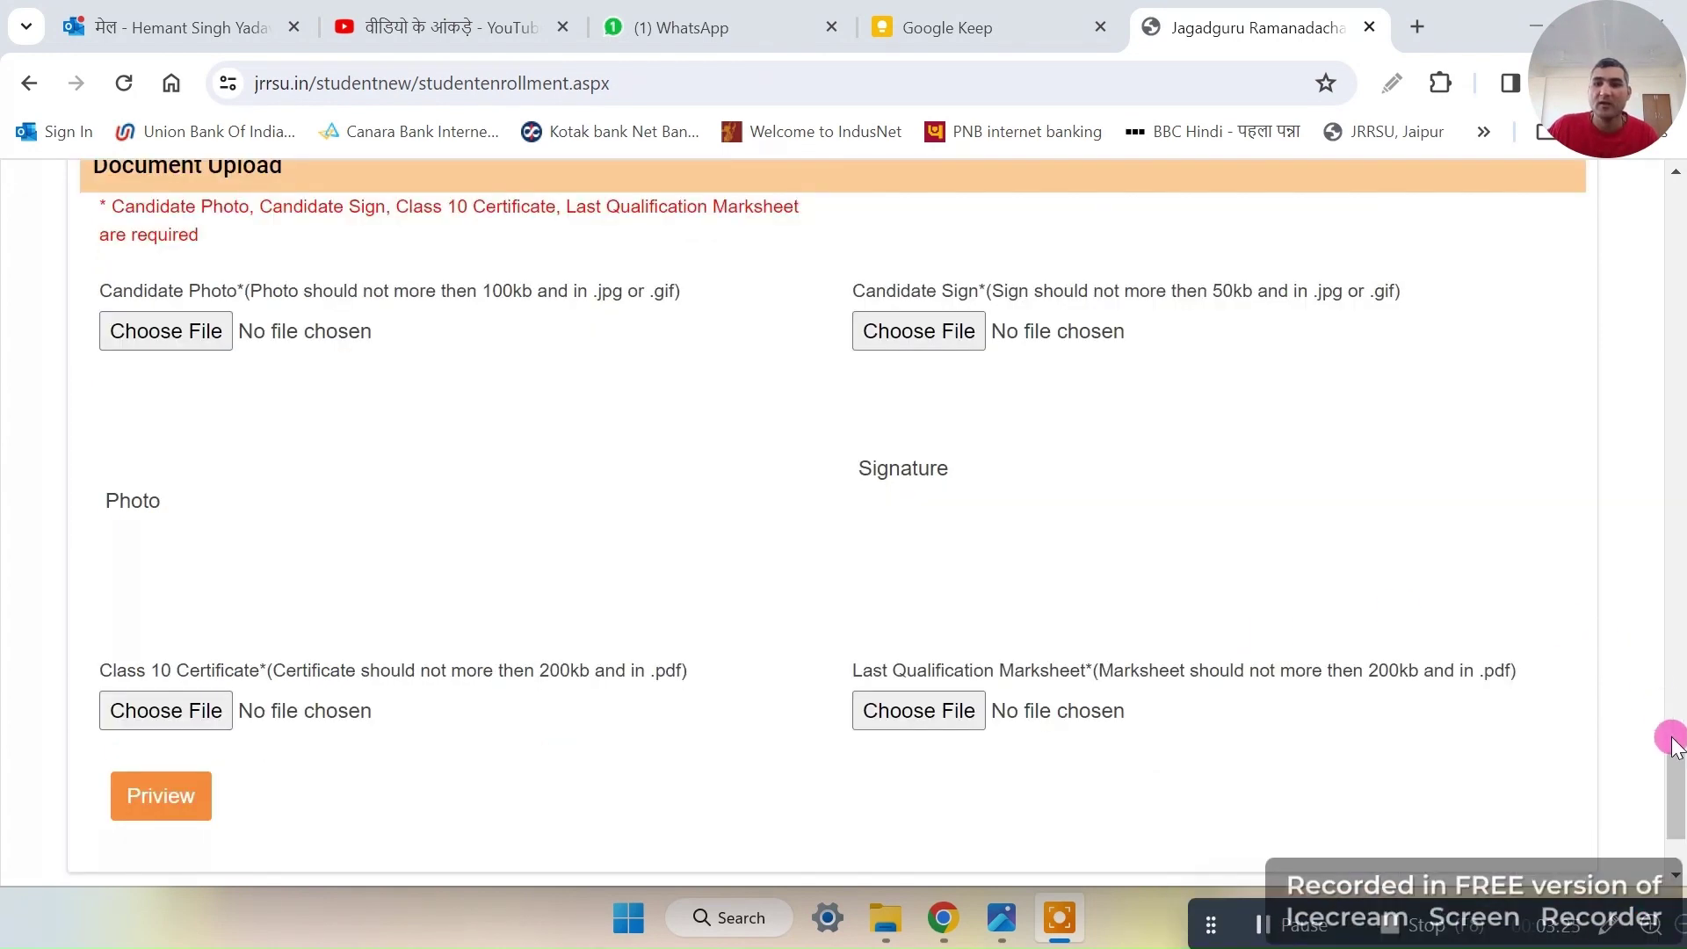
left_click_drag(1677, 785, 1677, 784)
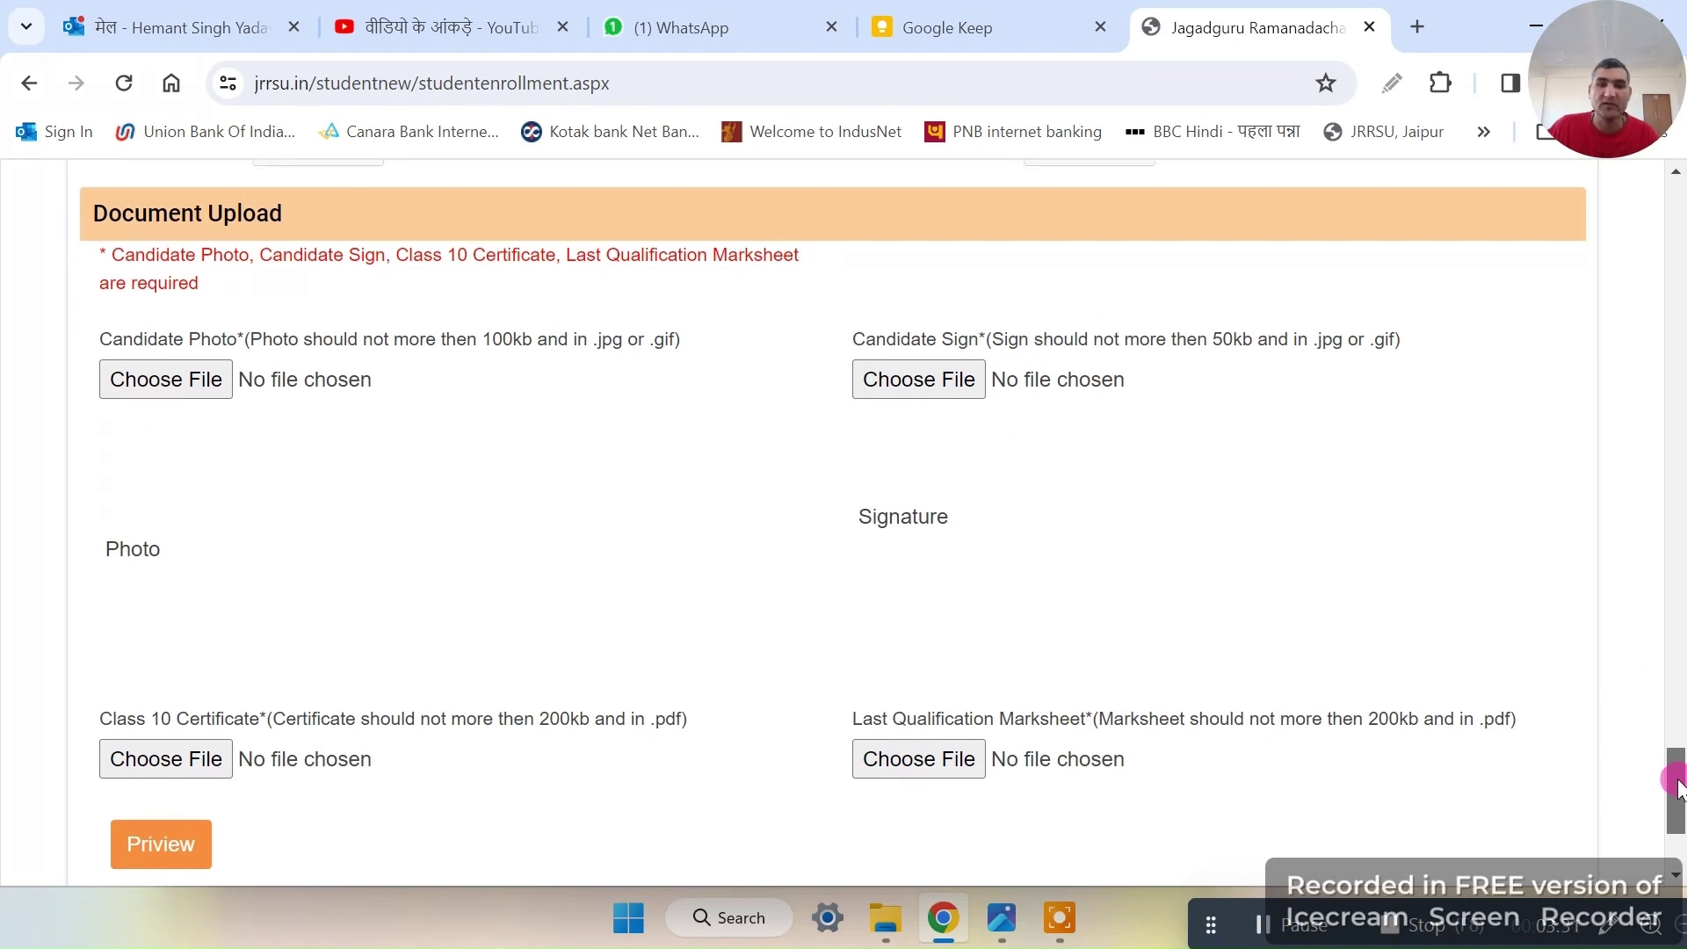
left_click_drag(1677, 784, 1678, 787)
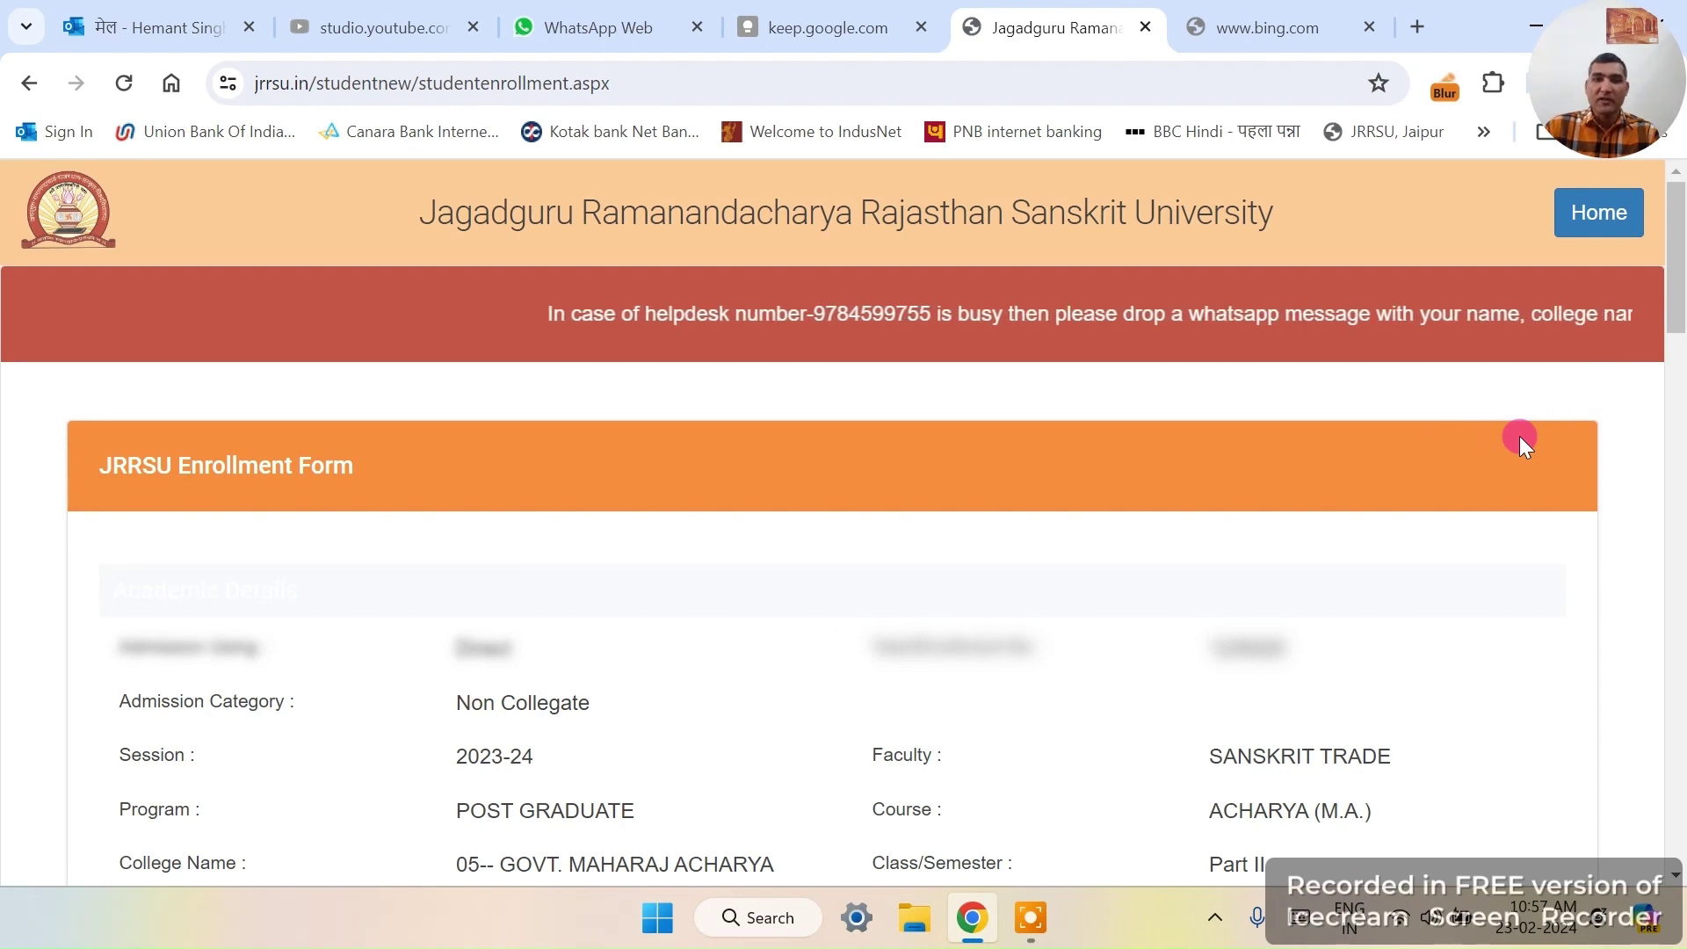
Step: Review the enrollment form preview from the academic details down to the papers and migration details, and save the form
scroll(703, 529, "down", 1)
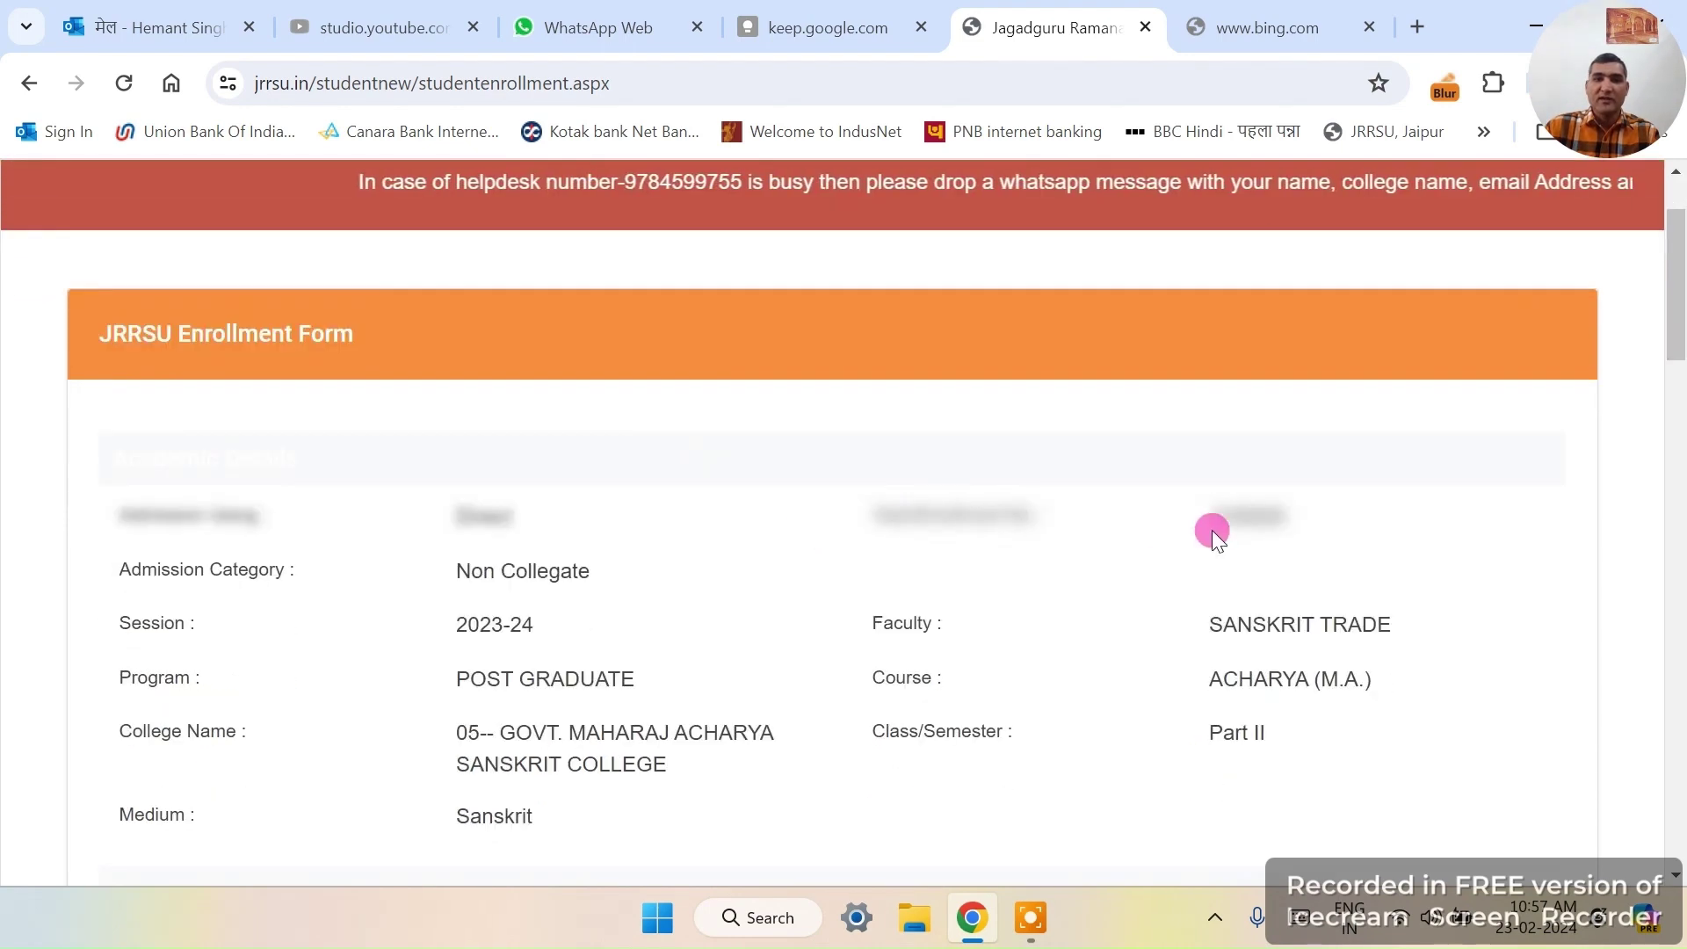
scroll(1177, 552, "down", 3)
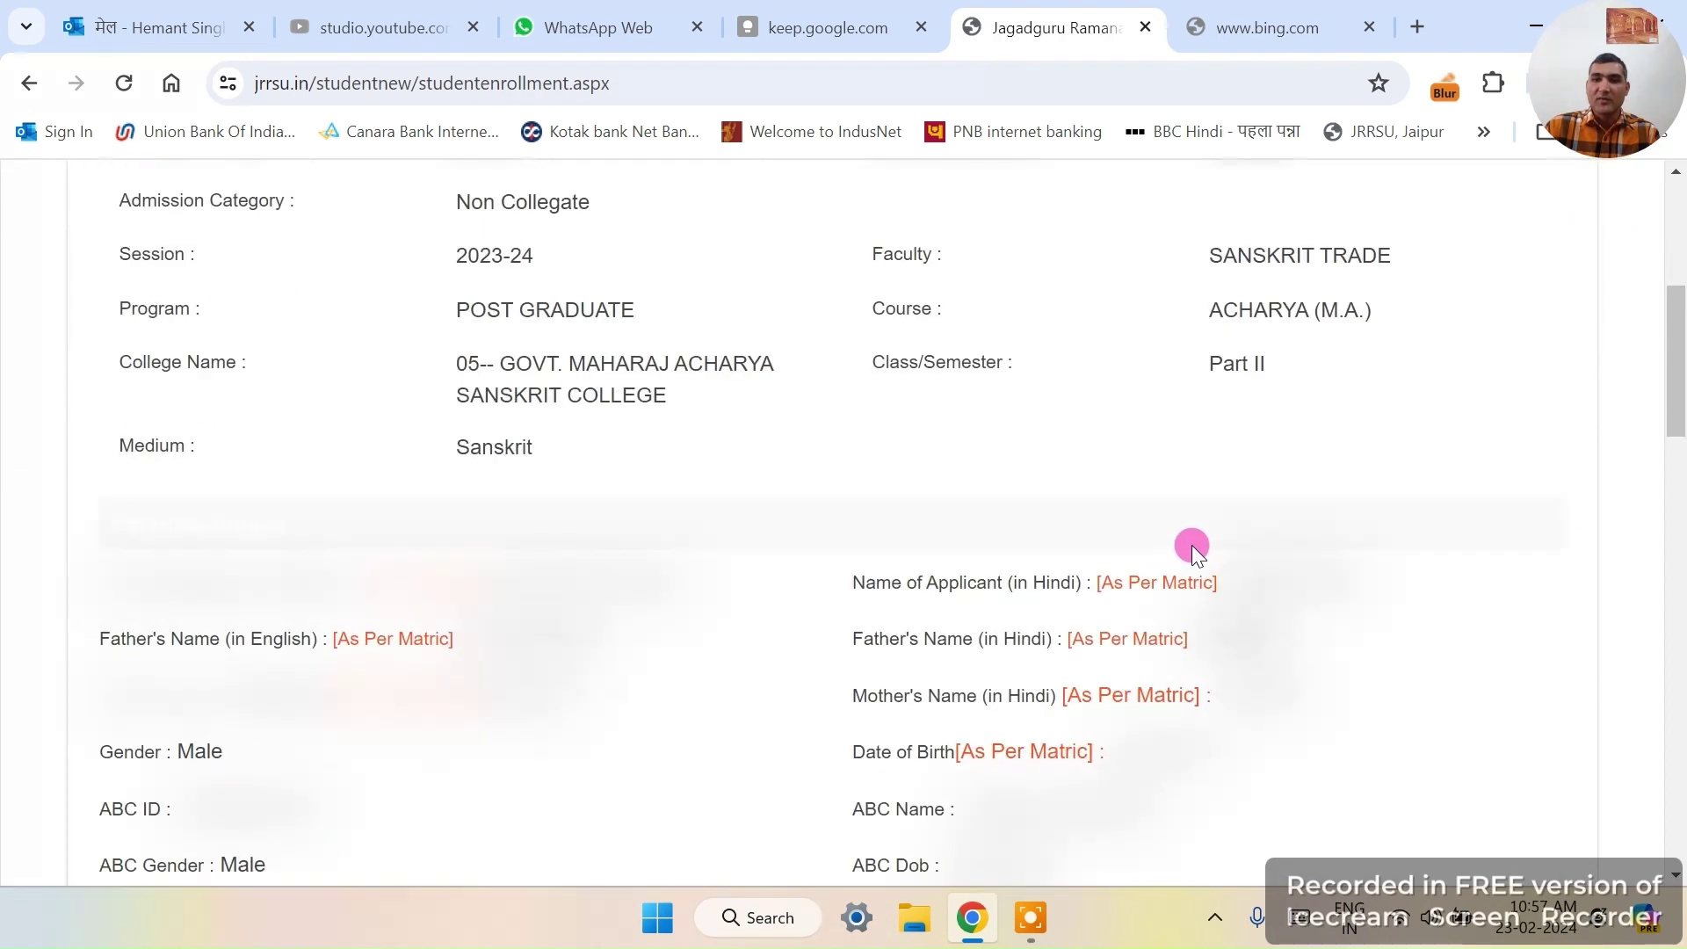
scroll(650, 533, "down", 6)
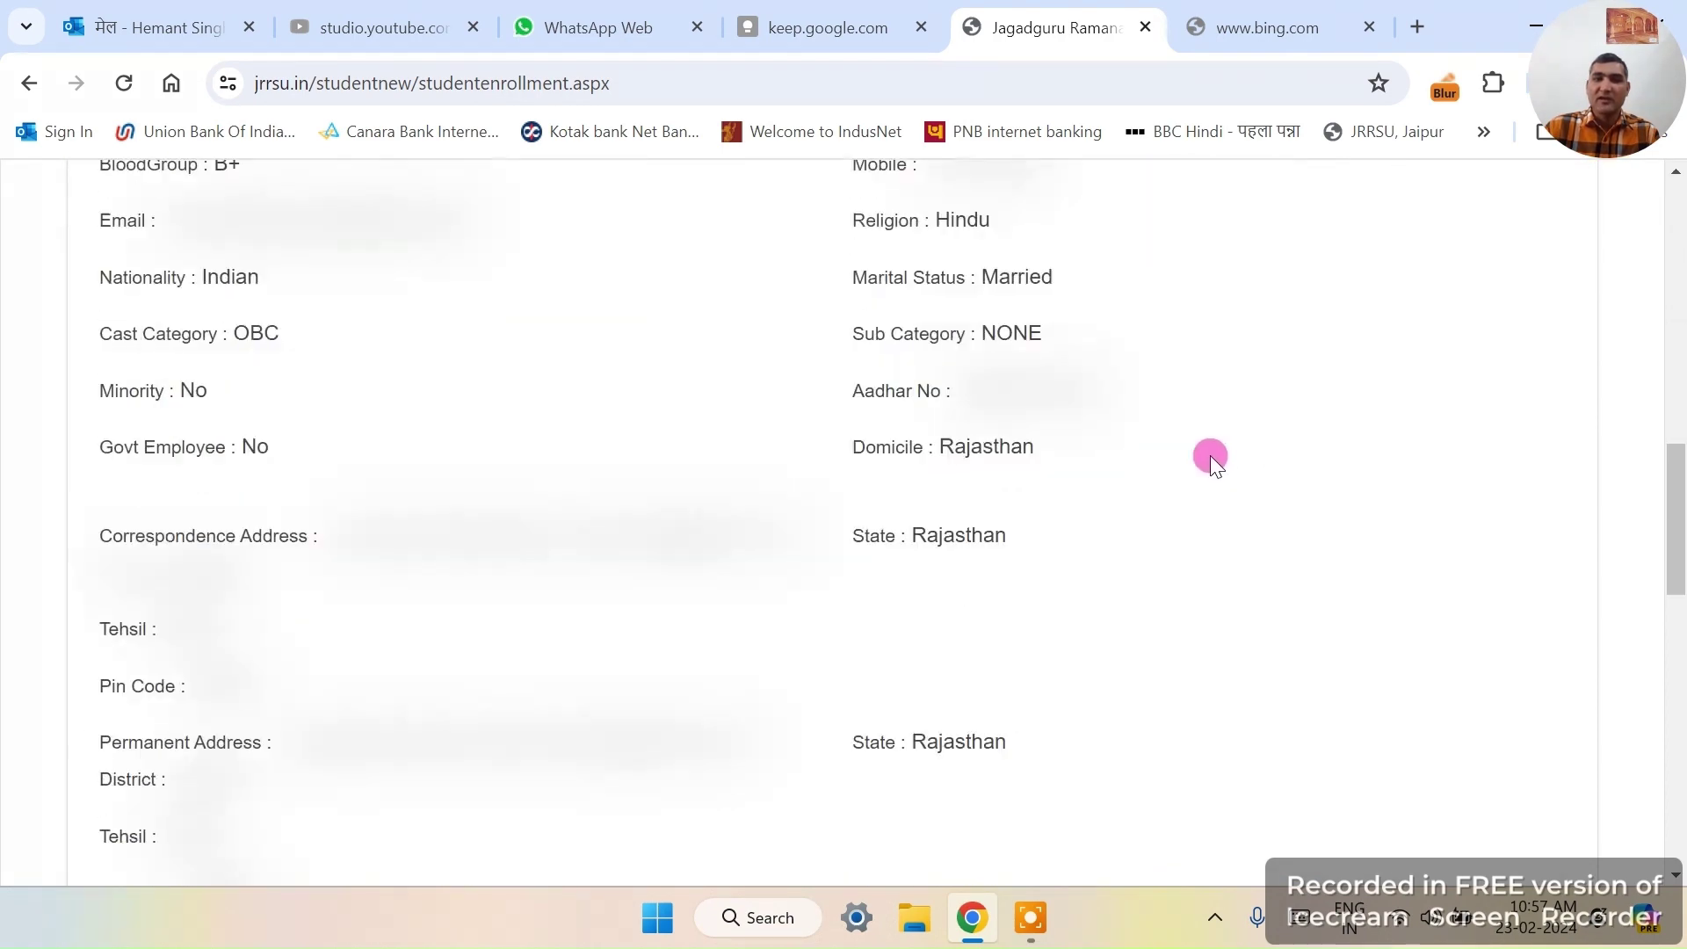
scroll(986, 460, "down", 5)
scroll(1042, 475, "down", 3)
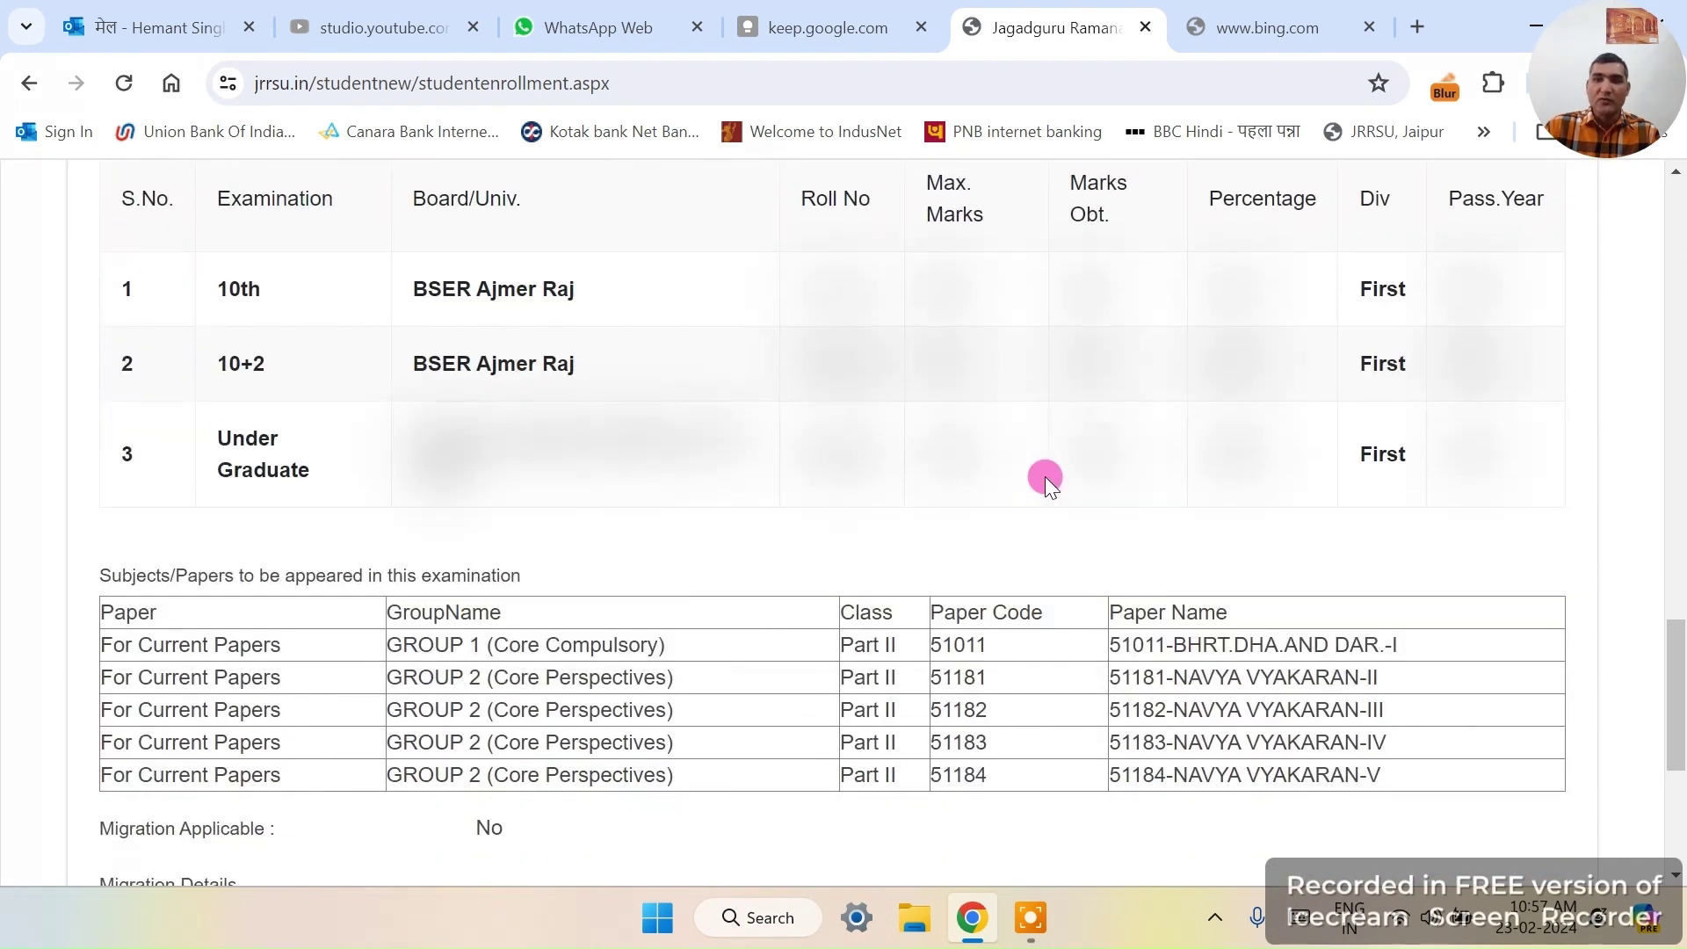
scroll(1061, 449, "down", 3)
scroll(1142, 454, "up", 2)
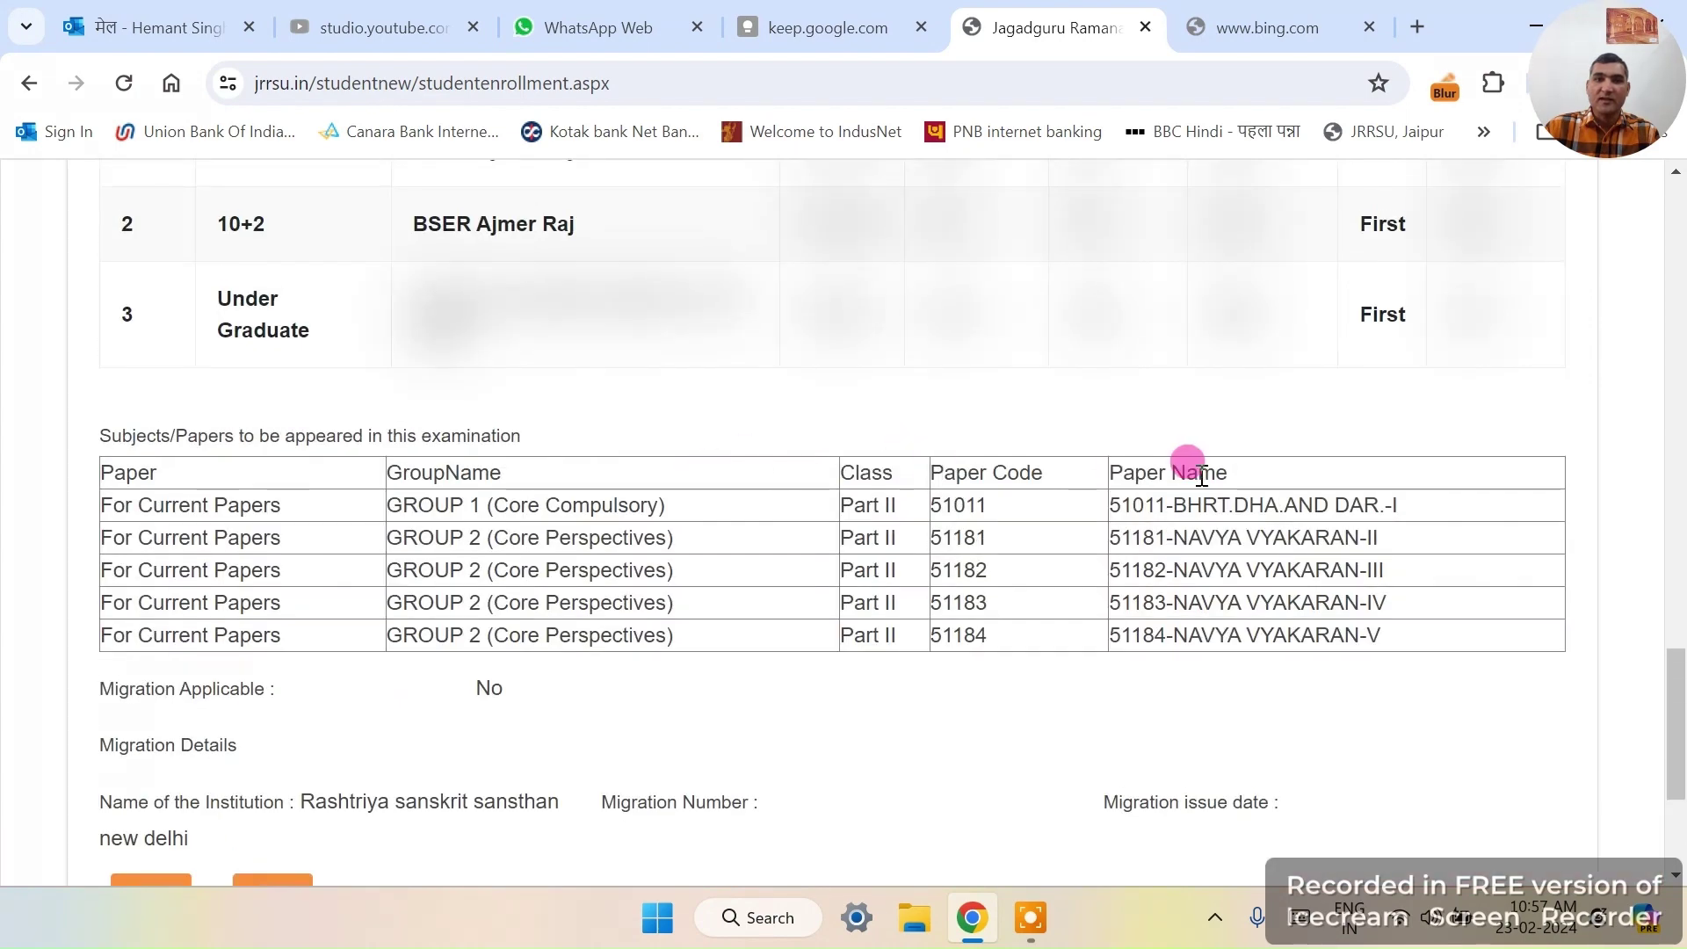
scroll(1256, 474, "down", 1)
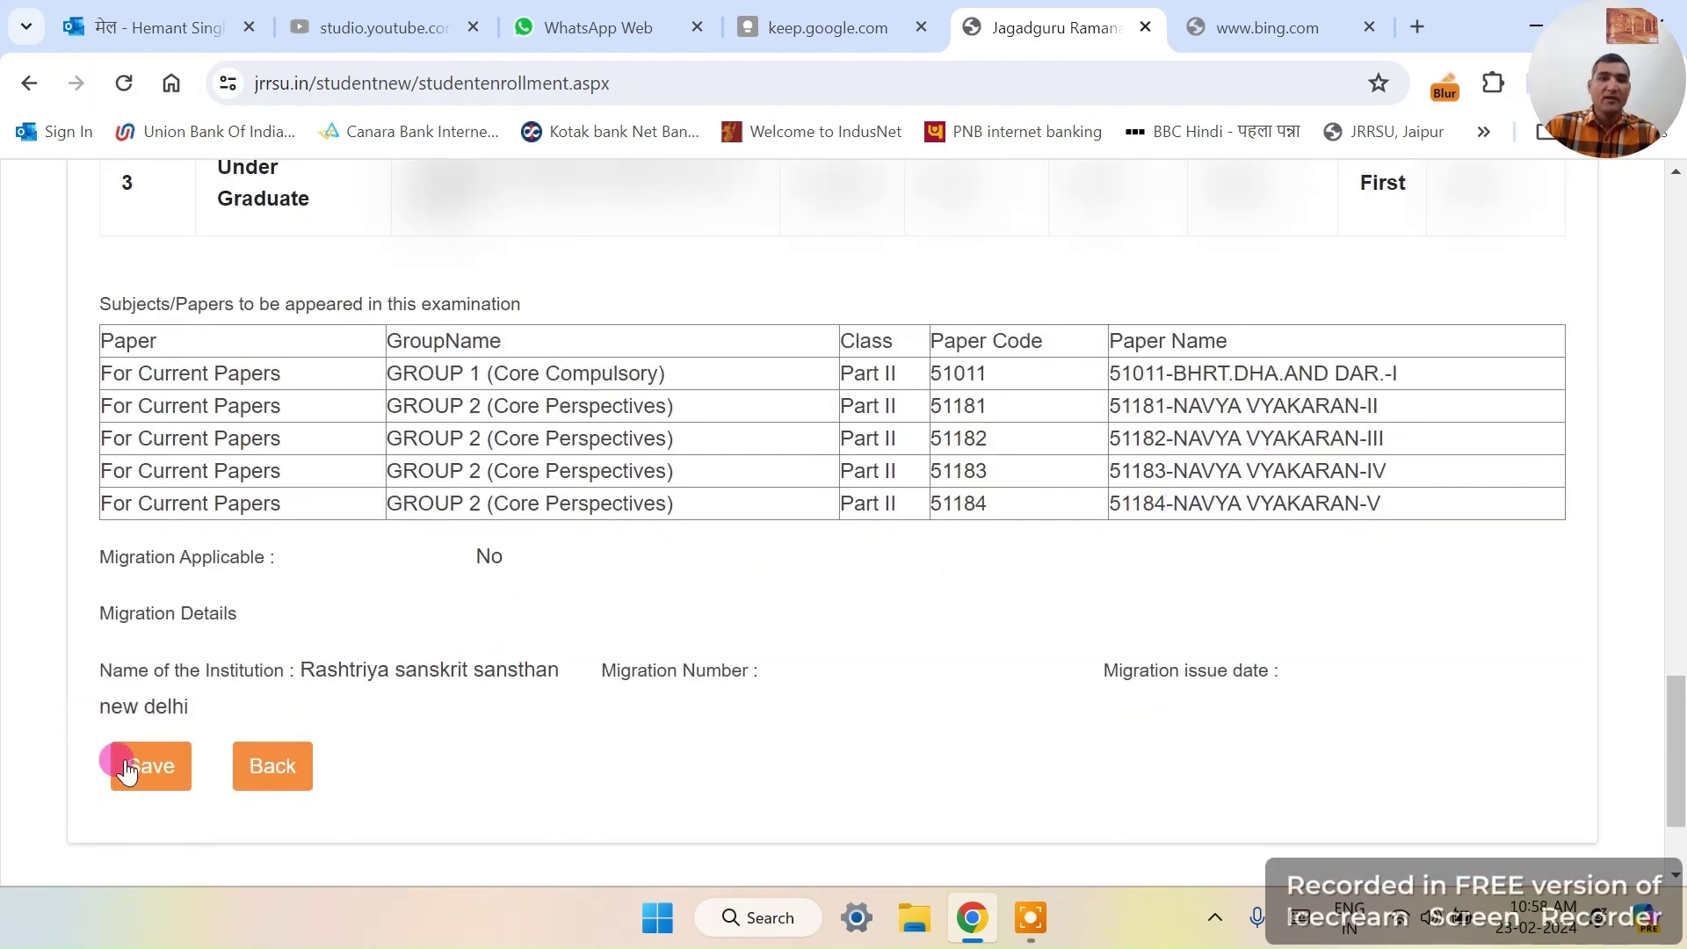
left_click(169, 771)
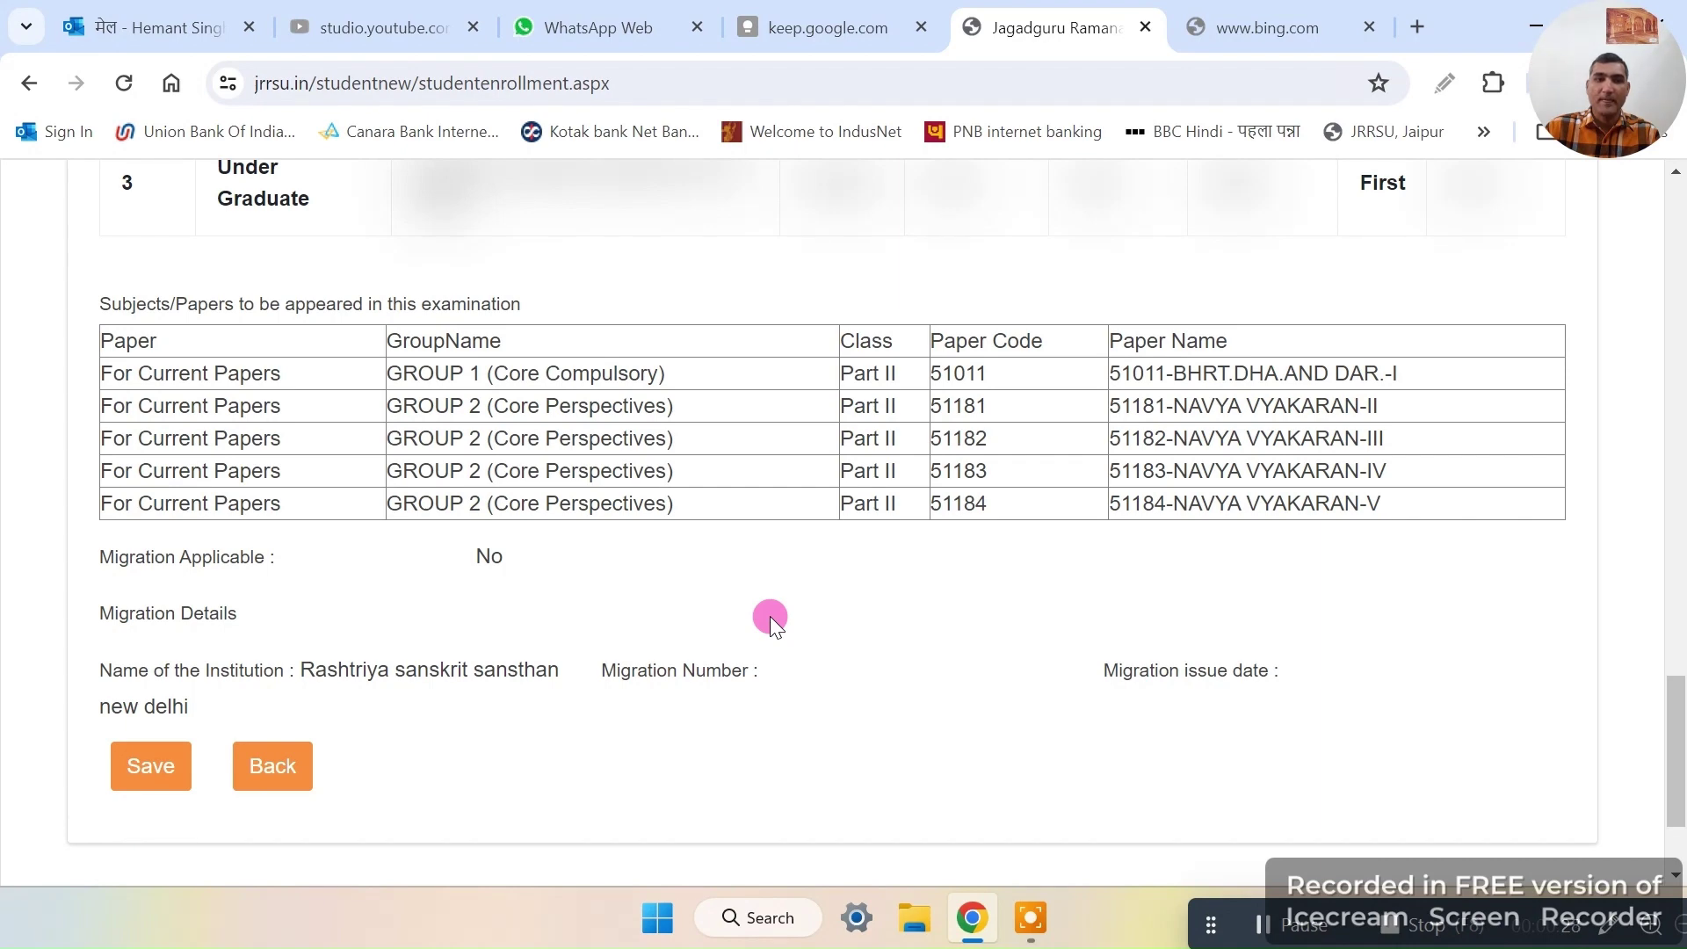
left_click(147, 768)
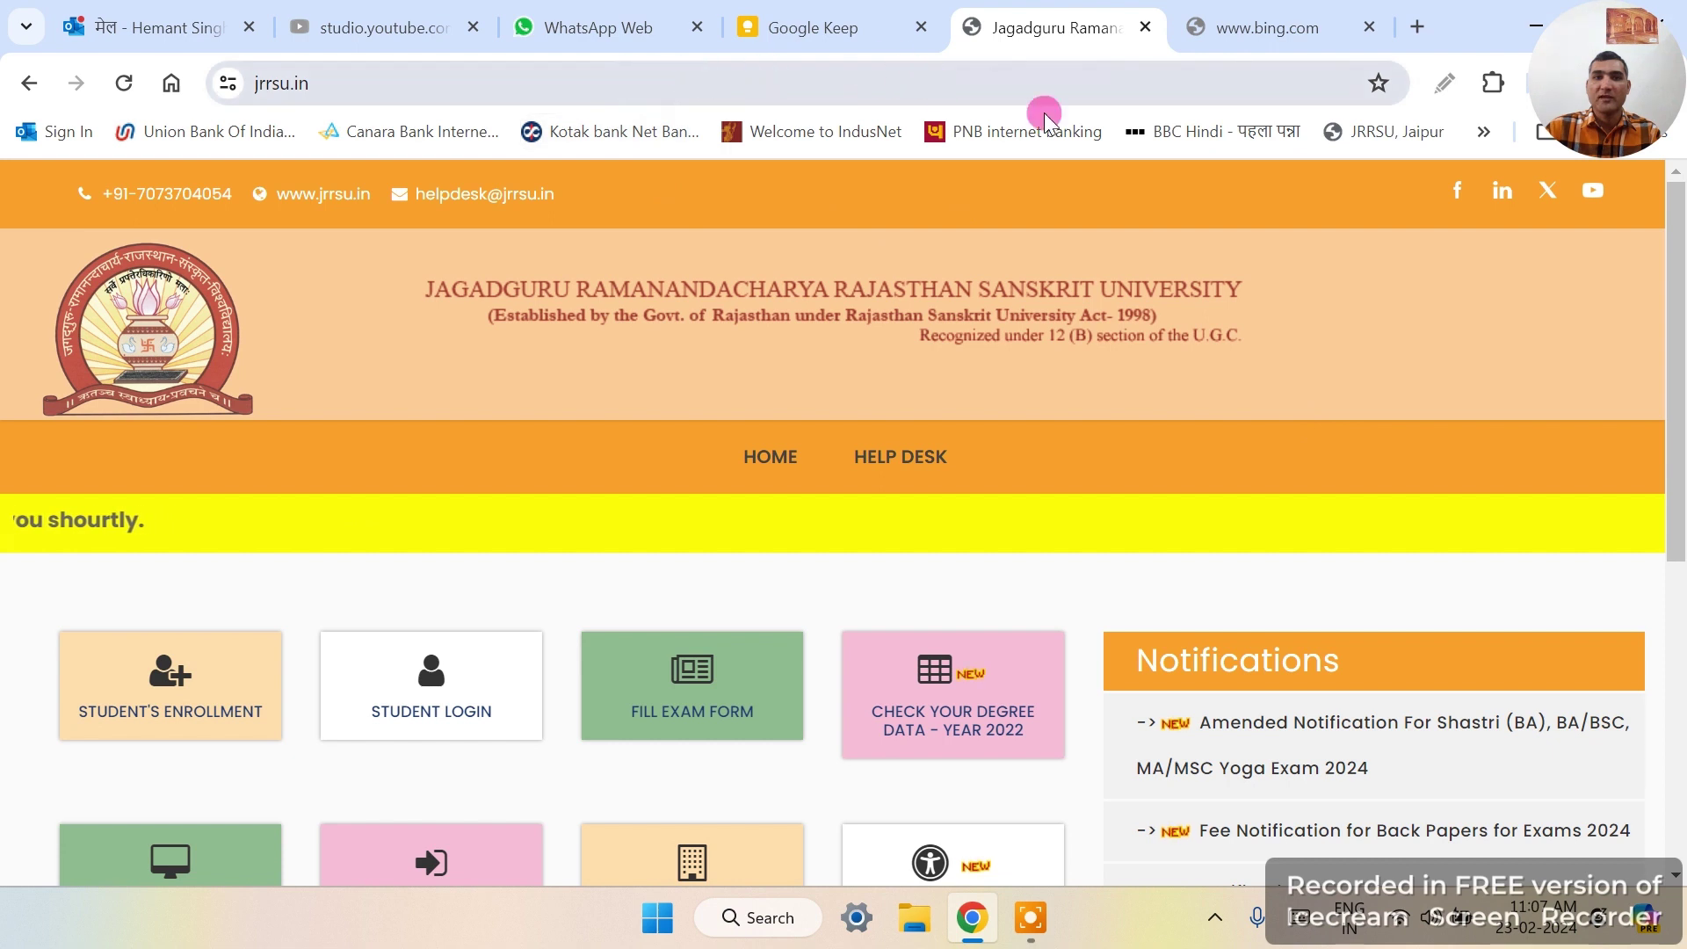
Step: Open the student login from the JRRSU home page and sign in with the already filled JRRSU Id and password
left_click_drag(568, 81, 1141, 276)
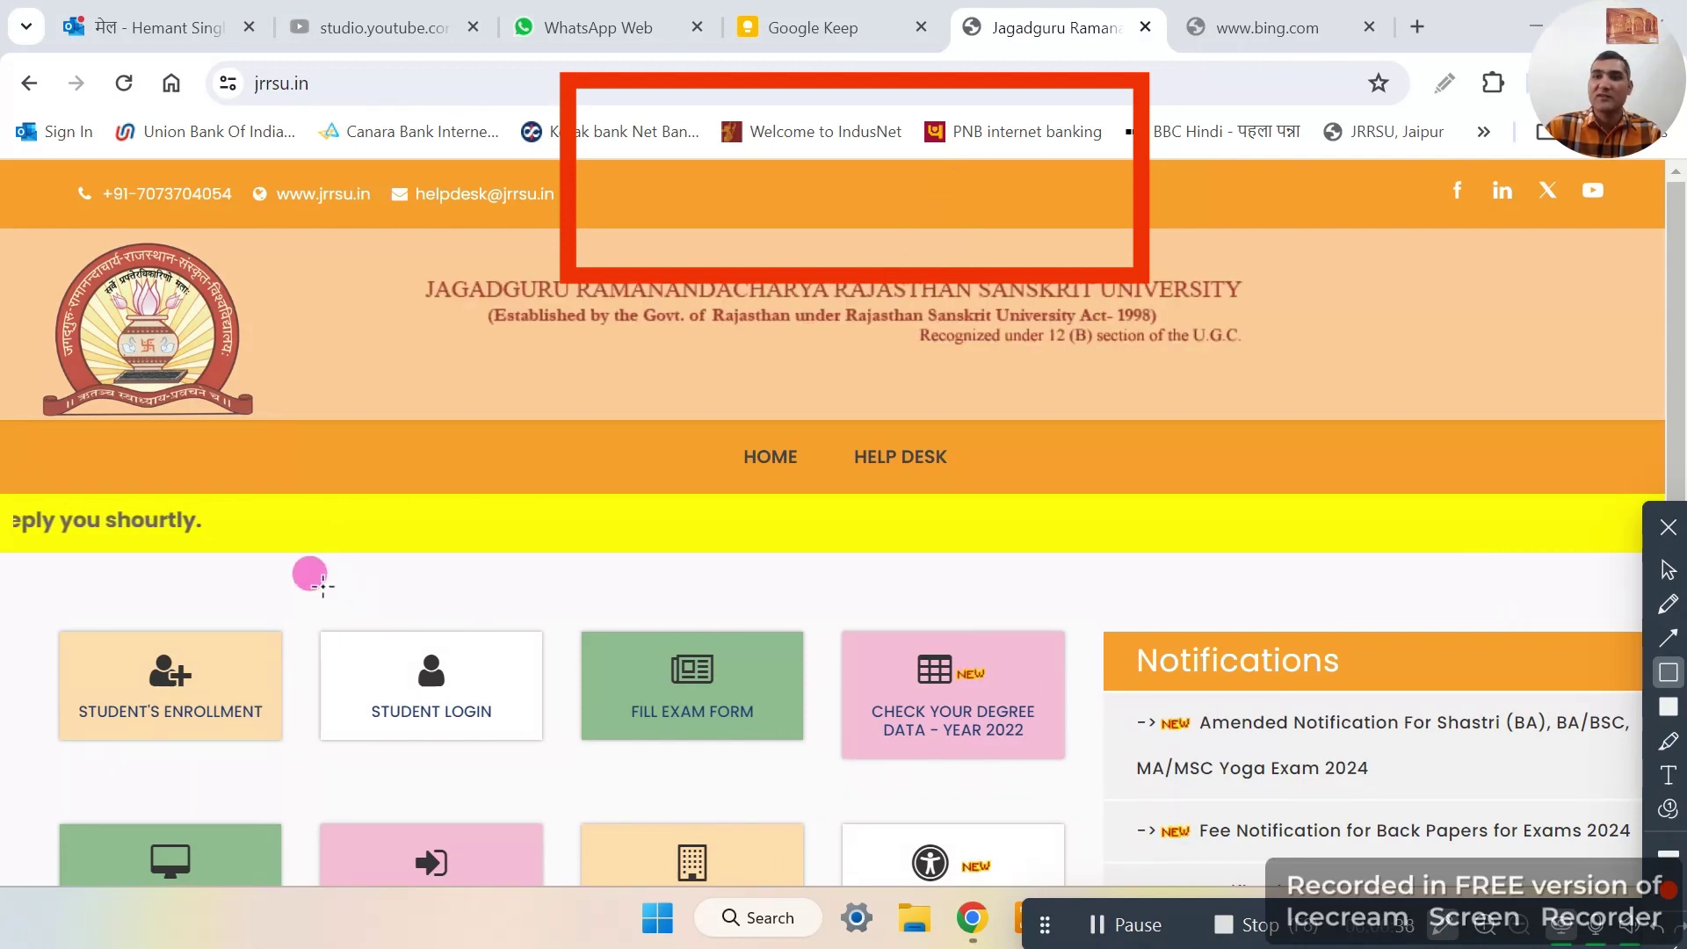
mouse_move(295, 584)
left_mouse_down()
mouse_move(445, 773)
mouse_move(575, 796)
left_mouse_up()
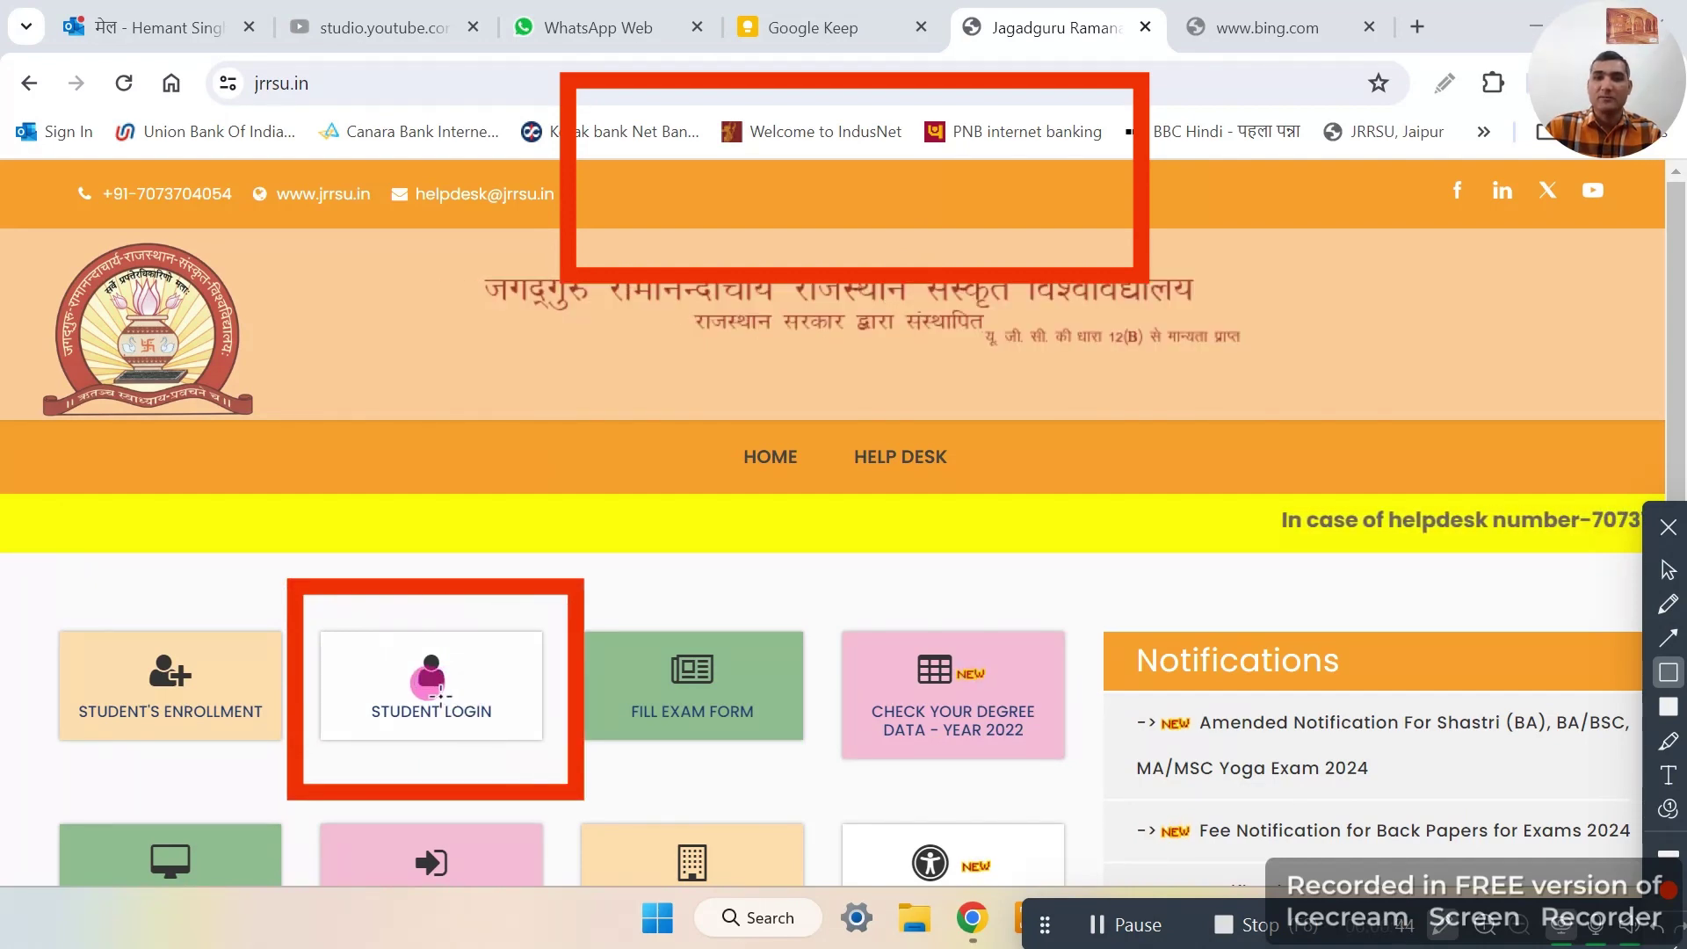
left_click(437, 694)
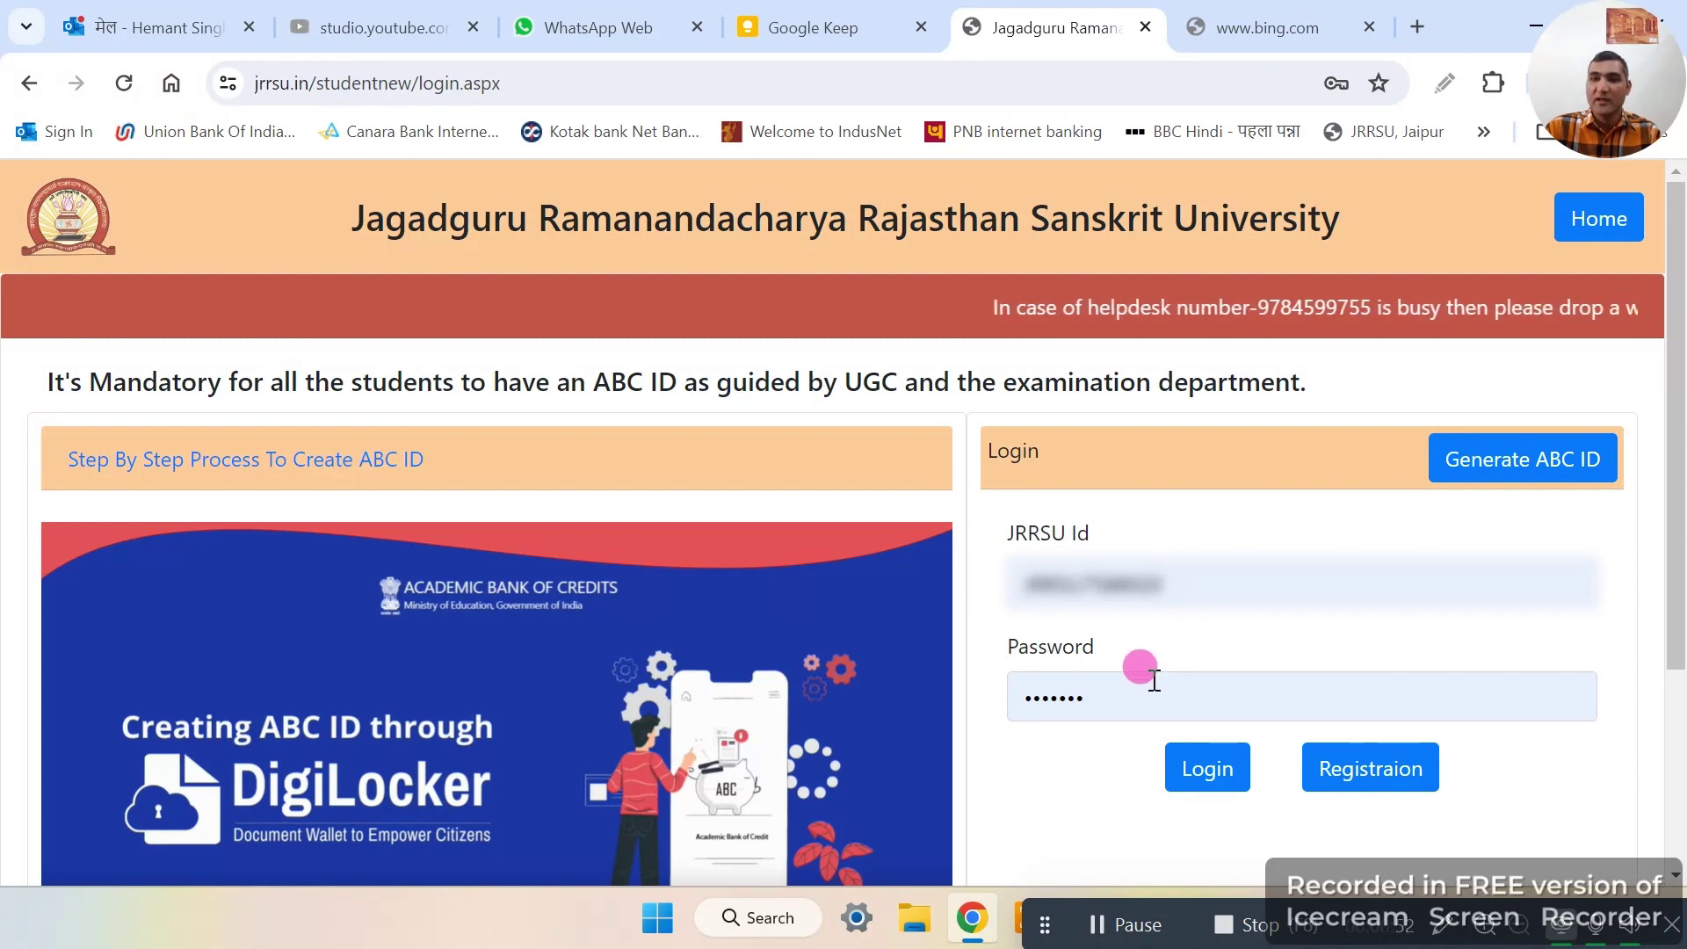
left_click(1210, 769)
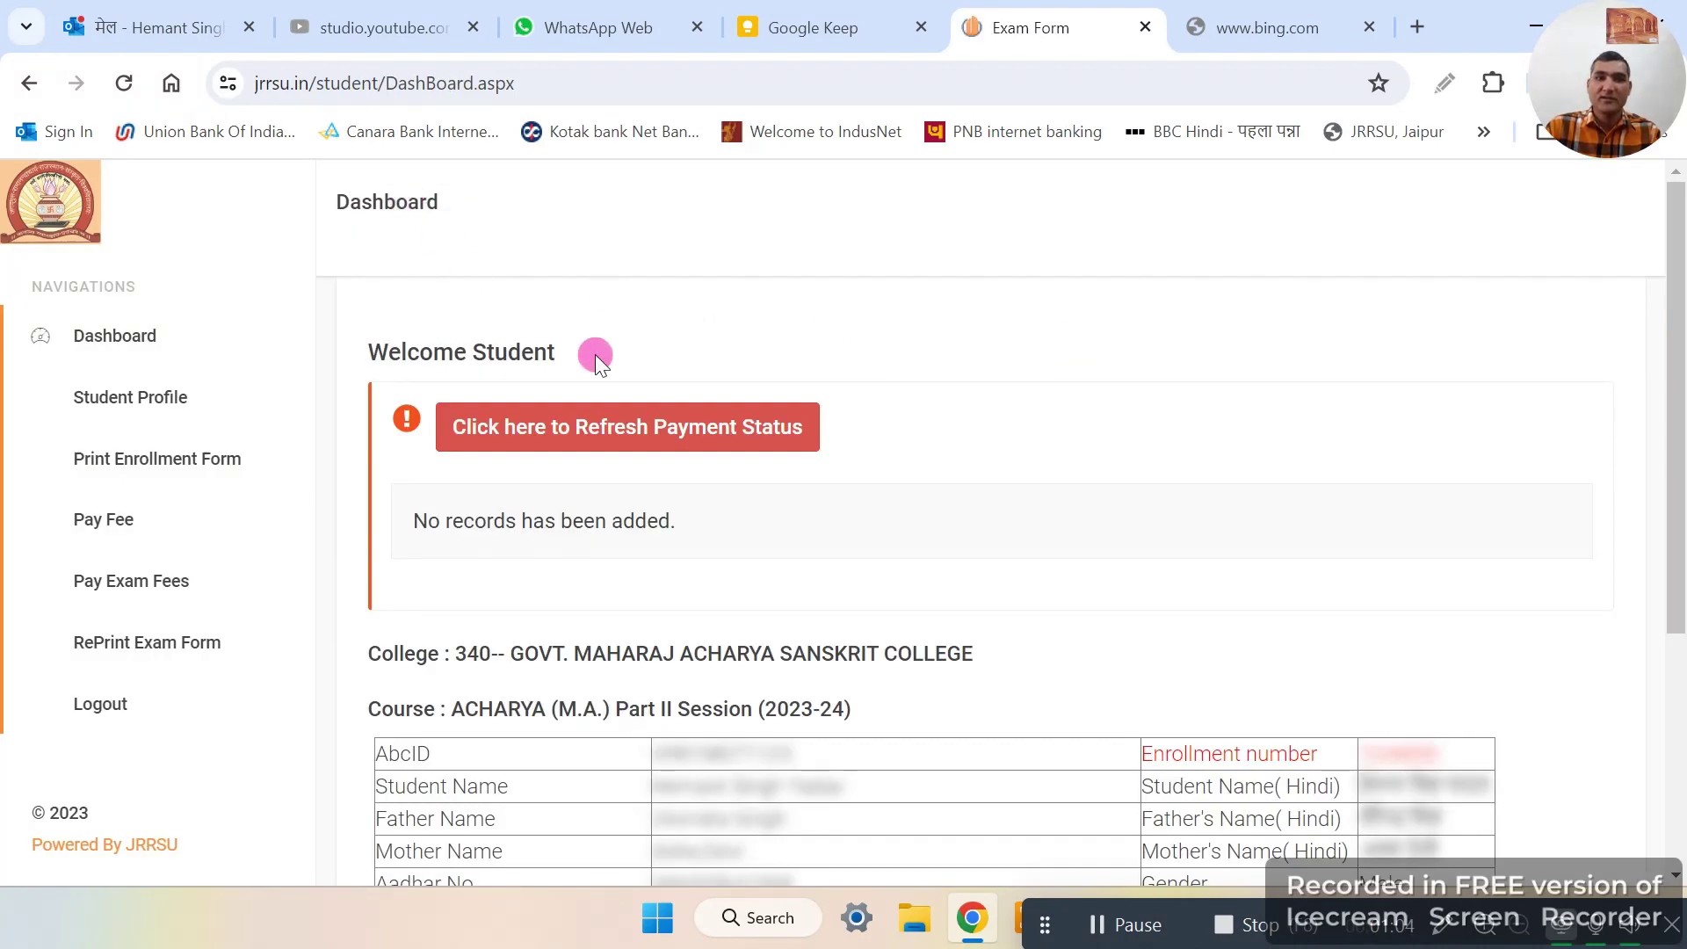
Step: Look through the course and student details on the student dashboard
scroll(1048, 376, "down", 4)
scroll(1468, 441, "up", 4)
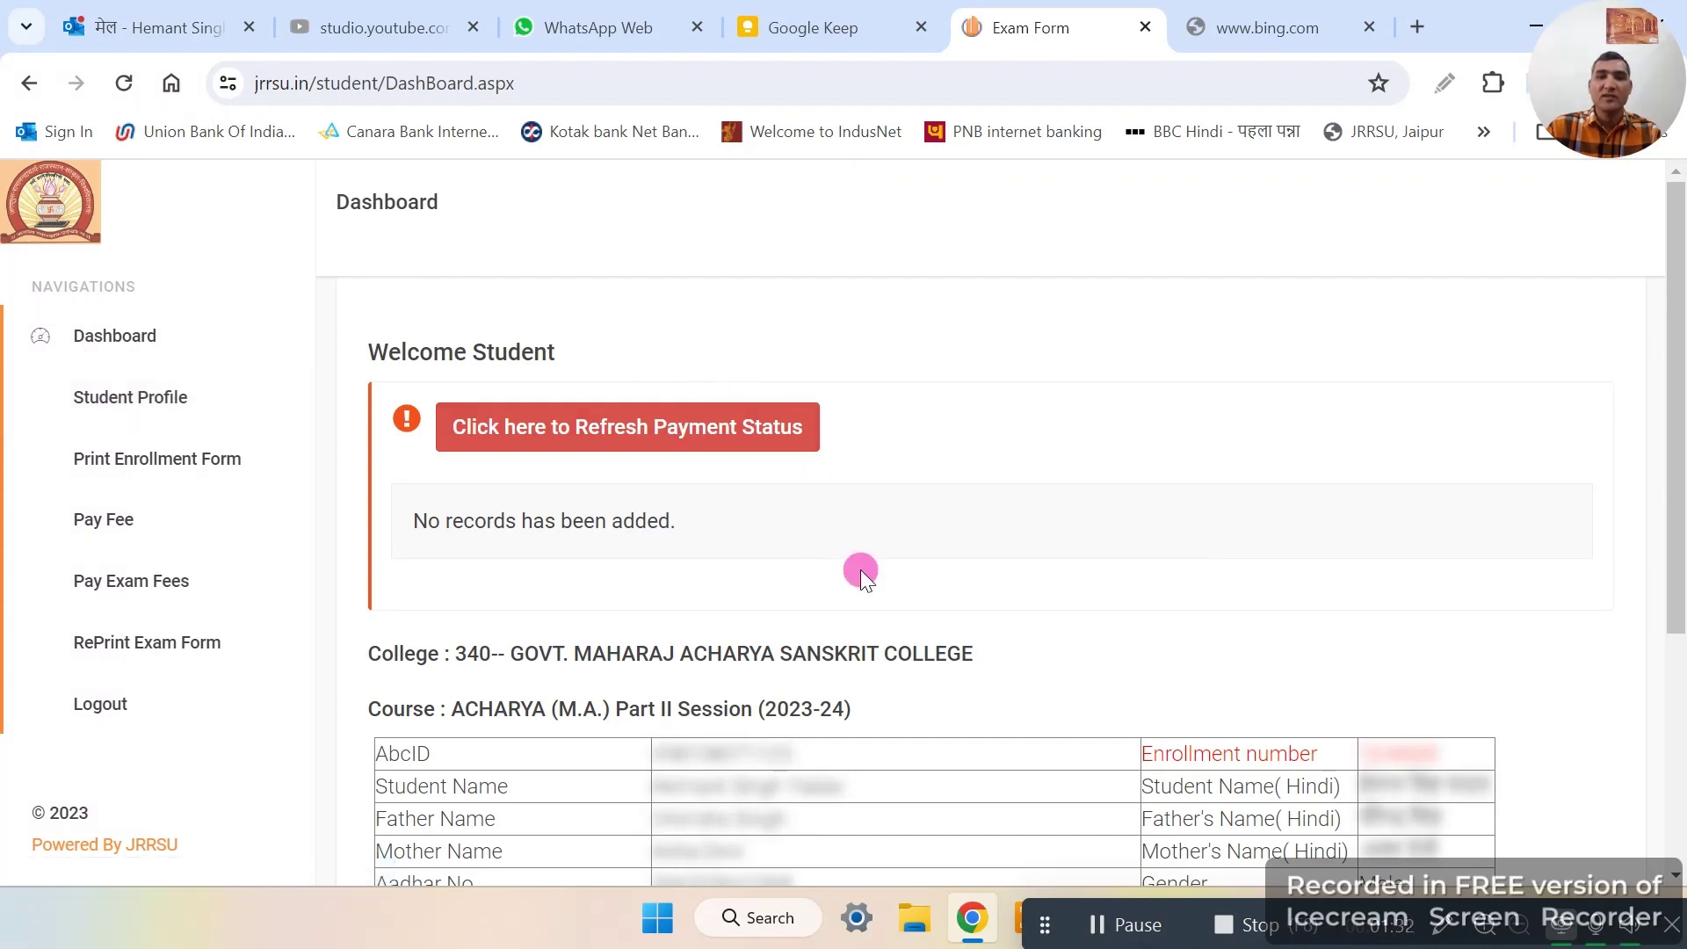
scroll(879, 569, "down", 4)
scroll(798, 571, "up", 4)
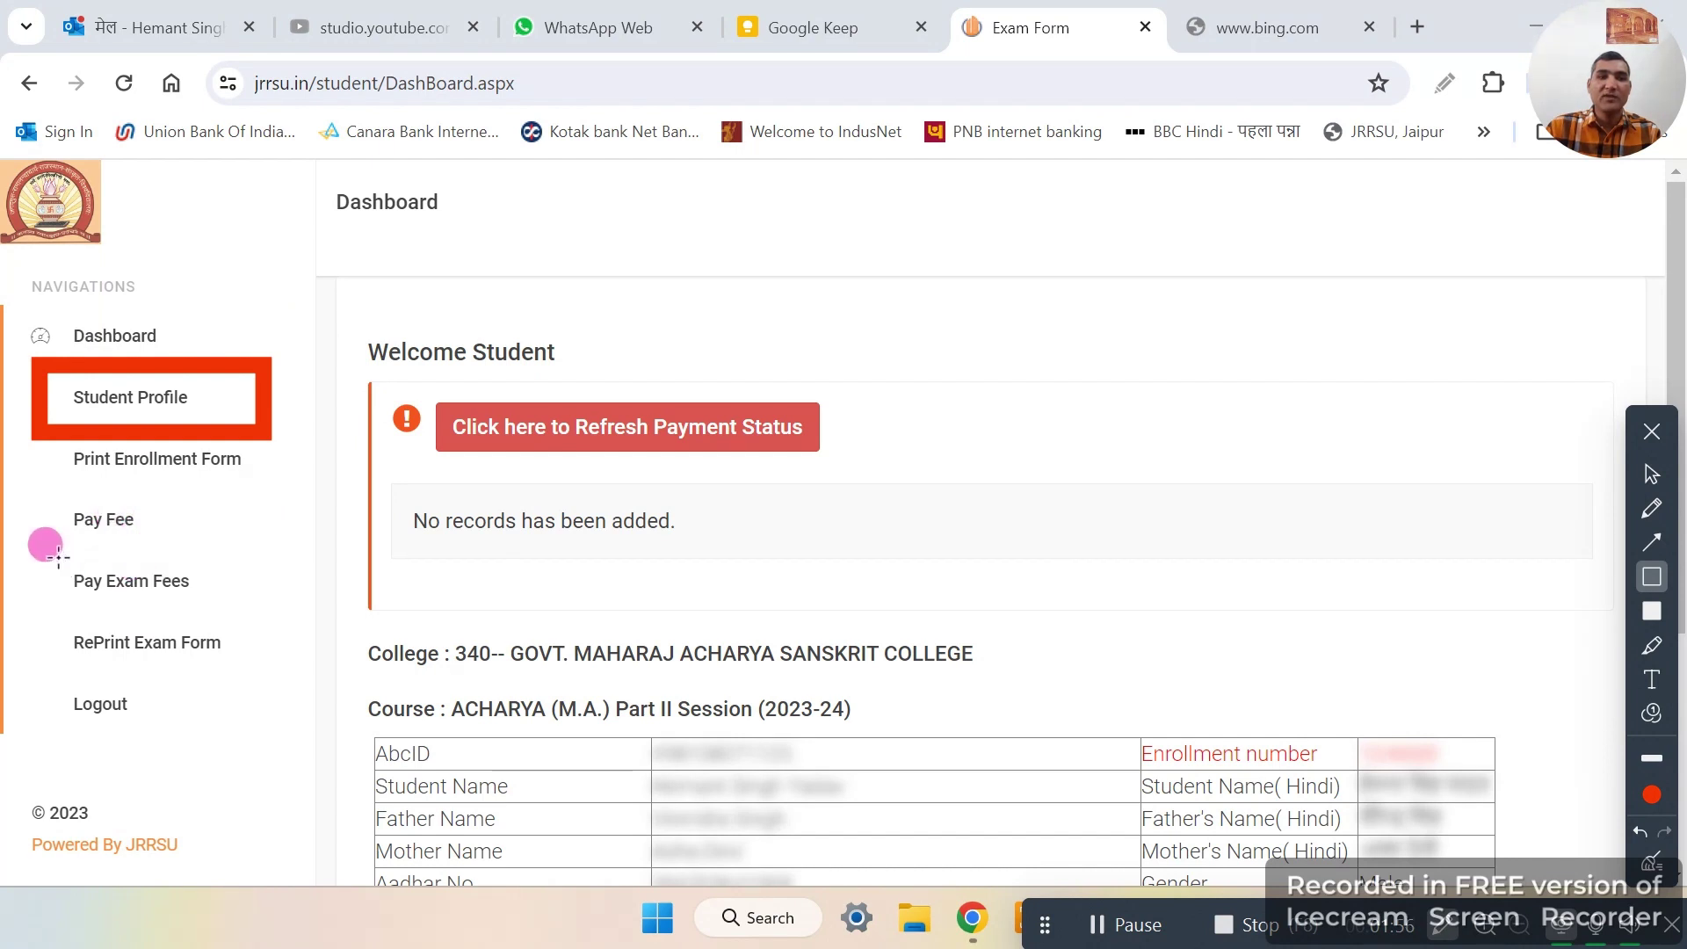
Step: Open the Pay Exam Fees page and check the exam form's personal details, listed papers and payable fees
left_click_drag(57, 557, 258, 626)
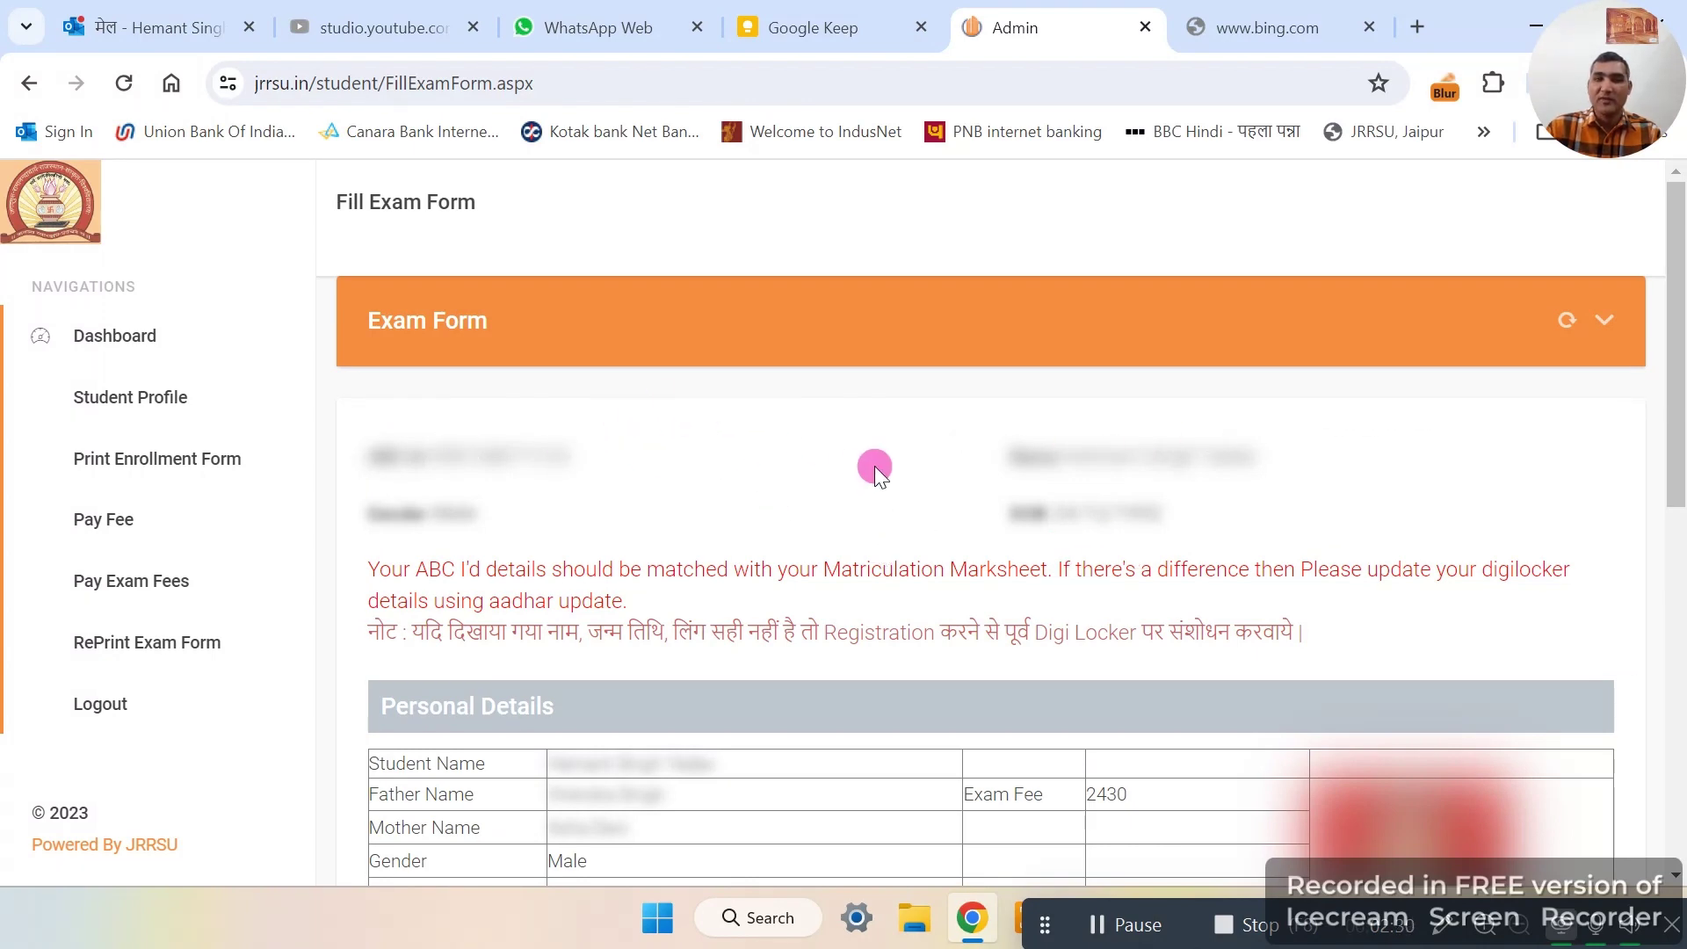
scroll(868, 479, "down", 3)
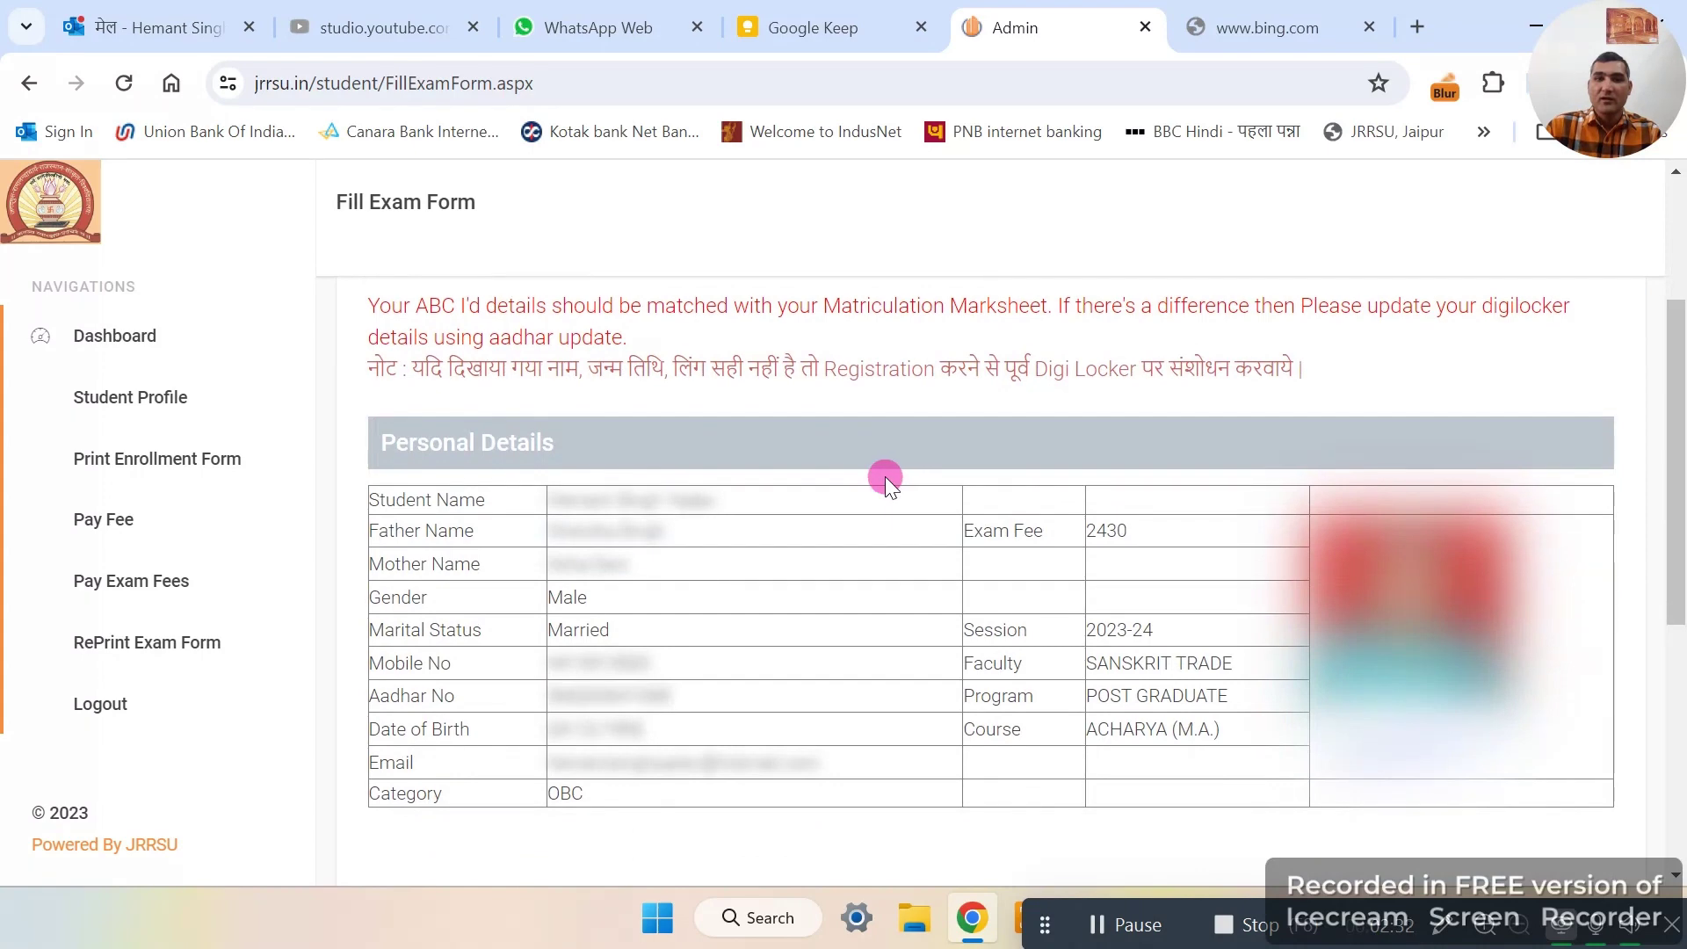
scroll(884, 477, "down", 3)
scroll(1190, 403, "down", 3)
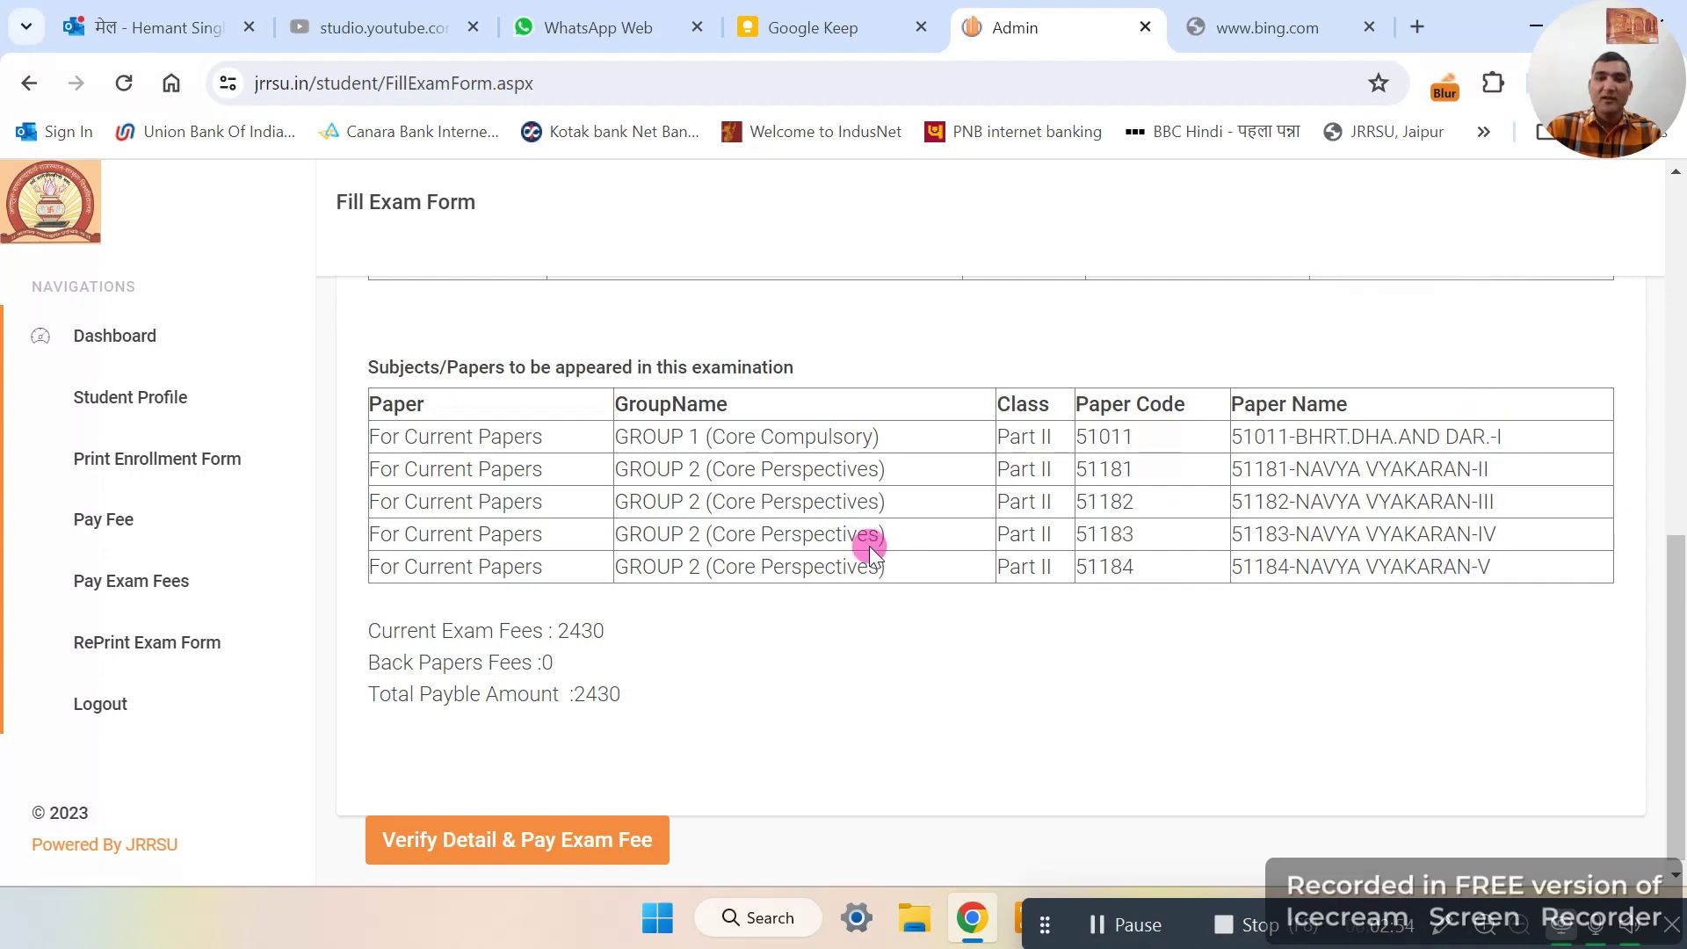
Step: Verify the exam form details and proceed to the exam fee payment page's billing and payment options
scroll(802, 659, "down", 1)
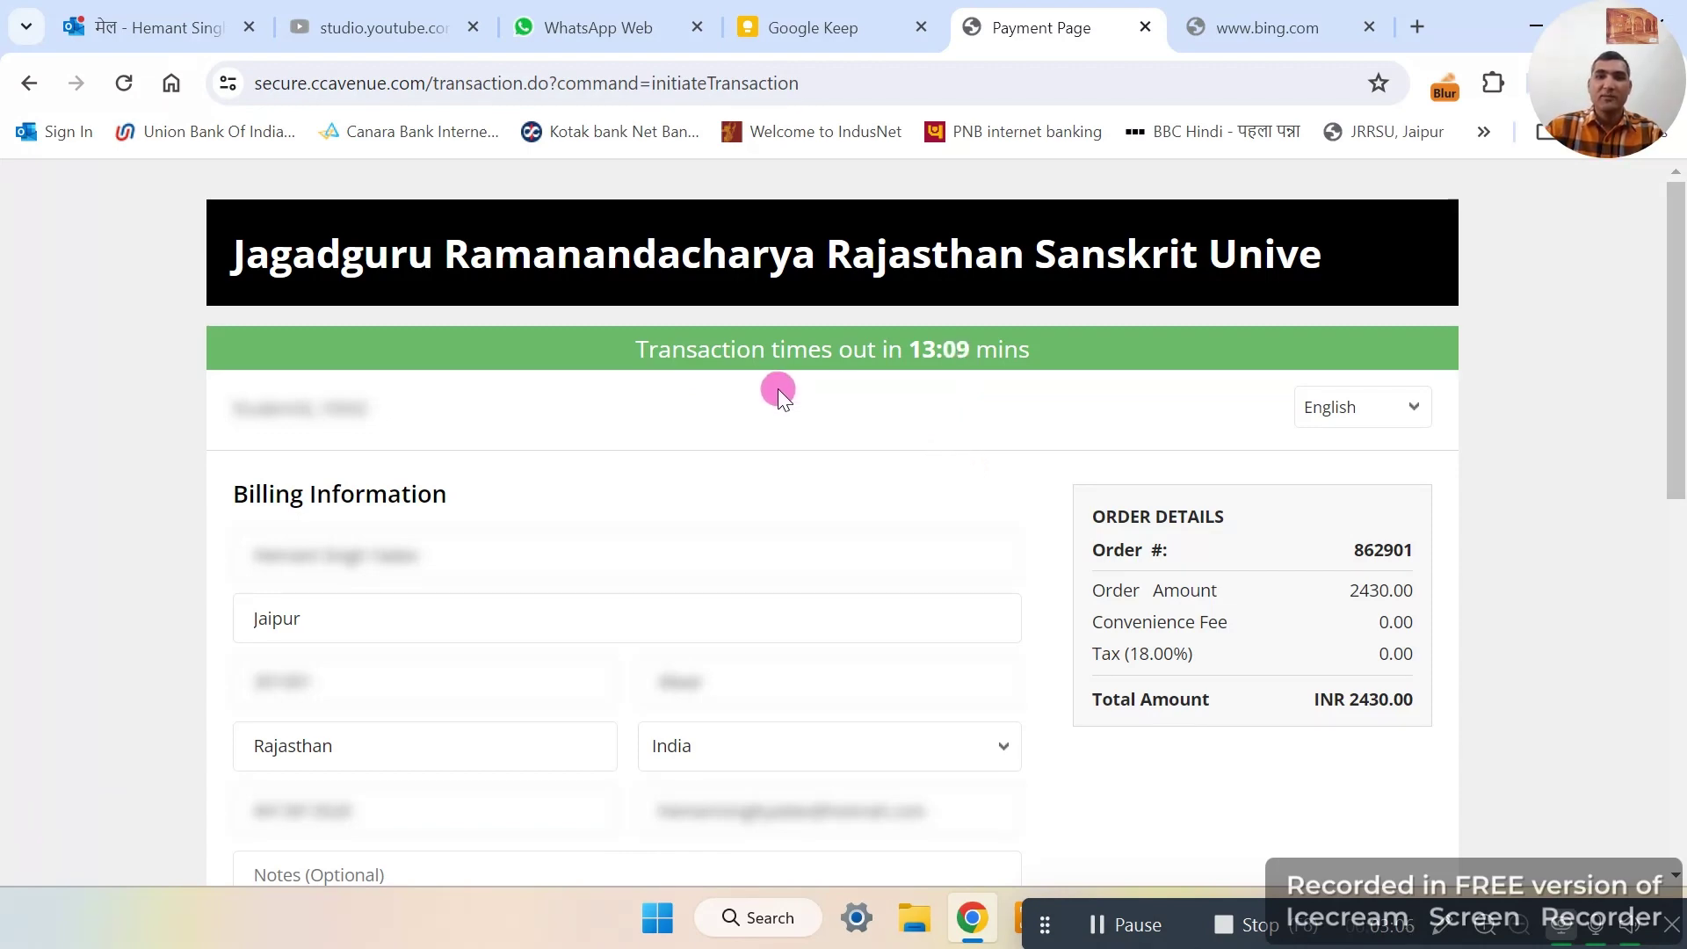
scroll(1017, 384, "down", 6)
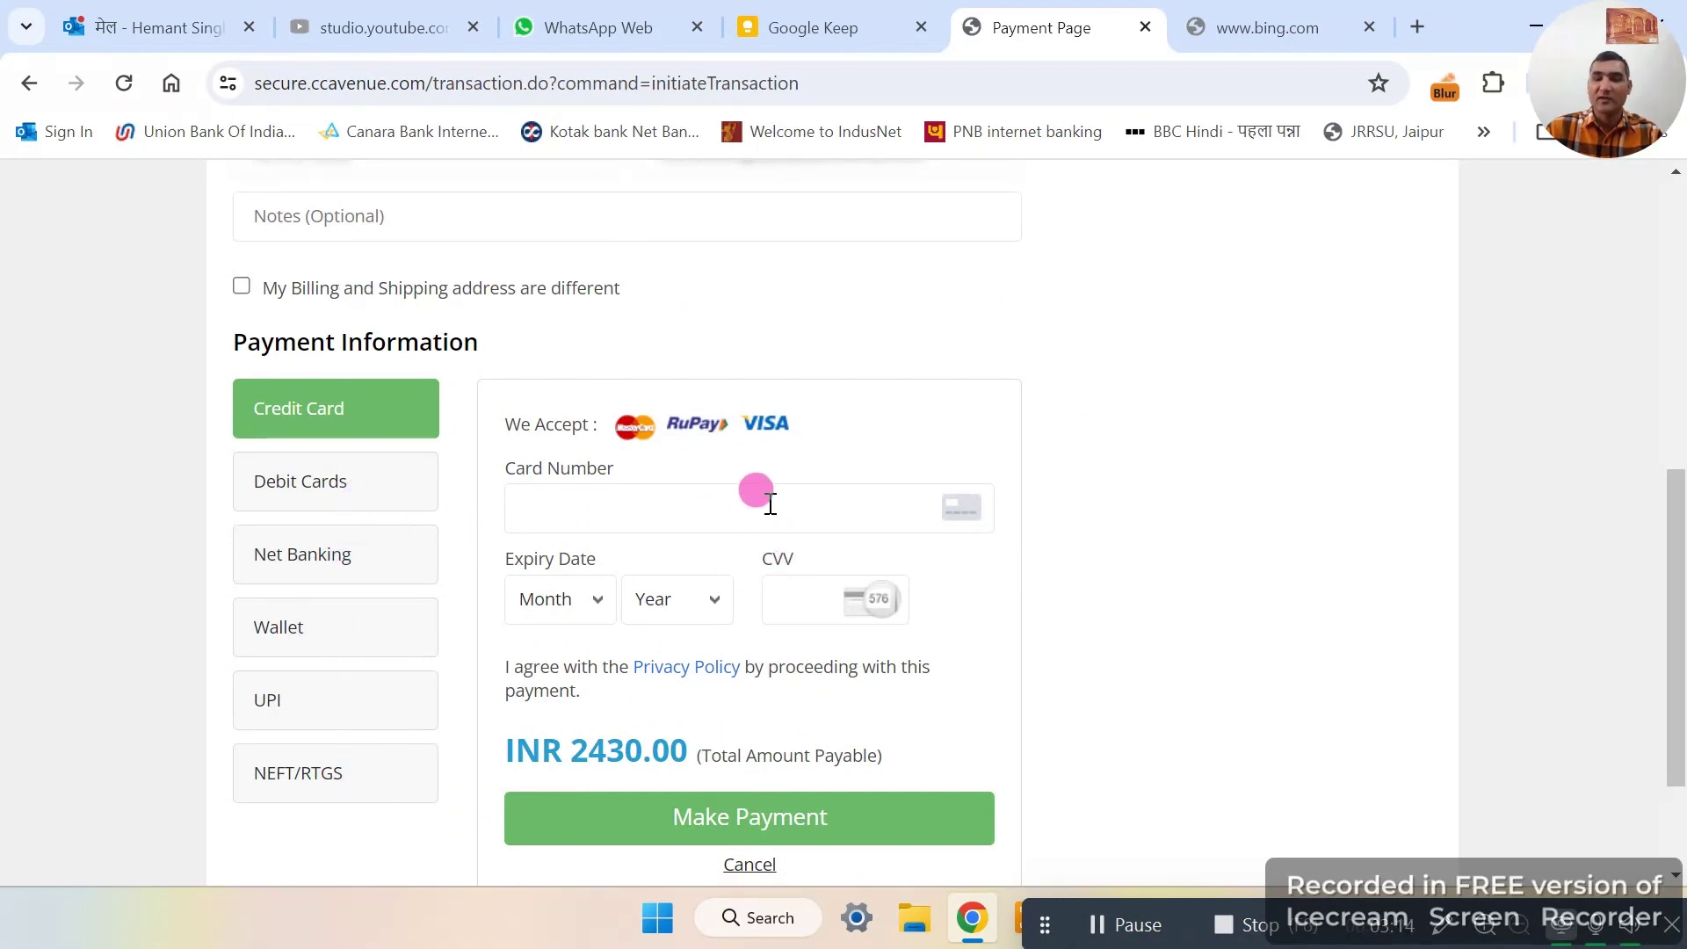
scroll(870, 576, "down", 2)
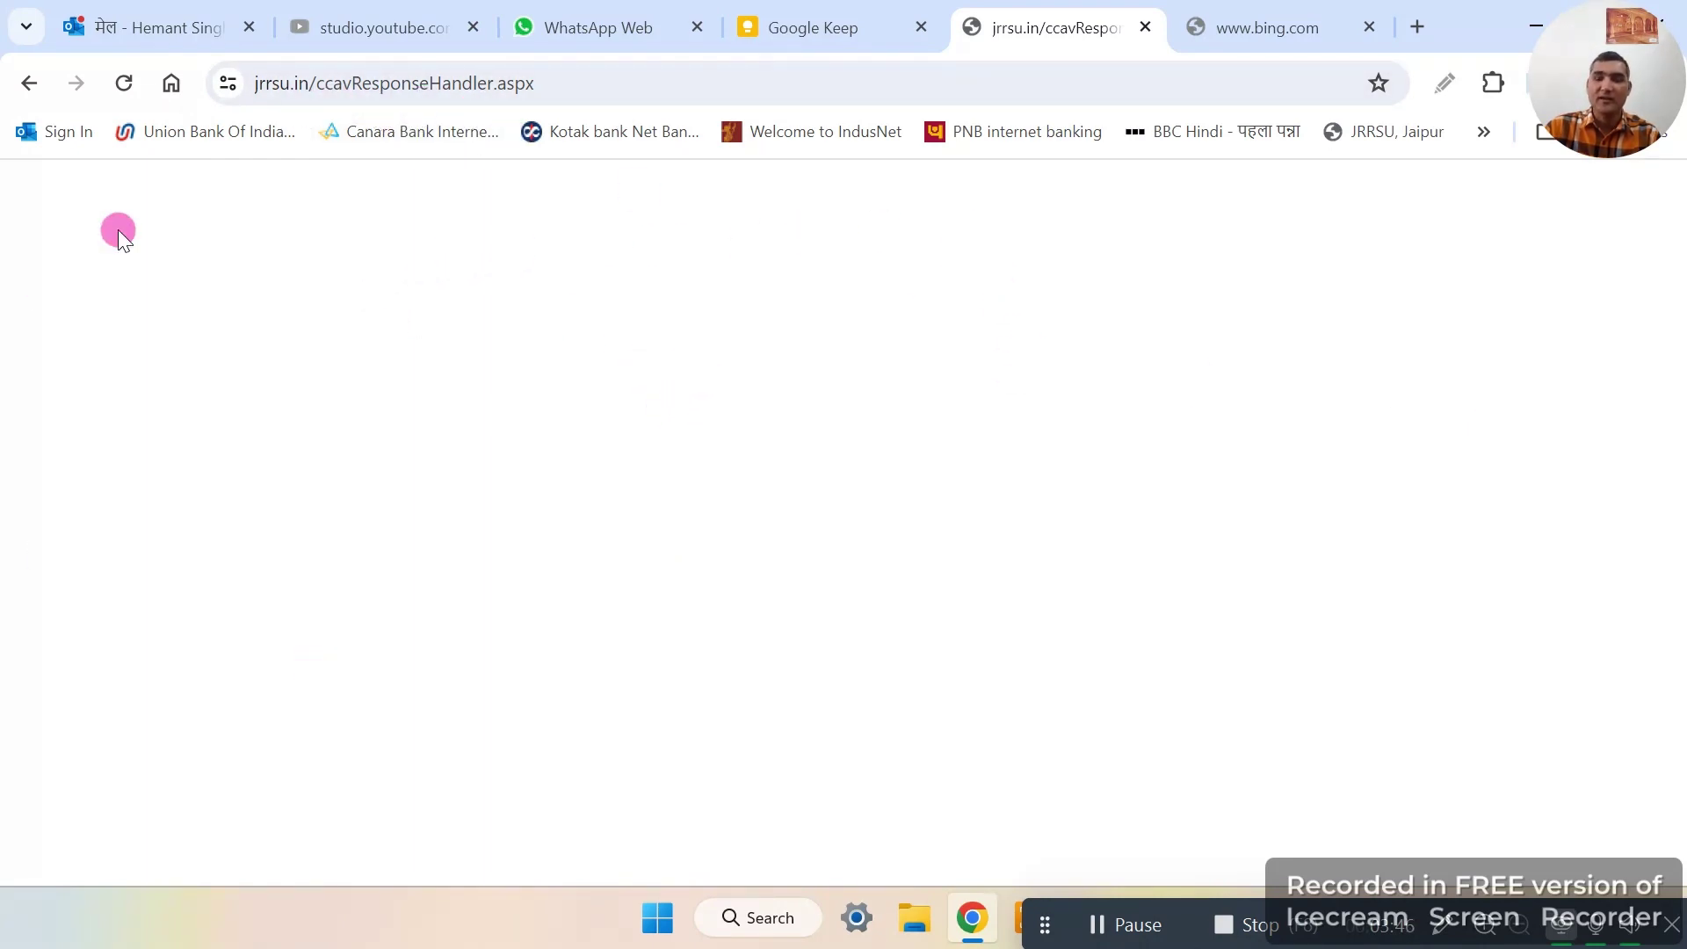
Step: Return to the exam form from the payment response page and open the exam form for reprinting
left_click(19, 80)
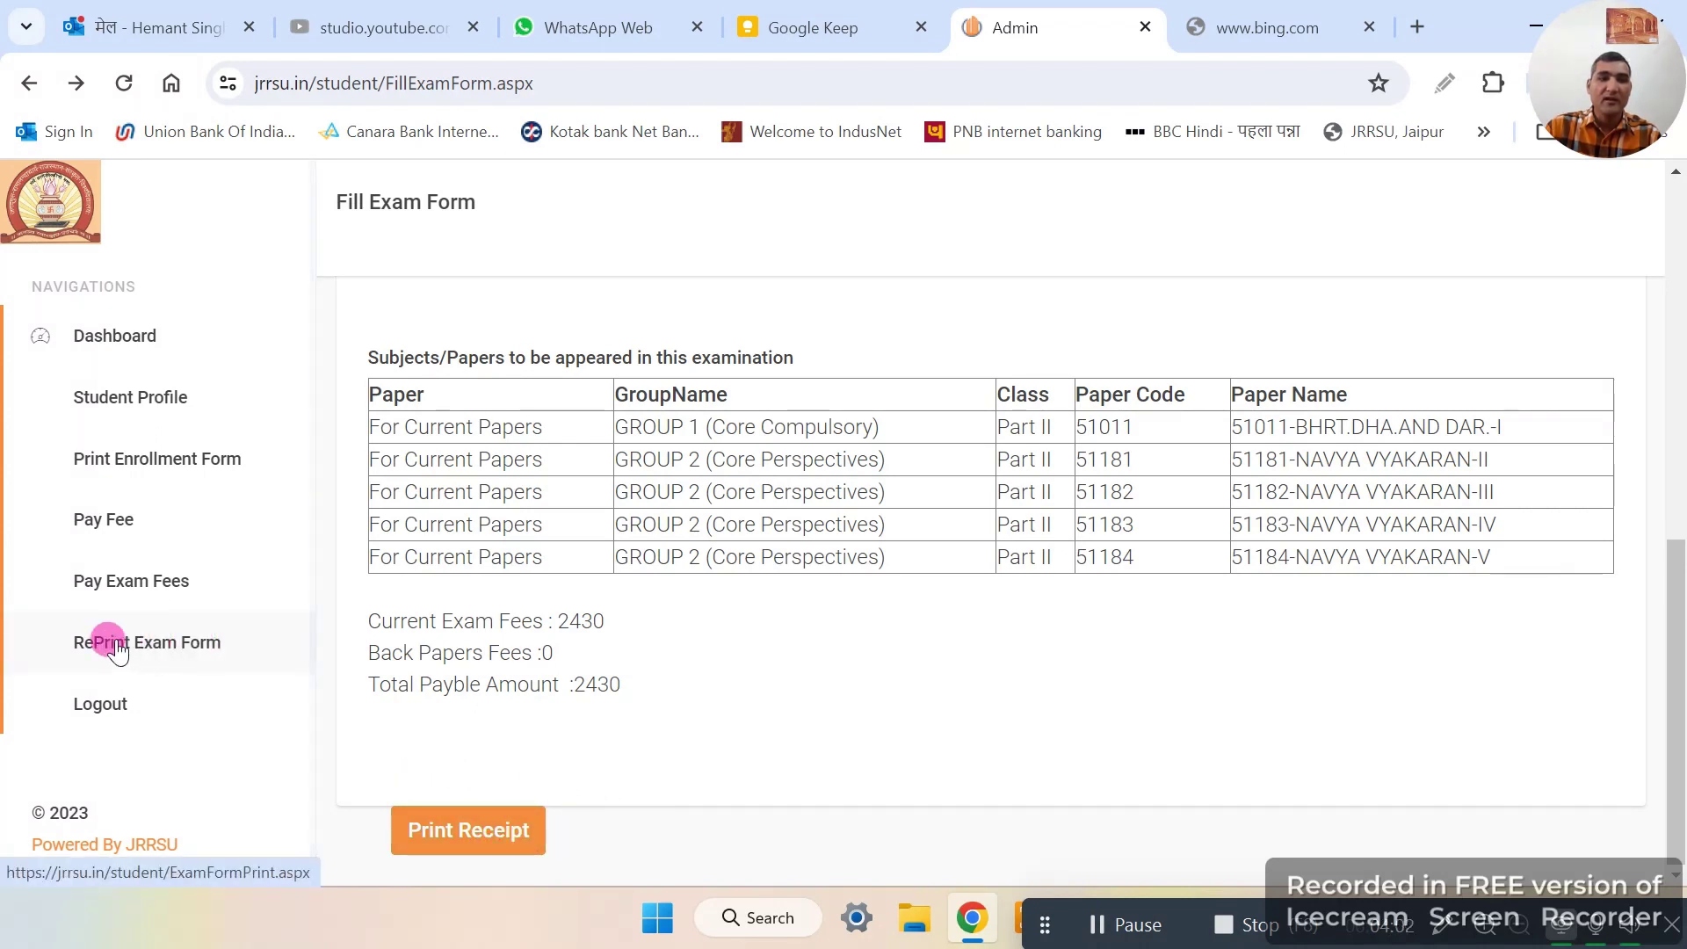
left_click(214, 661)
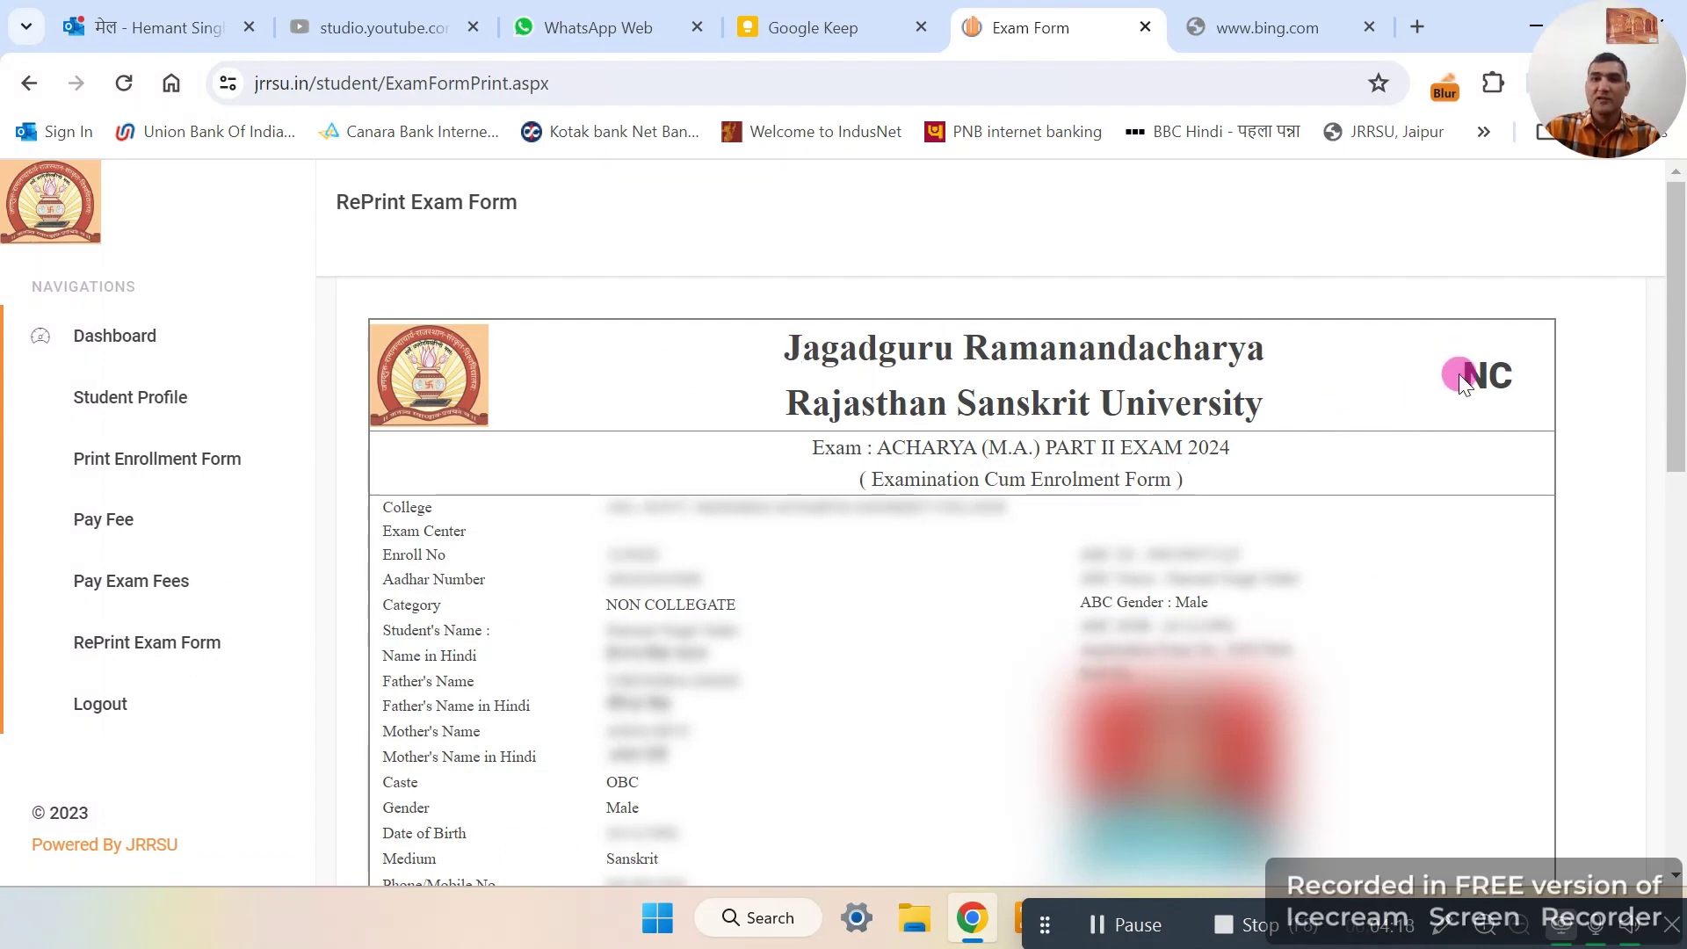
Step: Review the reprinted ACHARYA (M.A.) PART II exam form, including its fee details, qualifying exams, papers and signature sections
scroll(1125, 444, "down", 3)
scroll(974, 417, "down", 4)
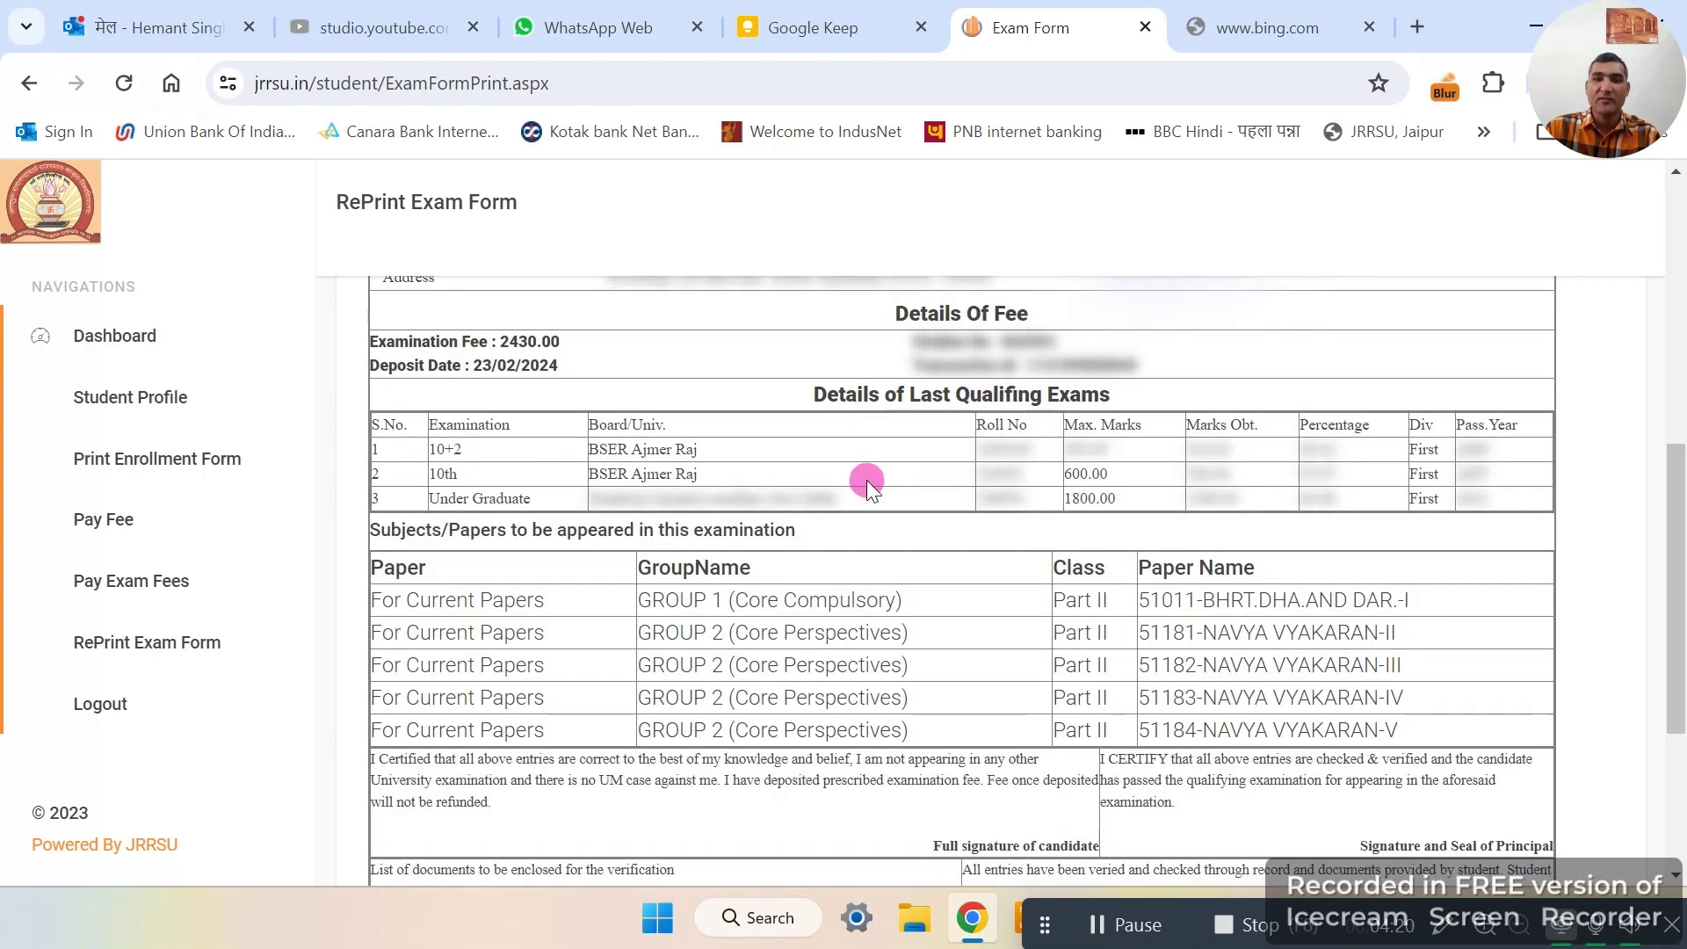
scroll(1142, 650, "down", 3)
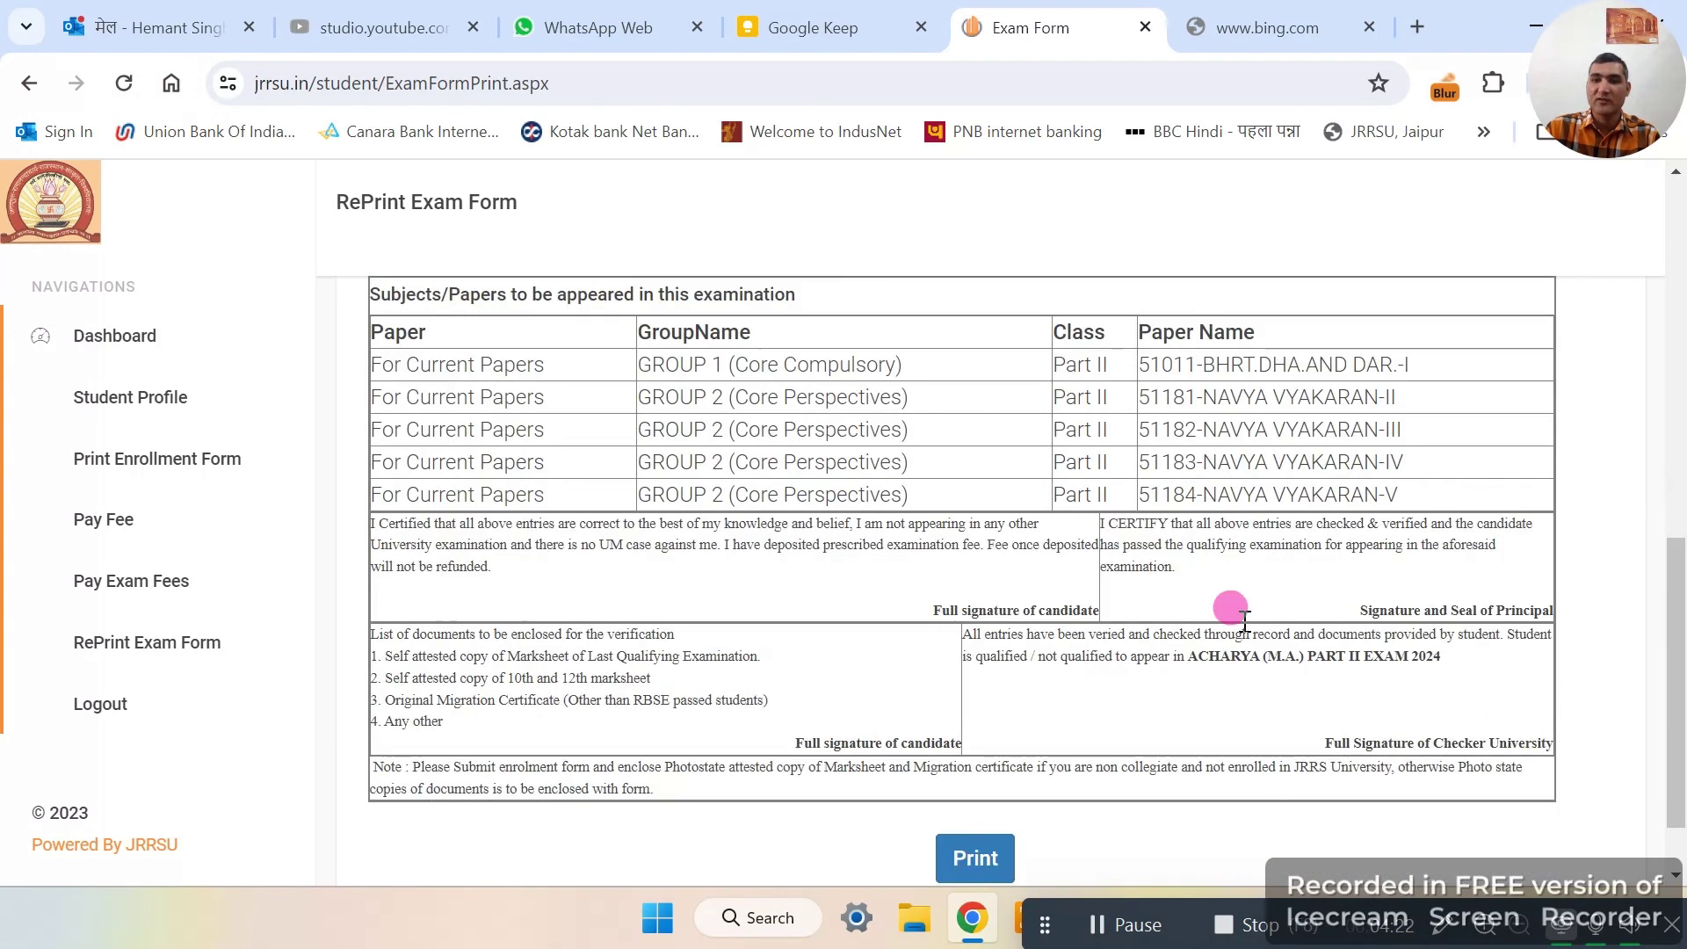
scroll(1260, 541, "down", 1)
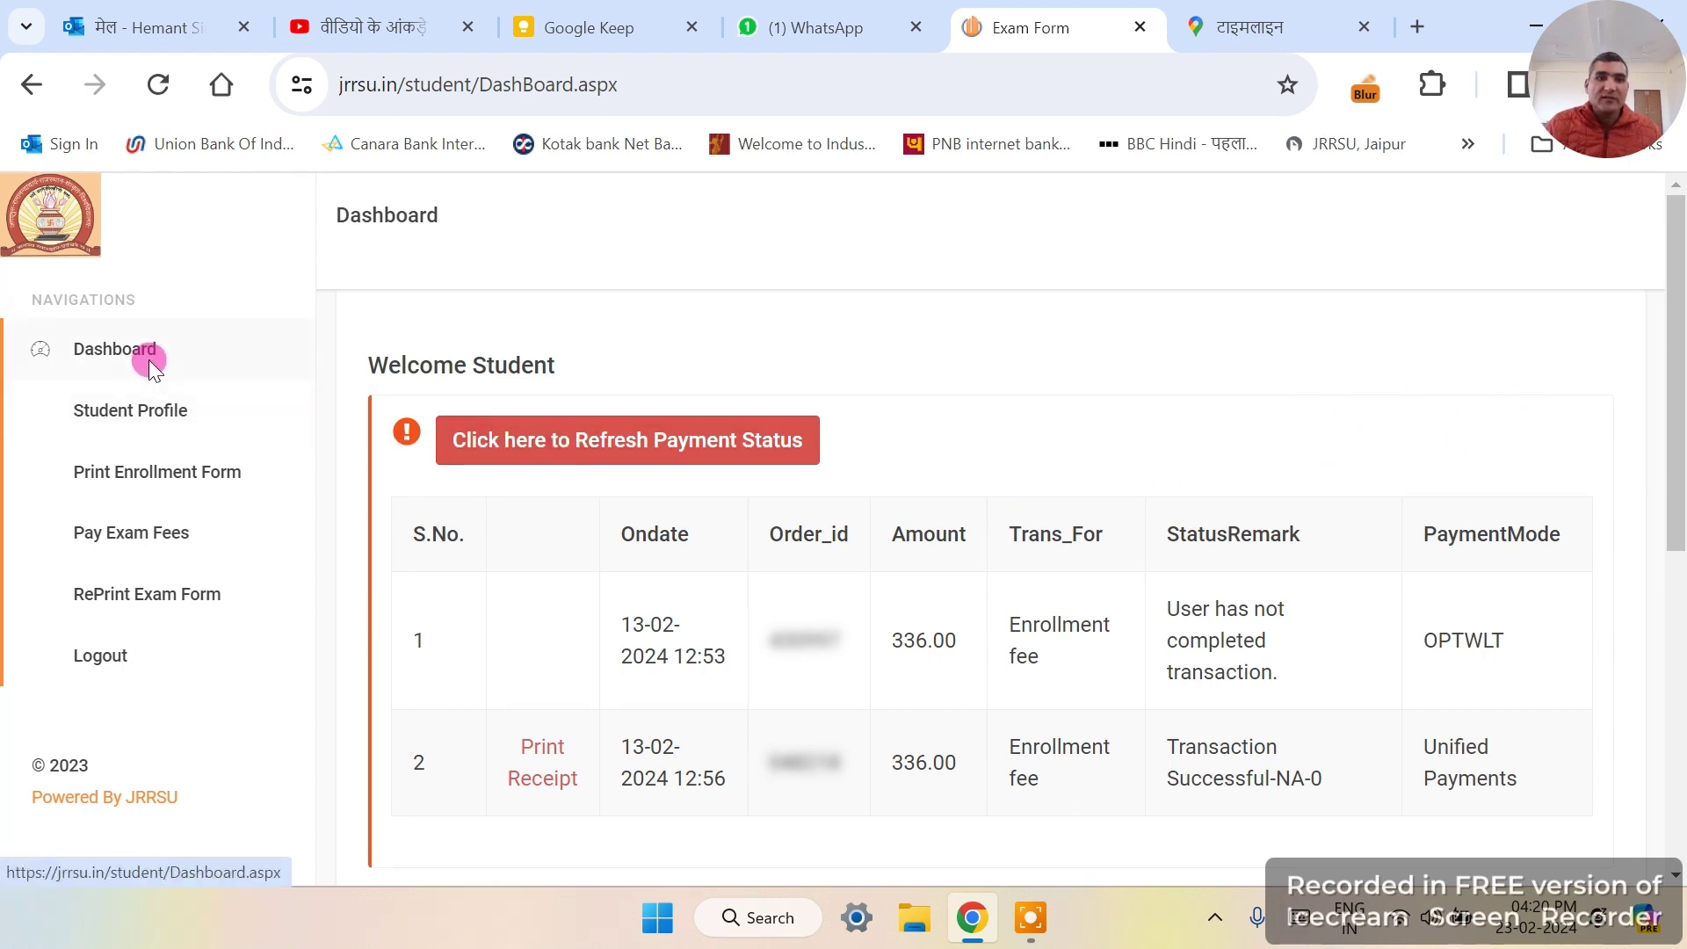
Step: Look through the payment records and the Shastri (B.A.) student's course and personal details on the dashboard
scroll(824, 283, "down", 6)
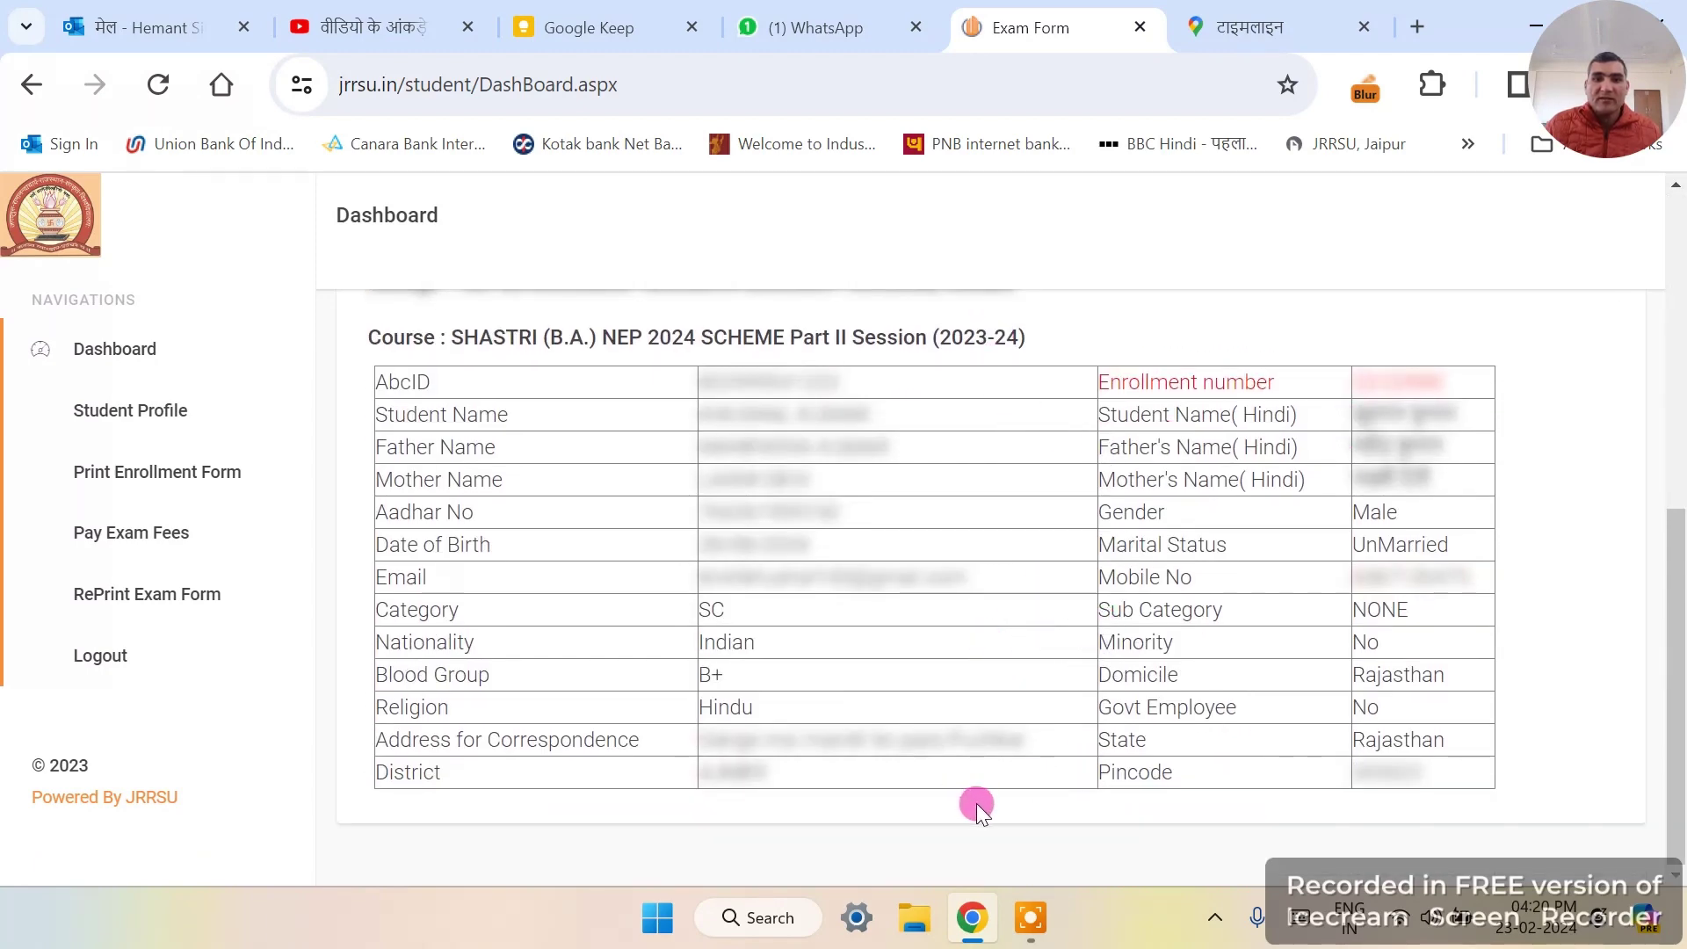
scroll(1036, 571, "up", 6)
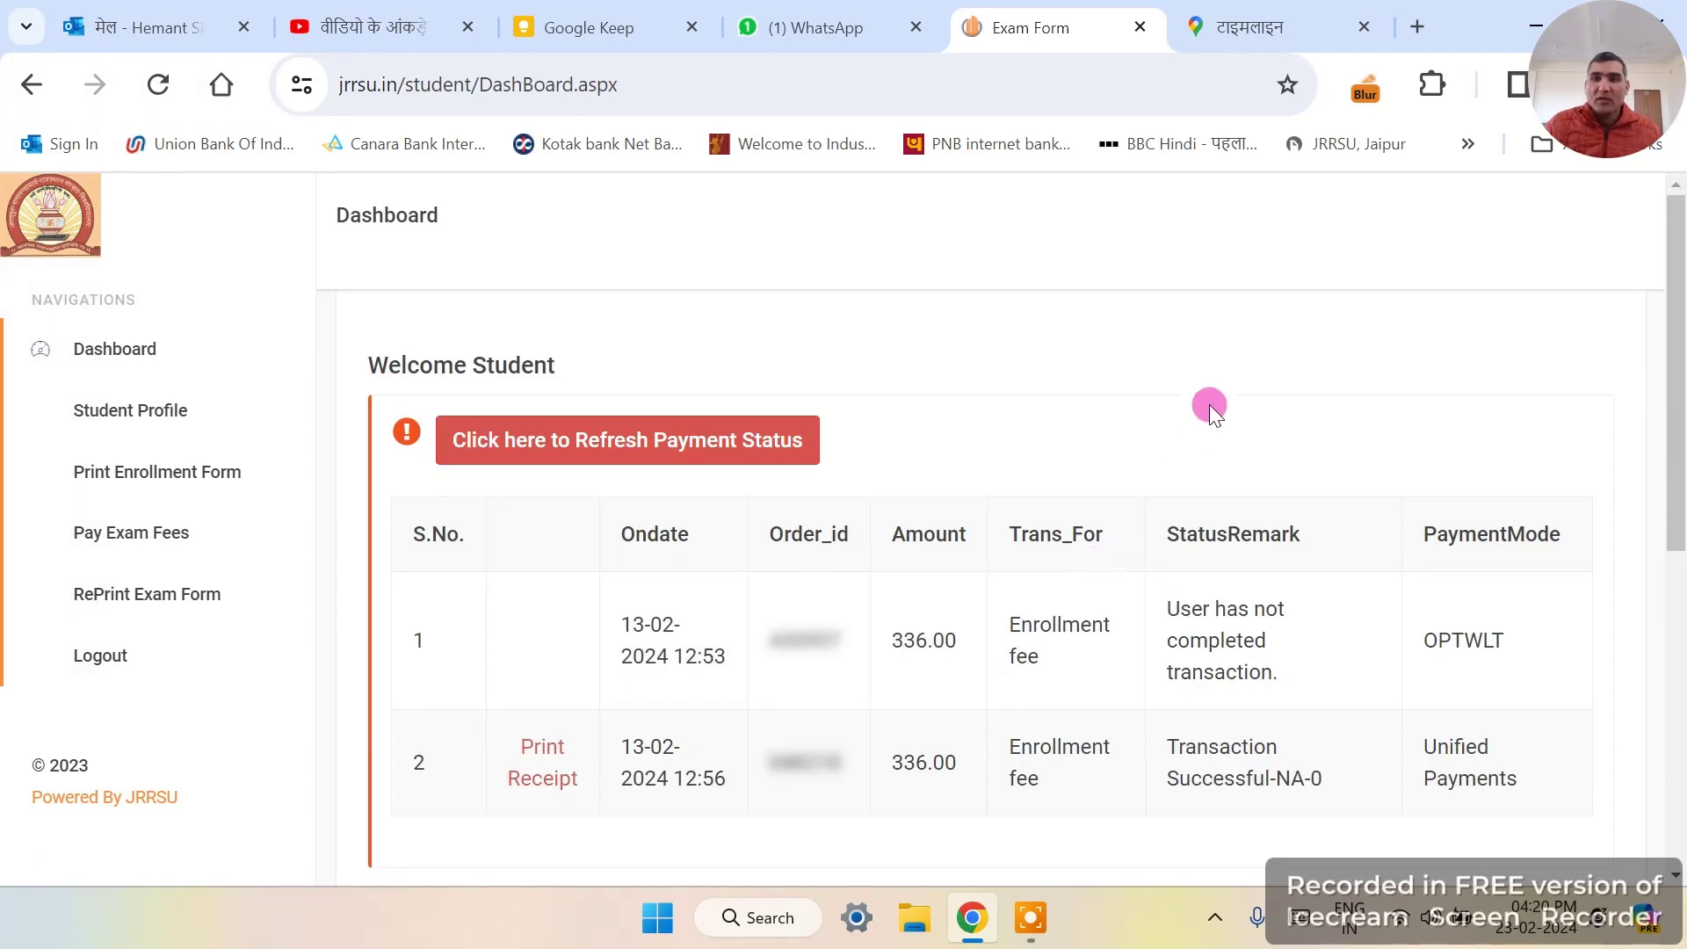
left_click(1368, 92)
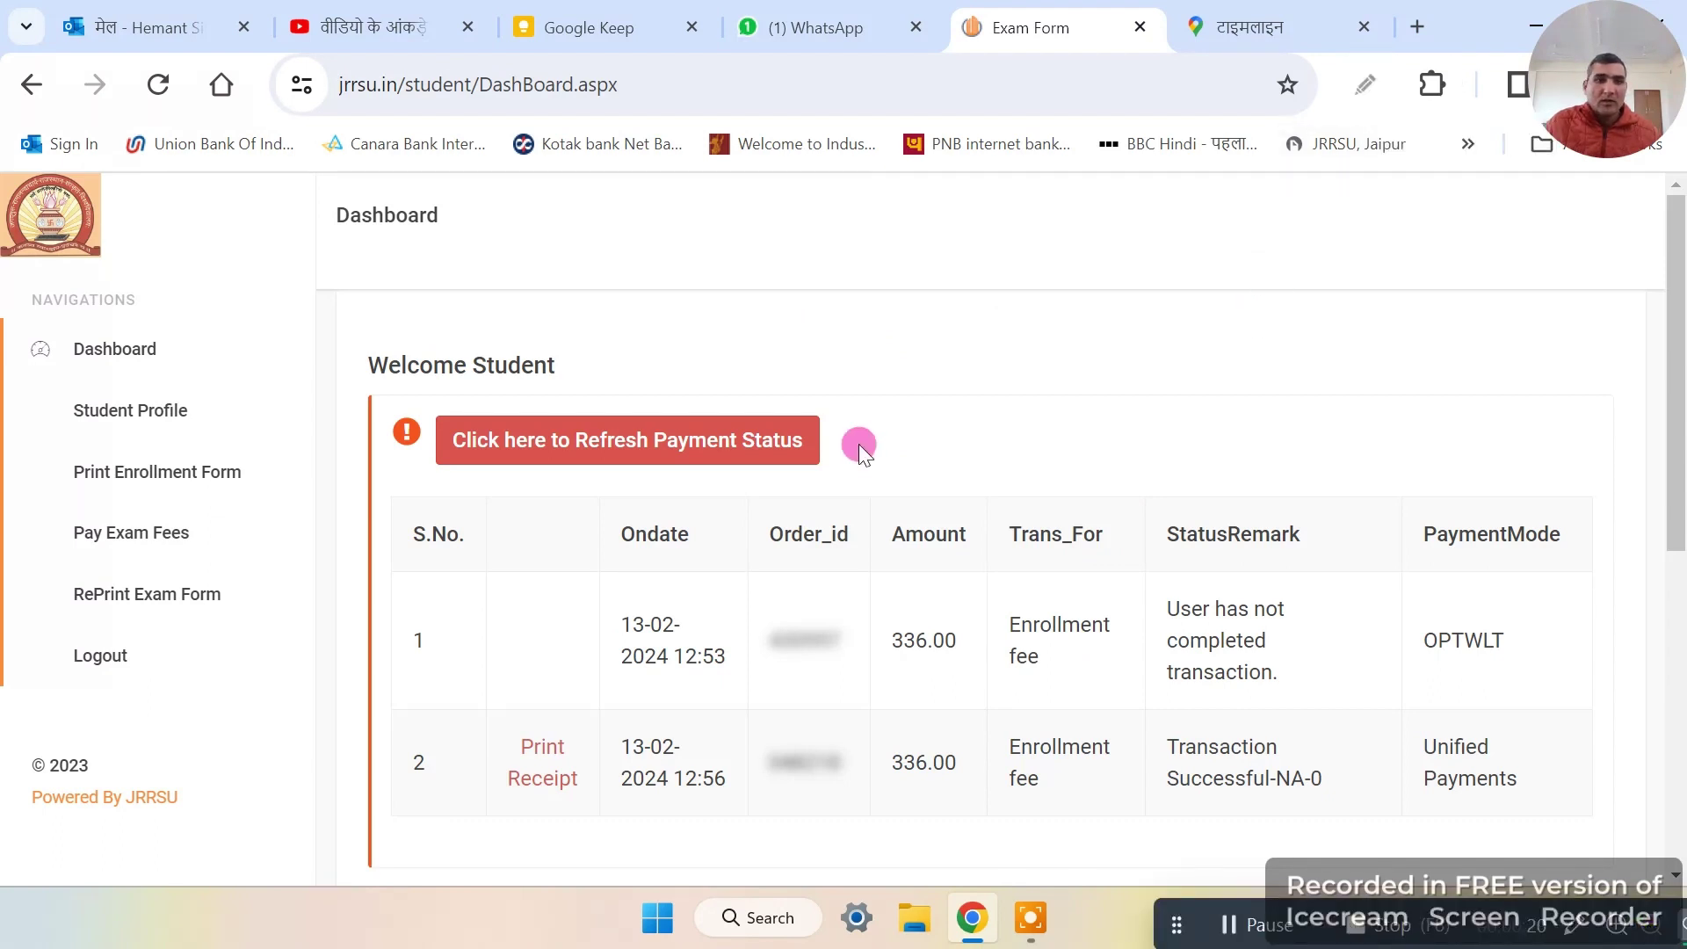
Step: Open the Pay Exam Fees page and check the Shastri student's course, payable fees and paper list
left_click(203, 533)
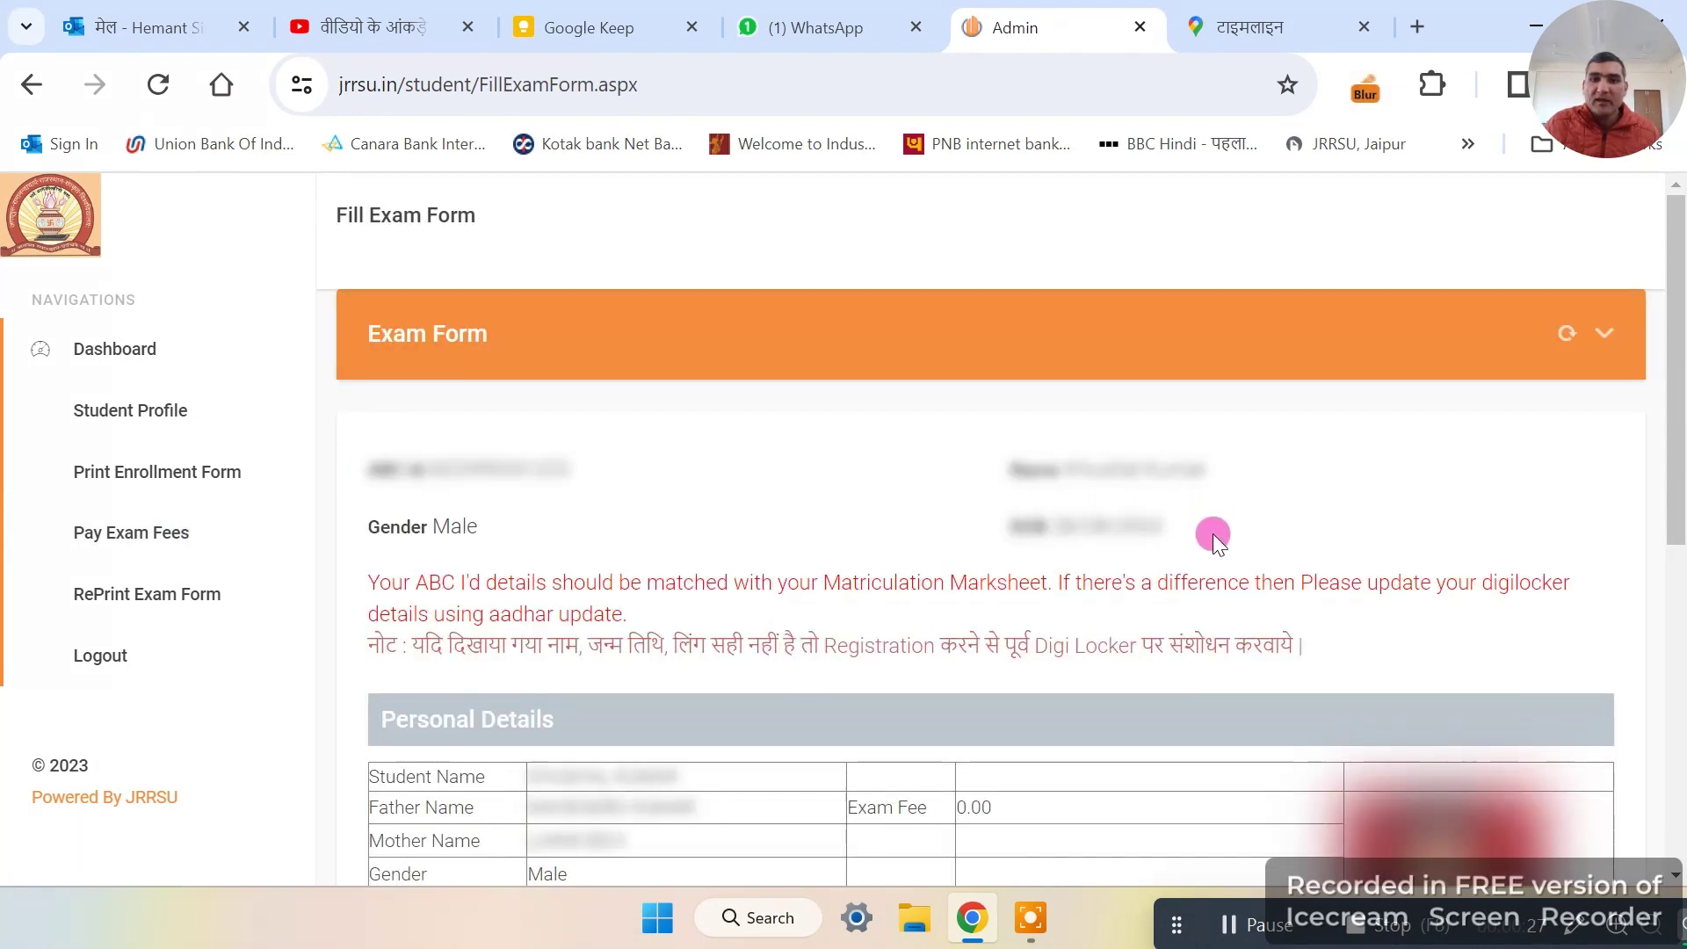
scroll(1178, 567, "down", 1)
scroll(1178, 567, "down", 5)
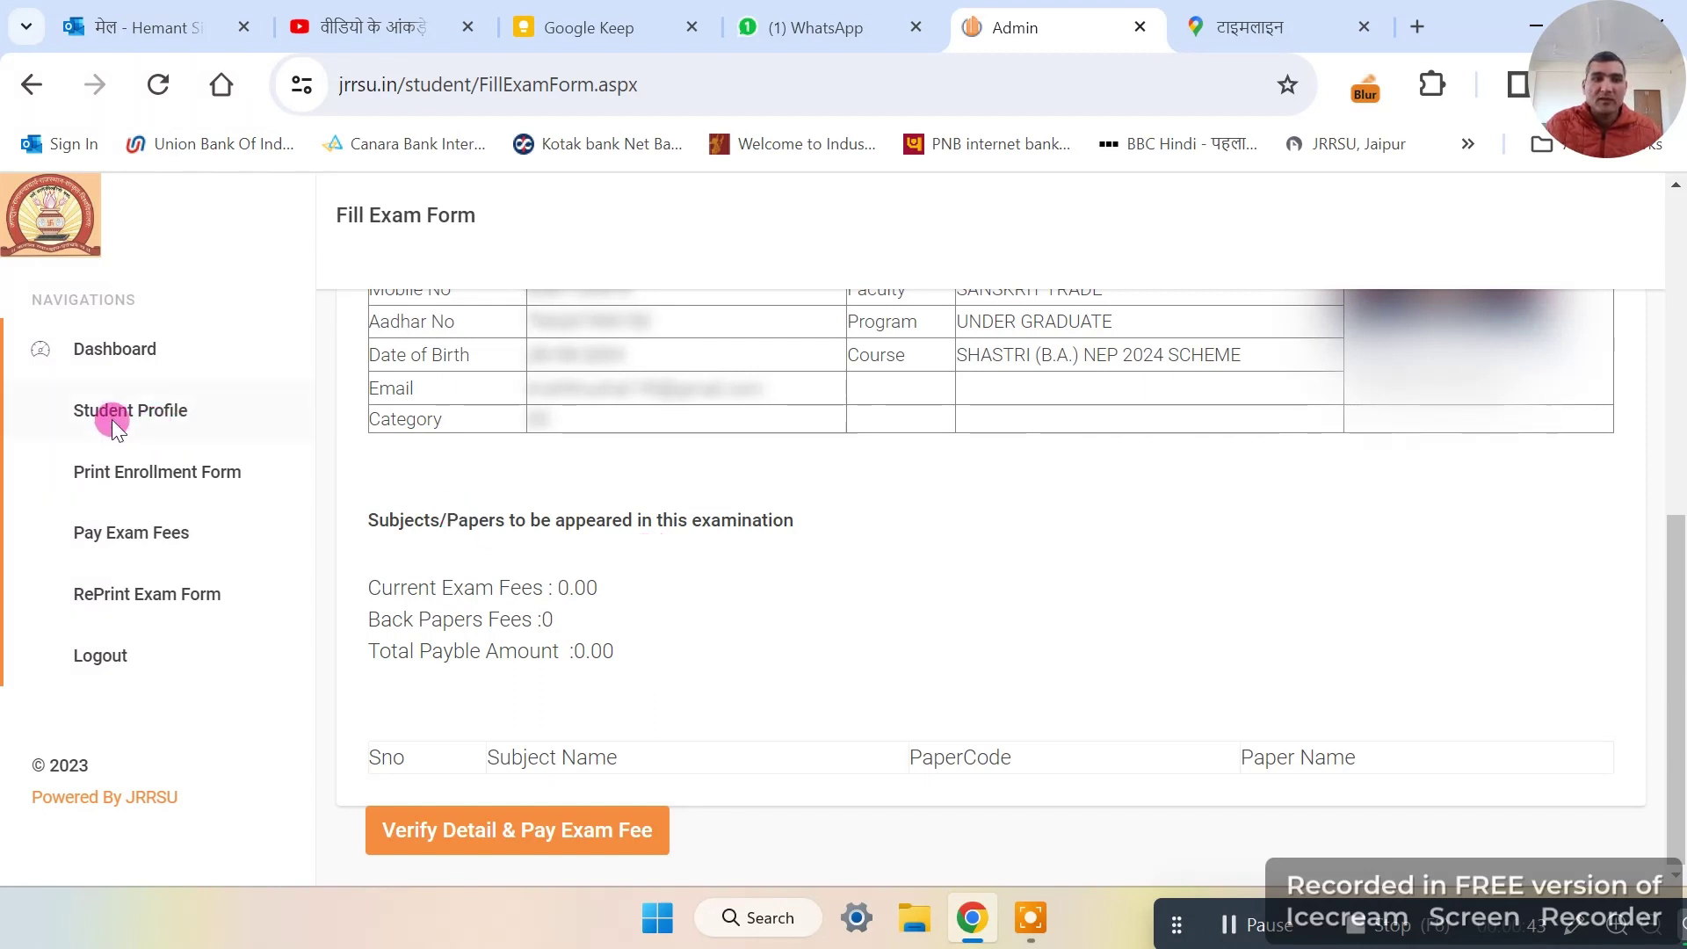
Step: Open the student profile's registration form and set the course to SHASTRI (B.A.) YAERLY SCHEME
left_click(202, 419)
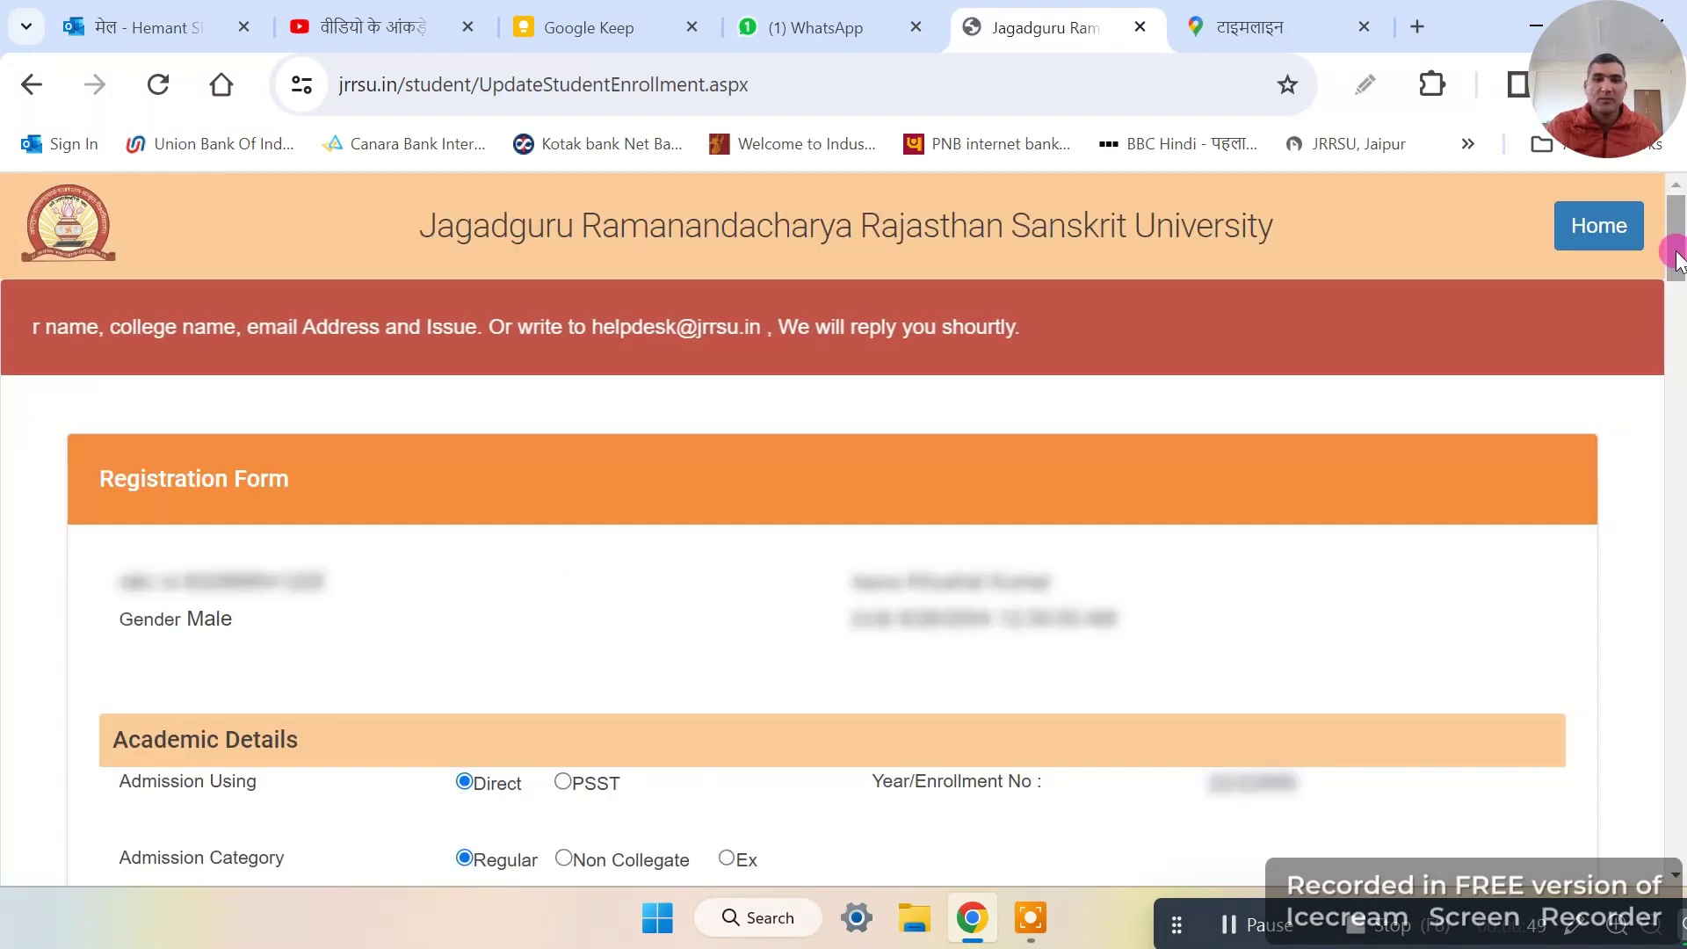
left_click_drag(1679, 261, 1677, 322)
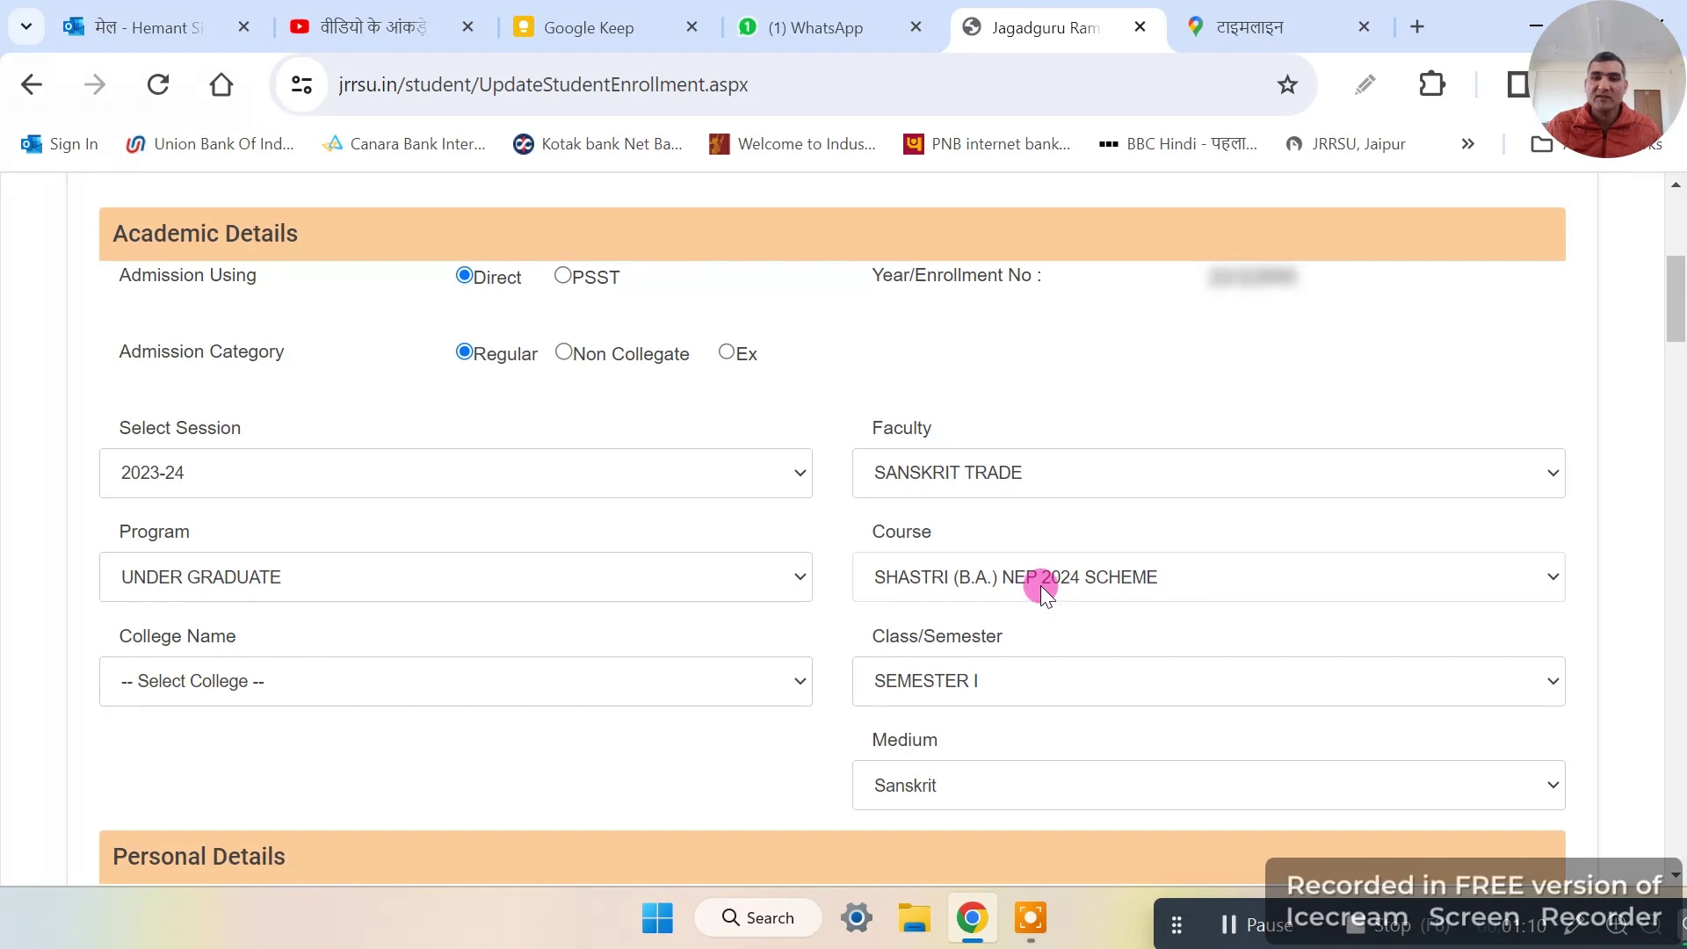
left_click(1110, 583)
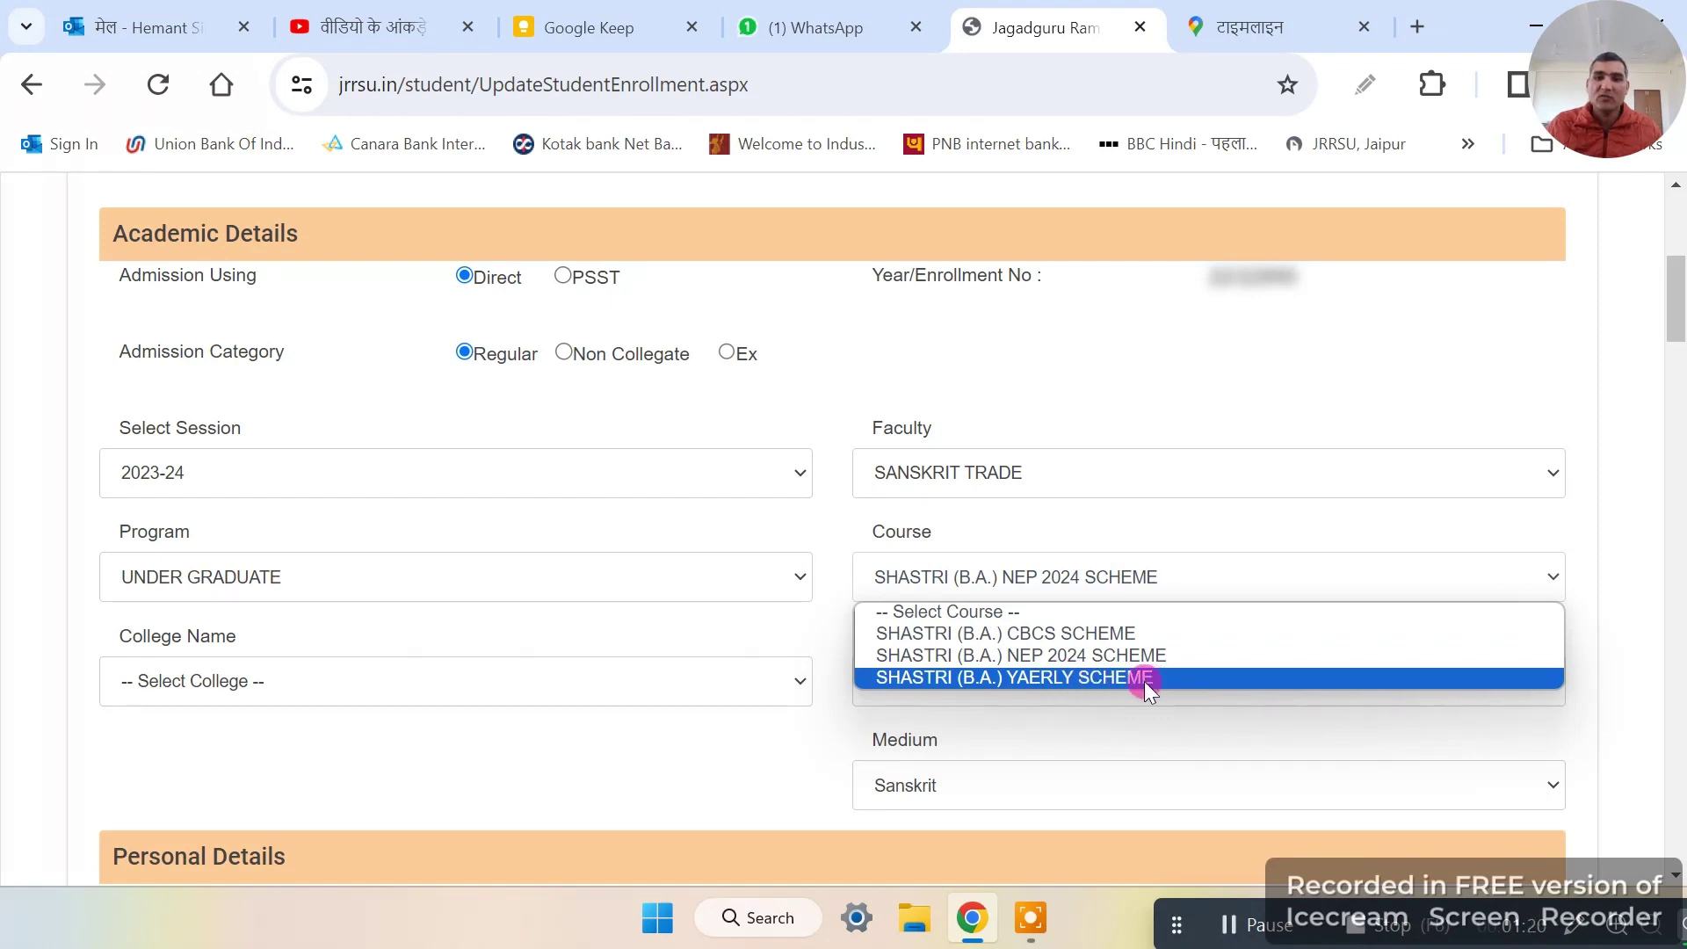
left_click(1082, 682)
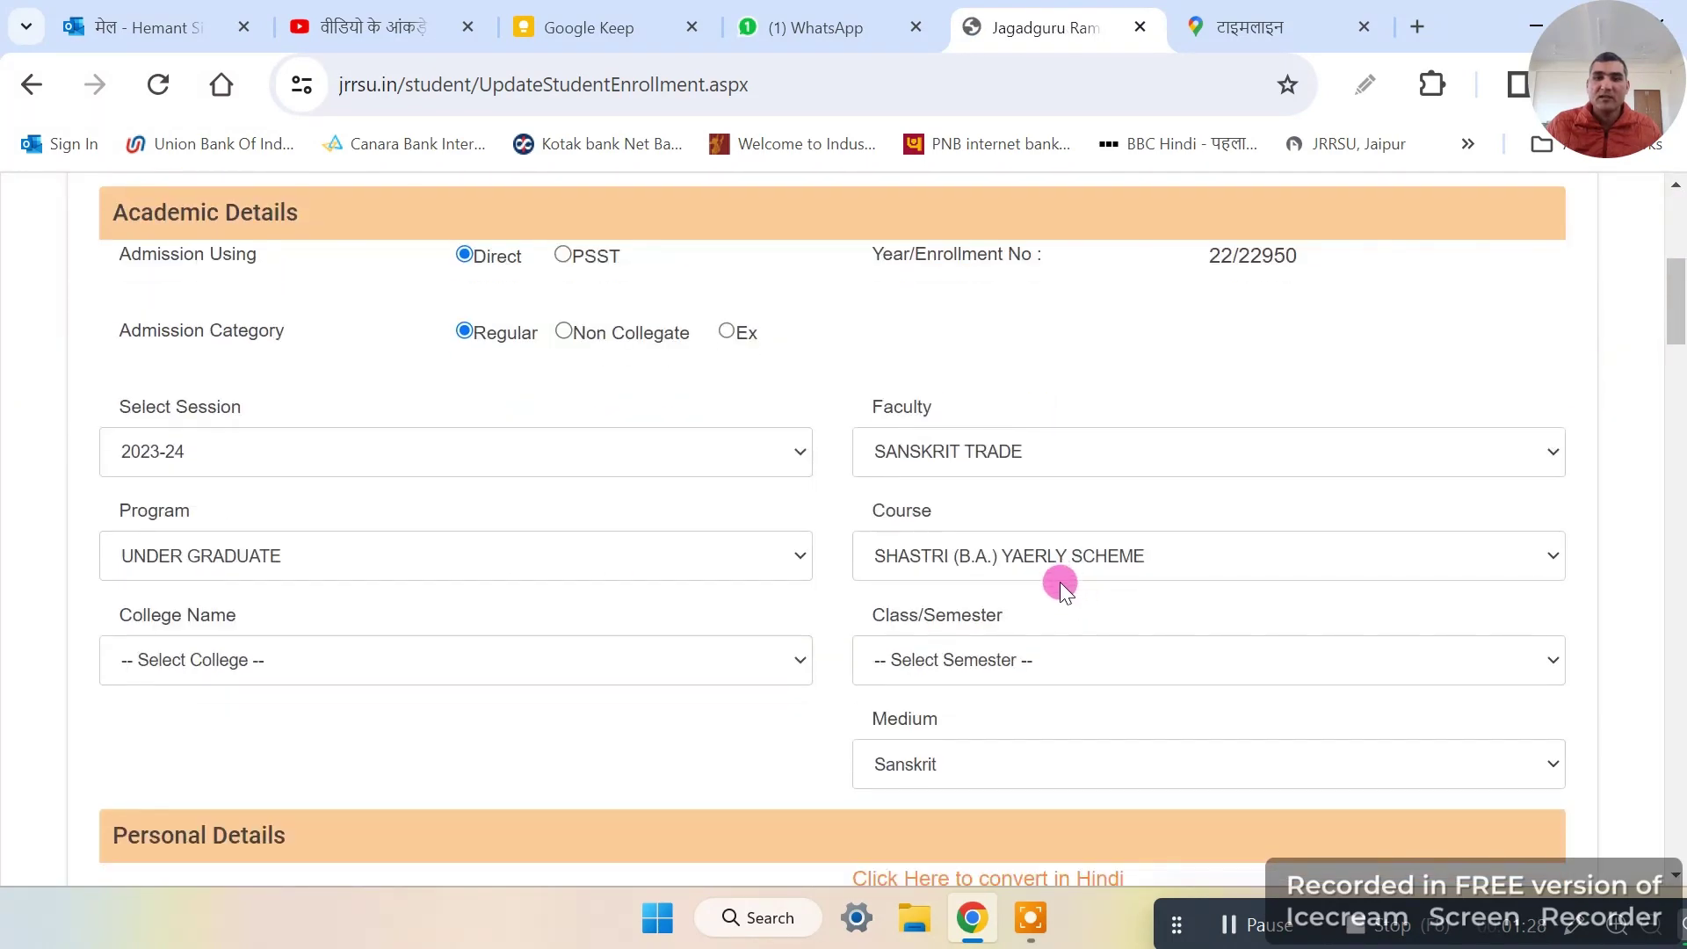
Step: Set the class/semester to Part II in the academic details
scroll(1060, 582, "down", 1)
left_click(976, 524)
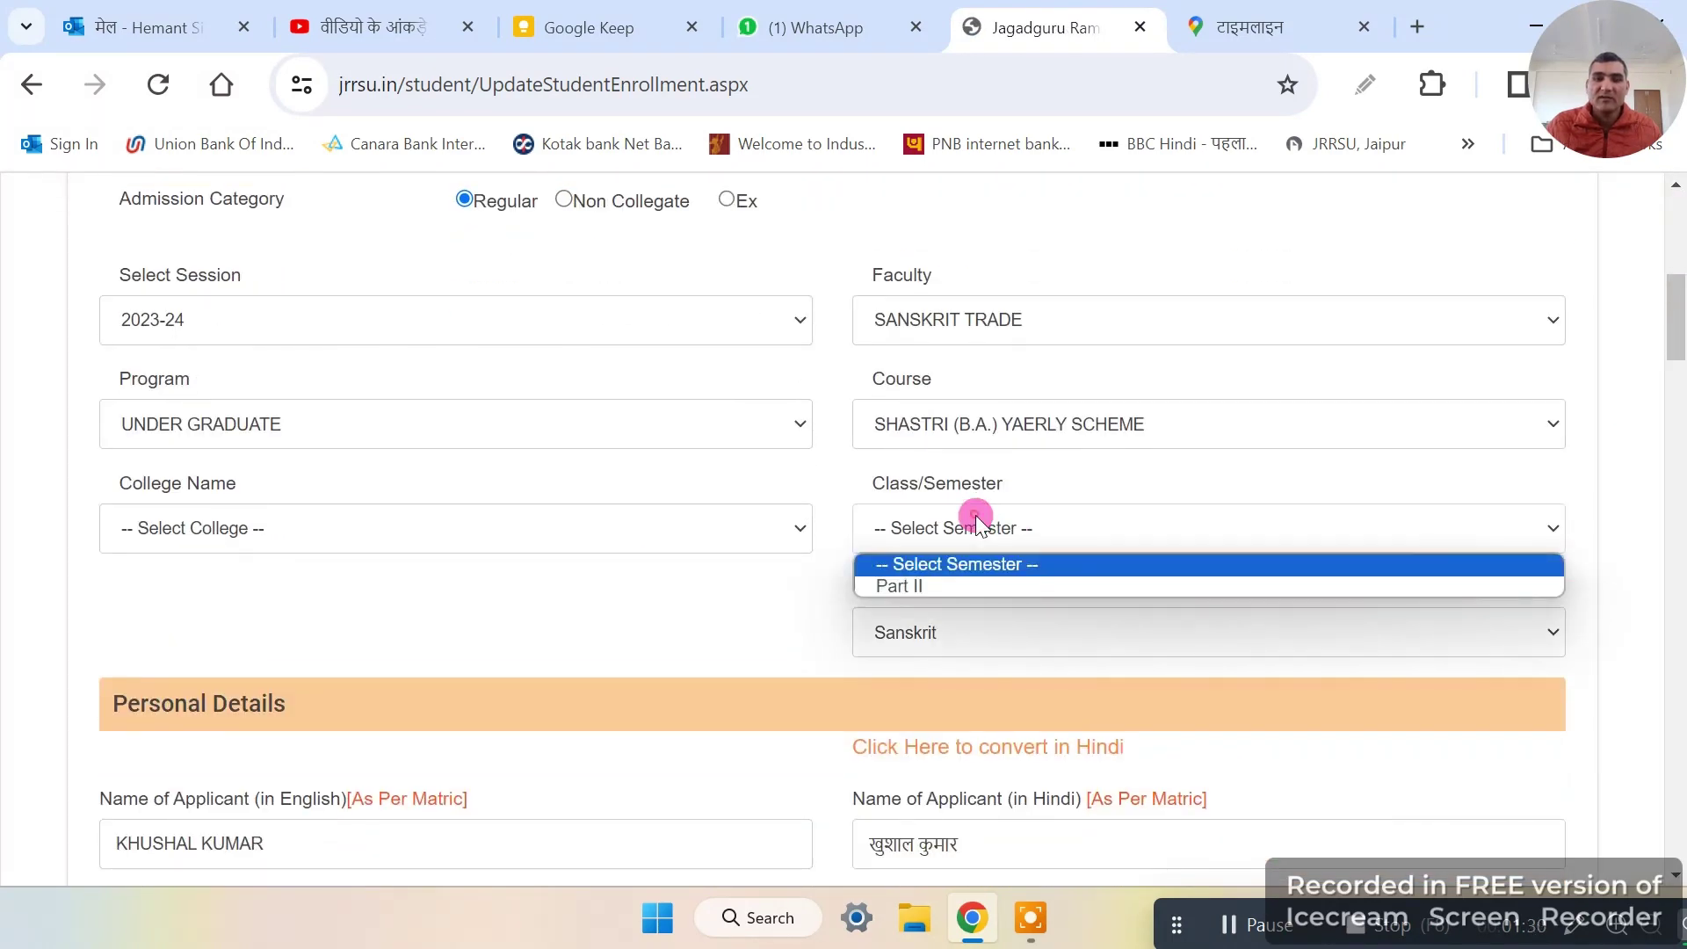
left_click(983, 582)
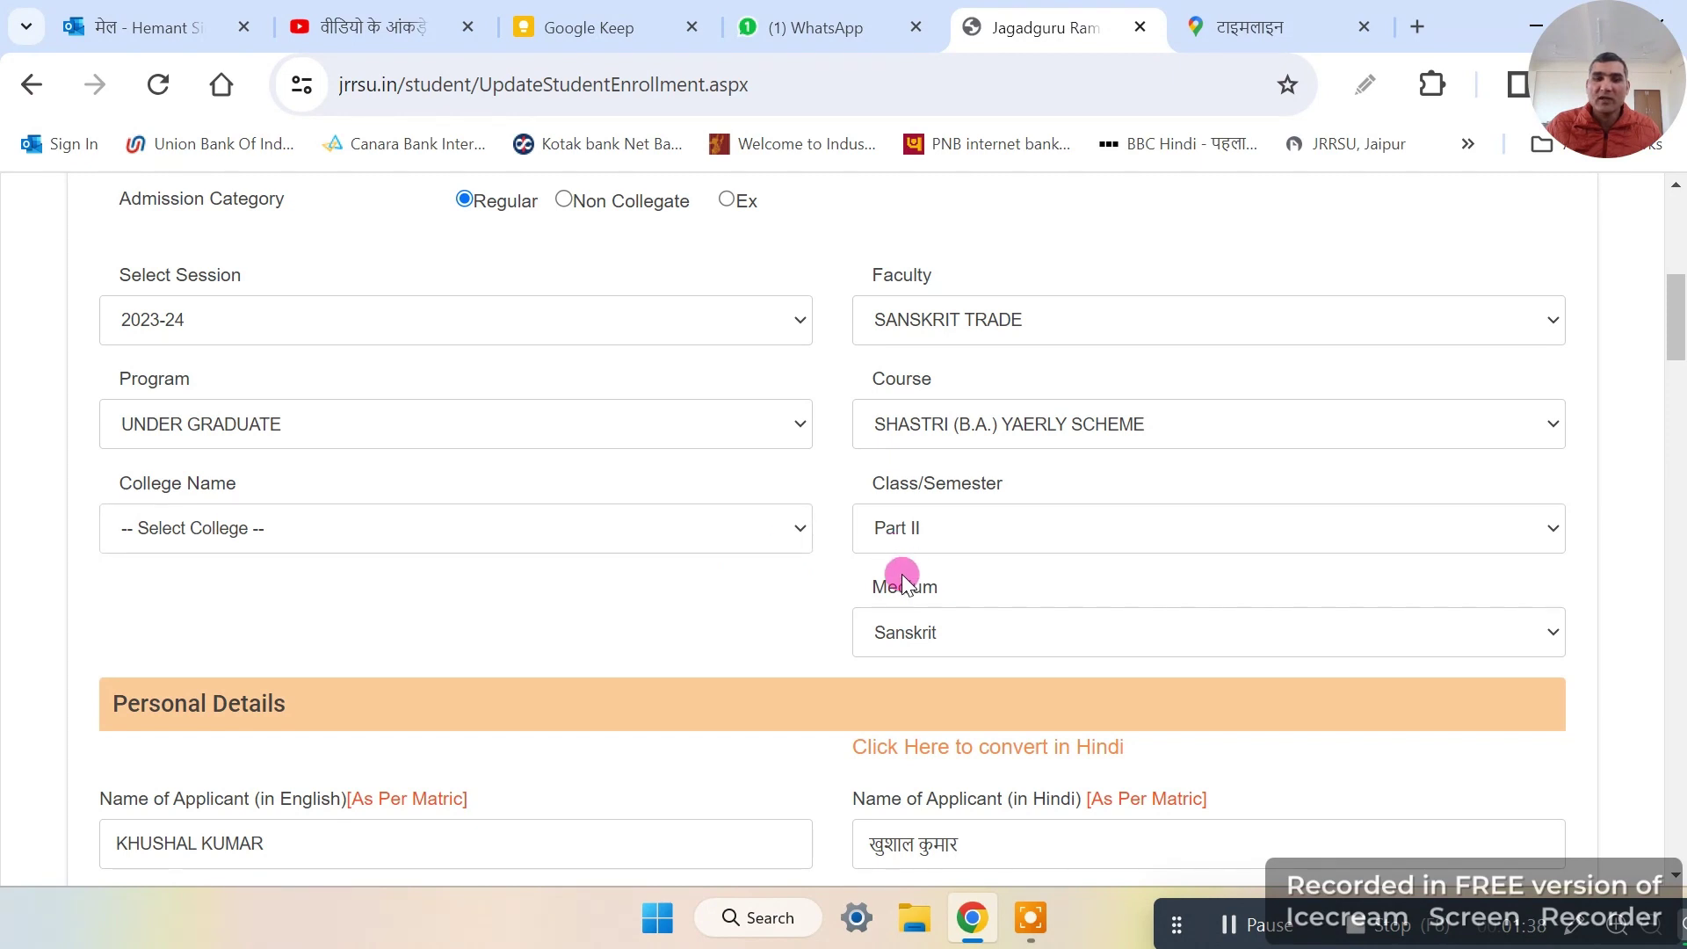
scroll(905, 575, "up", 1)
scroll(905, 580, "down", 1)
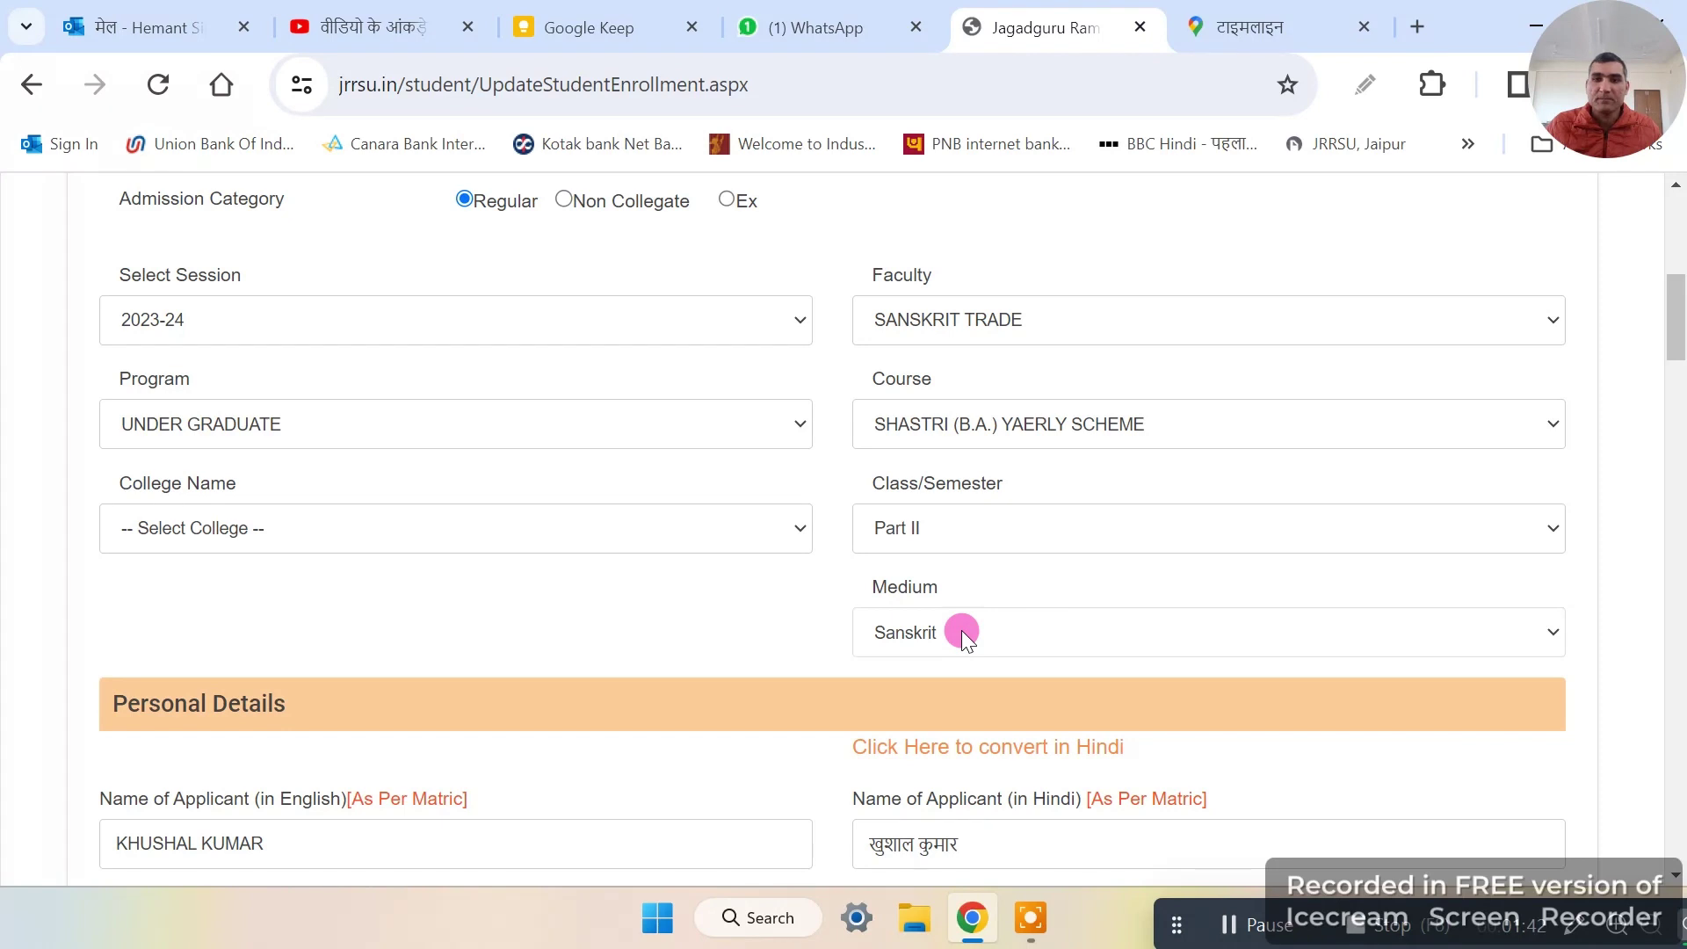
Step: Add the Part II GROUP 1 (Core Compulsory) papers 1004-1-ELEMENTARY COMPUTER and 1004-9-ELEMENTARY COMPUTER to the examination papers
scroll(1130, 473, "down", 15)
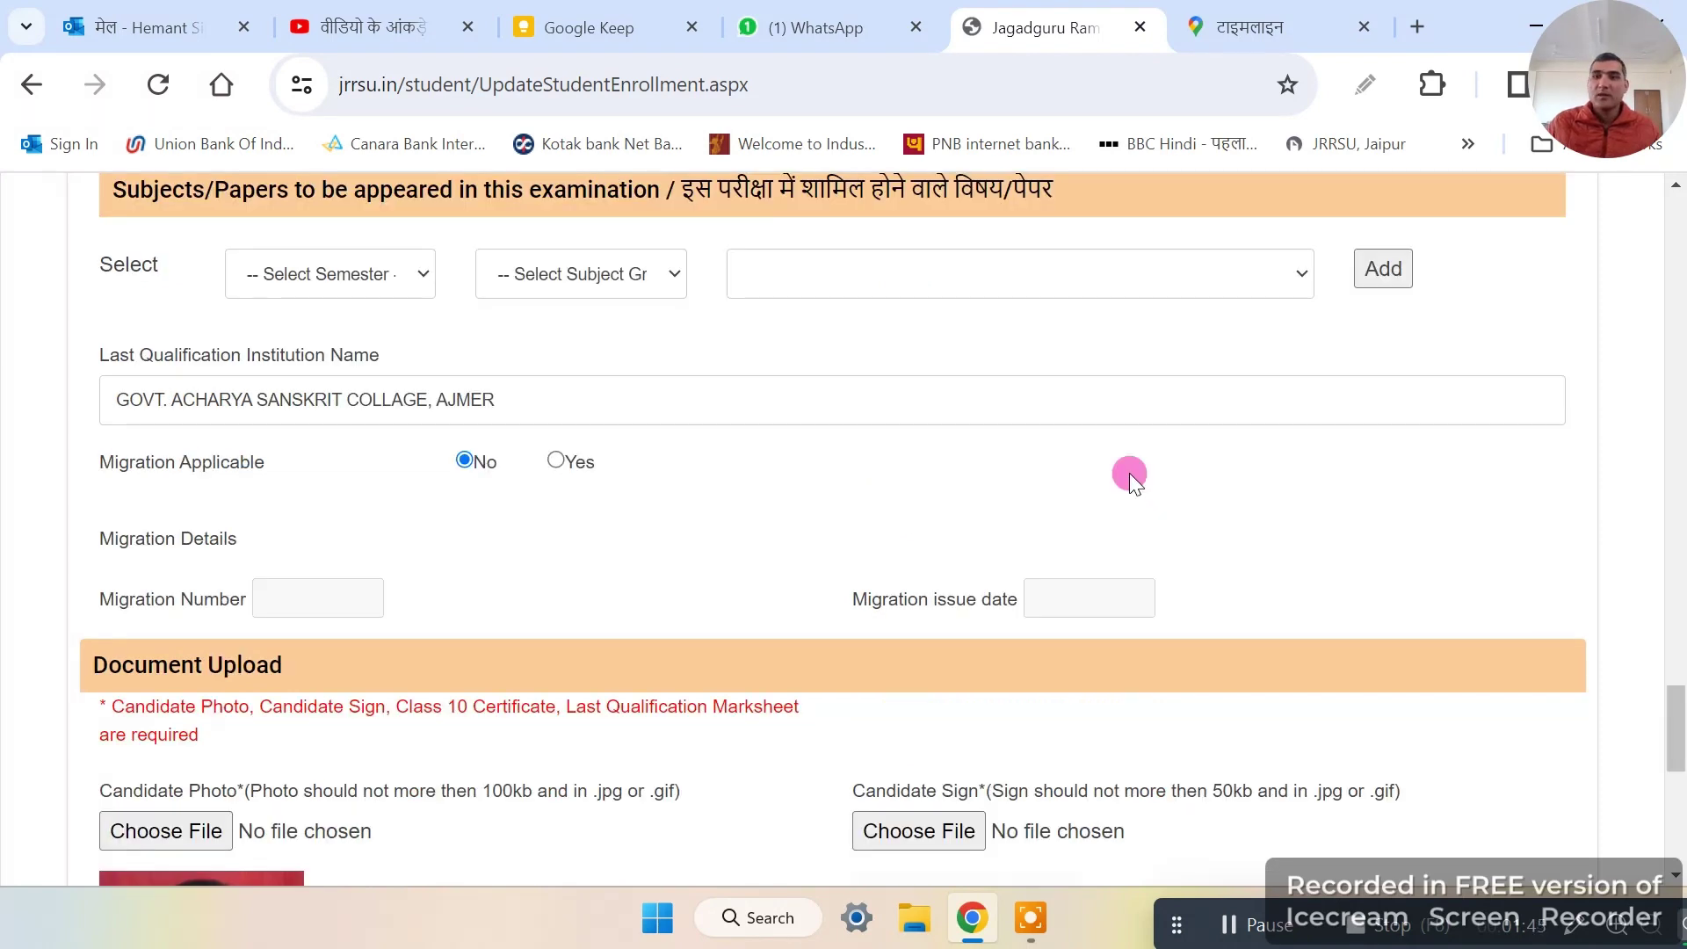
left_click(388, 281)
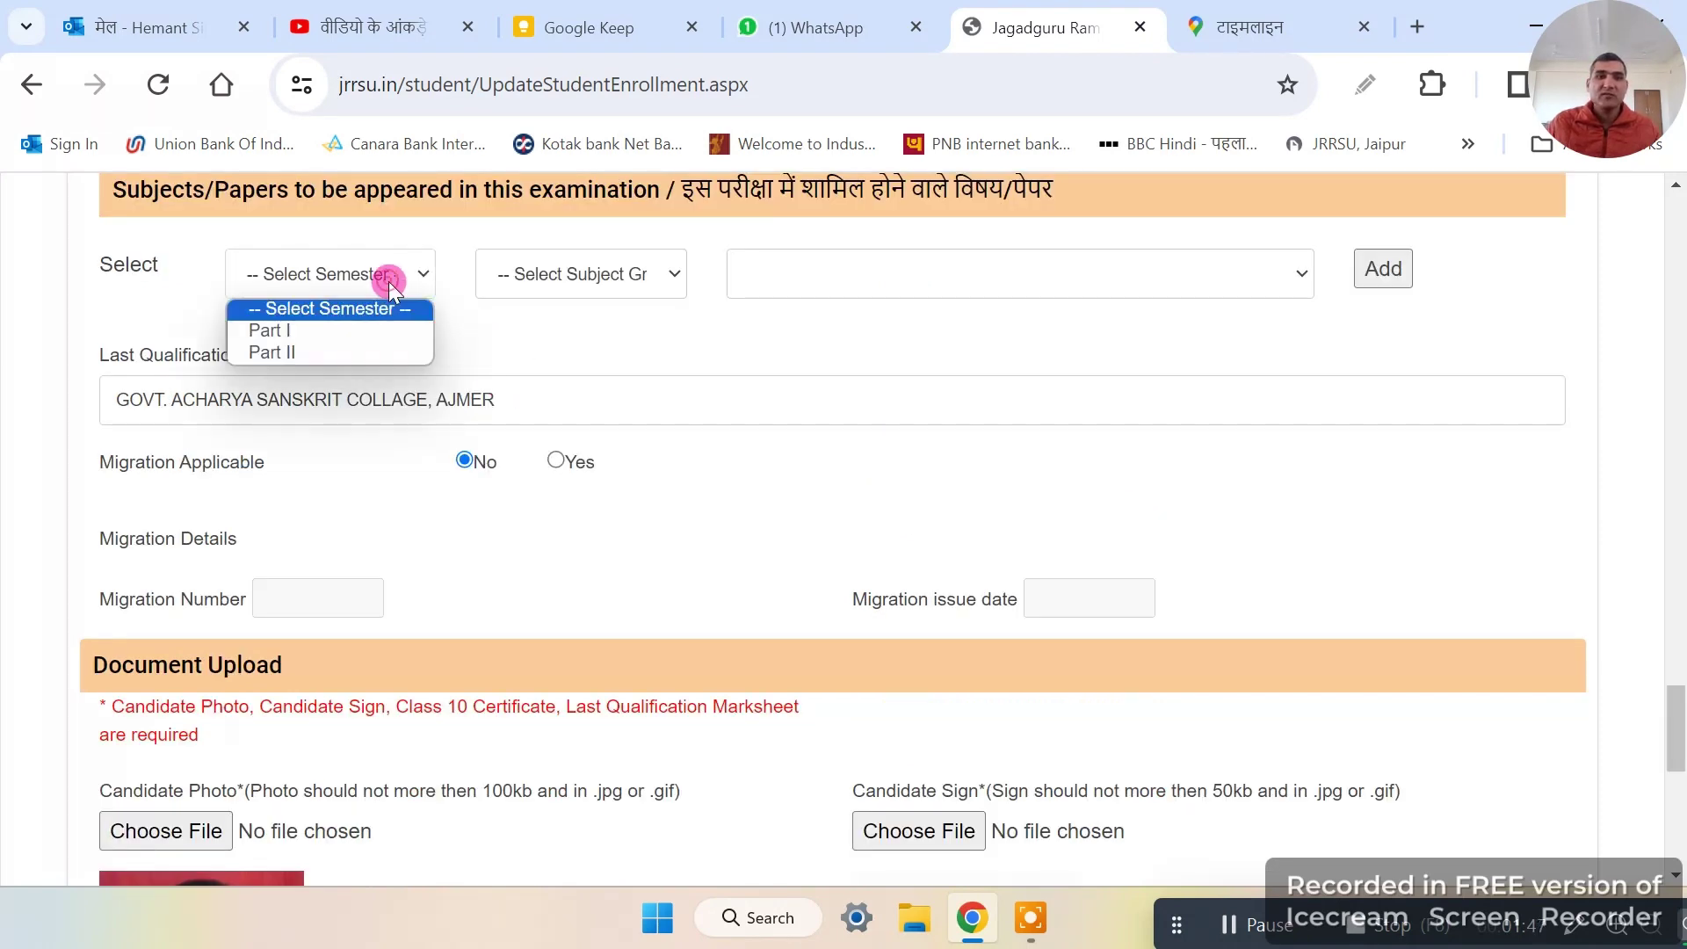
left_click(366, 351)
left_click(594, 274)
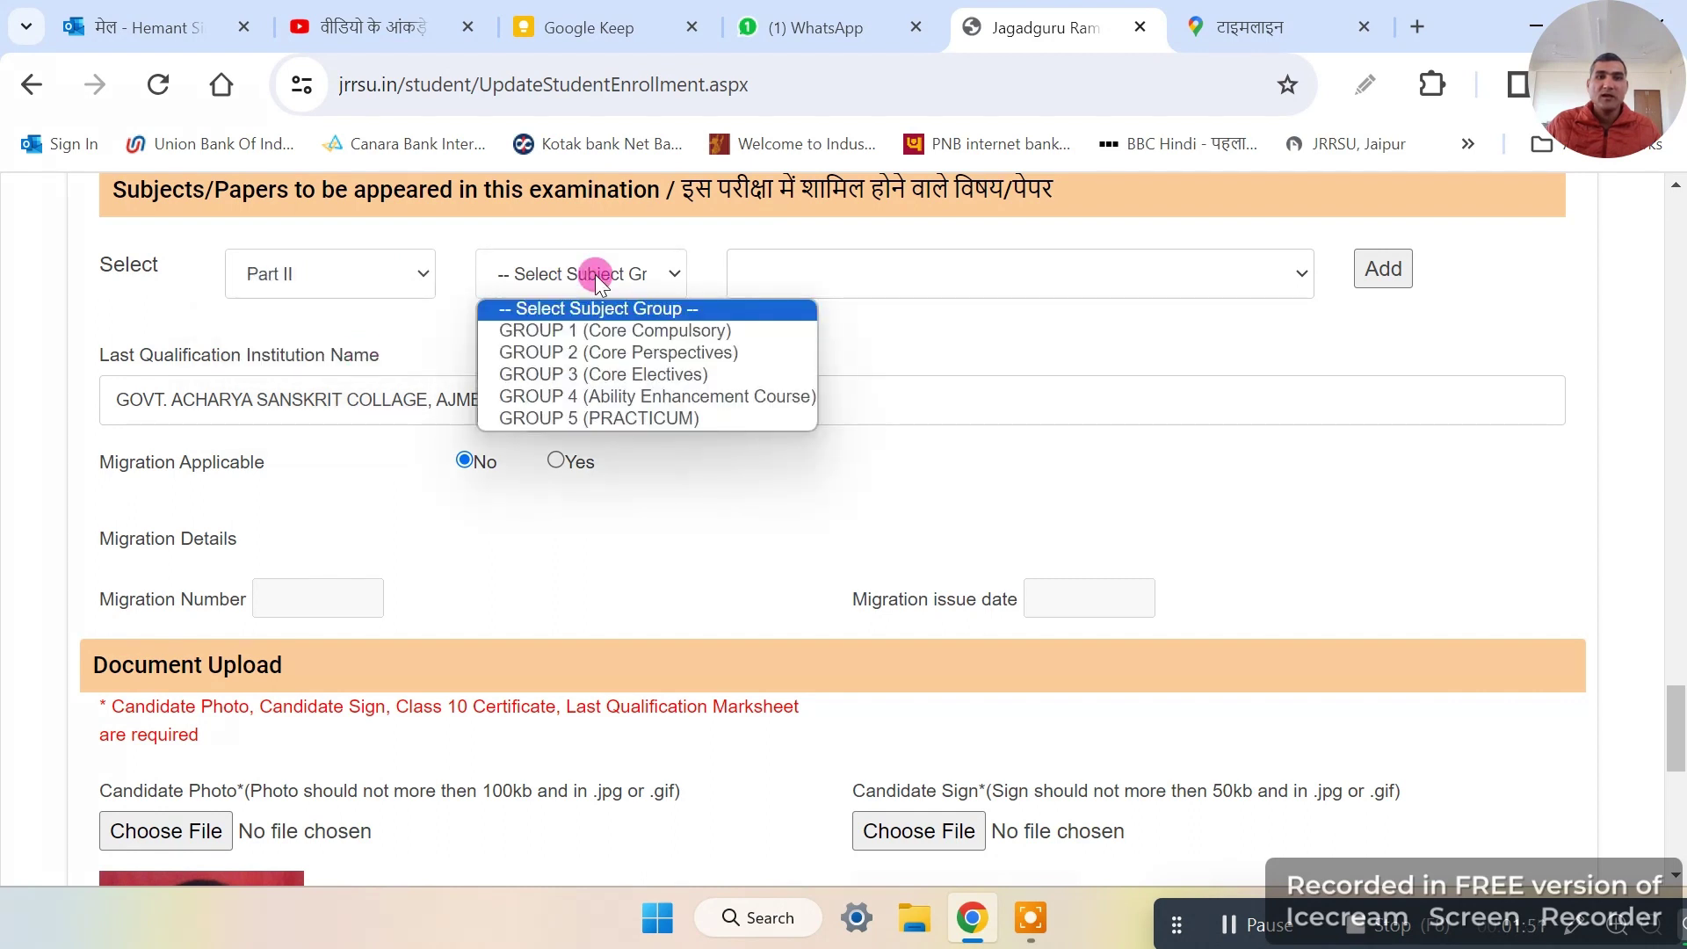
left_click(647, 329)
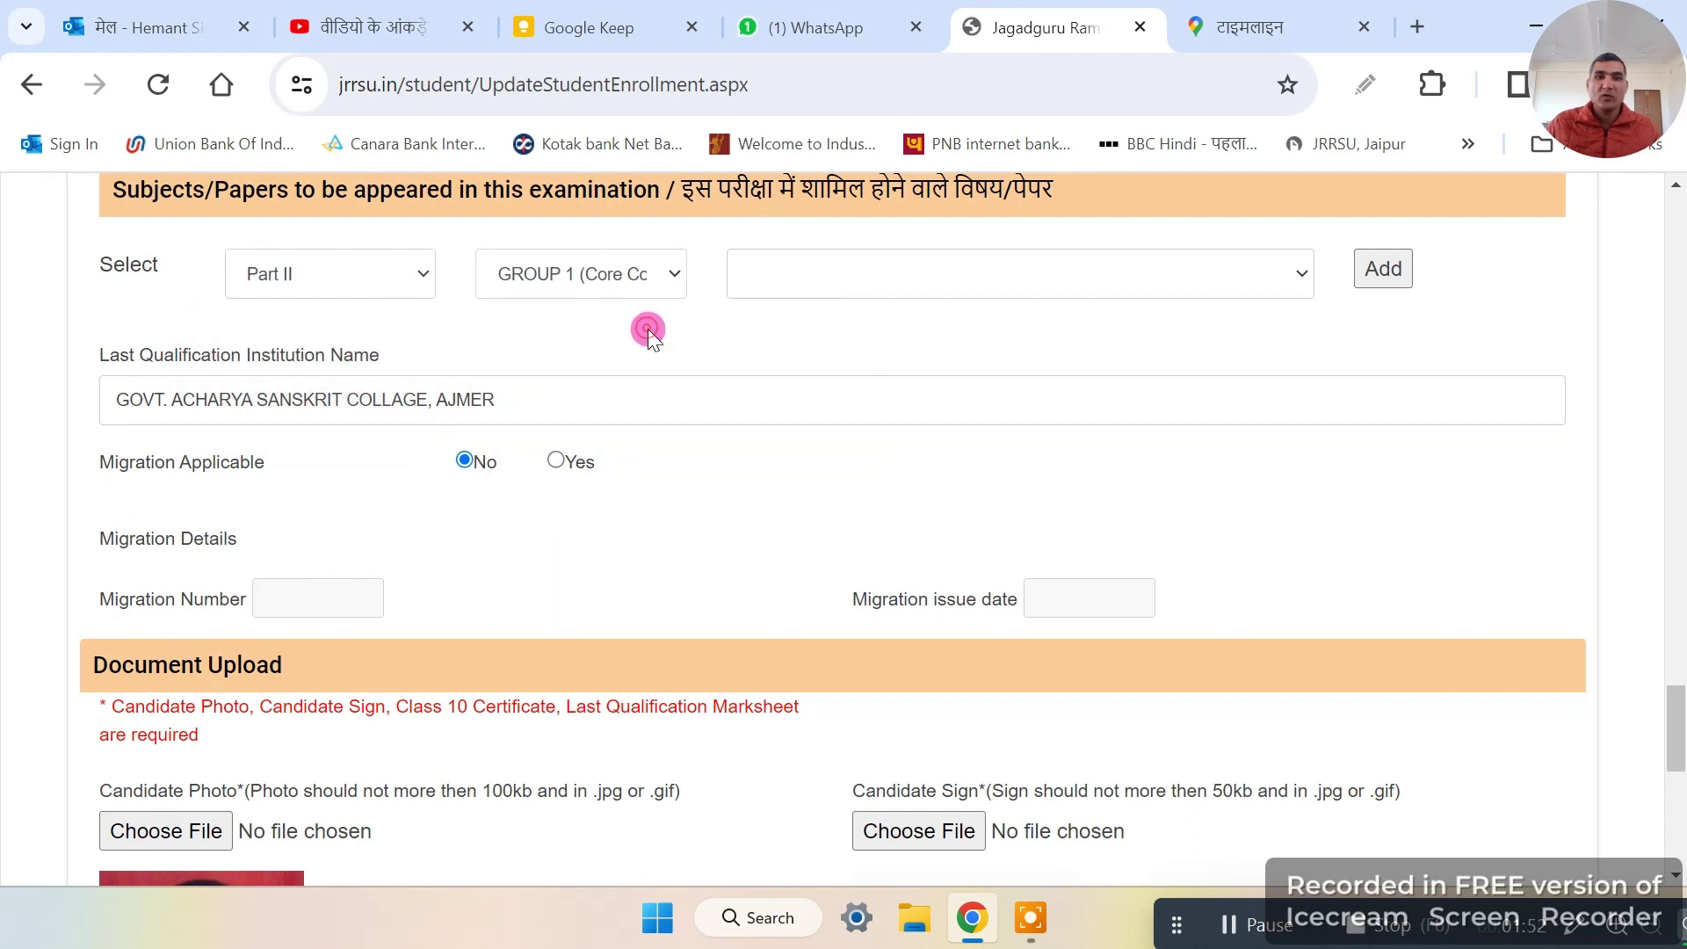
left_click(1049, 276)
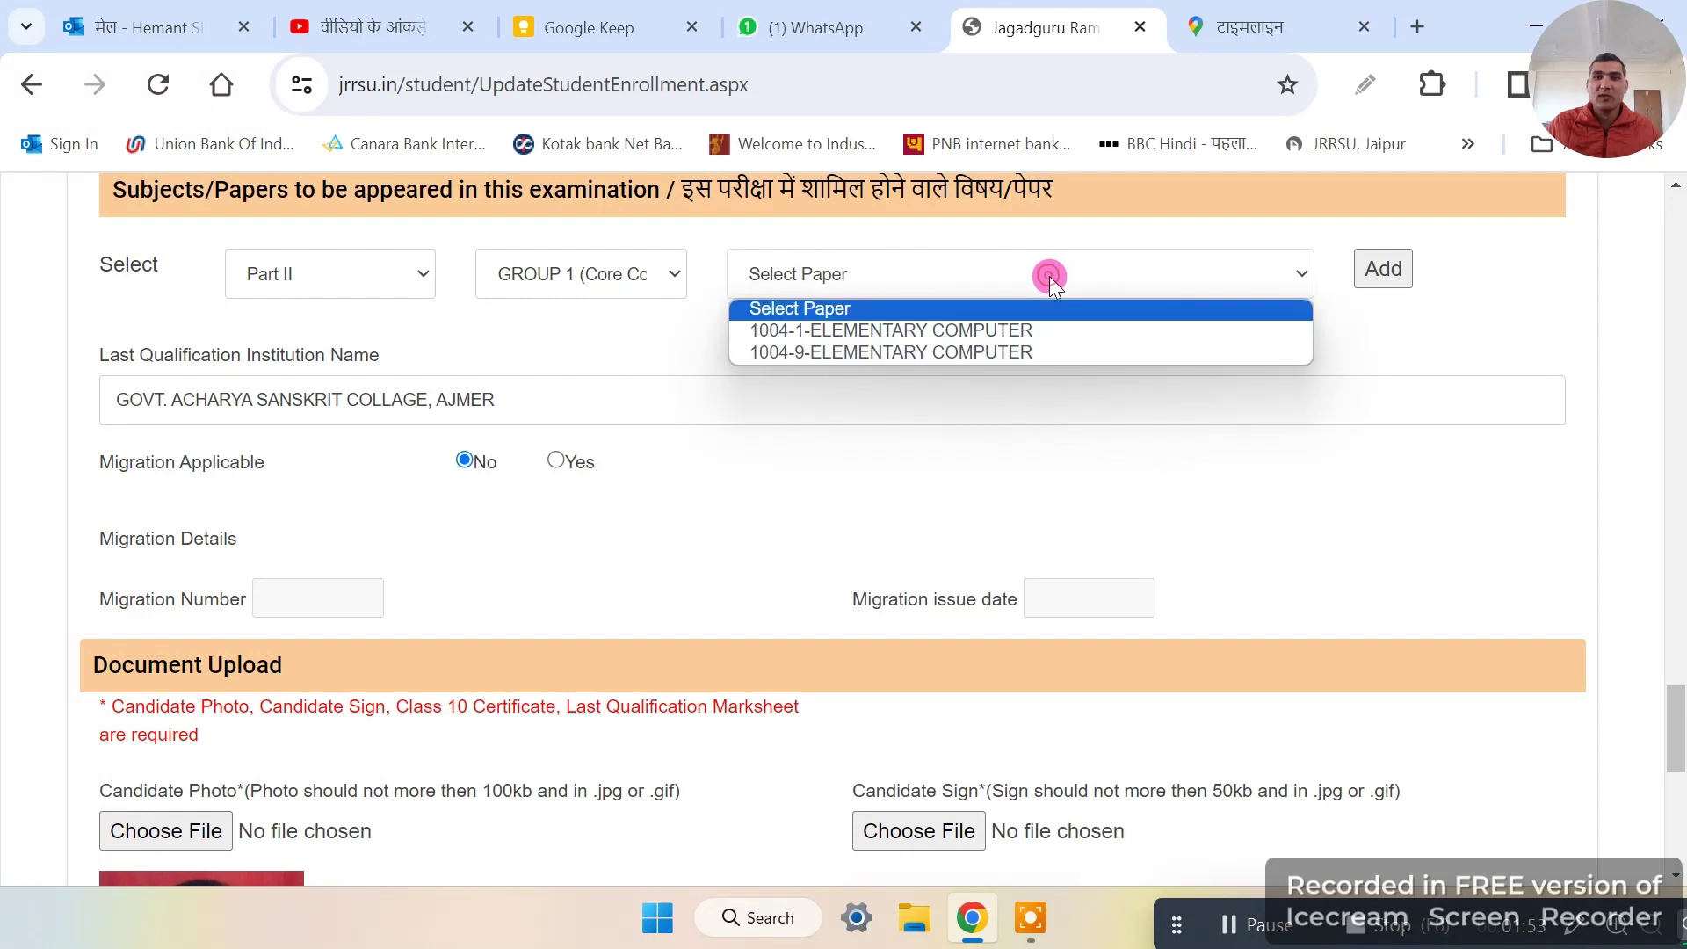
left_click(1047, 322)
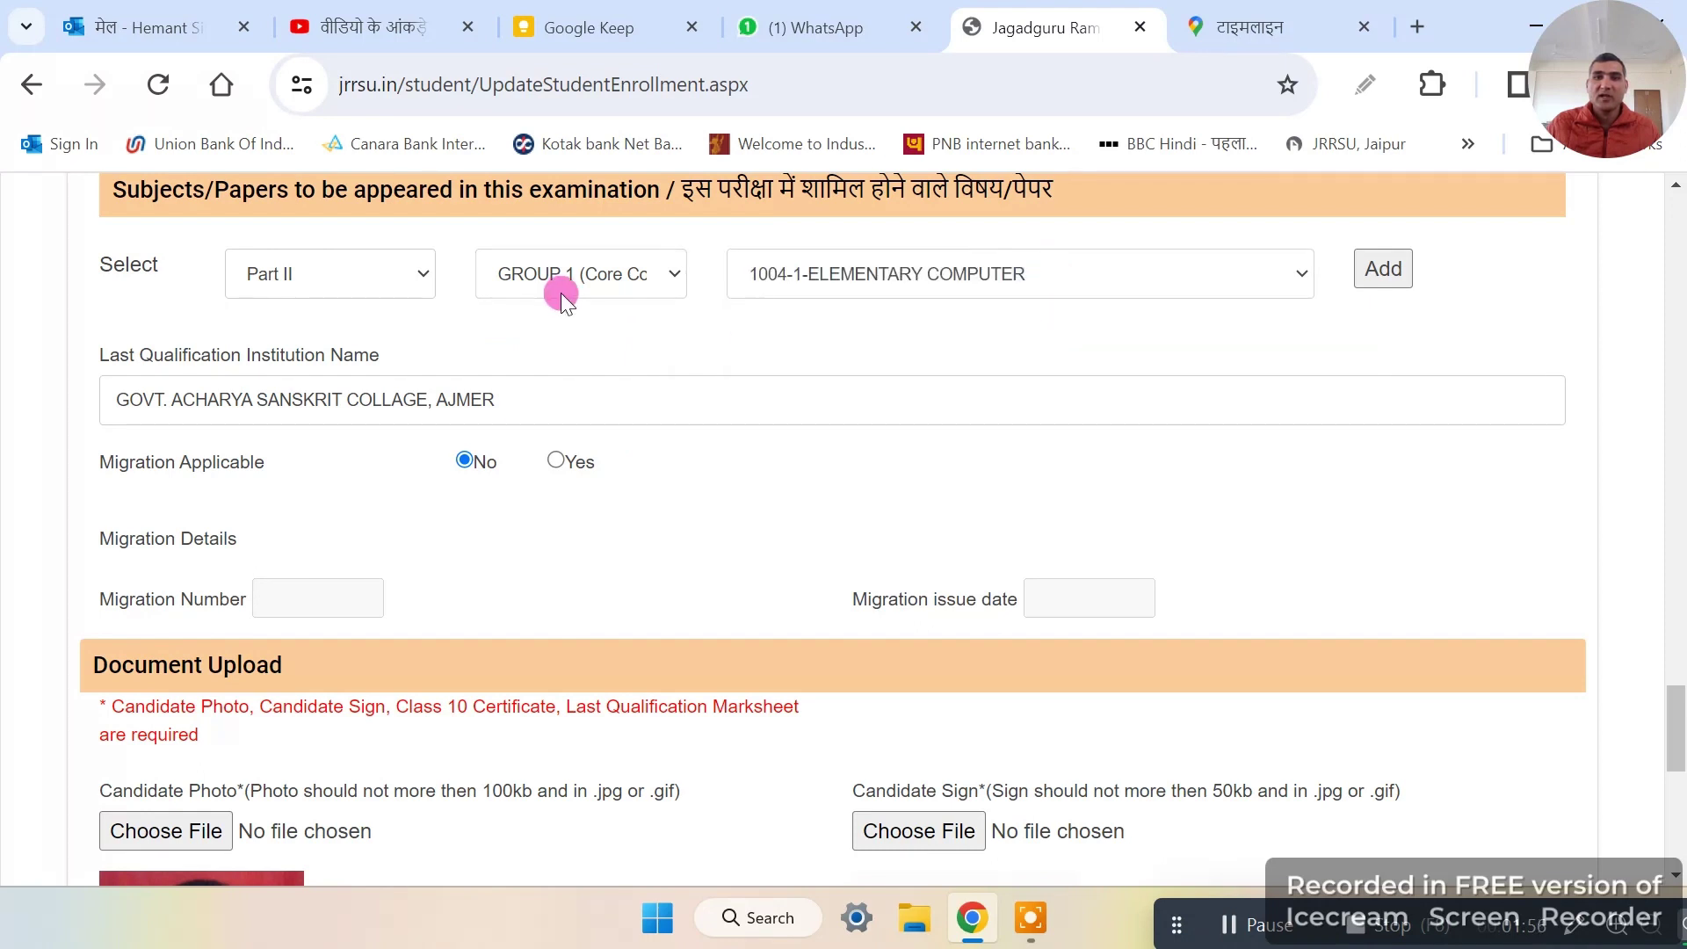
left_click(1382, 268)
left_click(864, 287)
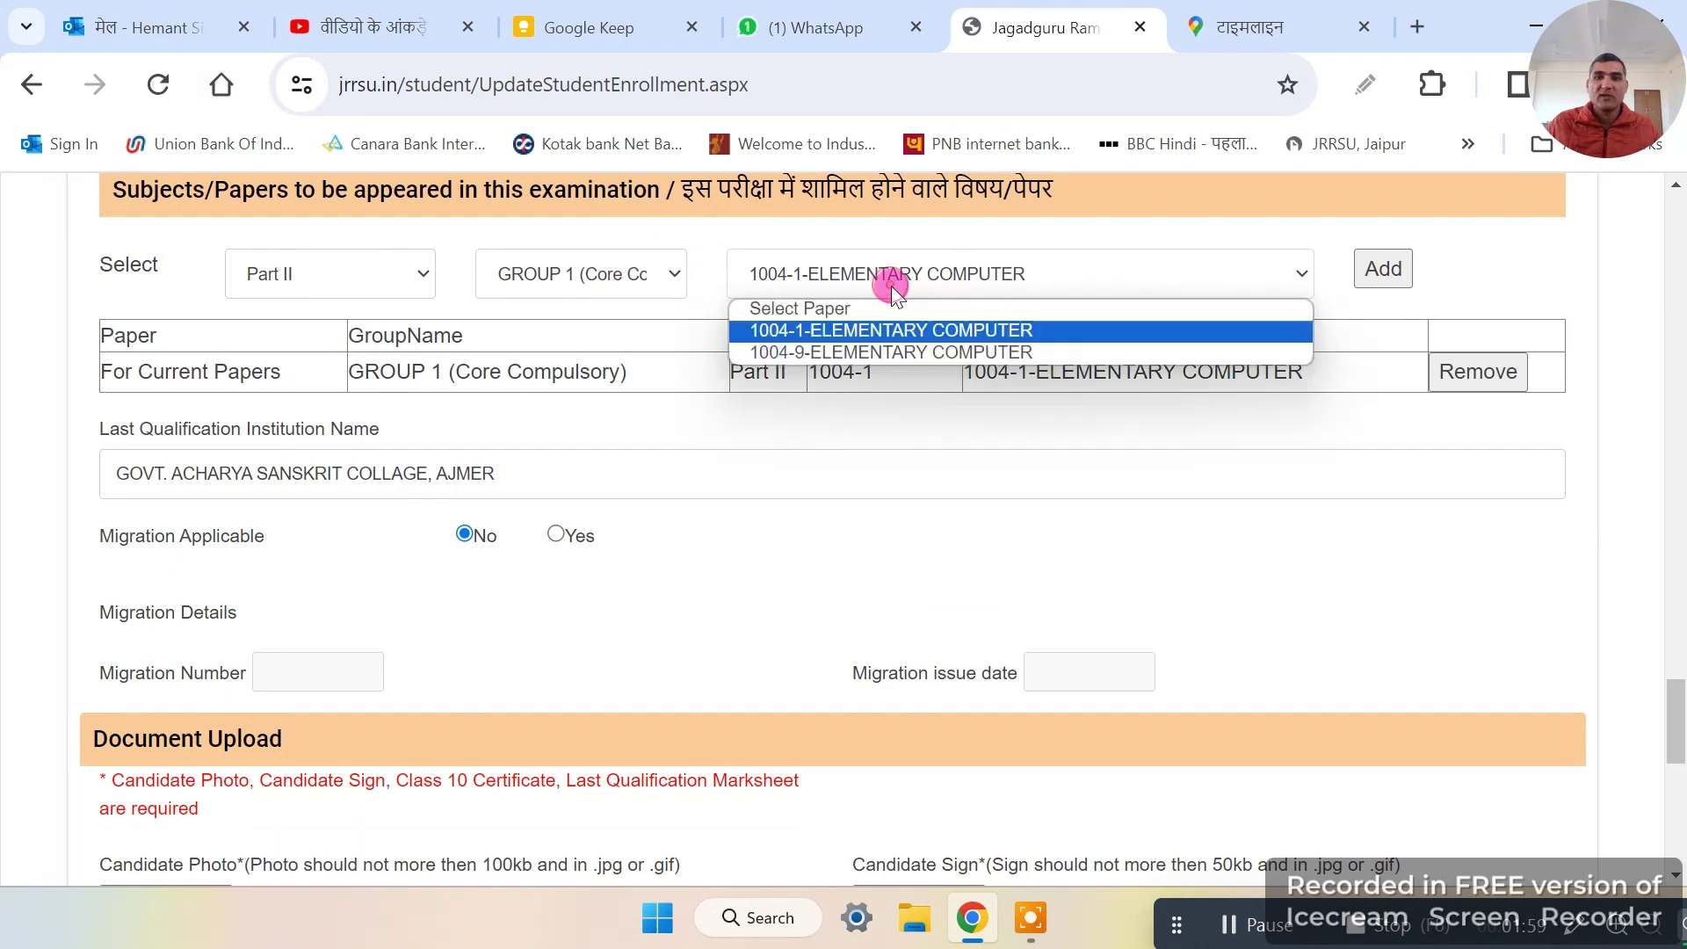
left_click(969, 352)
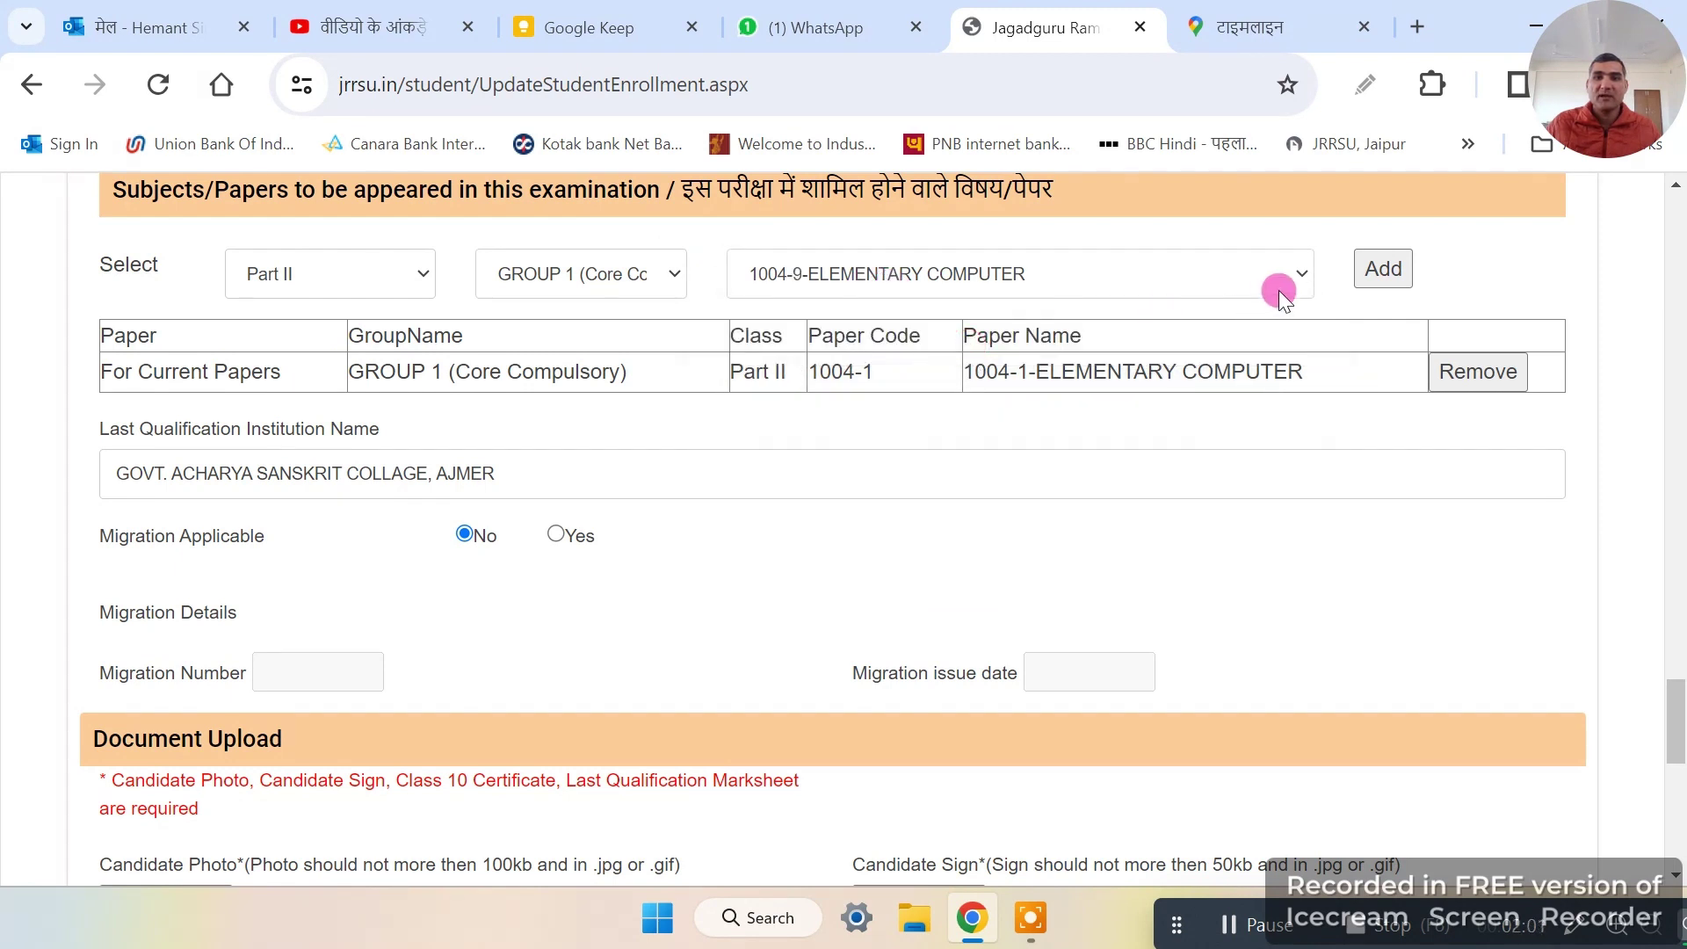
left_click(1384, 269)
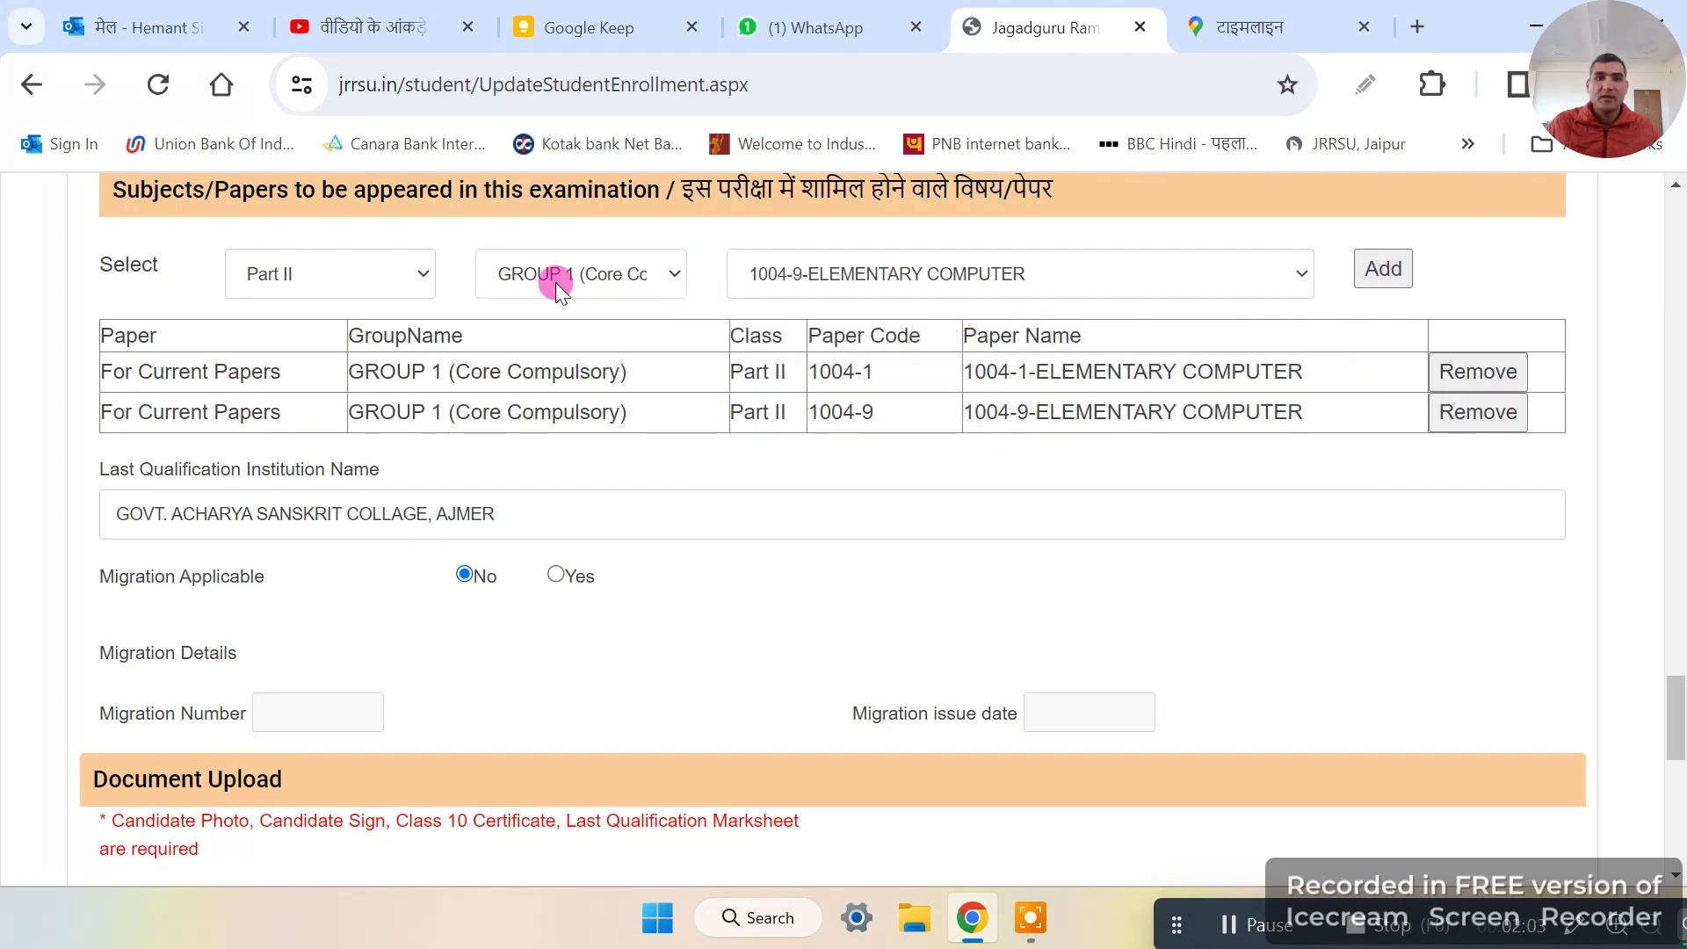
Step: Add the paper 2139-1-SAHITYA from GROUP 2 (Core Perspectives) to the Part II examination papers
left_click(556, 282)
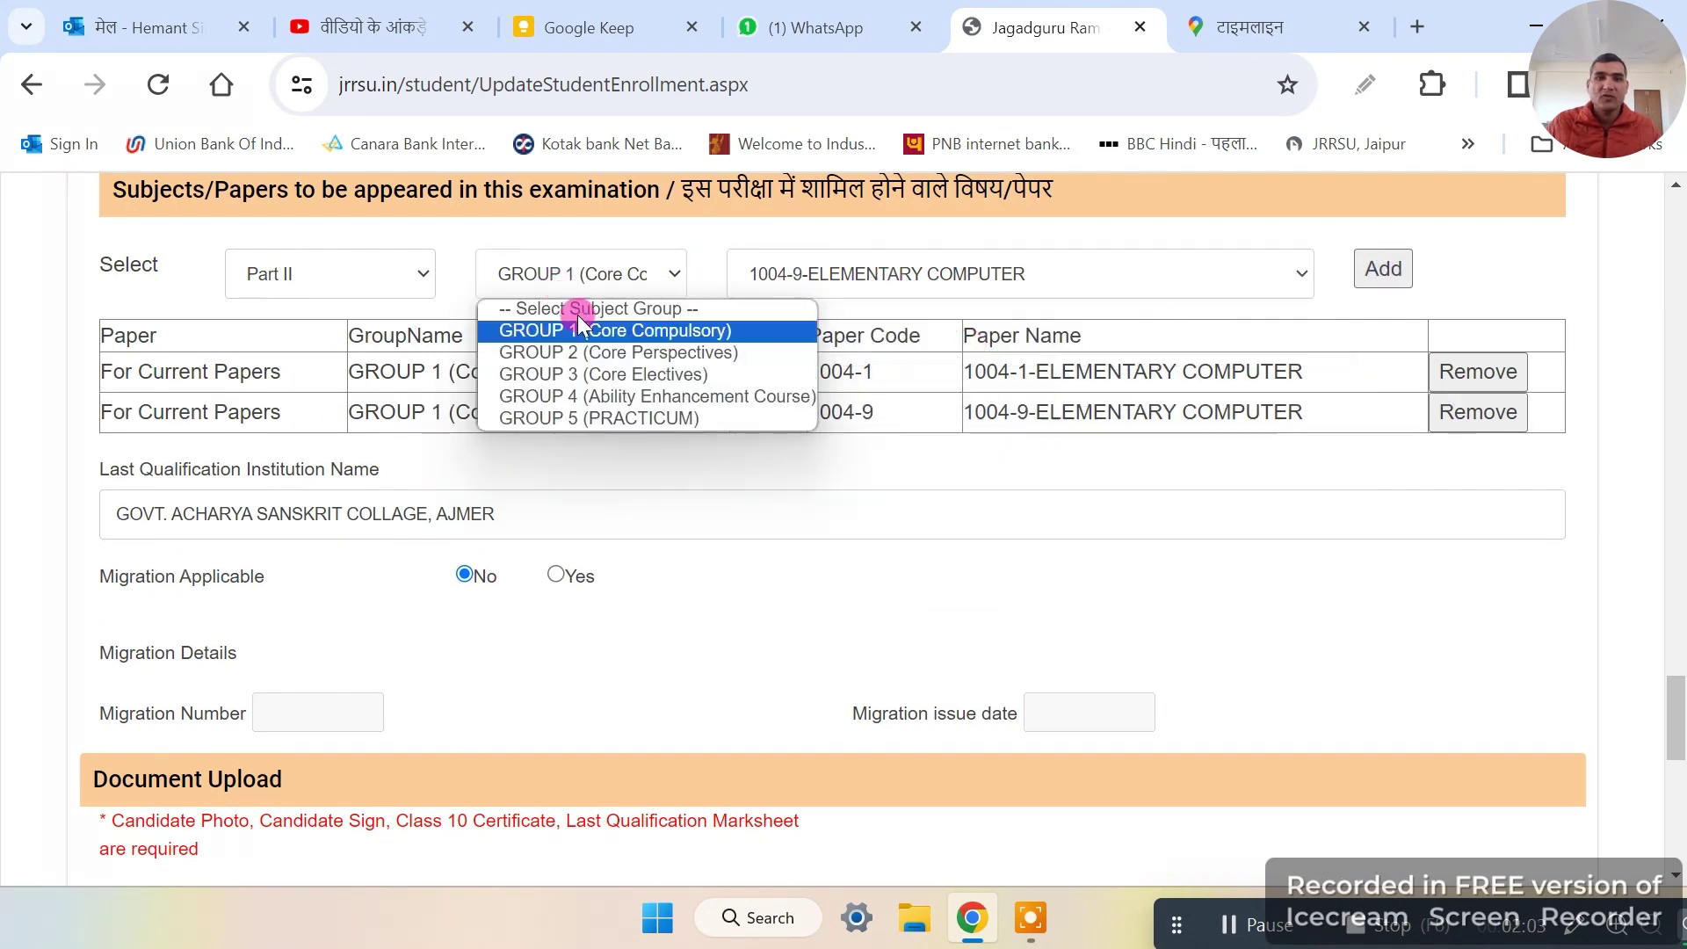
left_click(597, 356)
left_click(879, 282)
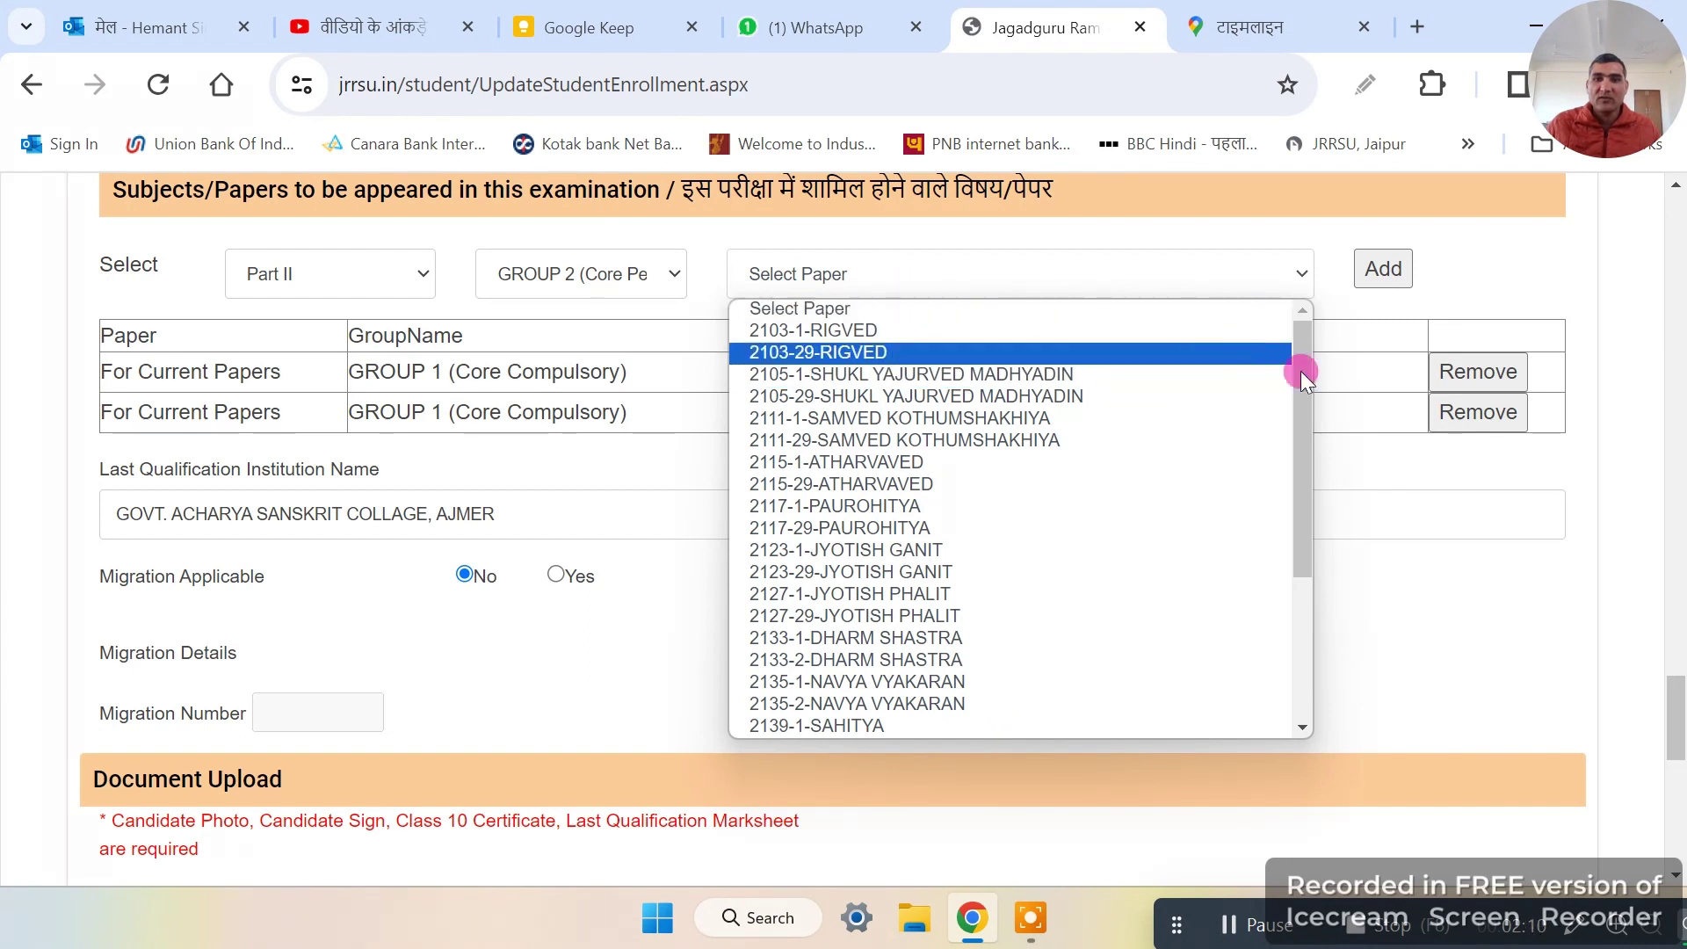
left_click_drag(1301, 371, 1318, 519)
scroll(996, 485, "up", 2)
scroll(1020, 498, "down", 2)
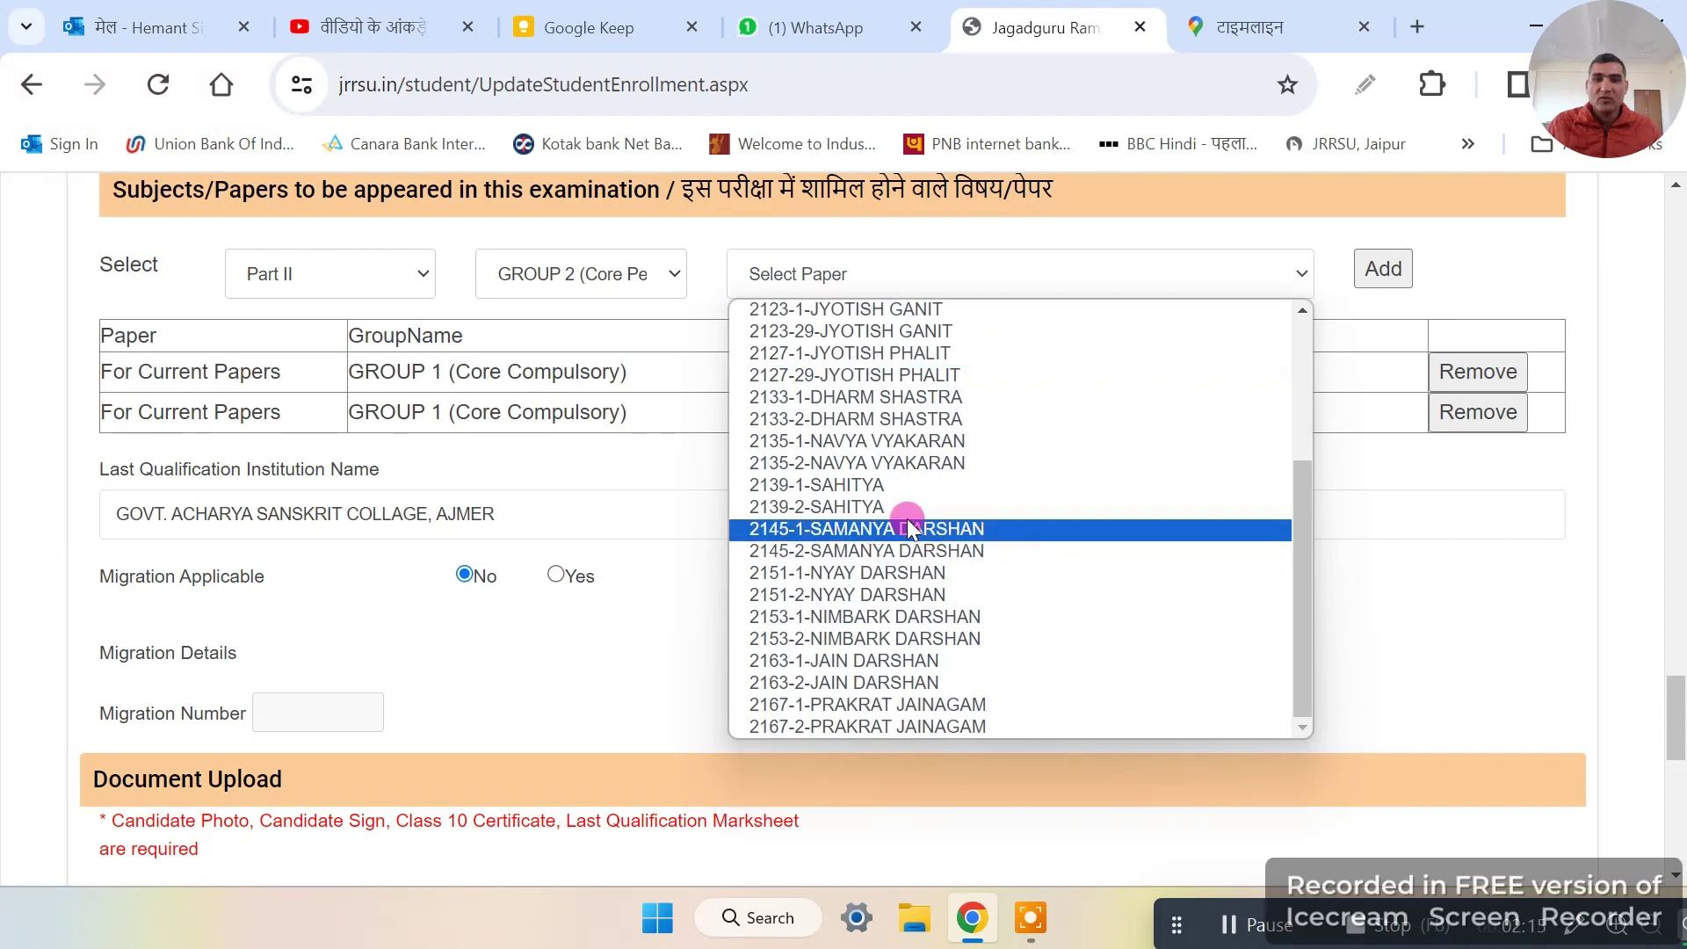
left_click(893, 488)
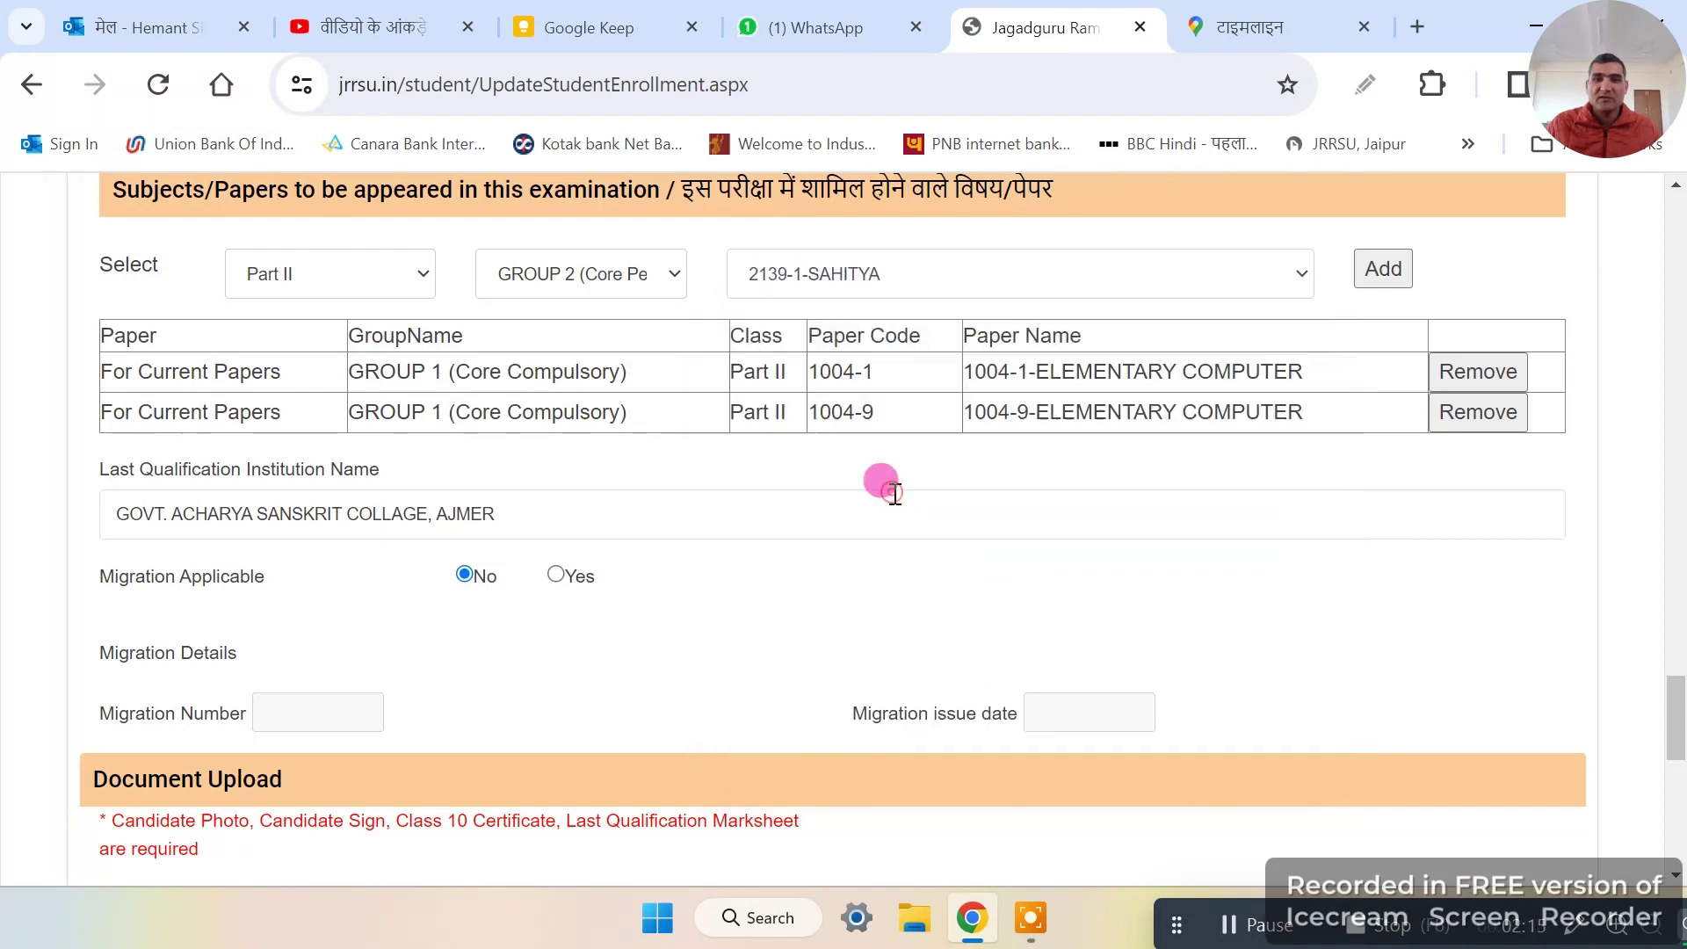
left_click(1385, 268)
Step: Add the second Sahitya paper, 2139-2-SAHITYA, and look over the remaining GROUP 2 paper choices
left_click(903, 290)
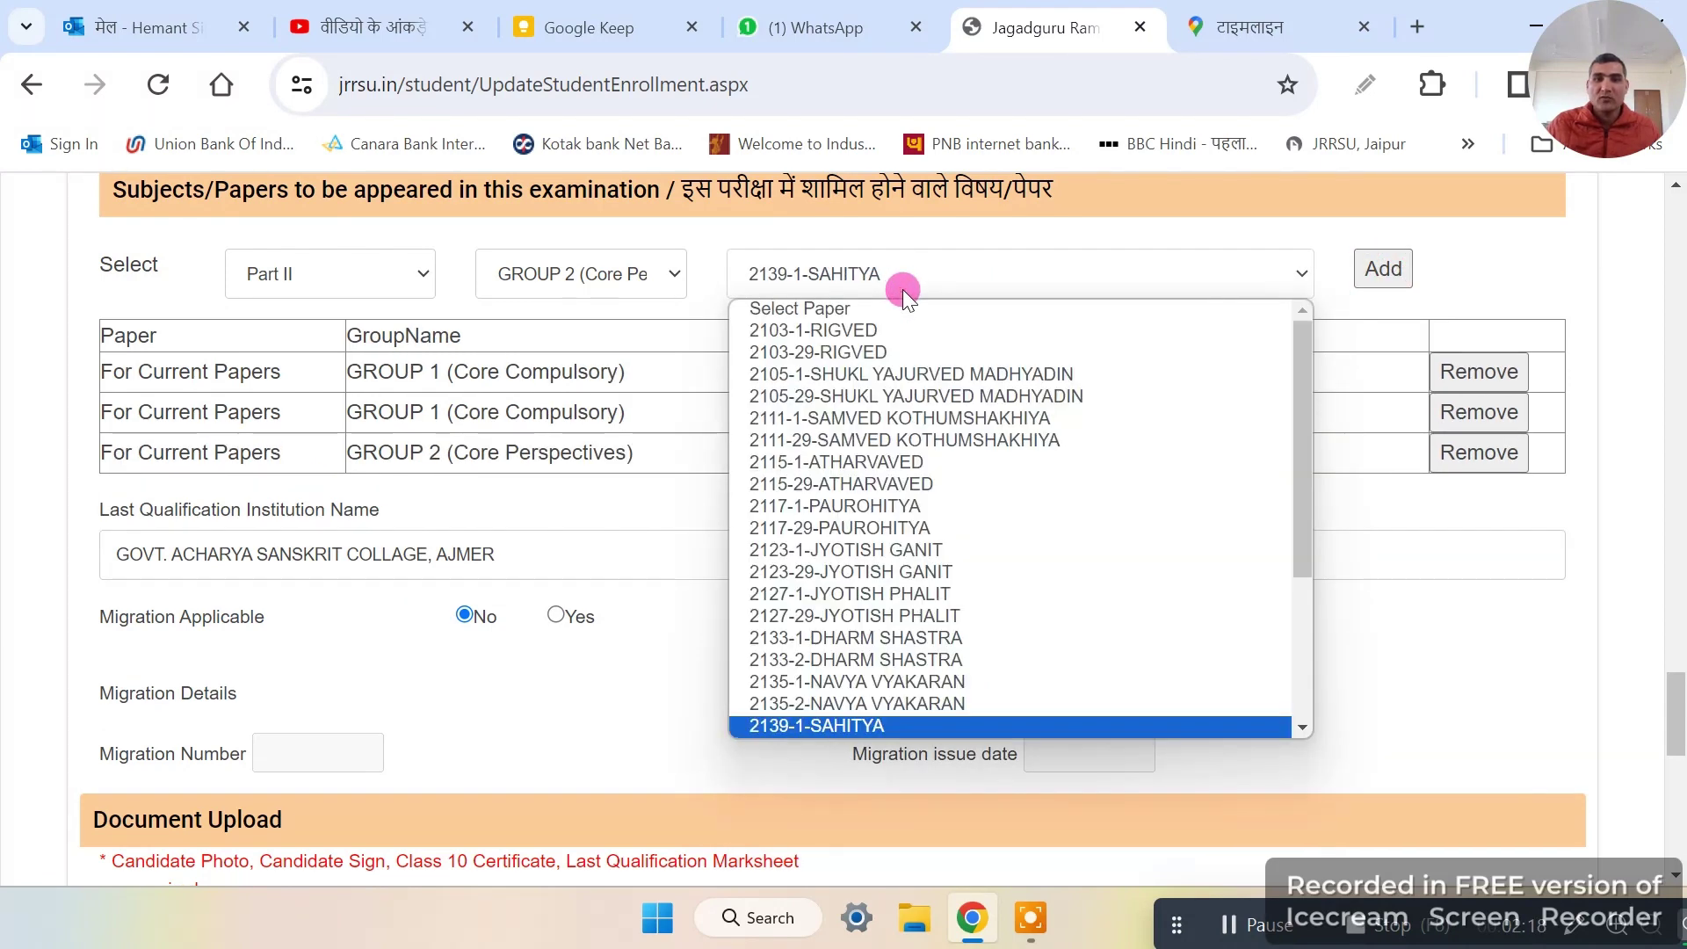
key("Down")
key("Return")
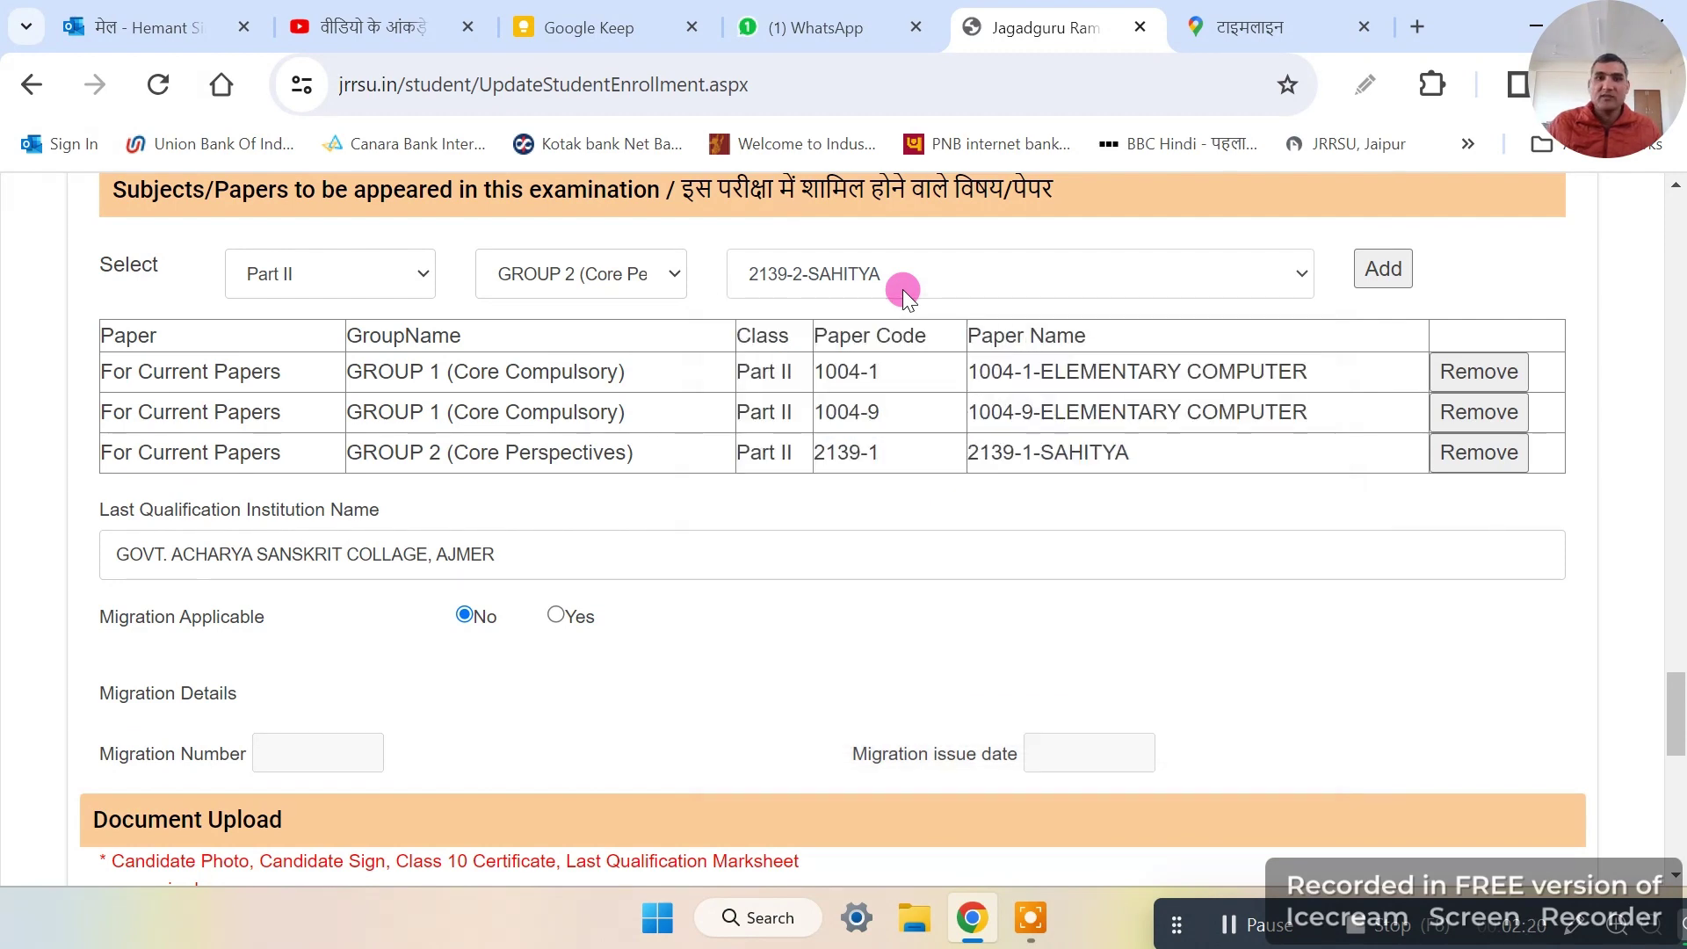
left_click(1406, 273)
left_click(1042, 283)
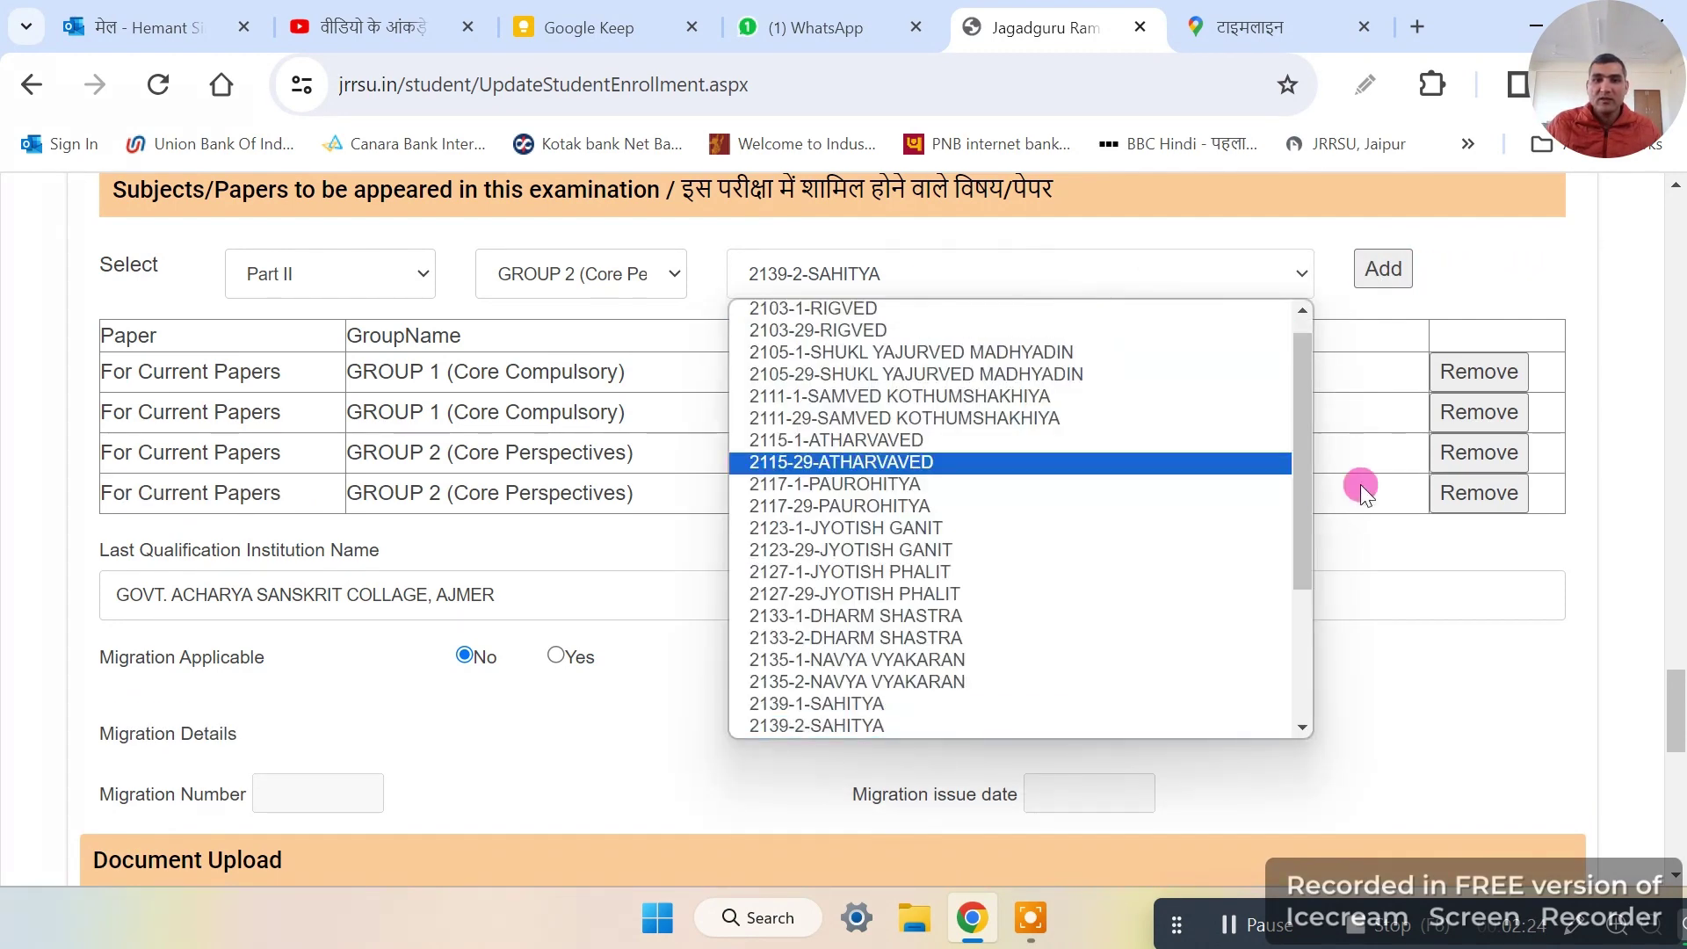
left_click_drag(1299, 392, 1305, 278)
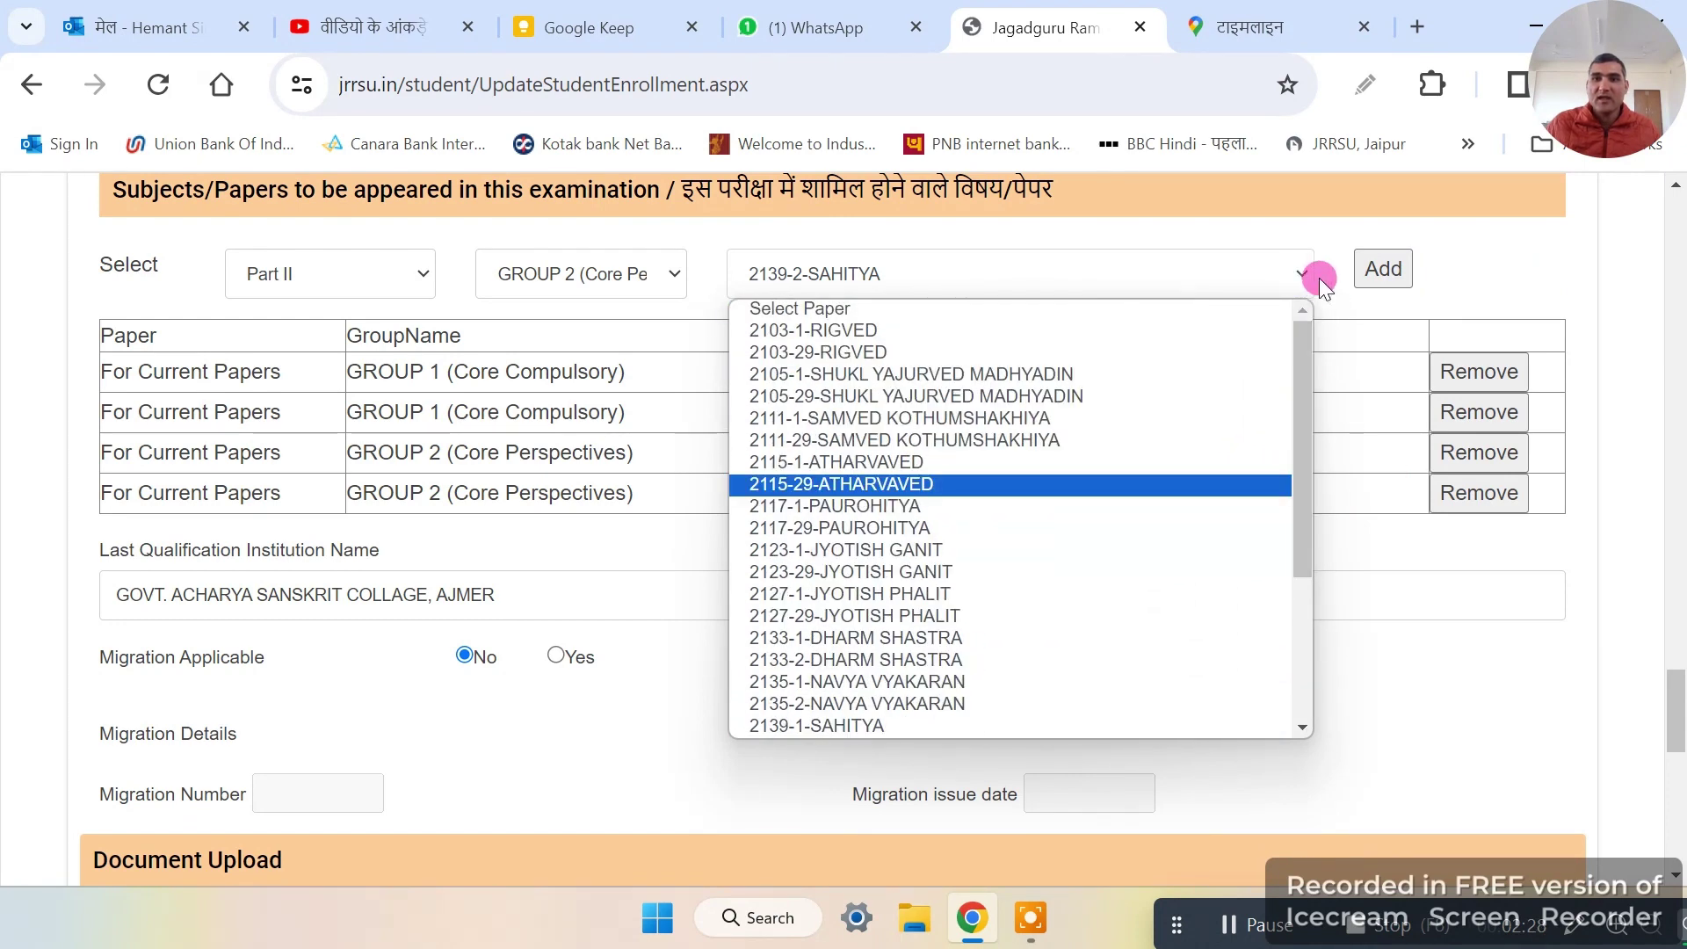
left_click(1325, 281)
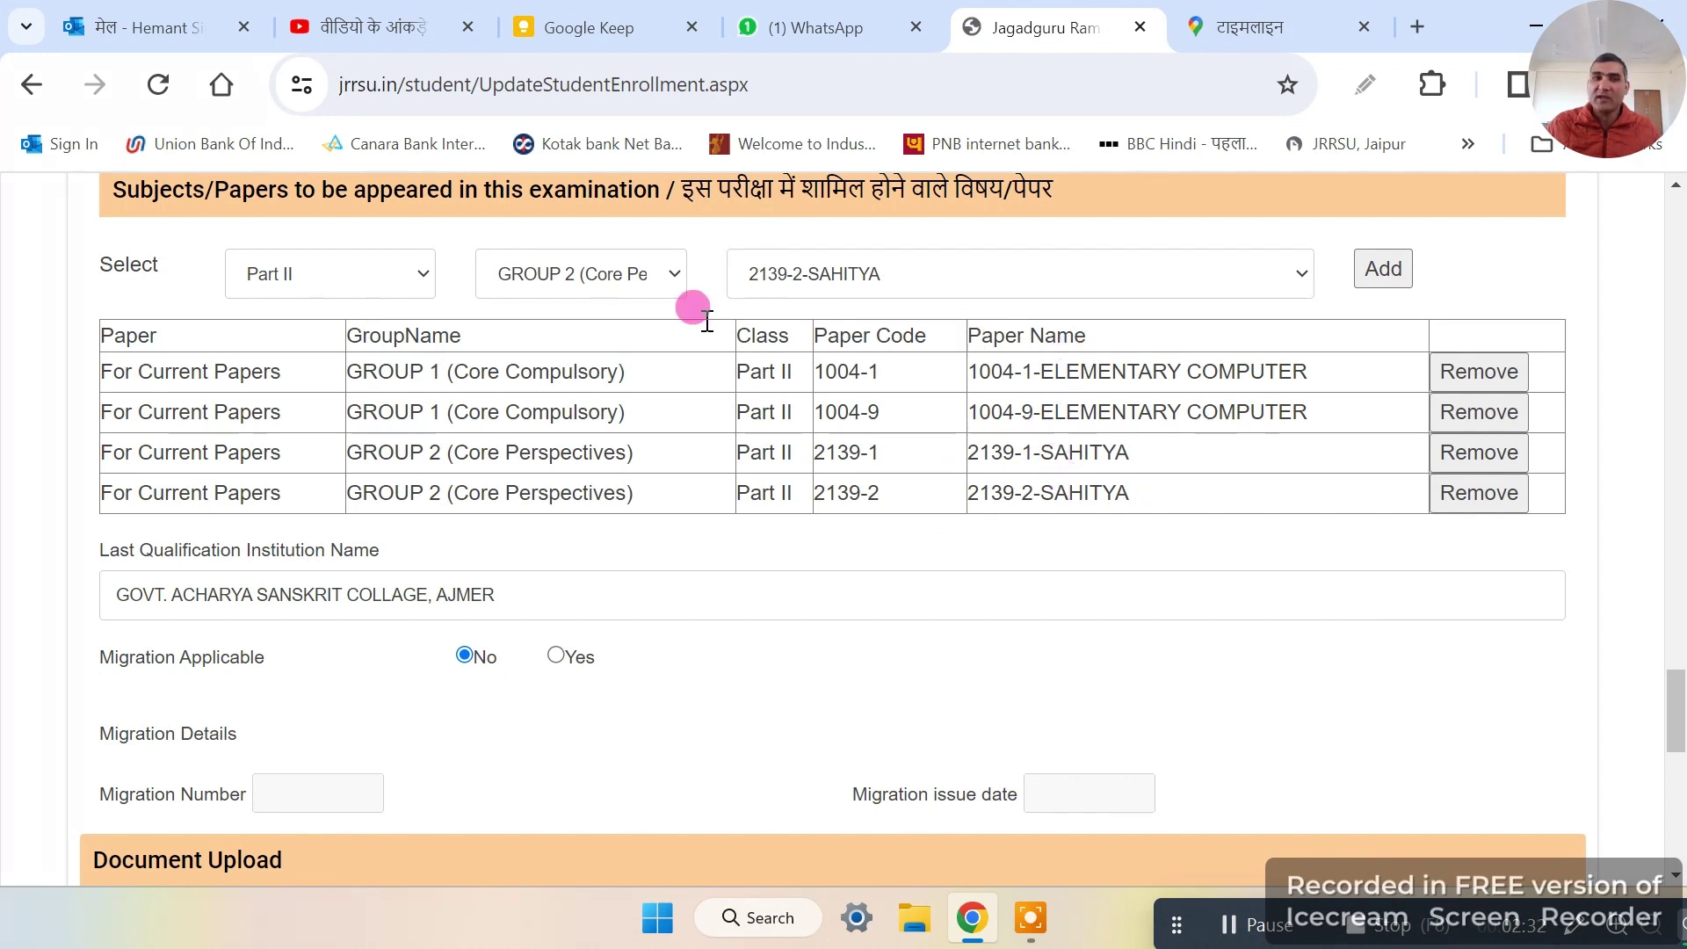
Step: Add the GROUP 3 (Core Electives) papers 2171-1-HINDI LITT. and 2171-2-HINDI LITT. to the Part II examination papers
left_click(603, 260)
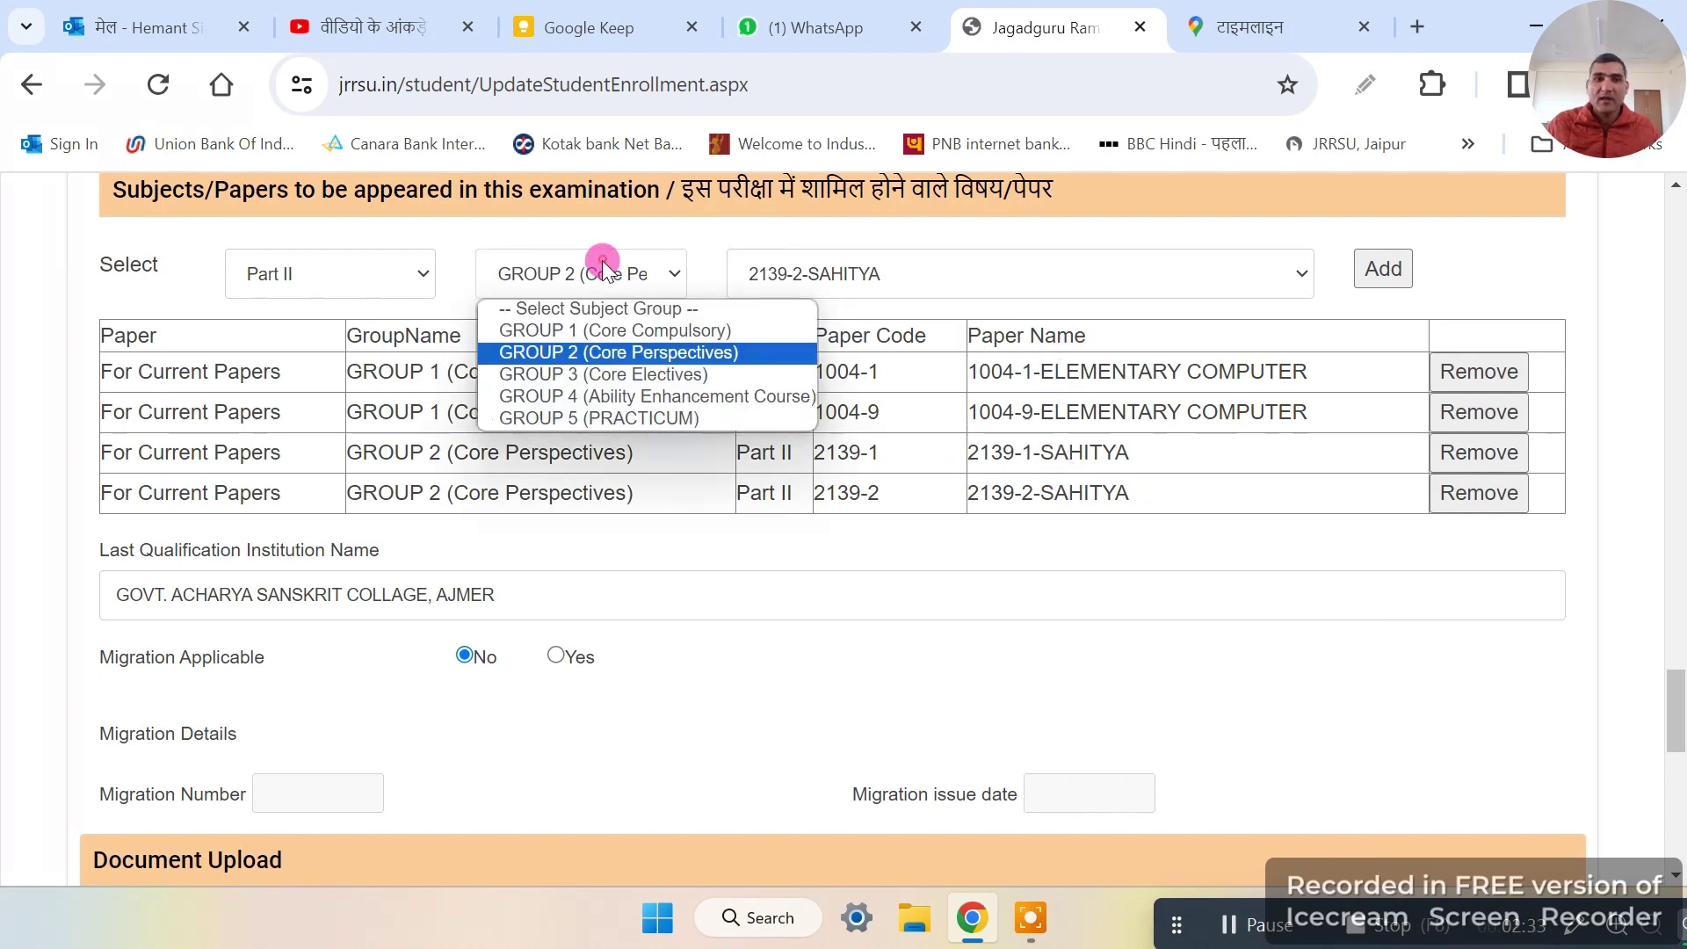
left_click(654, 377)
left_click(904, 283)
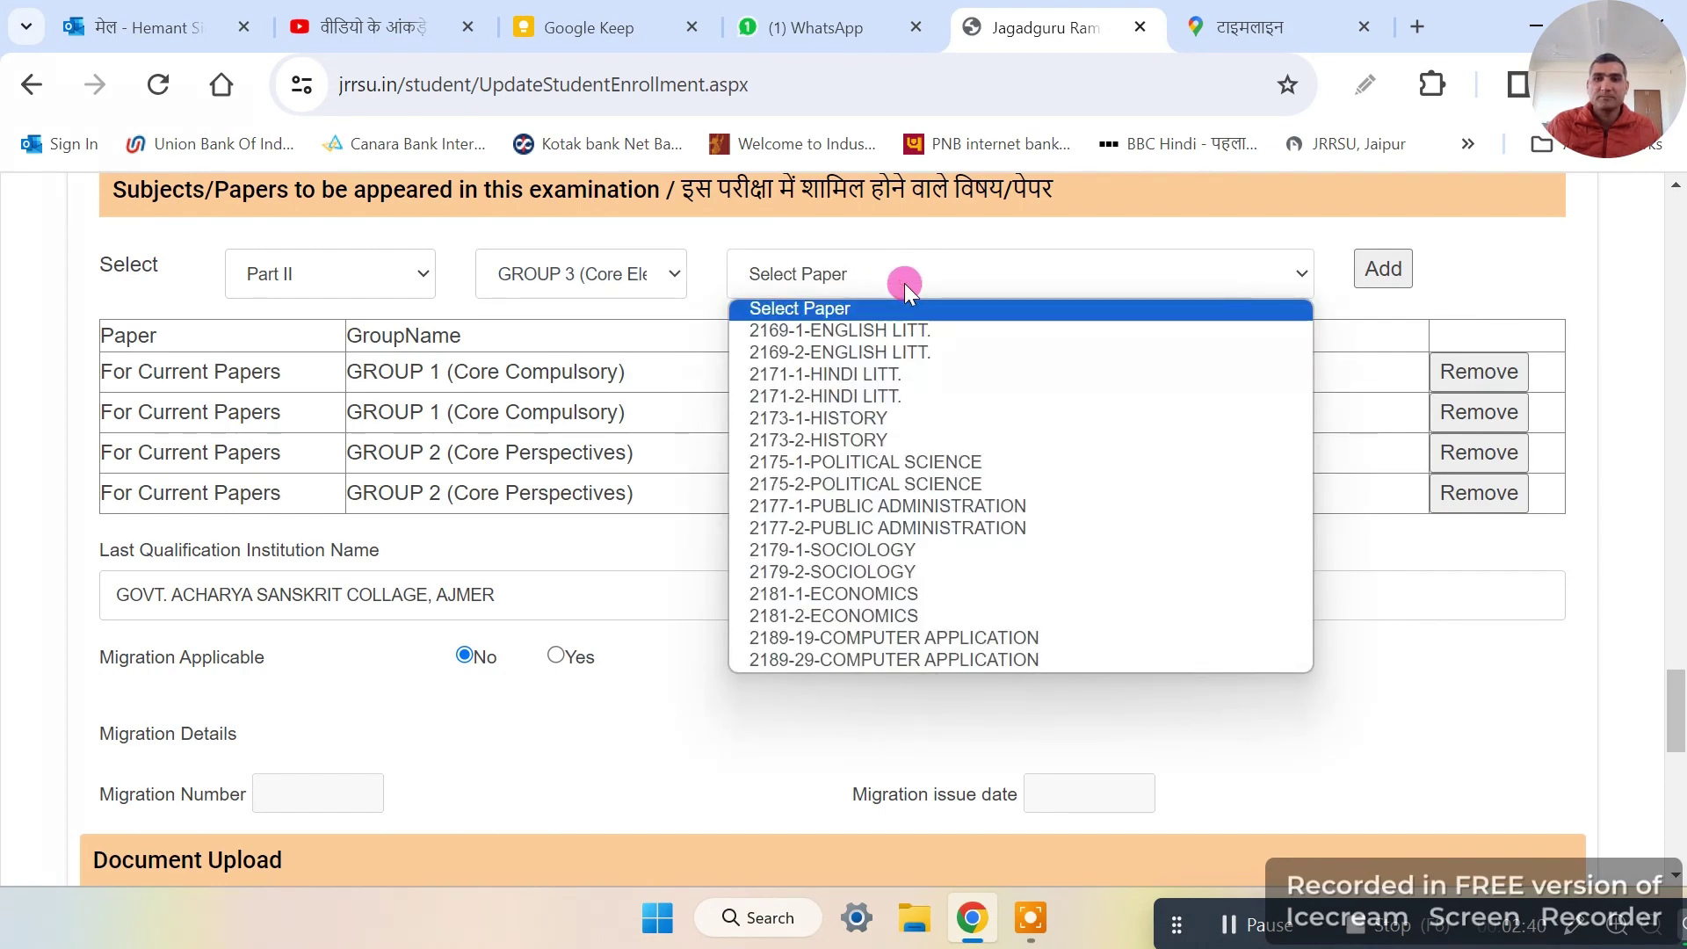
left_click(938, 373)
left_click(1378, 290)
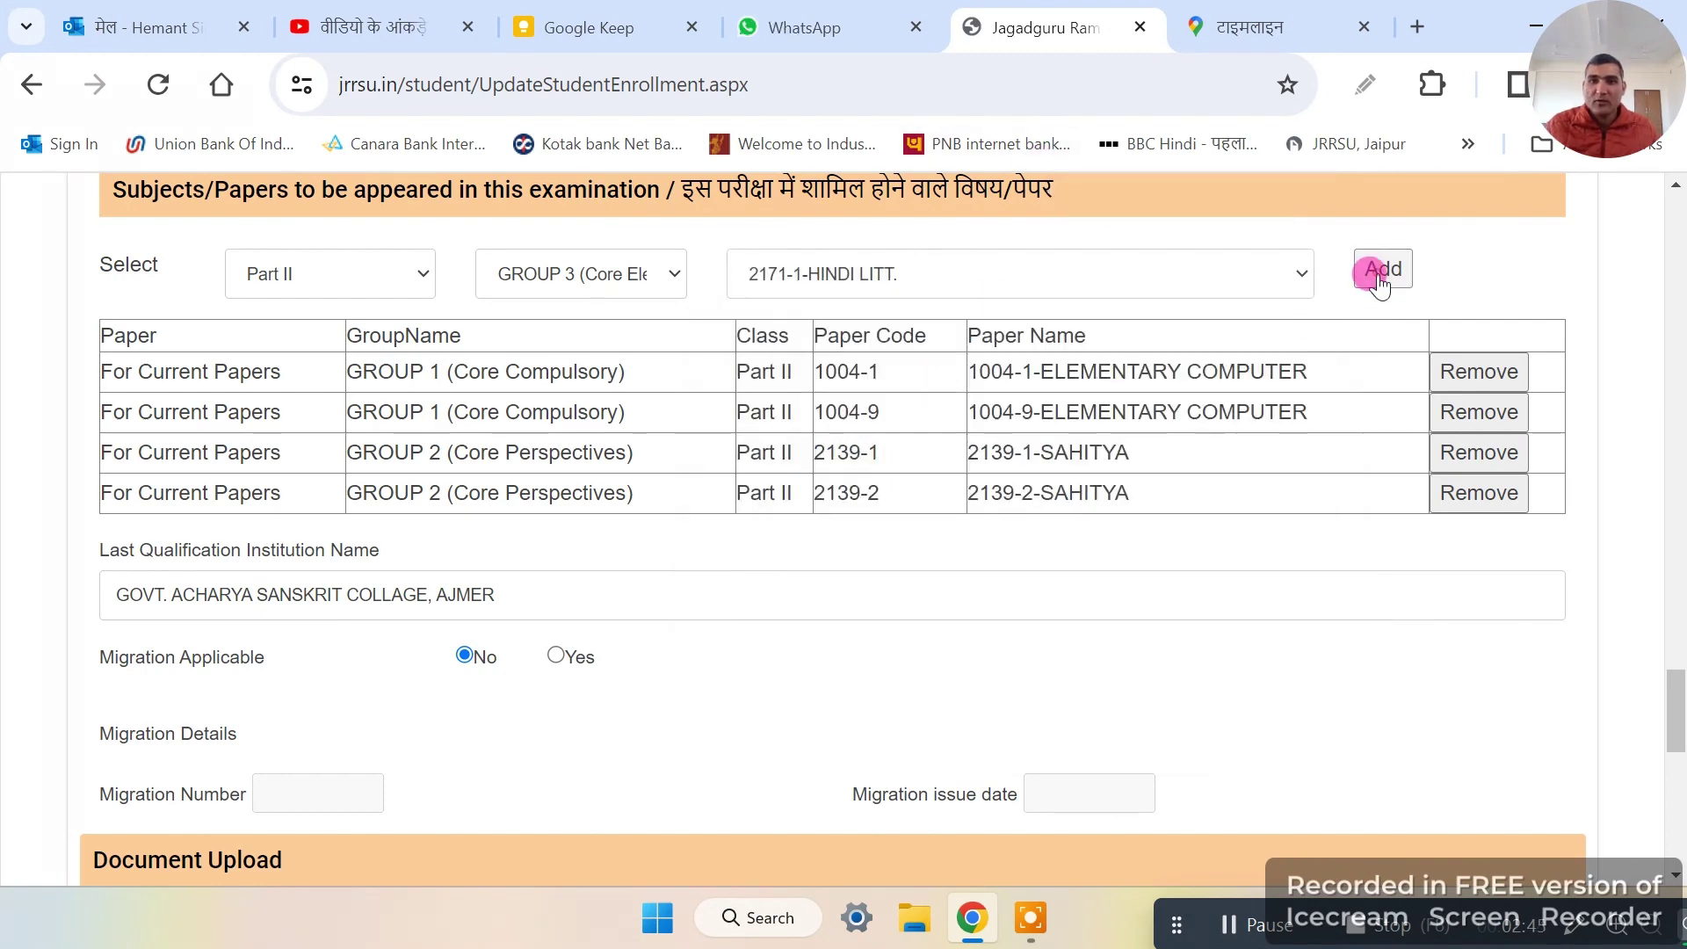
left_click(1236, 283)
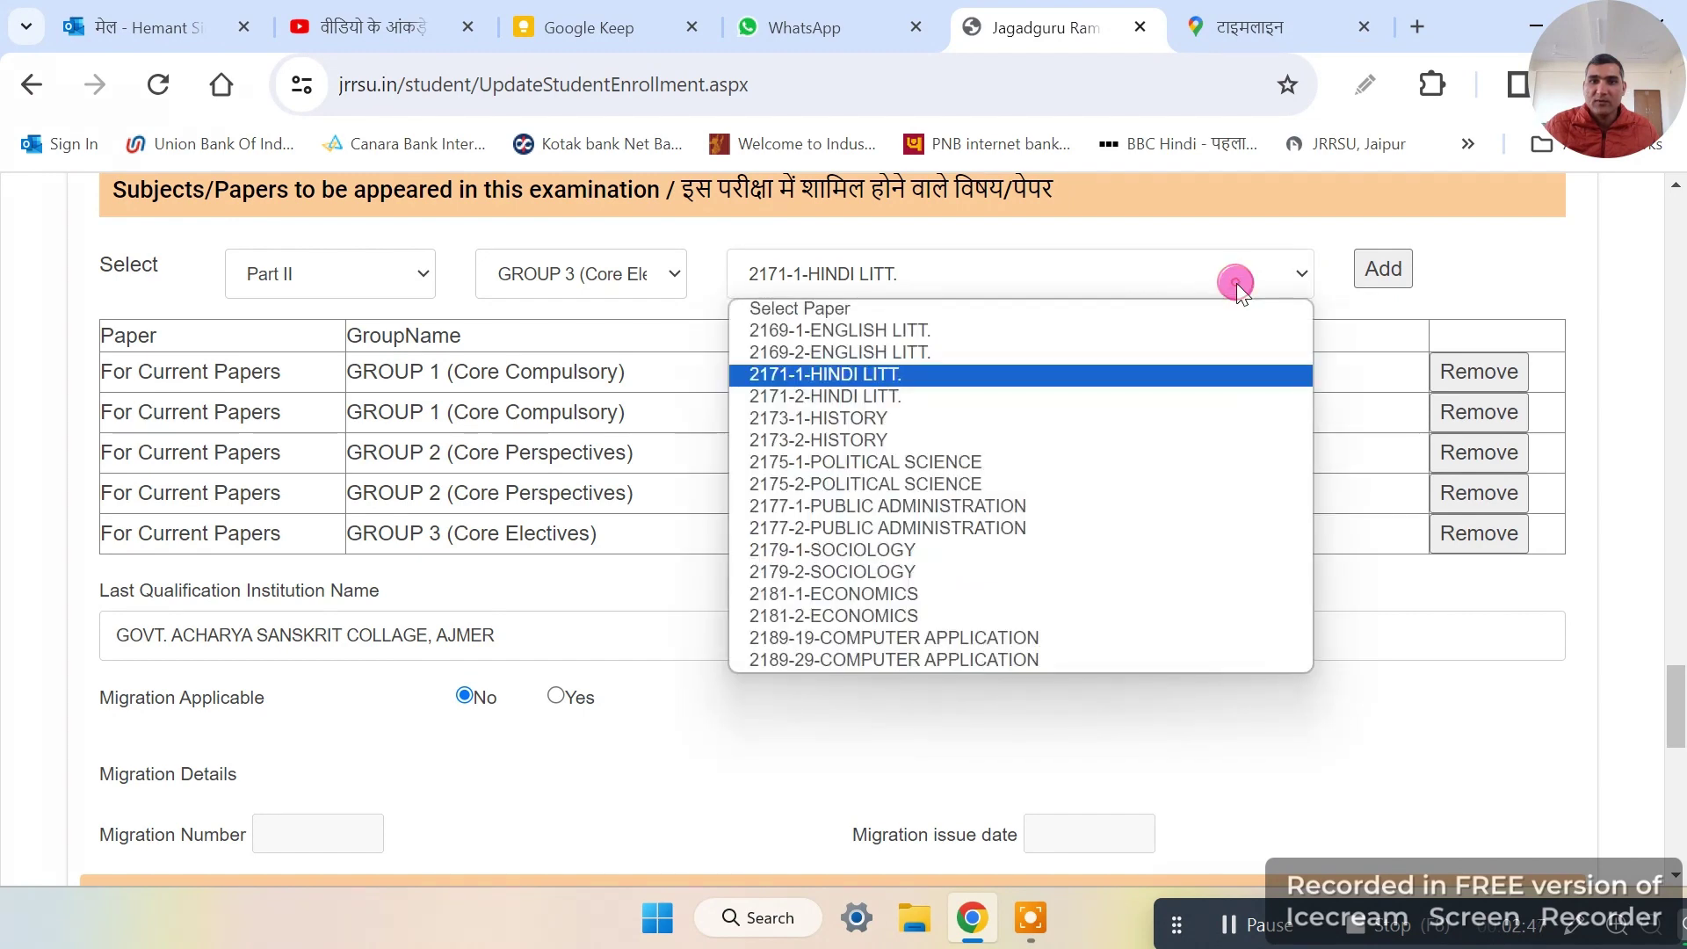
key("Down")
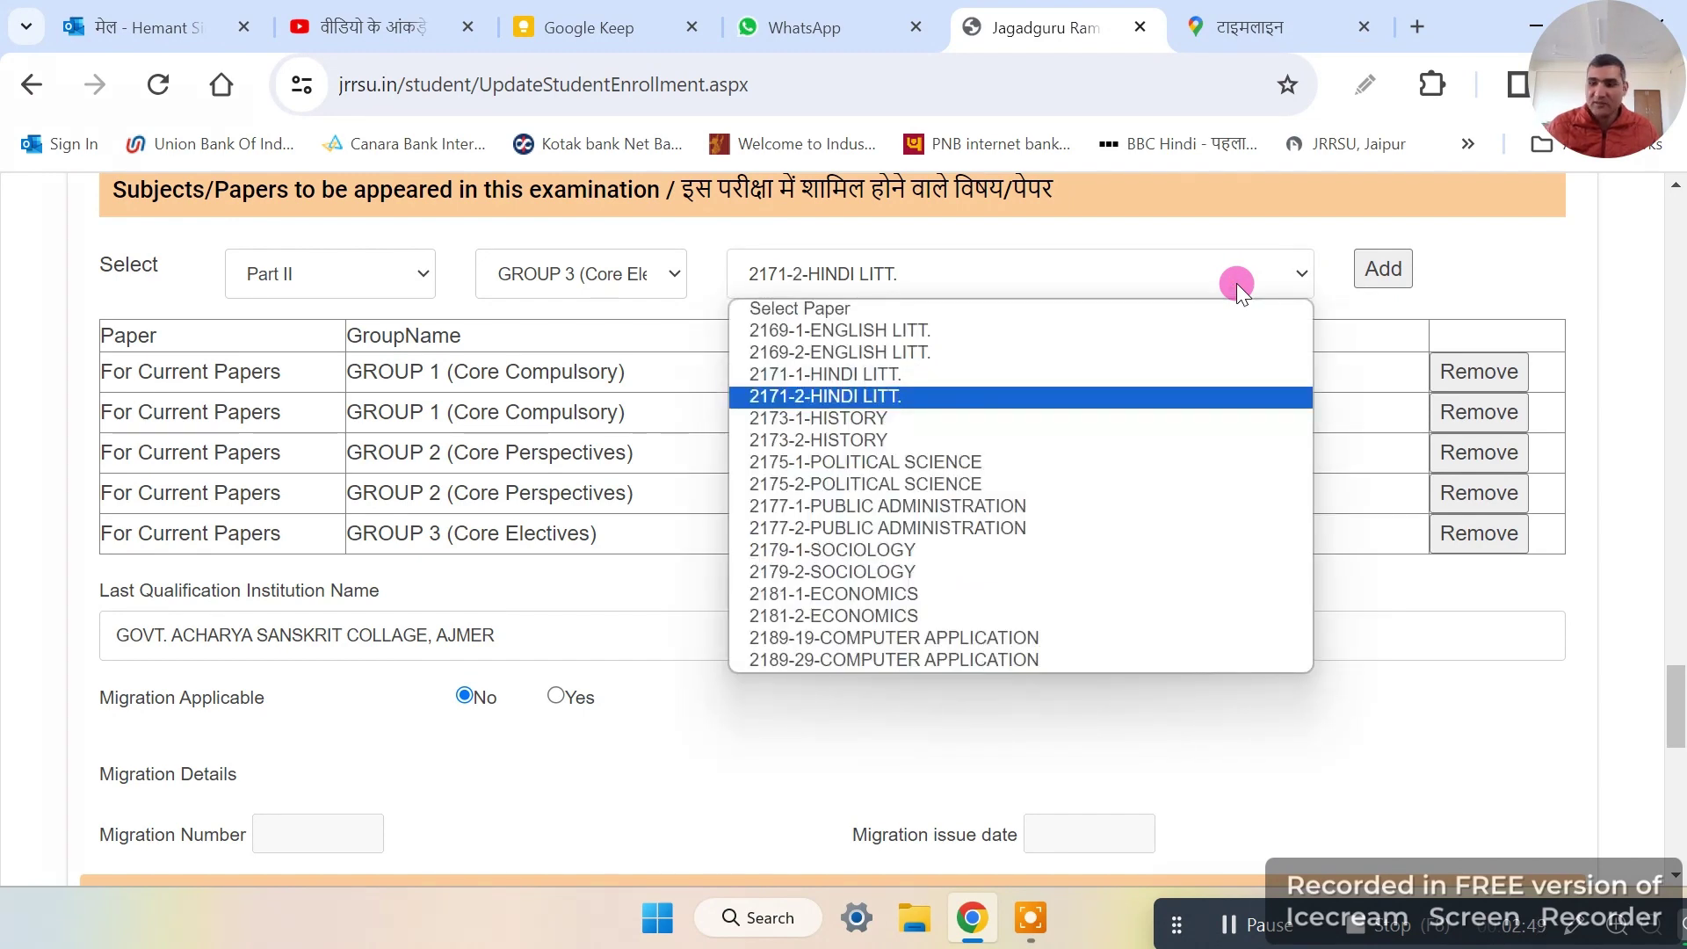
key("Return")
left_click(1371, 270)
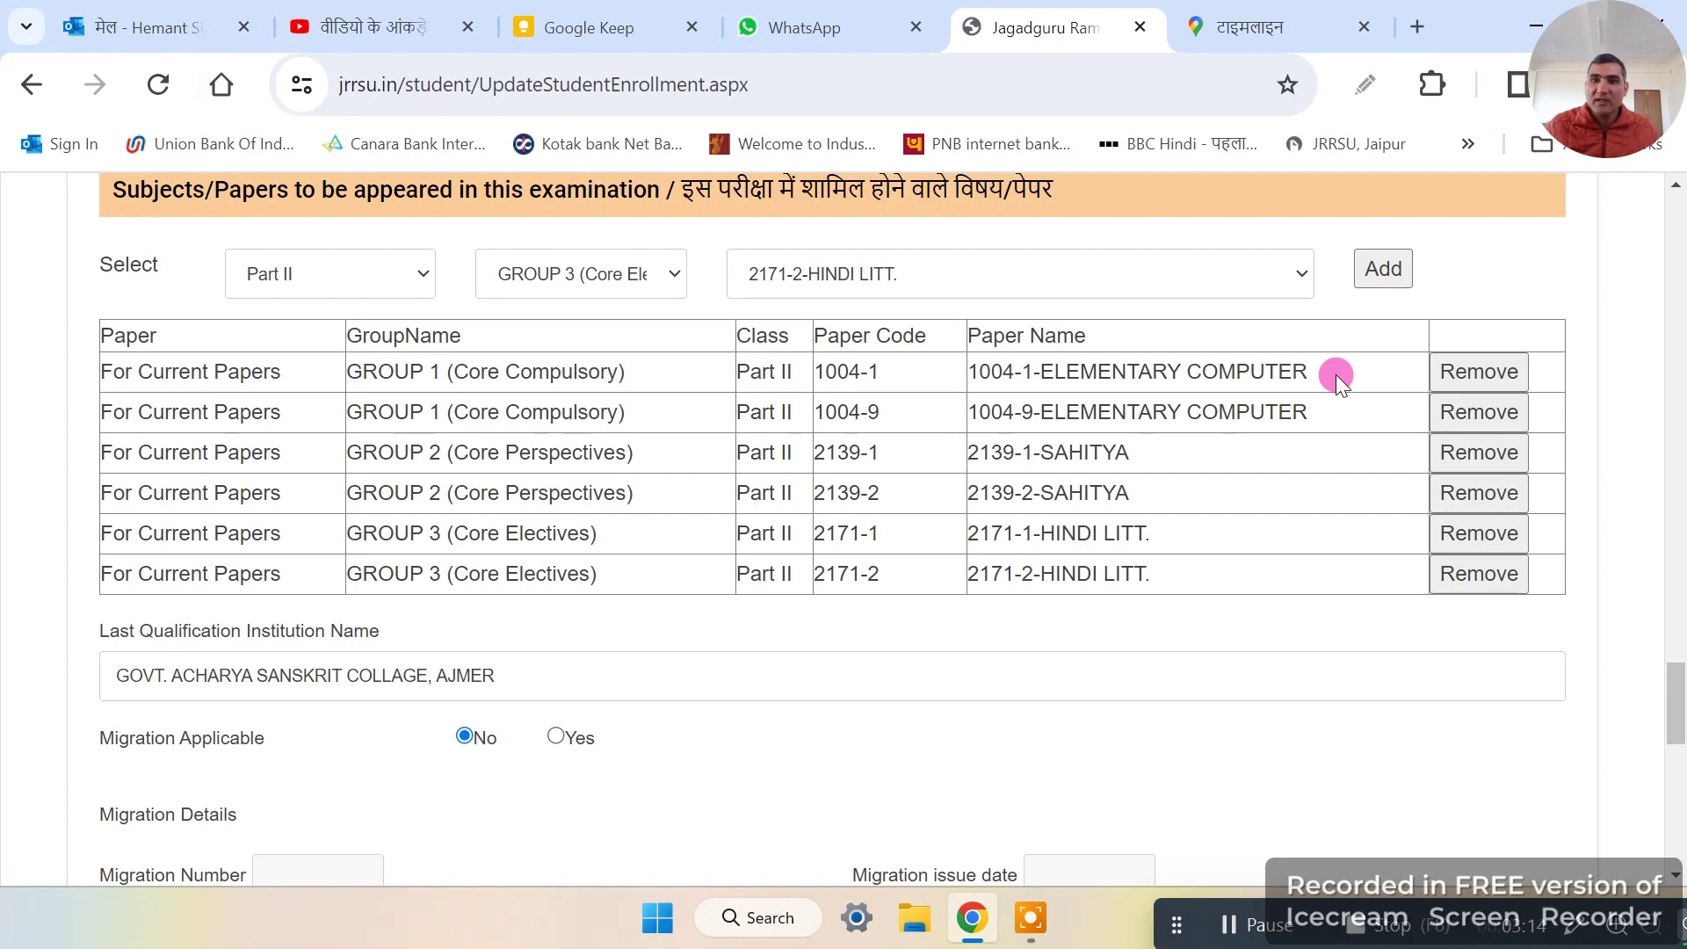
Step: Check which papers are offered for Part I in GROUP 1 (Core Compulsory) and GROUP 2 (Core Perspectives)
left_click(390, 275)
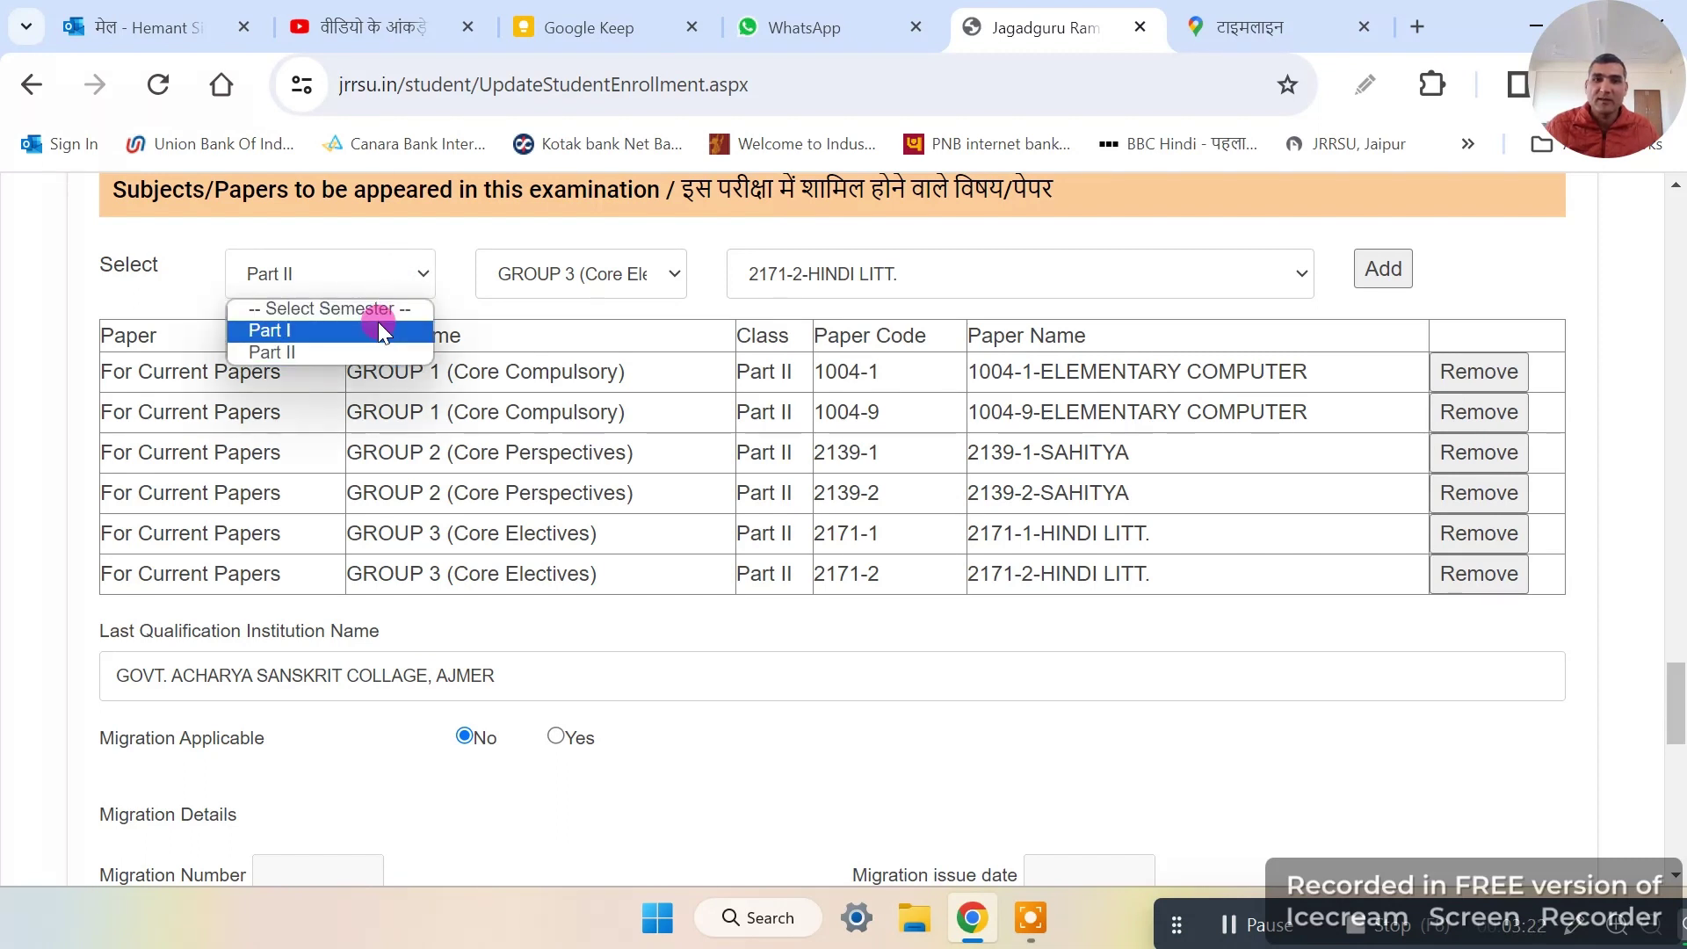
left_click(380, 325)
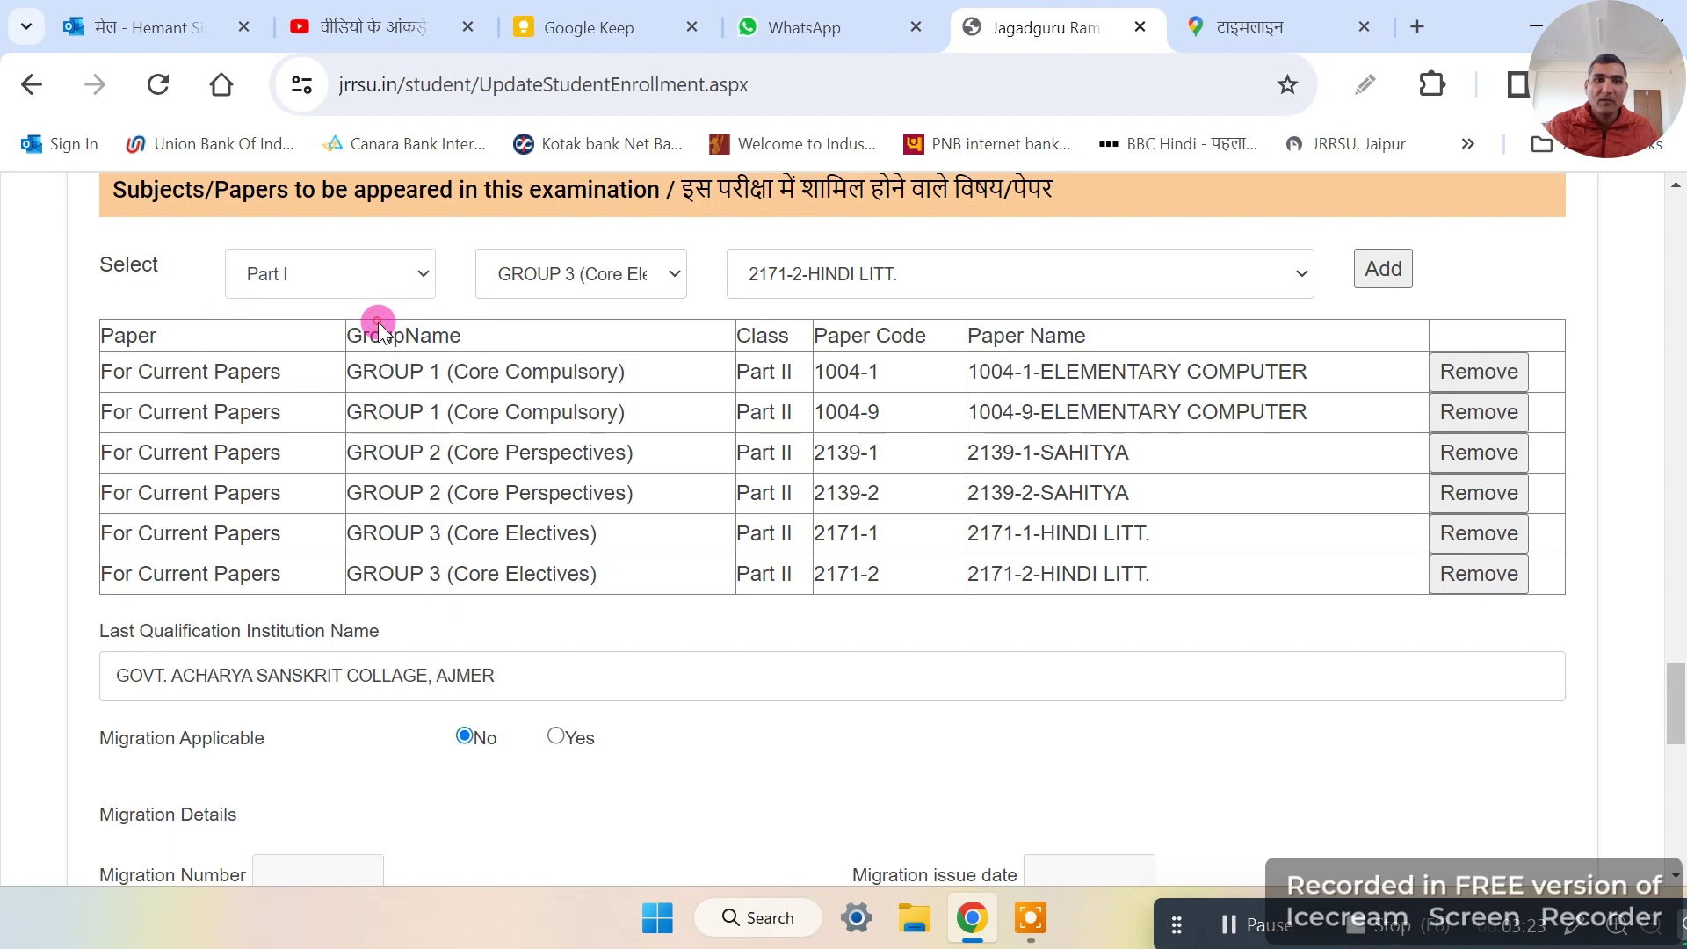
left_click(578, 278)
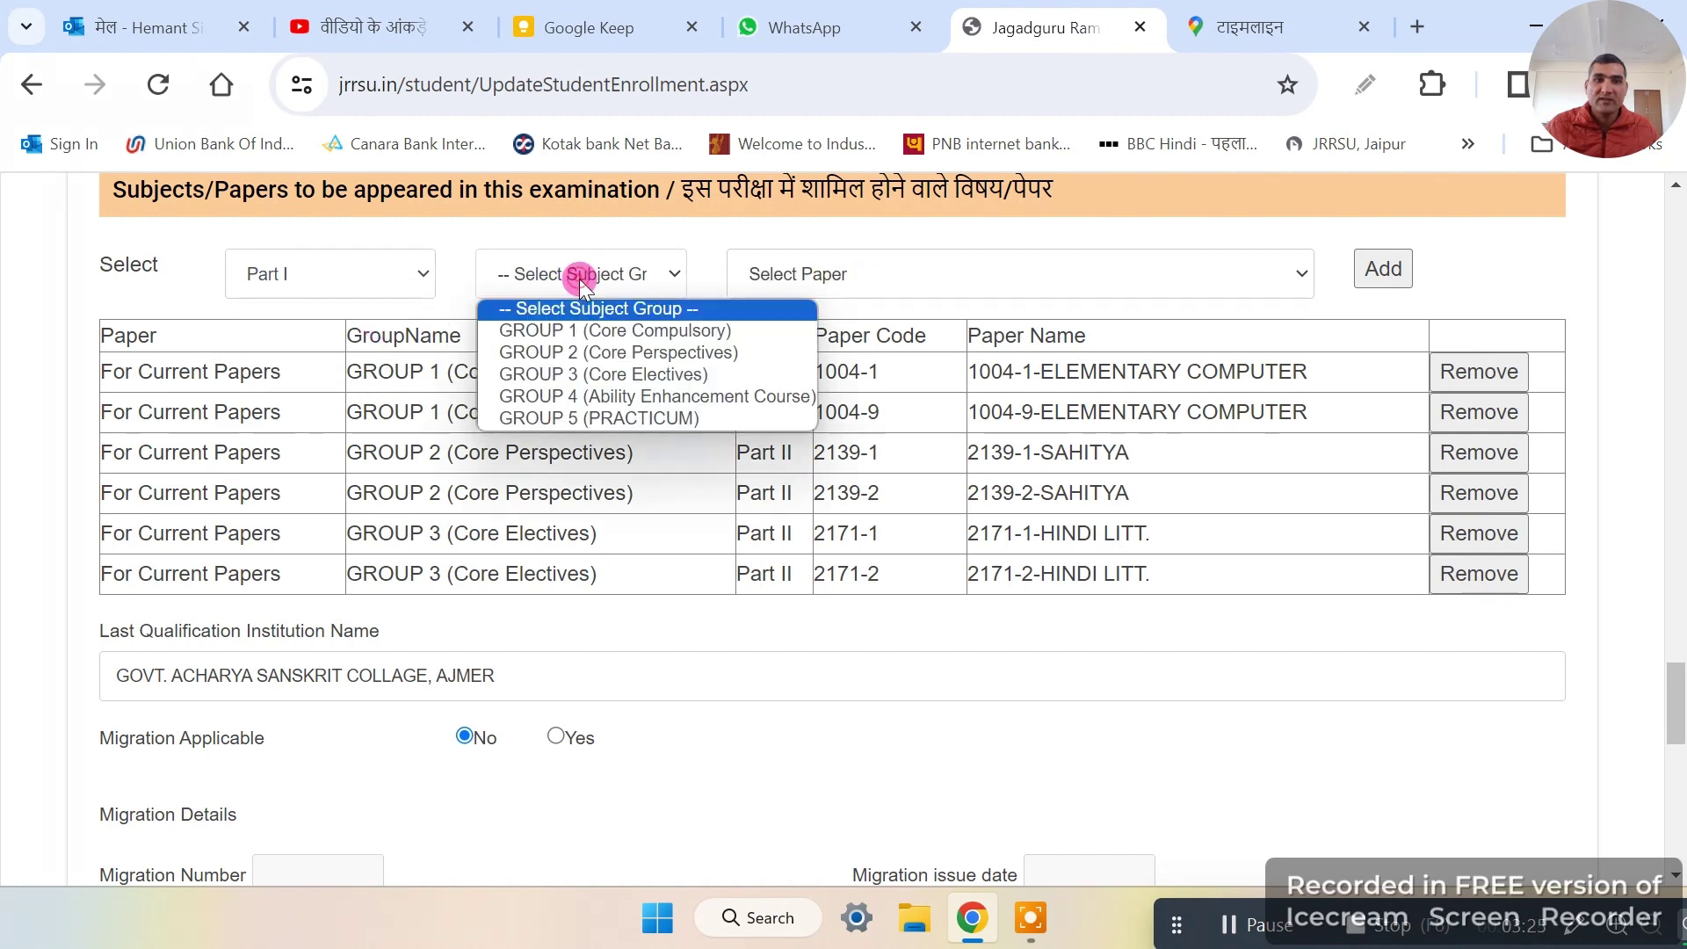
left_click(622, 332)
left_click(1010, 287)
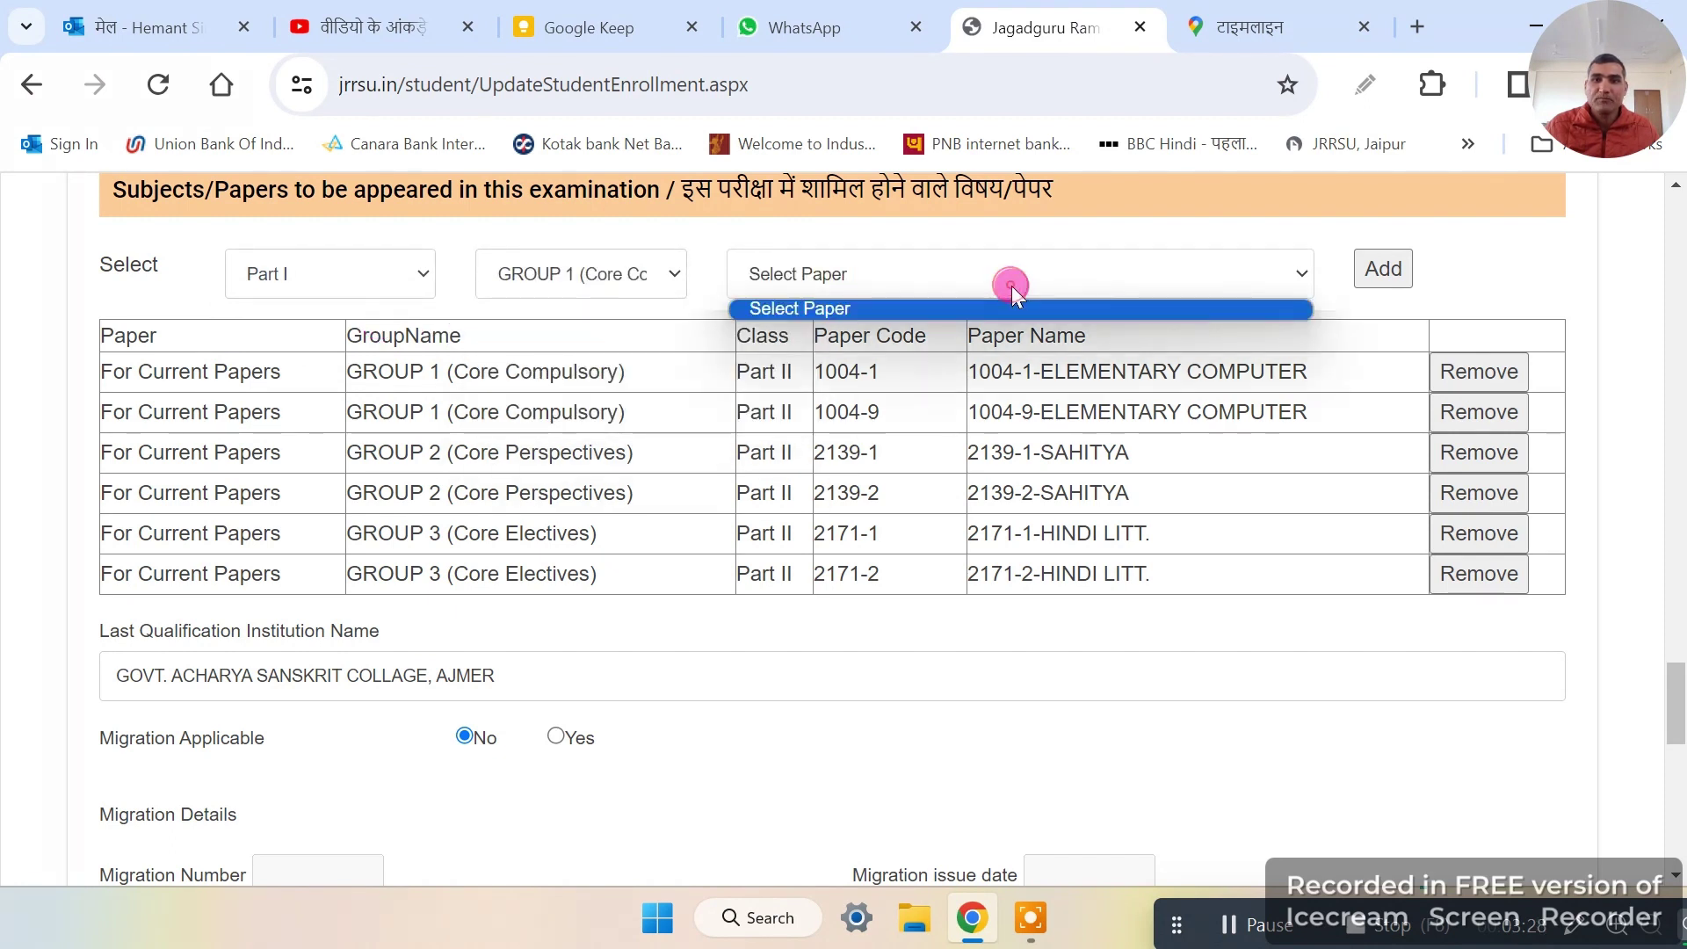
left_click(1011, 284)
left_click(958, 269)
left_click(958, 269)
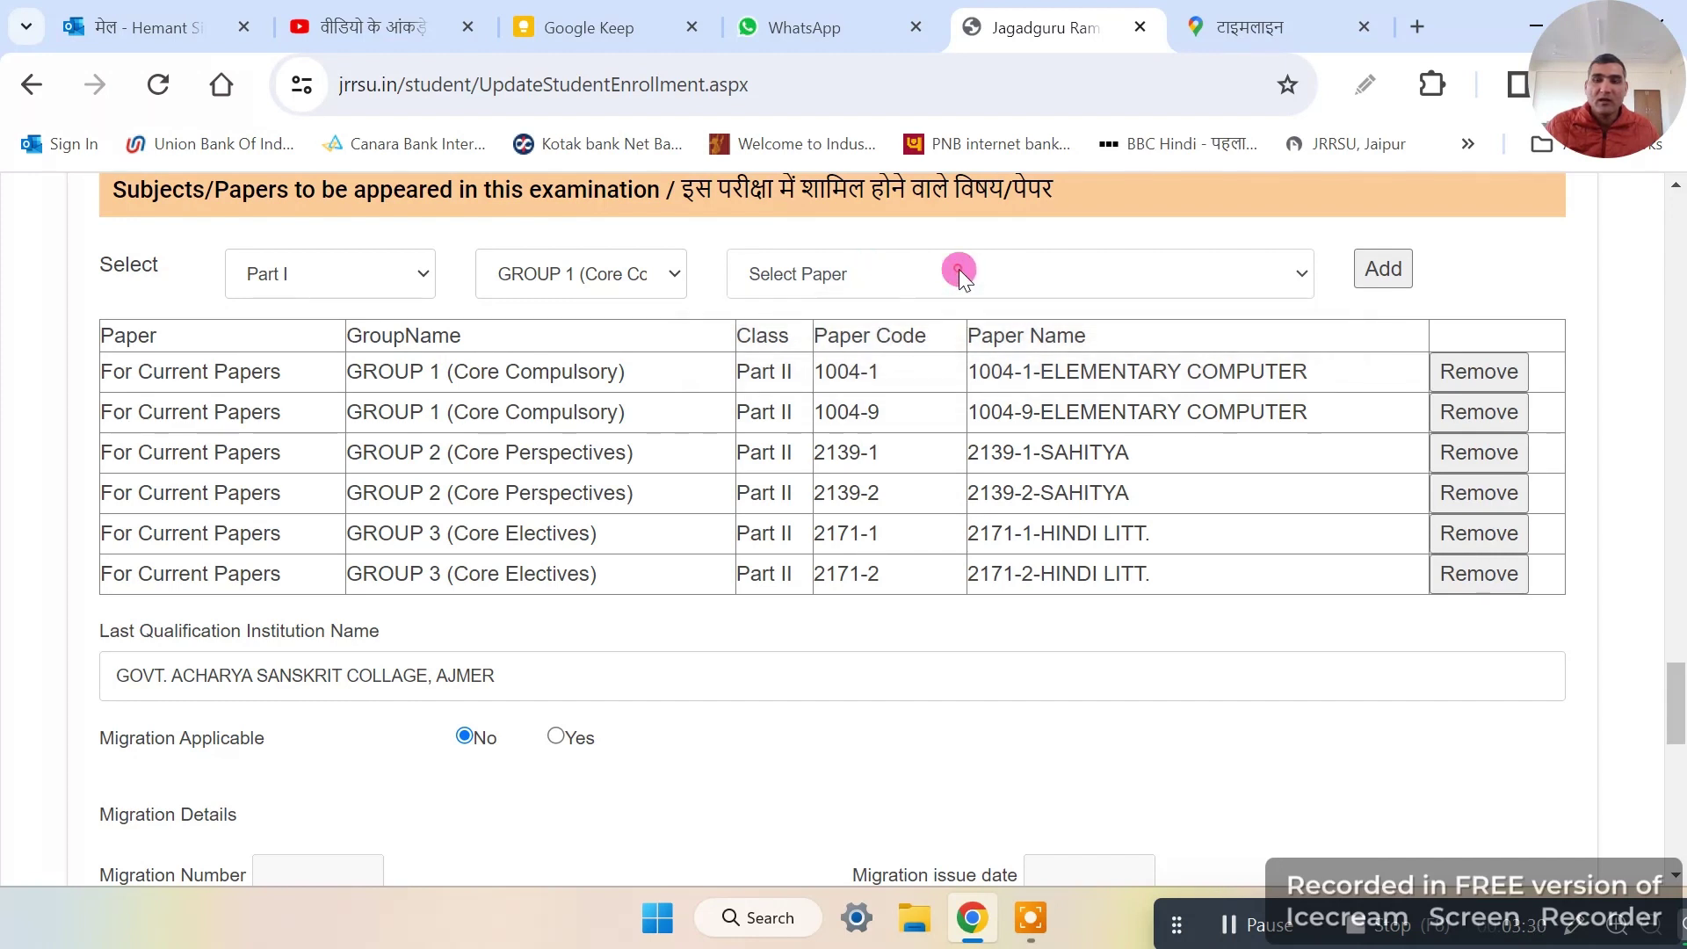
left_click(648, 273)
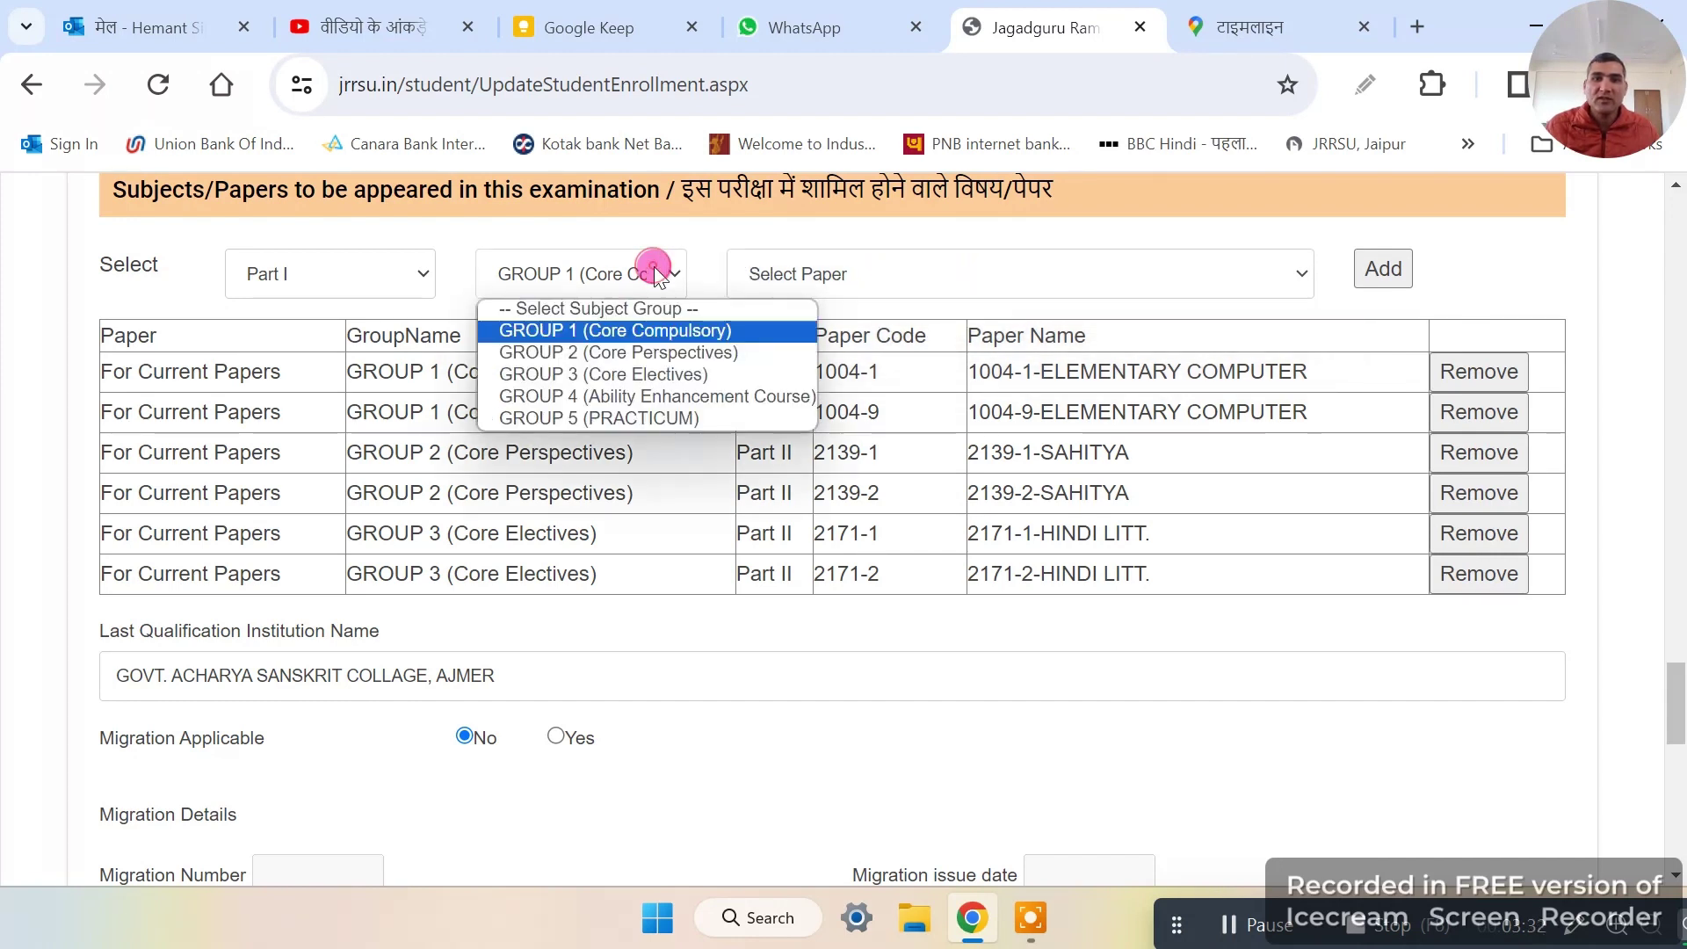
left_click(673, 352)
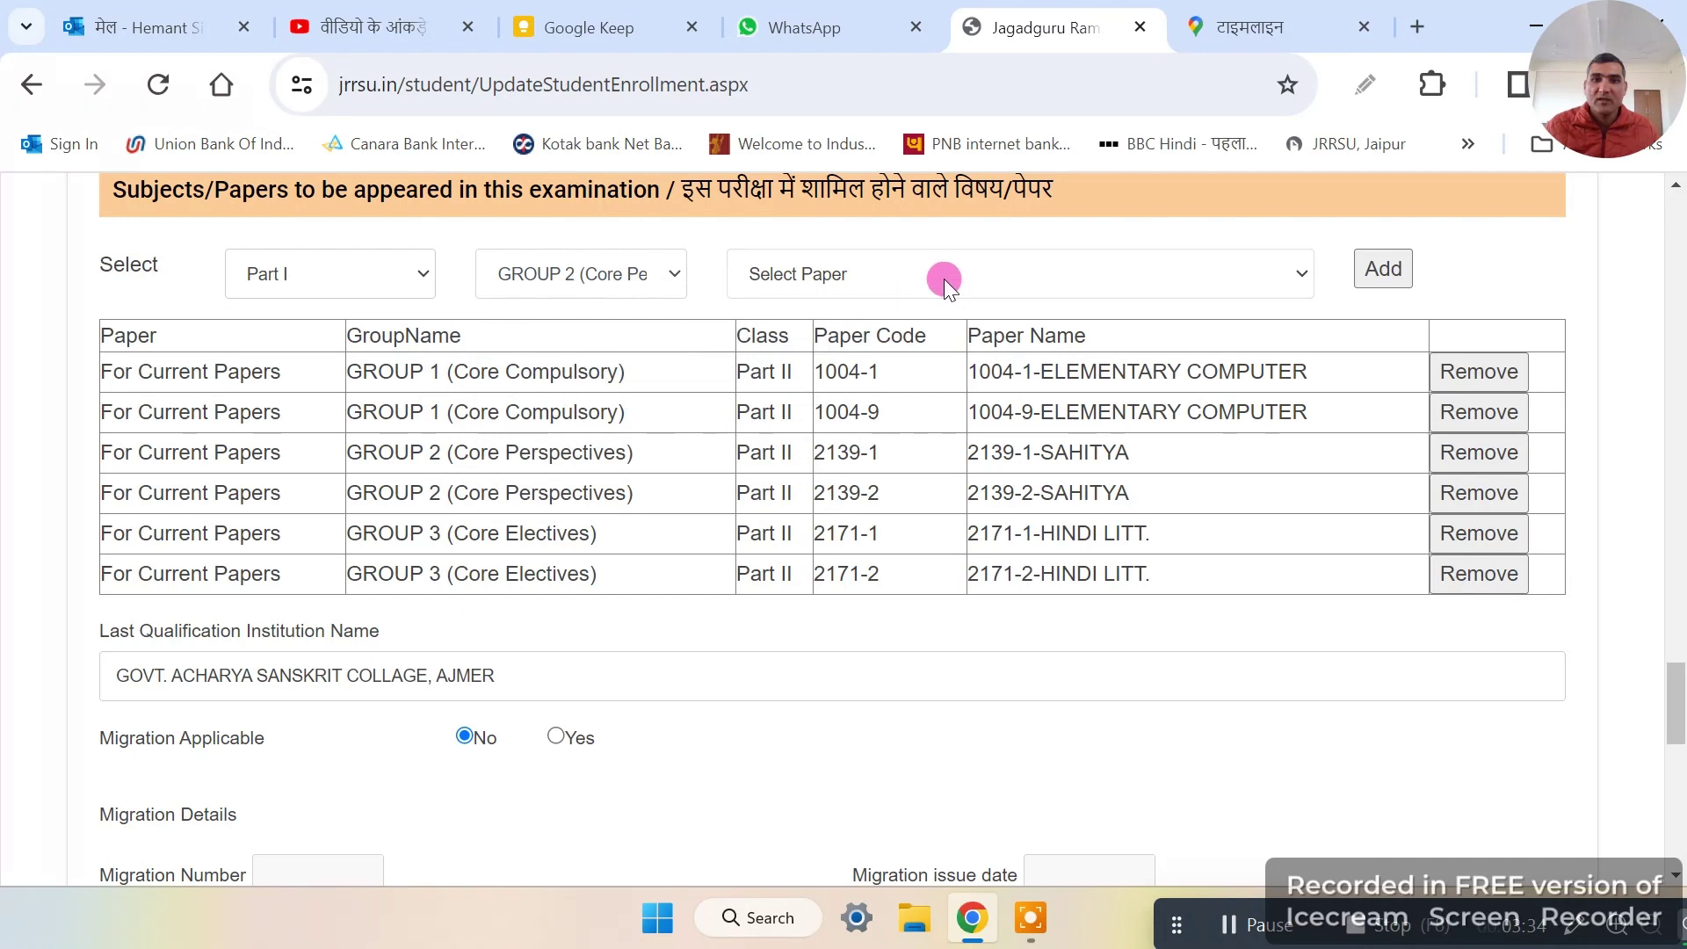
left_click(943, 278)
left_click(944, 277)
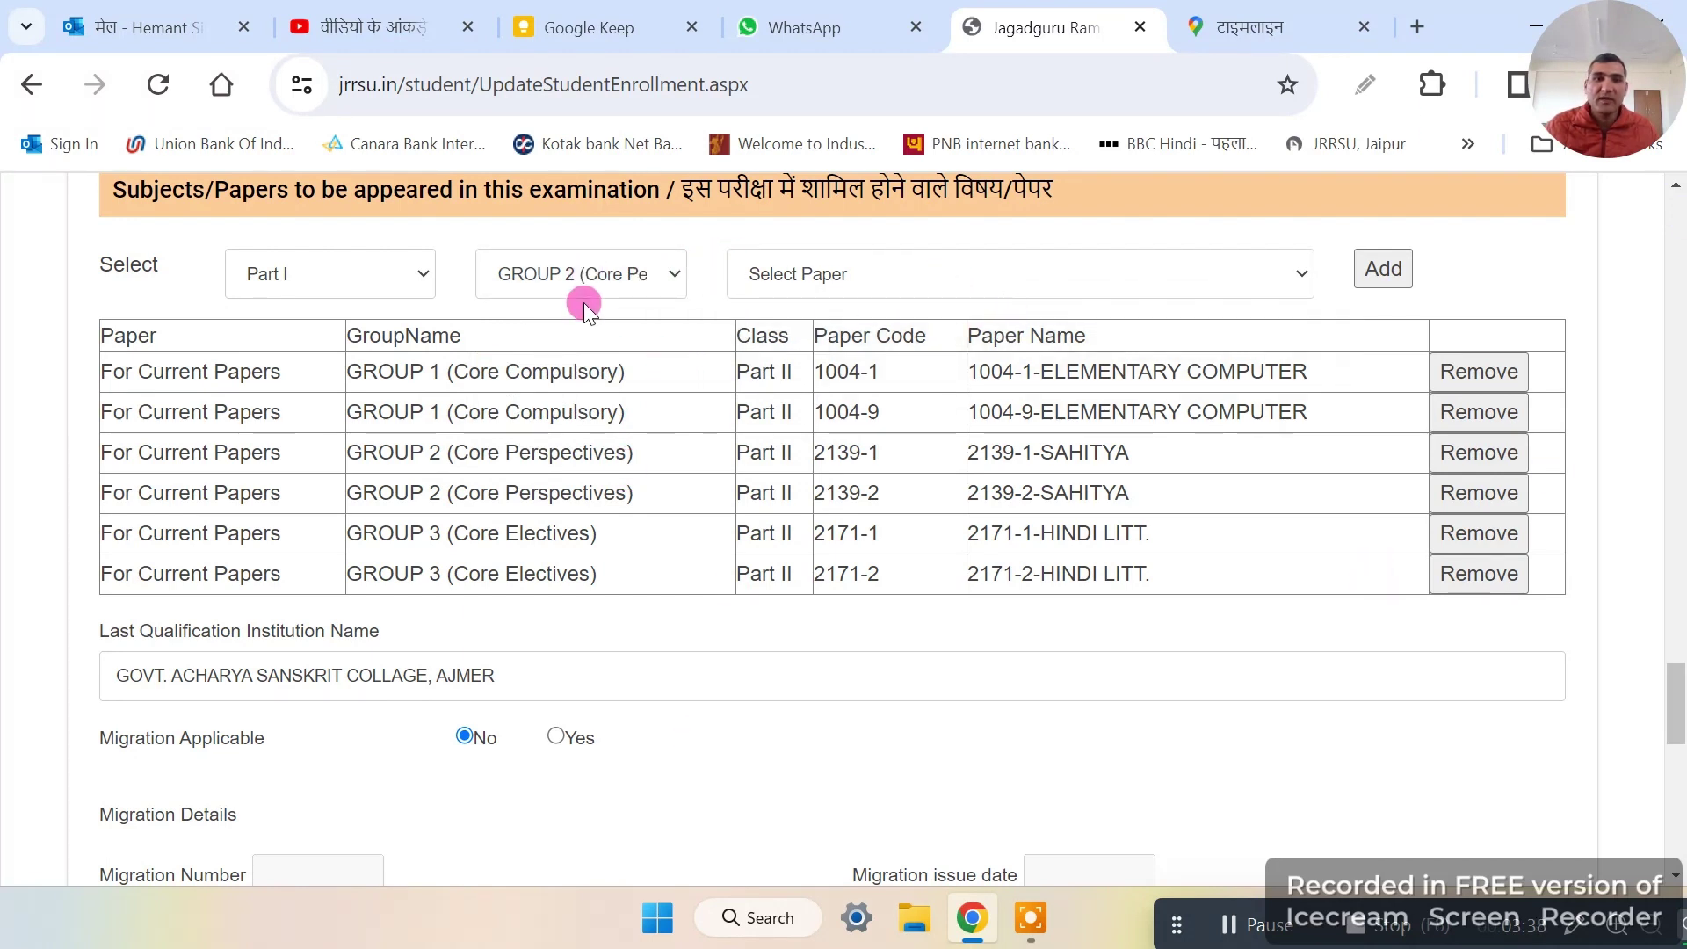
Step: Return the paper selection to Part II, GROUP 1 (Core Compulsory), and acknowledge the saved student details
left_click(376, 276)
left_click(356, 345)
left_click(613, 277)
left_click(626, 327)
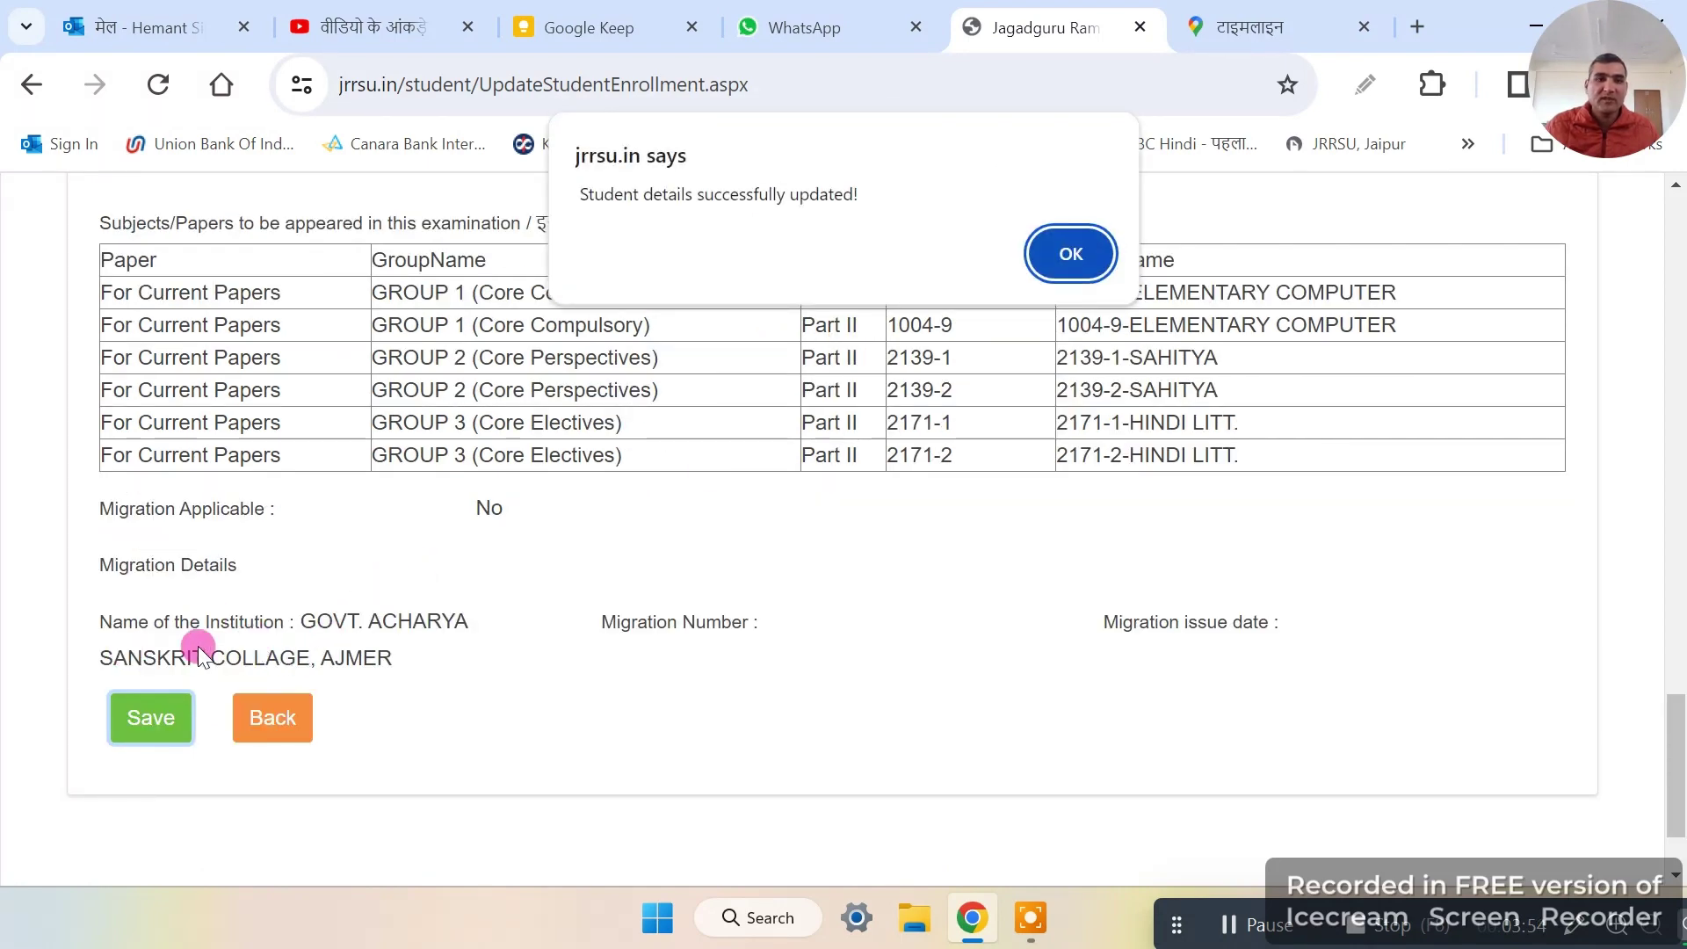
left_click(1071, 255)
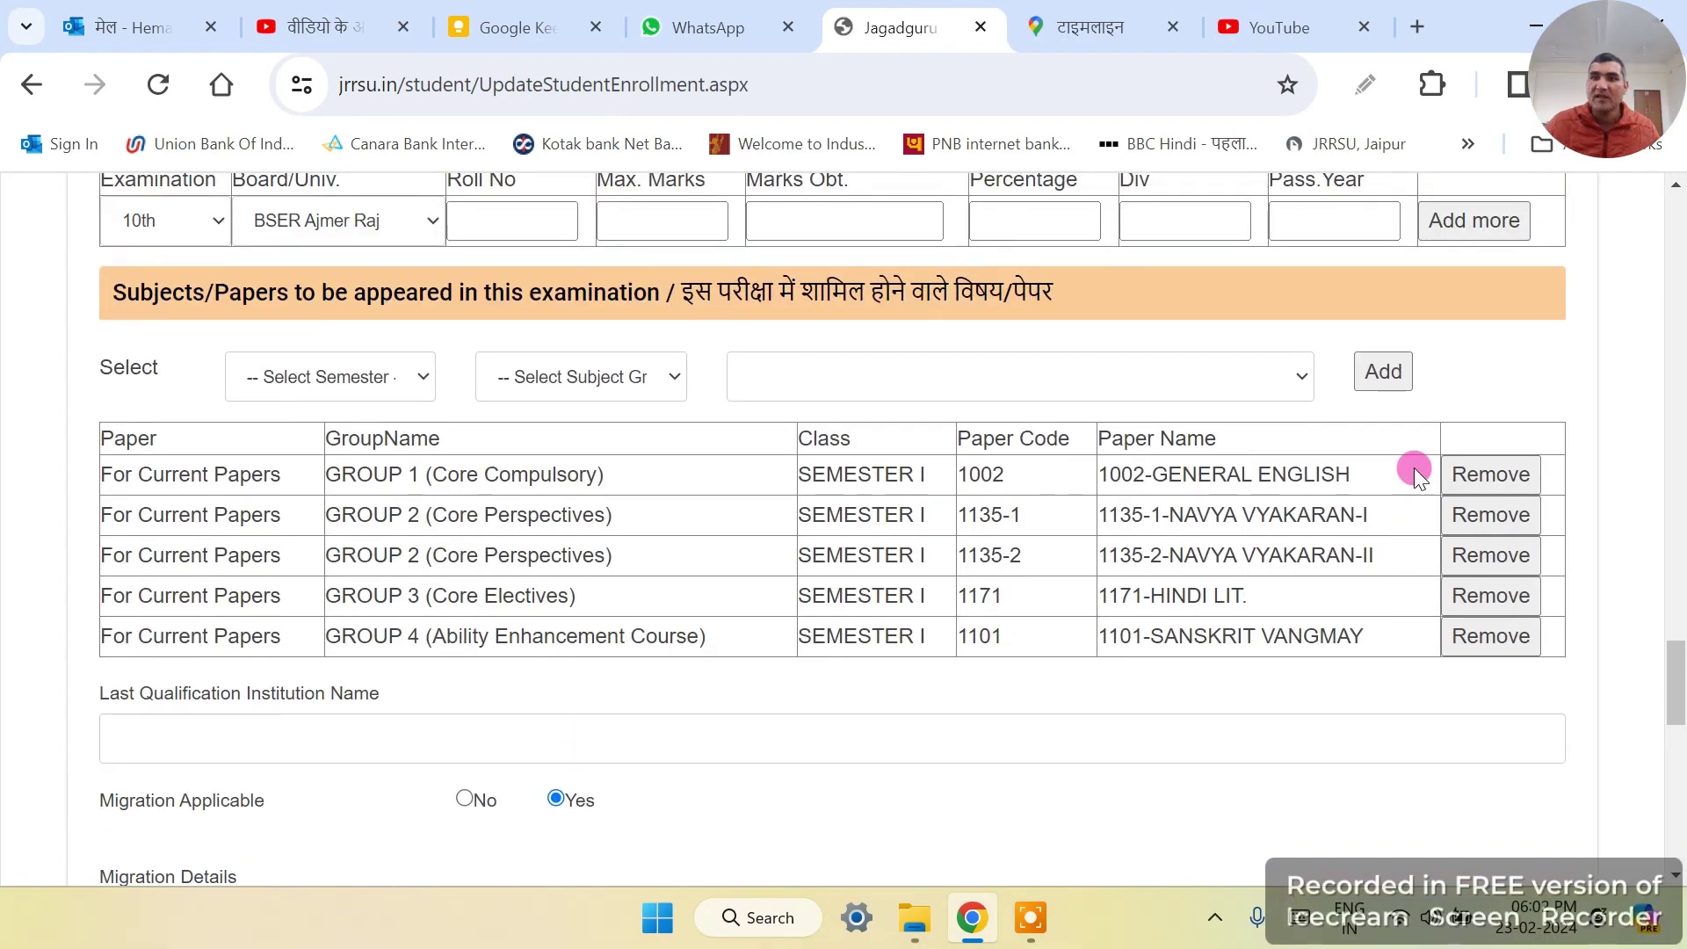
Step: Examine the papers offered for SEMESTER I in GROUP 1 (Core Compulsory)
left_click(318, 375)
left_click(326, 432)
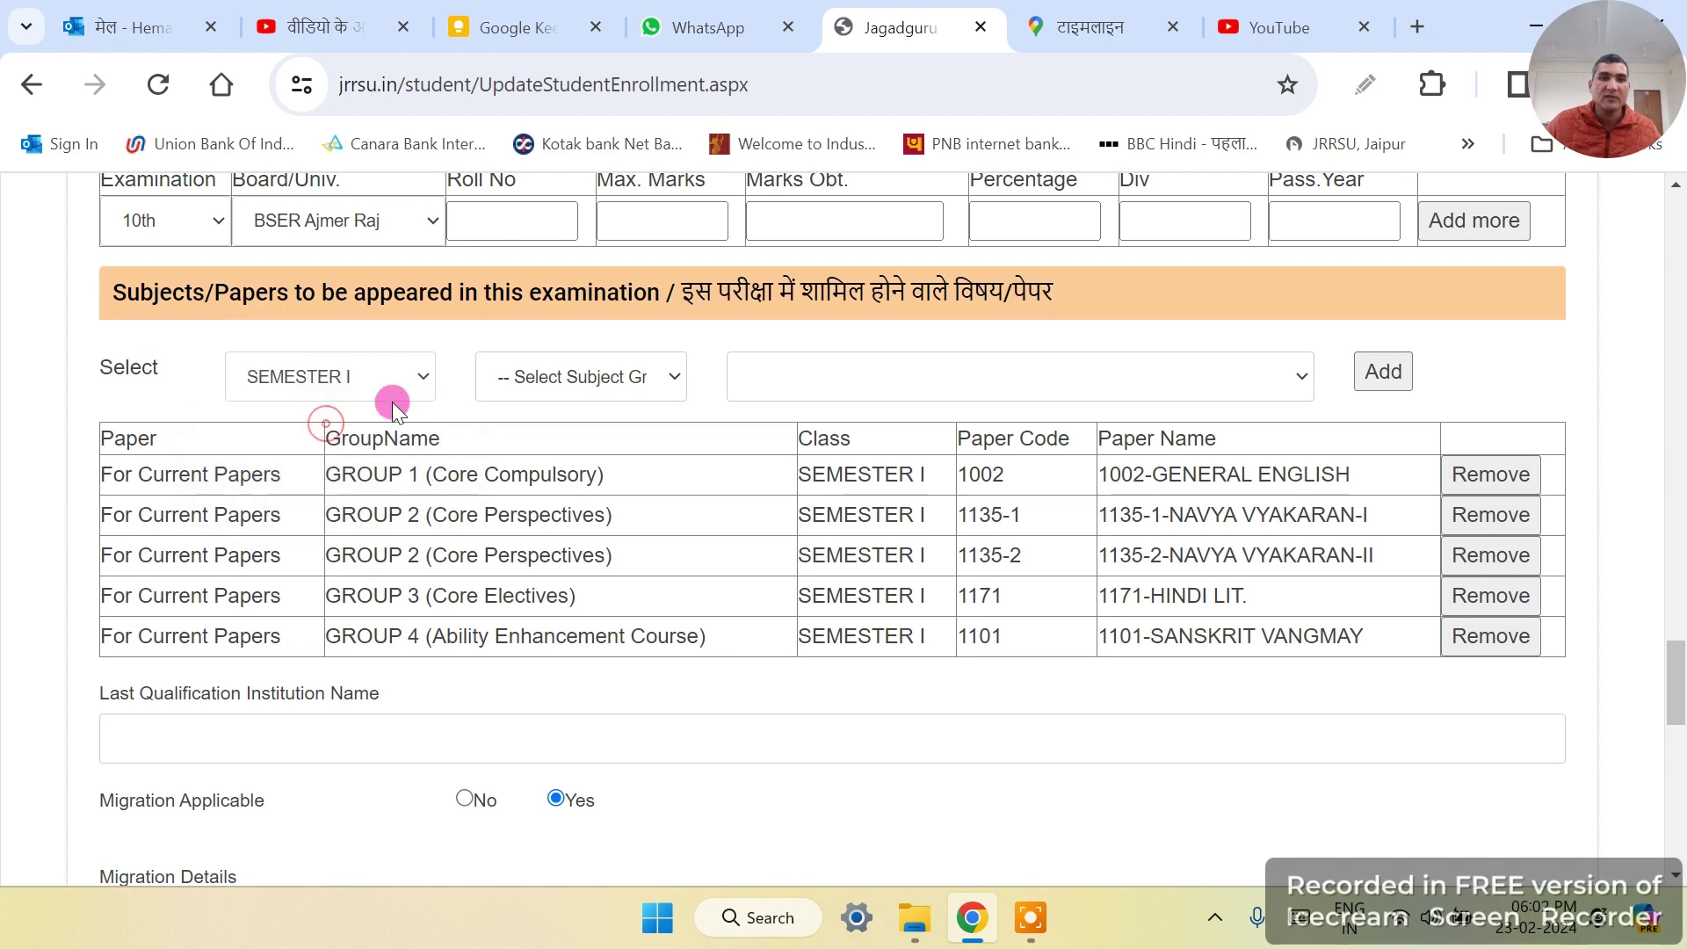
left_click(609, 363)
left_click(613, 433)
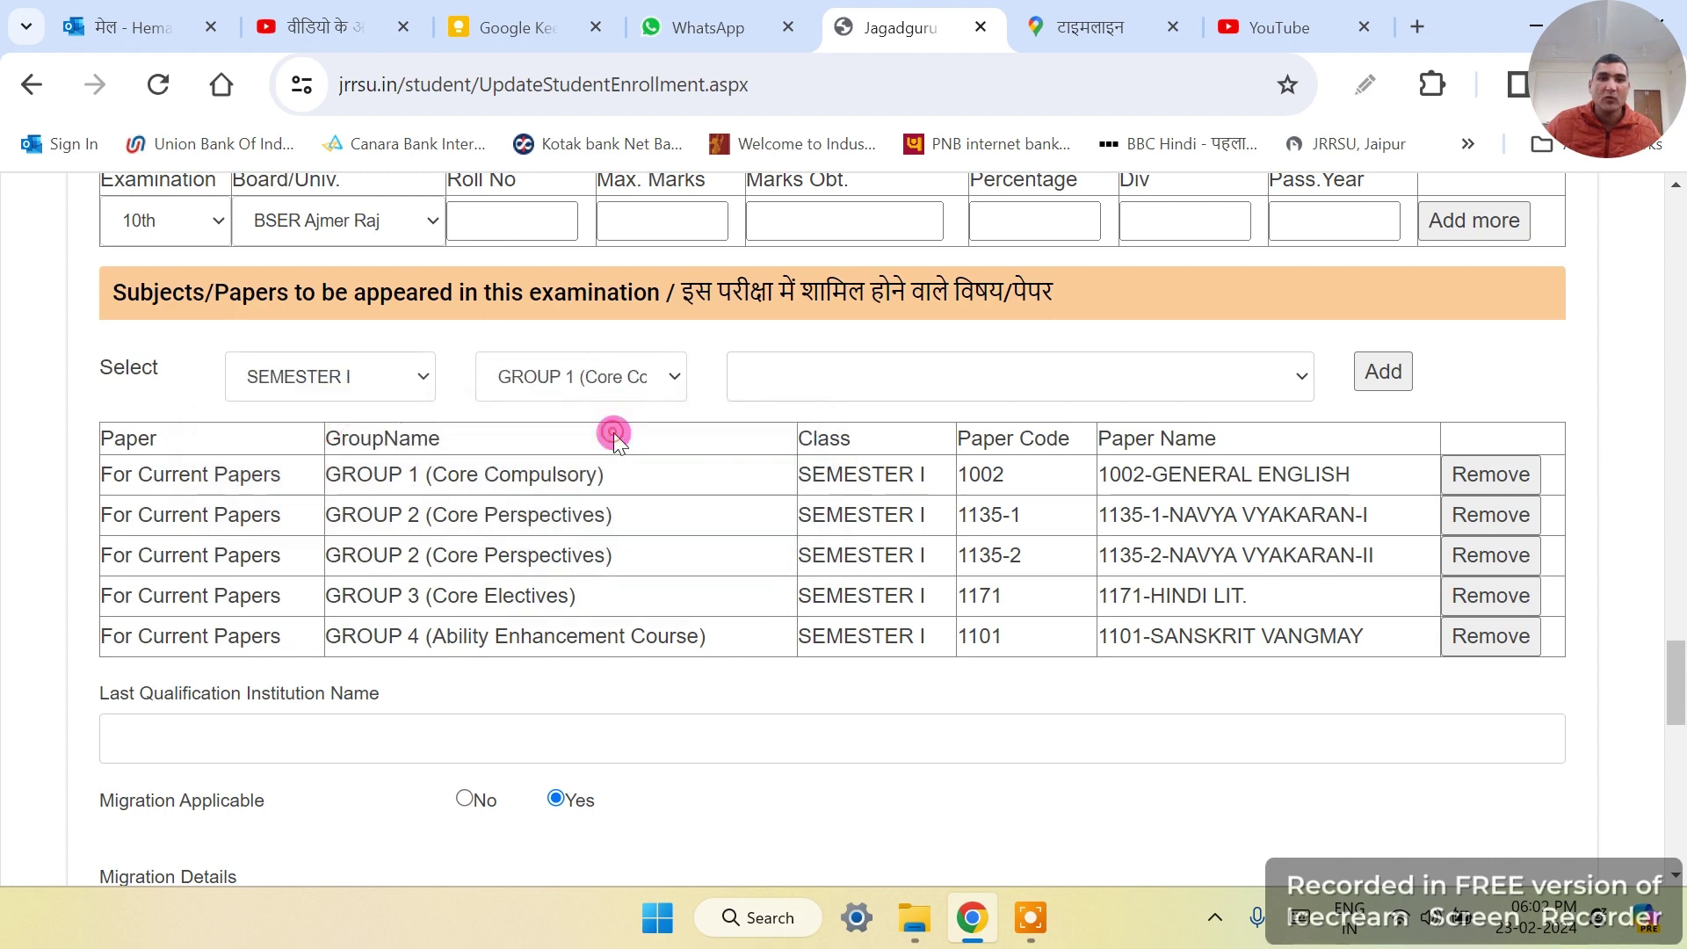
left_click(961, 378)
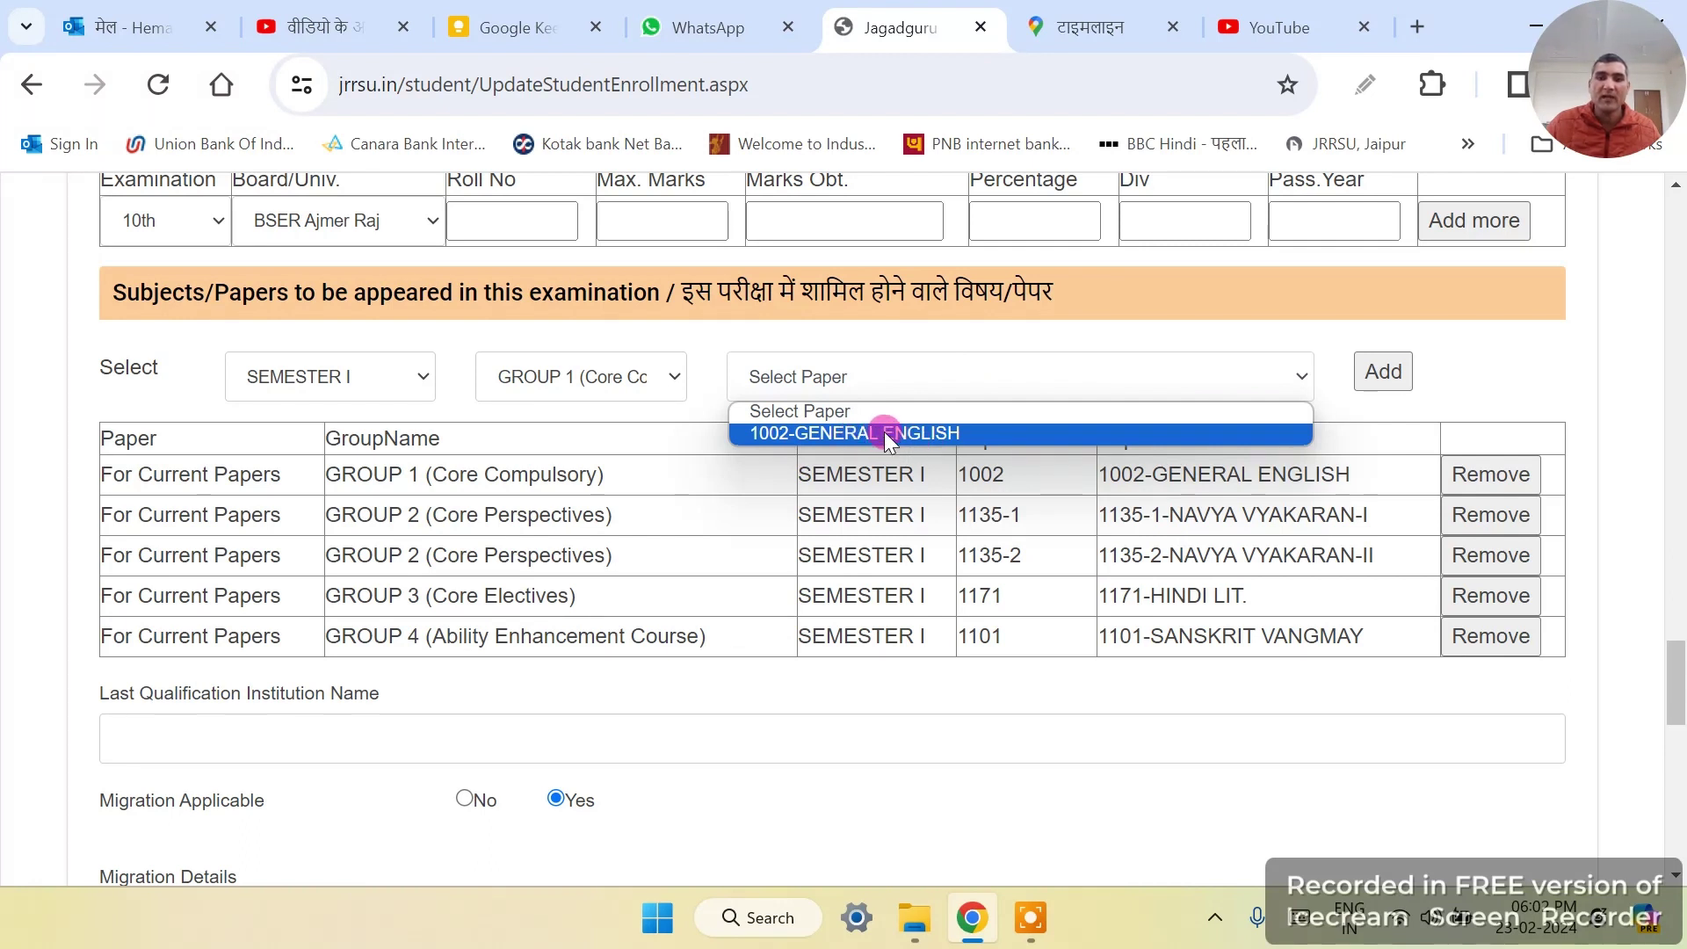
left_click(605, 377)
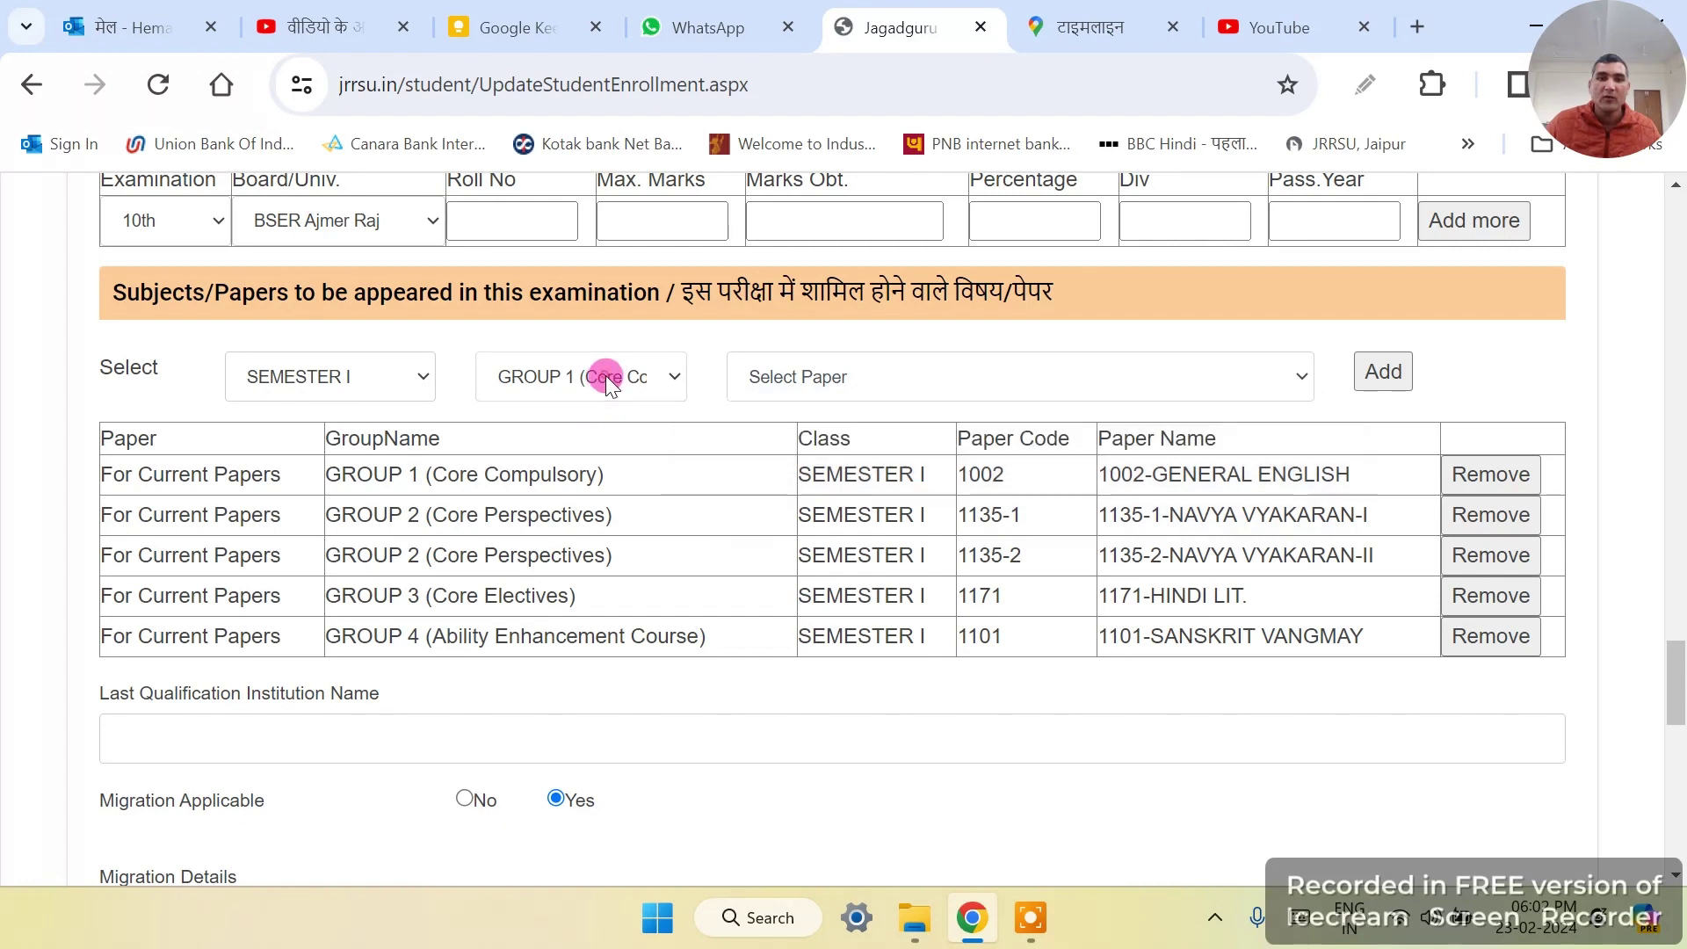
Step: Look through the full list of SEMESTER I papers in GROUP 2 (Core Perspectives)
left_click(605, 377)
left_click(642, 455)
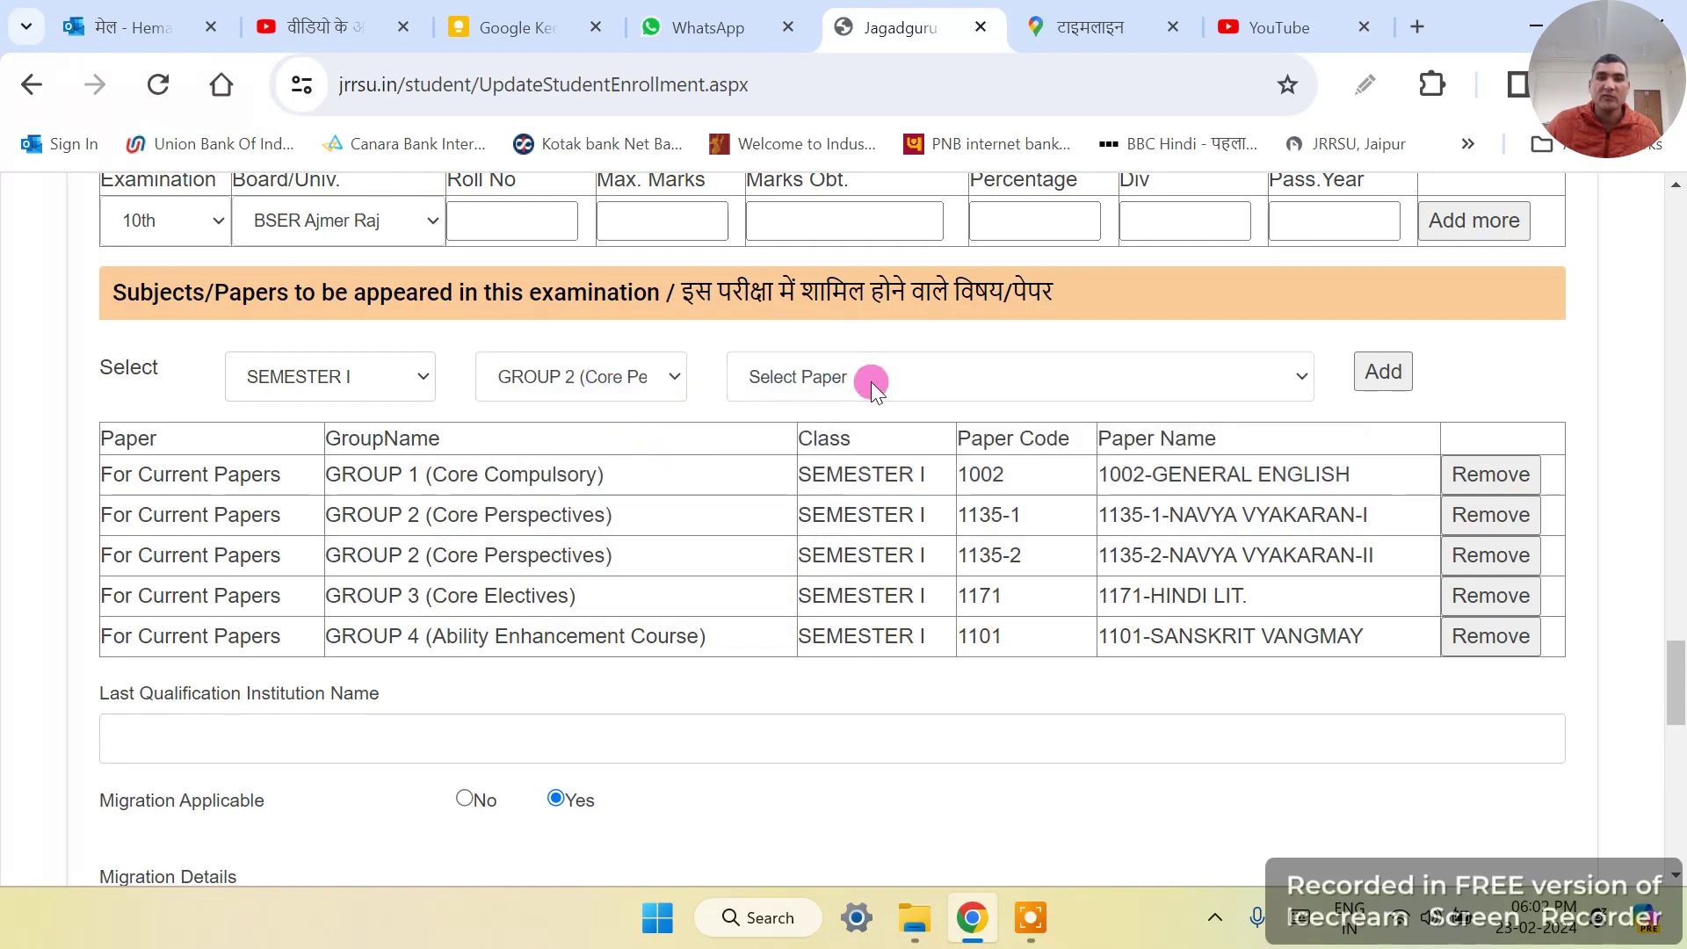
left_click(872, 382)
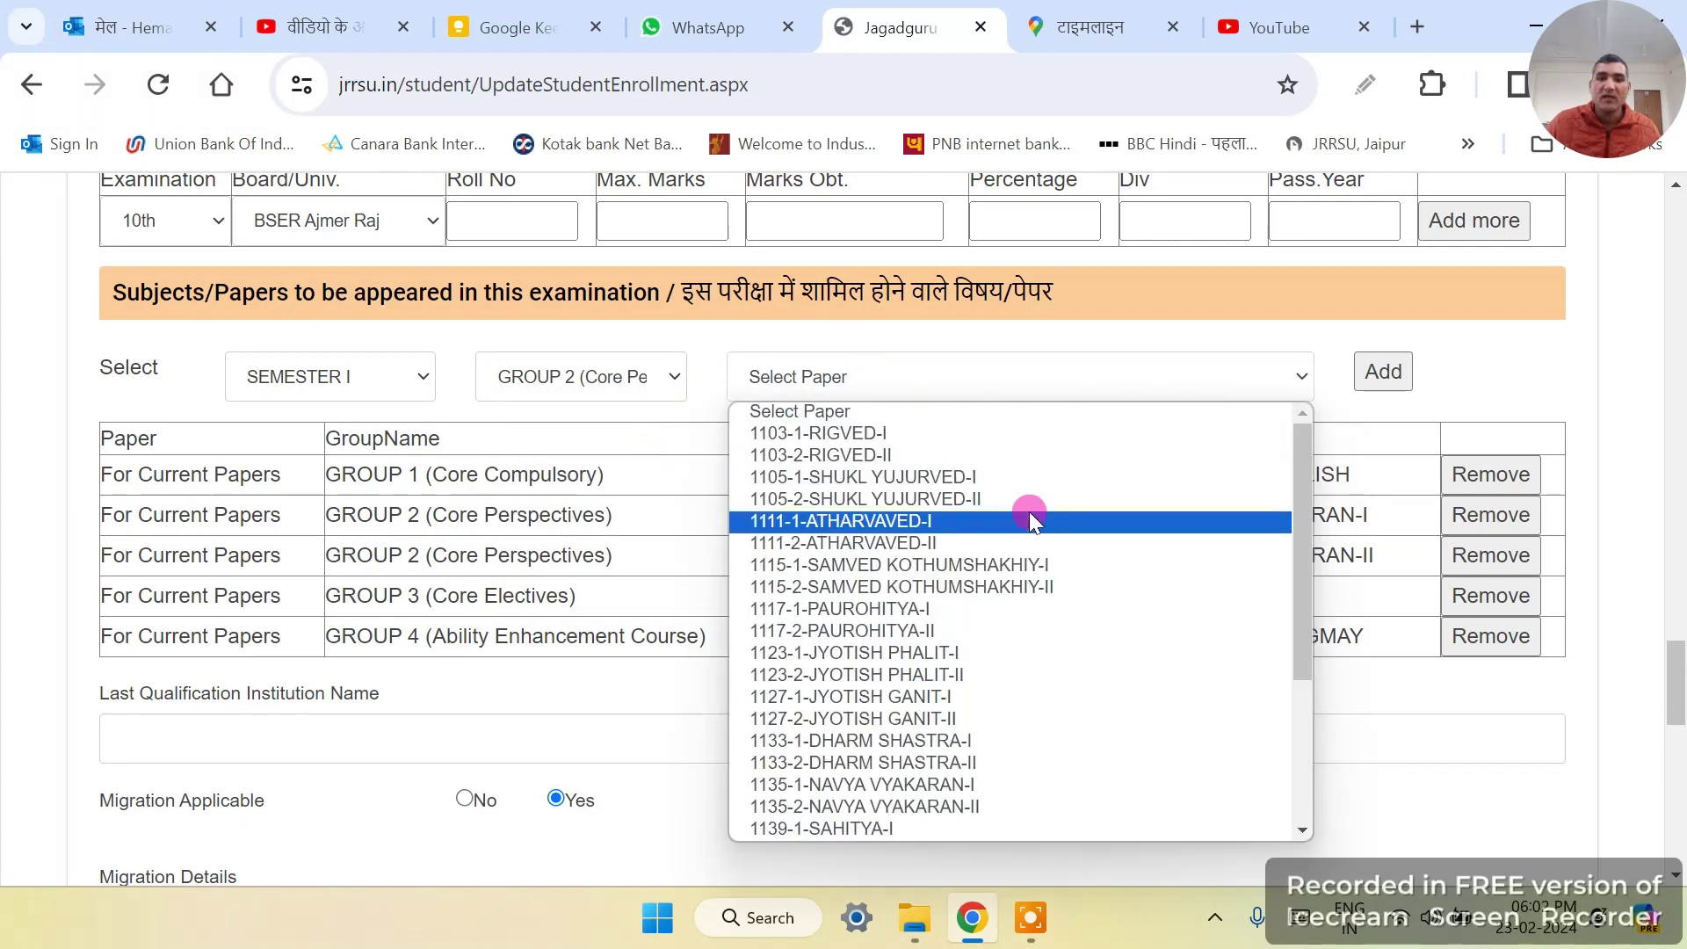
scroll(1301, 499, "down", 4)
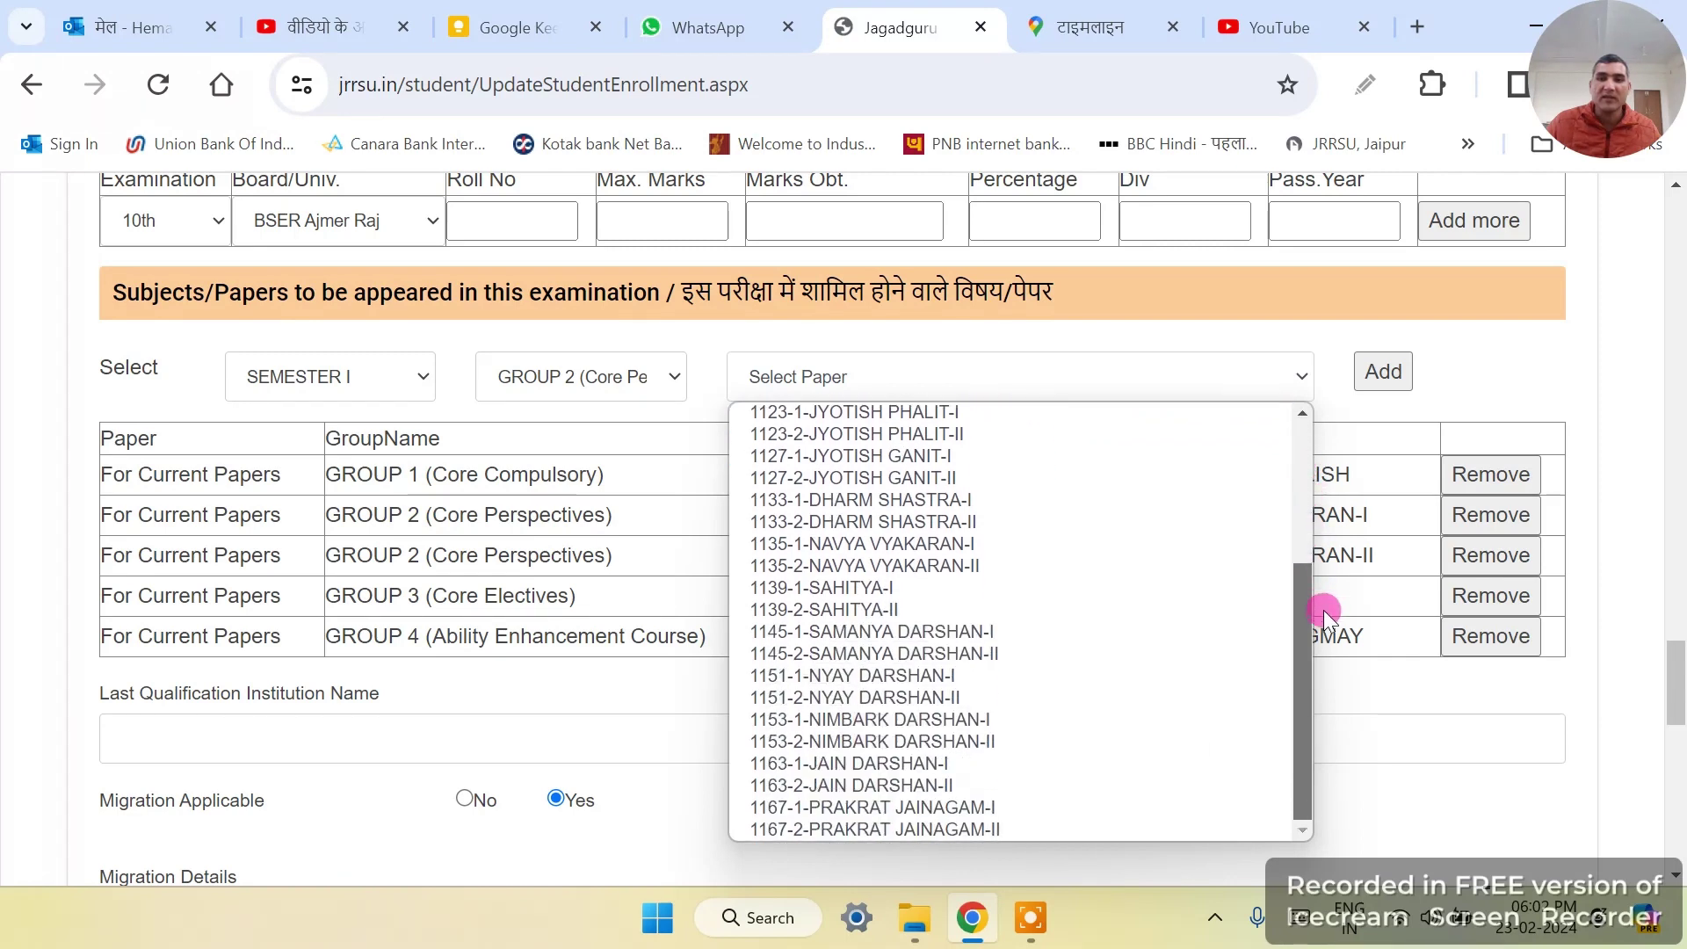
scroll(1142, 580, "up", 3)
scroll(974, 630, "down", 2)
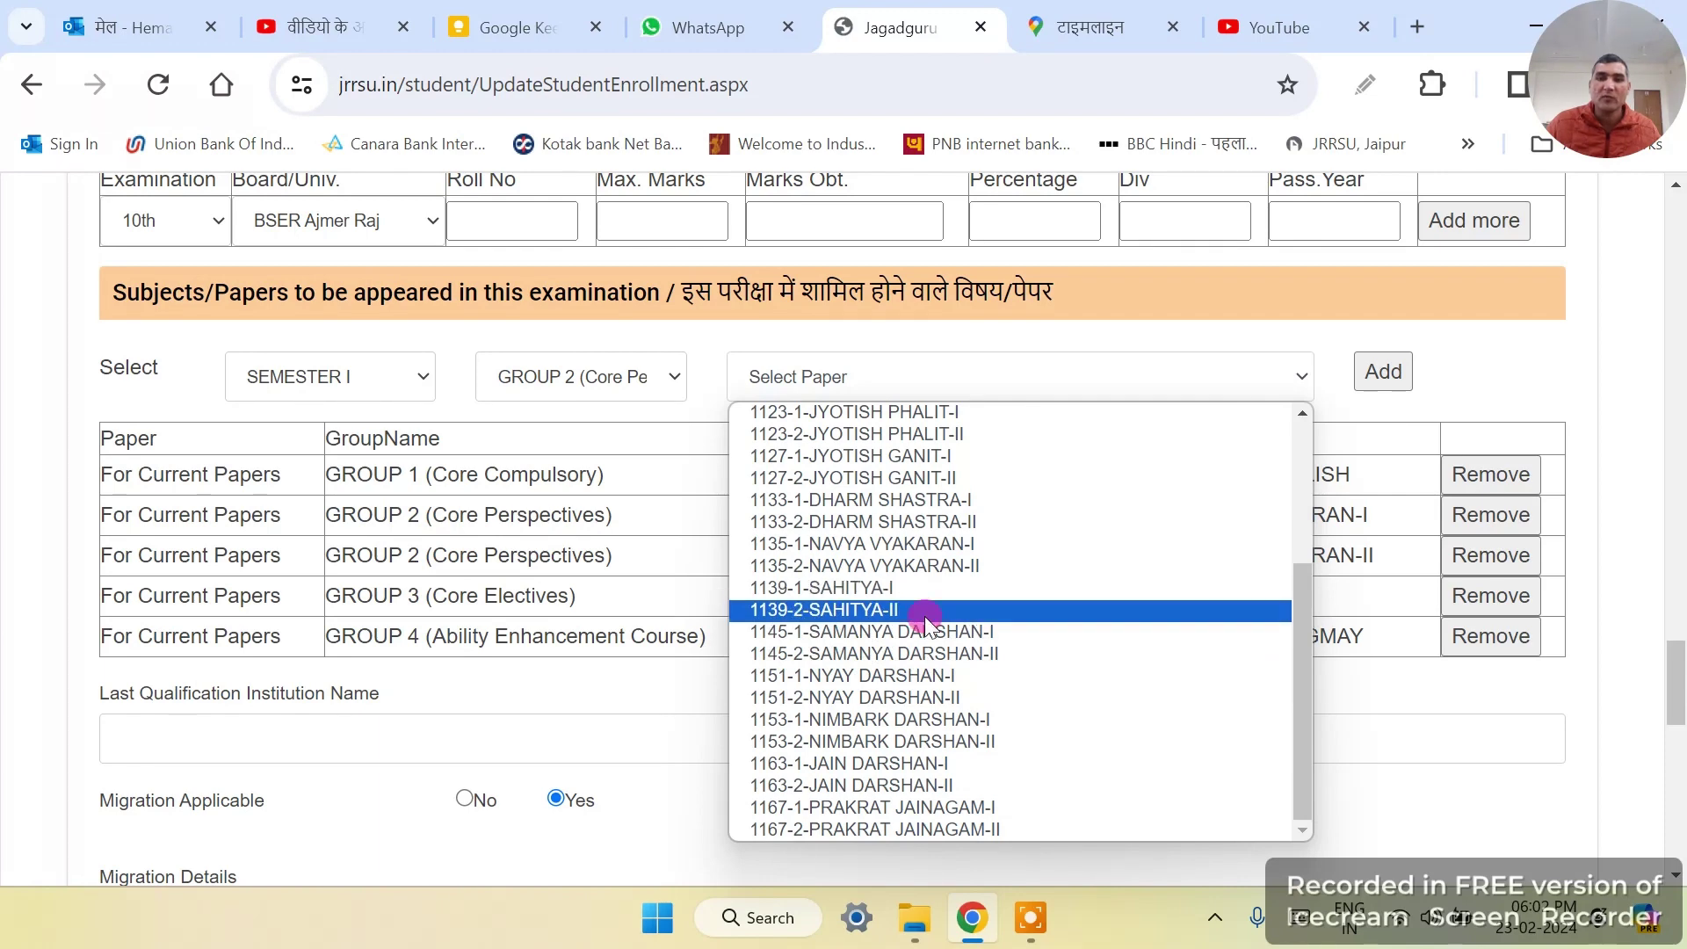
left_click(688, 492)
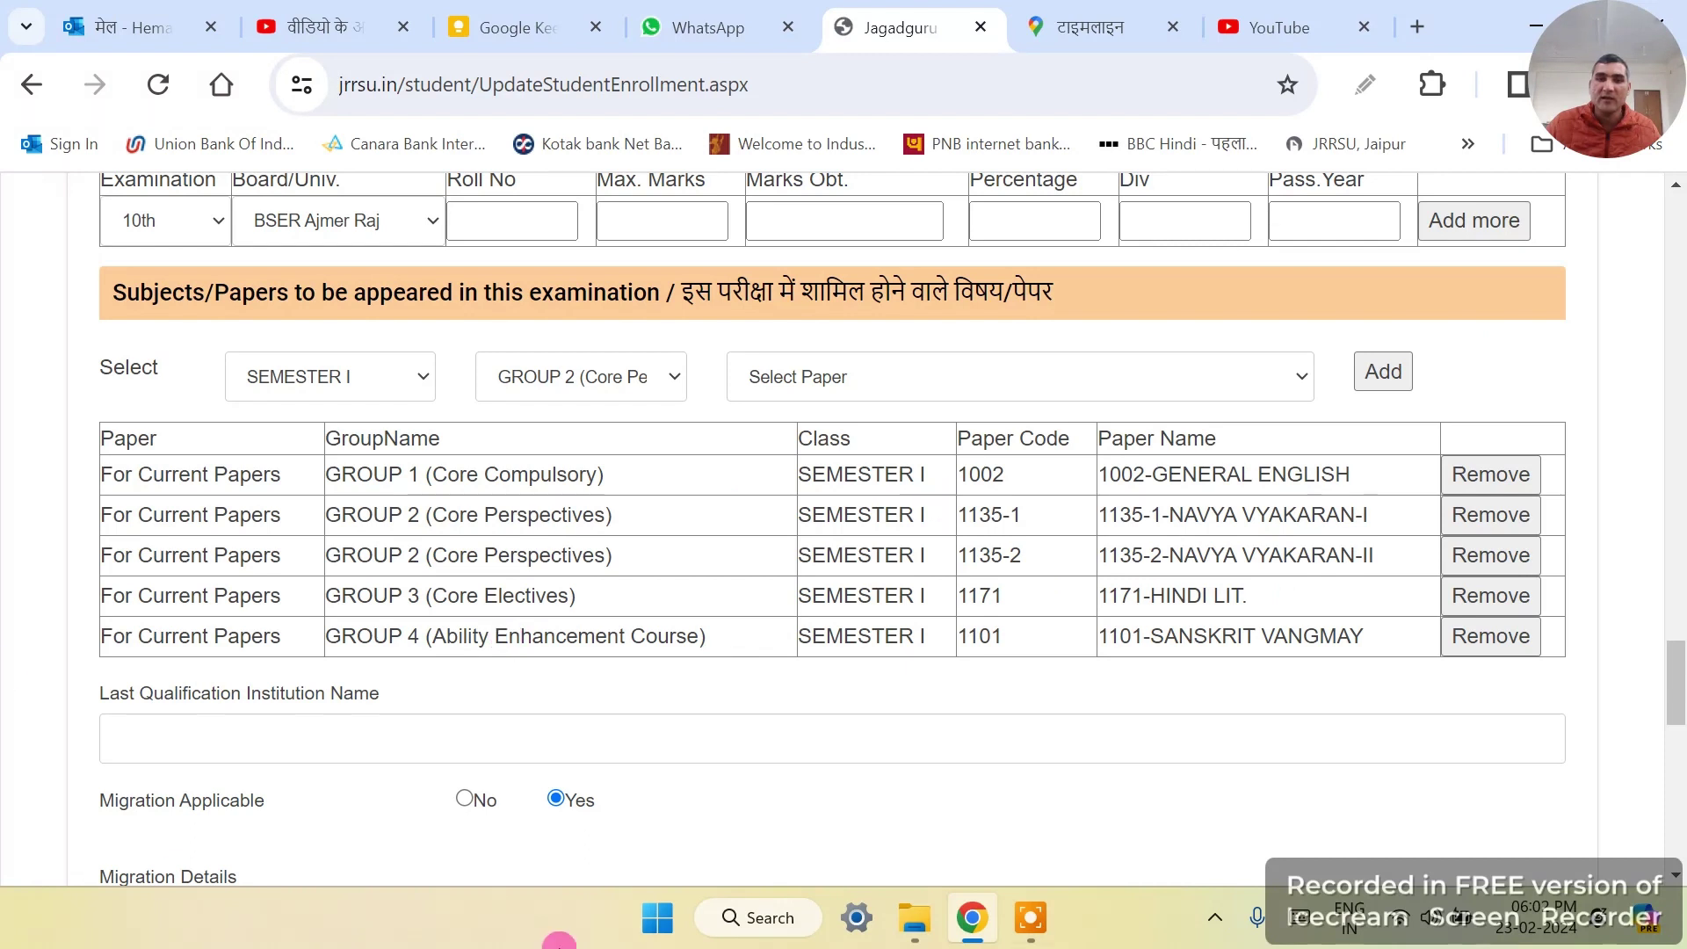
Step: Examine the SEMESTER I papers offered in GROUP 3 (Core Electives) and GROUP 4 (Ability Enhancement Course)
left_click(629, 377)
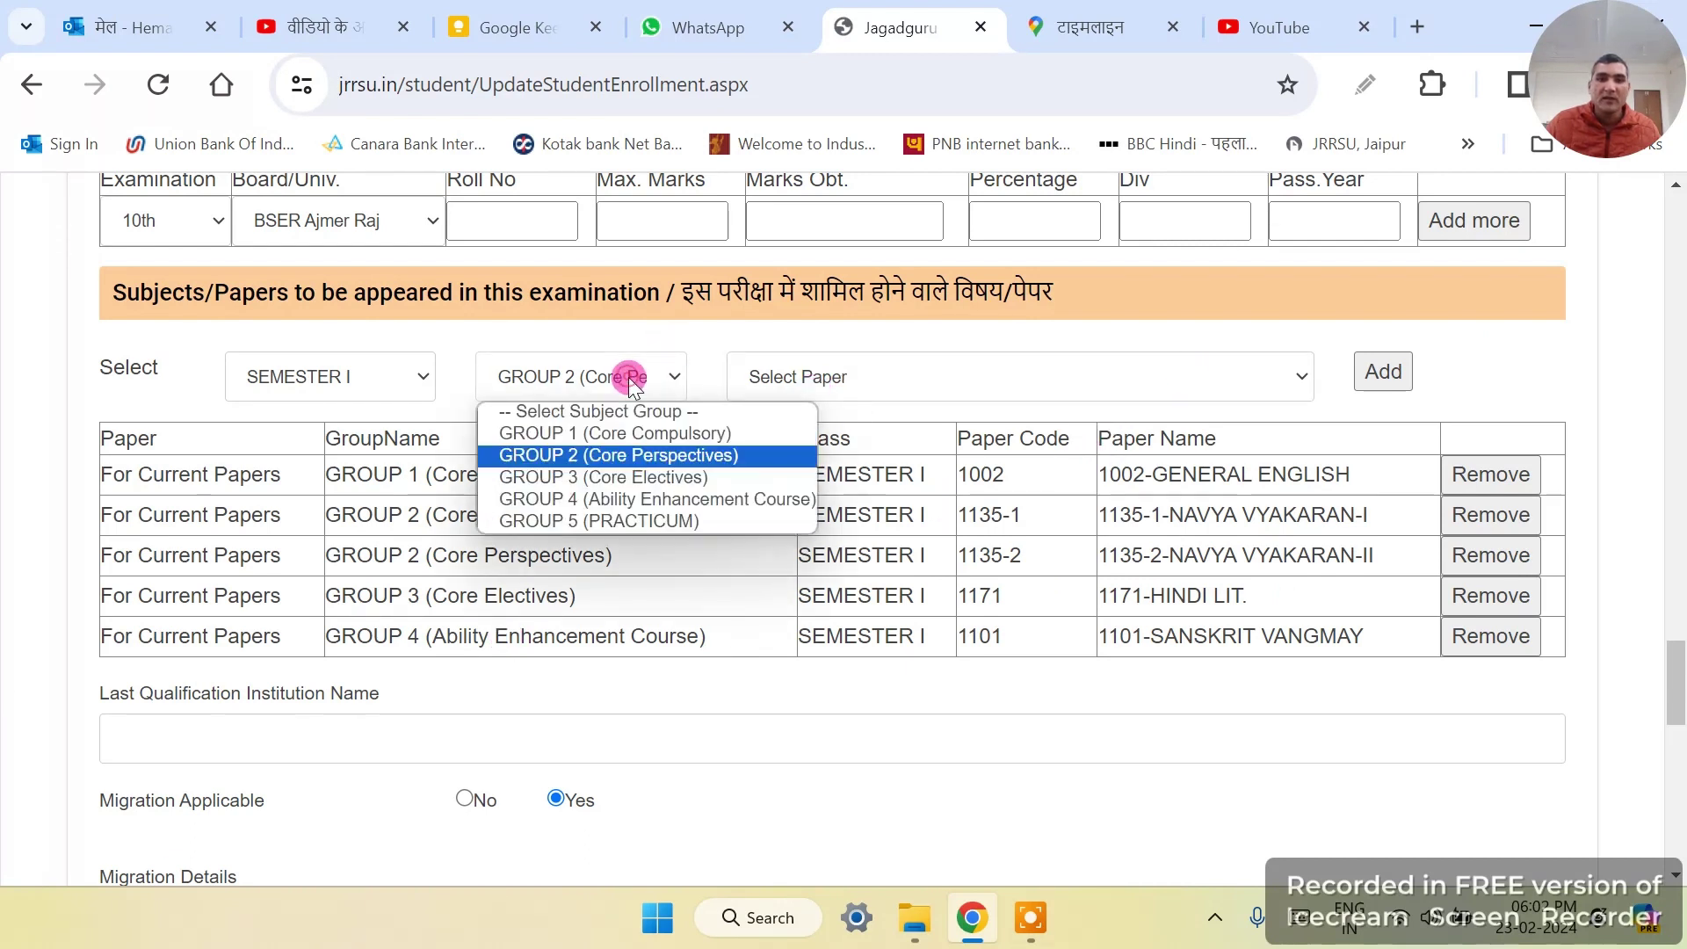
left_click(638, 468)
left_click(861, 377)
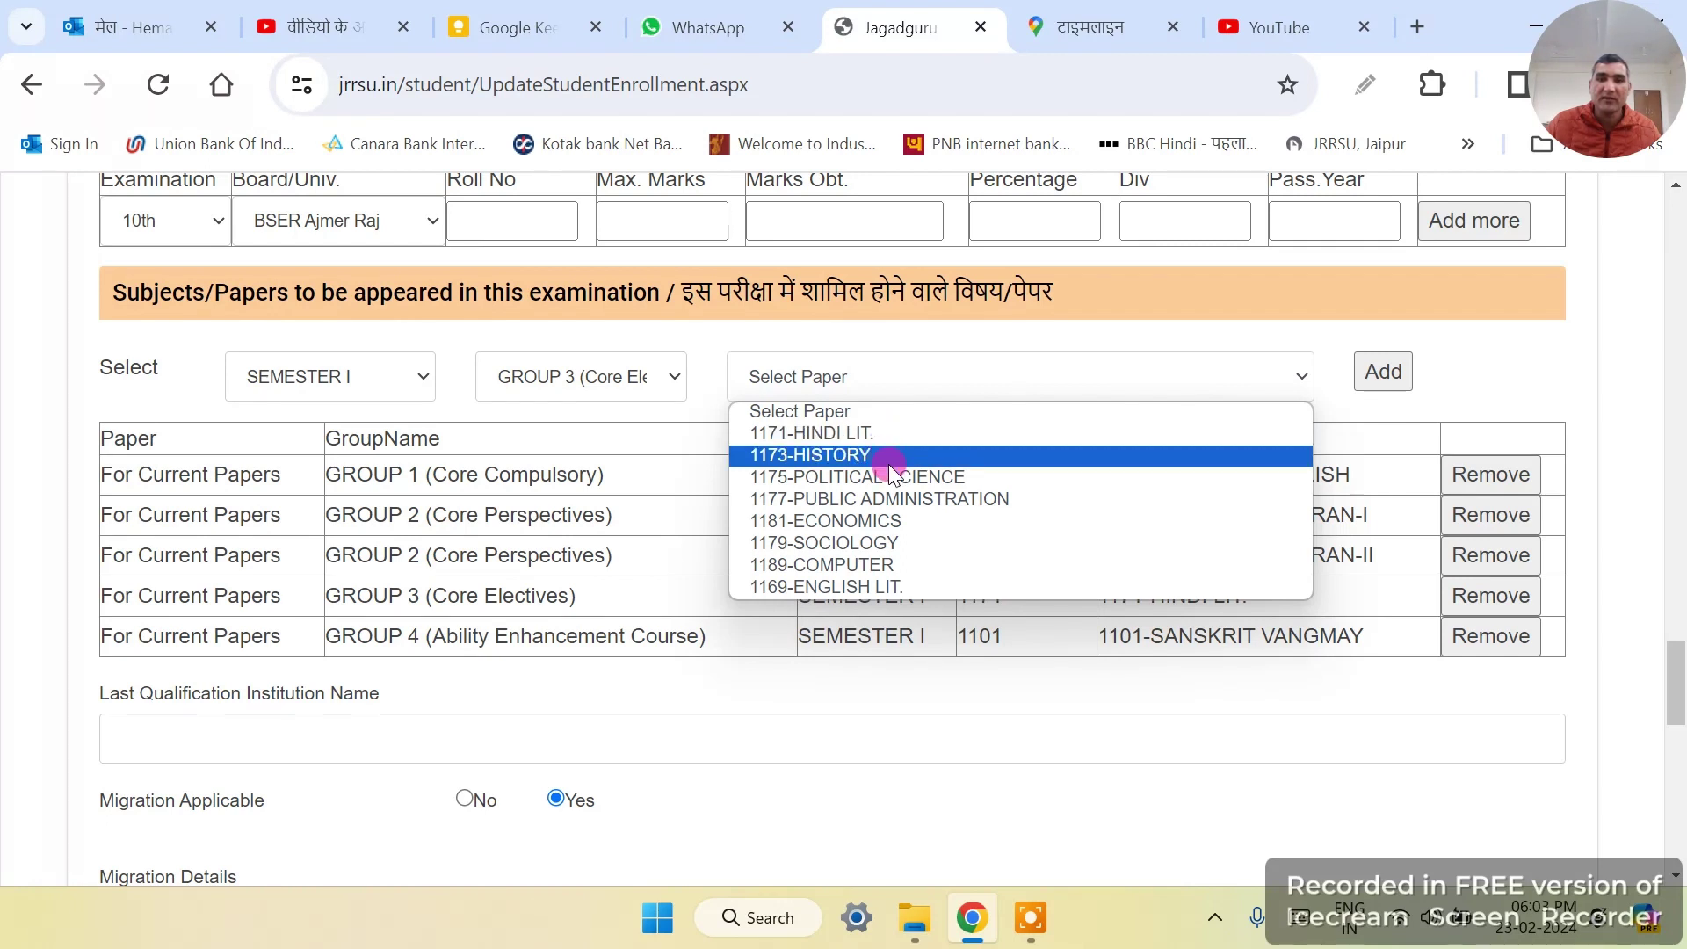
left_click(647, 502)
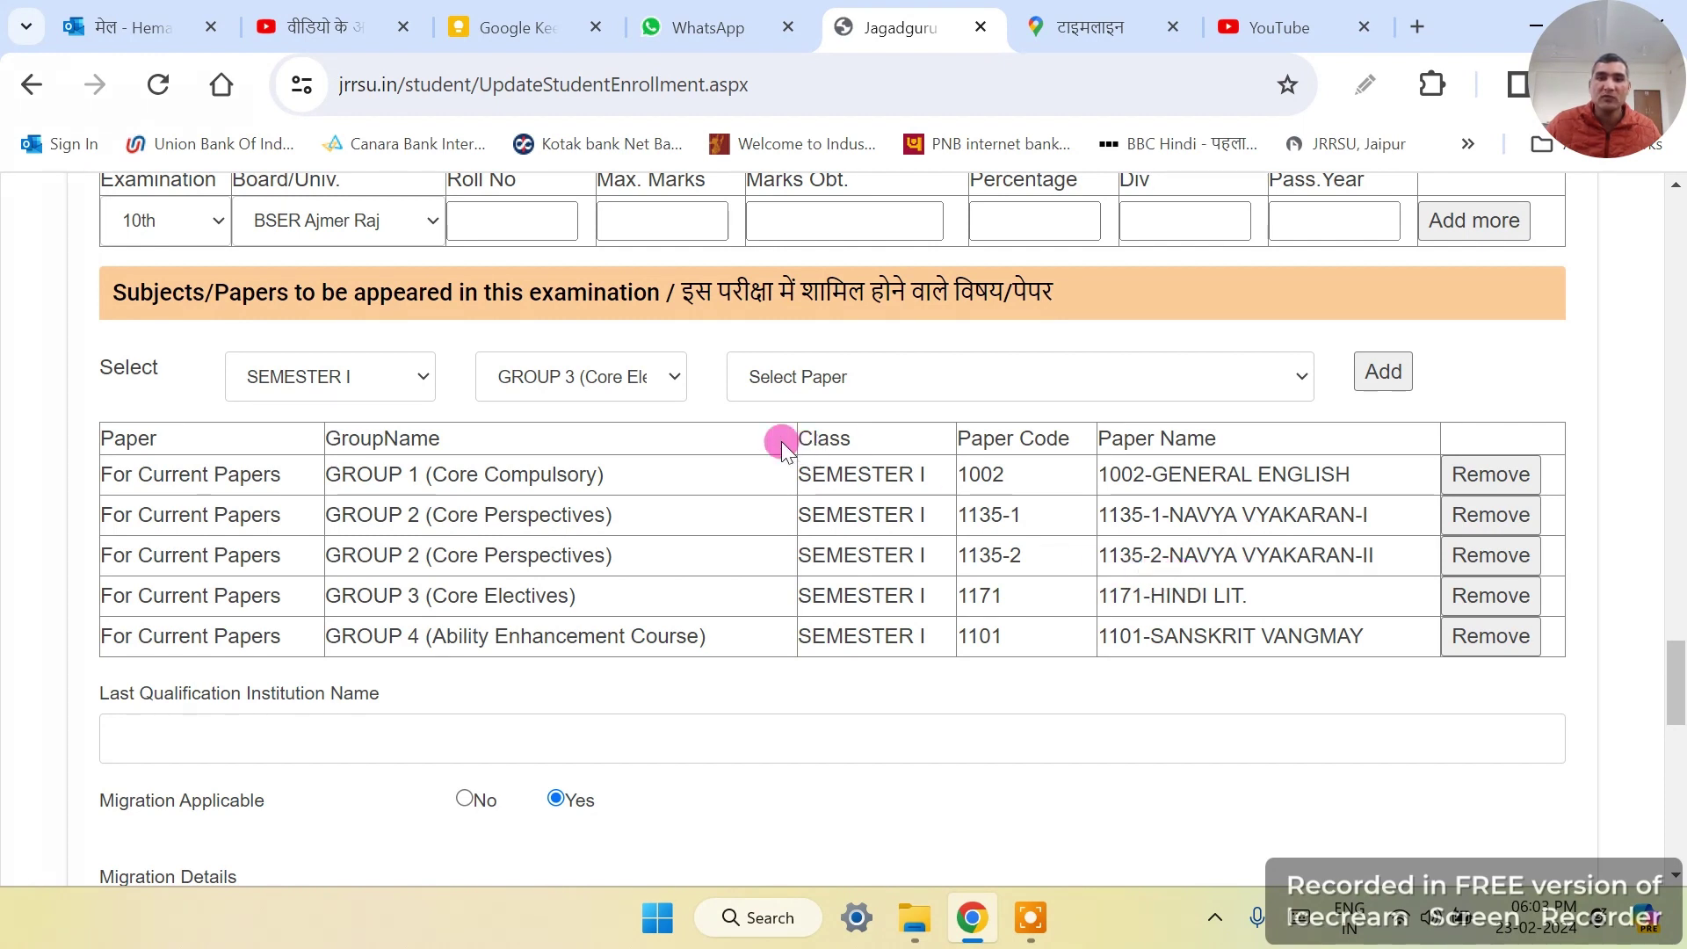
left_click(651, 387)
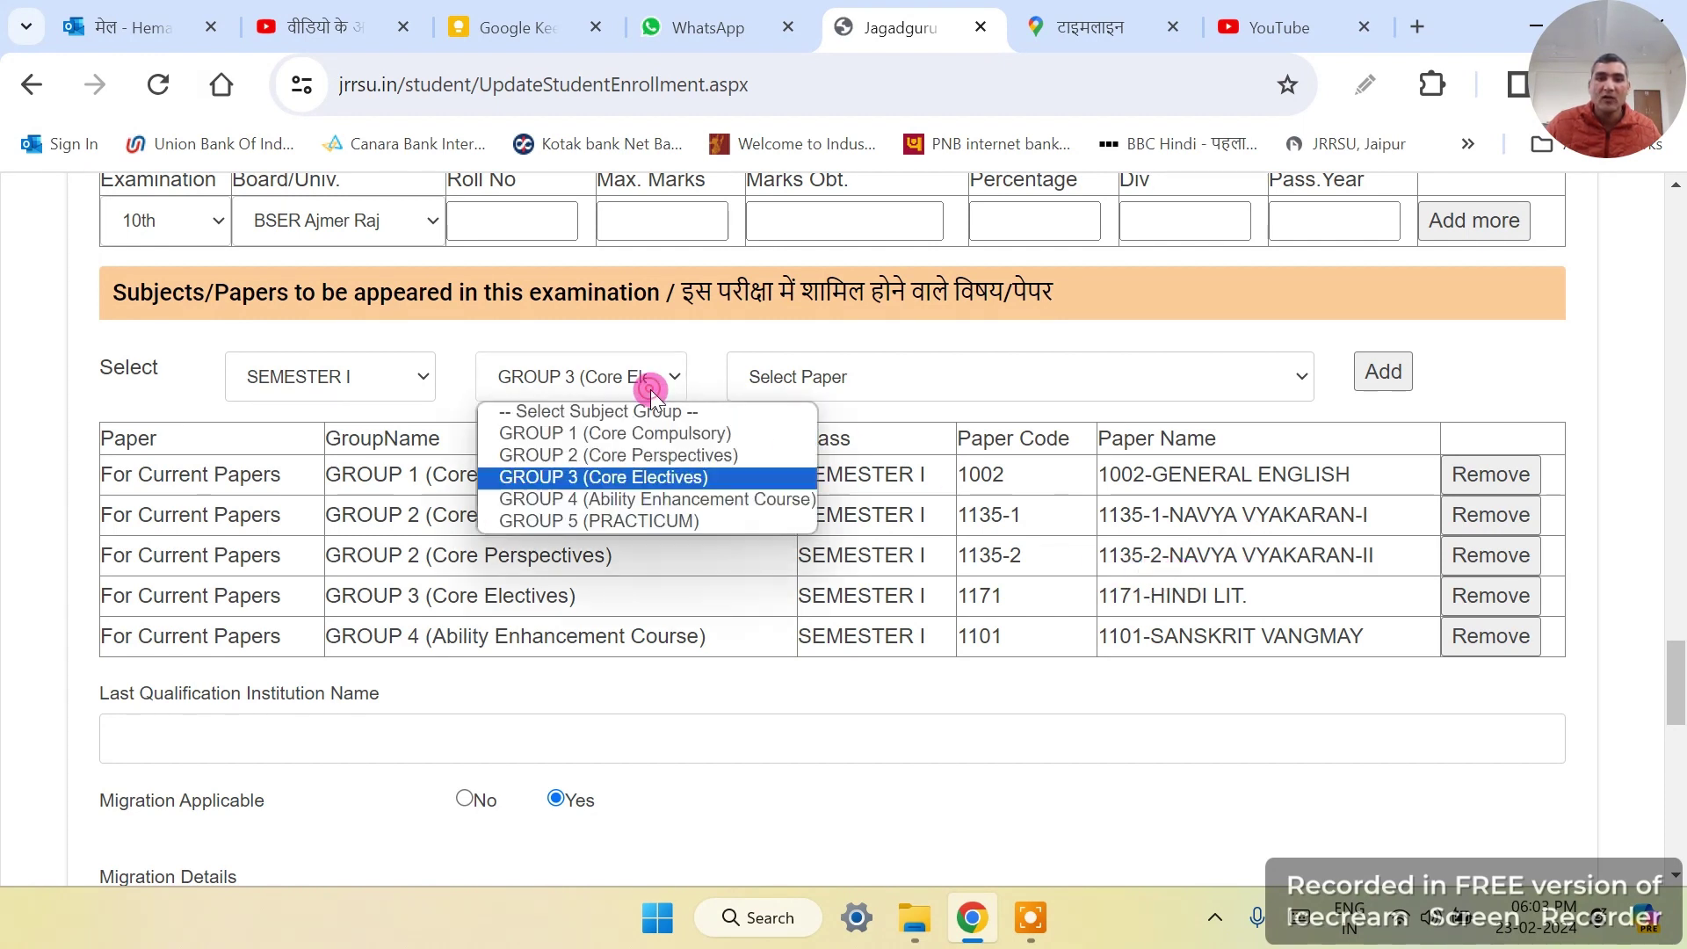
left_click(674, 501)
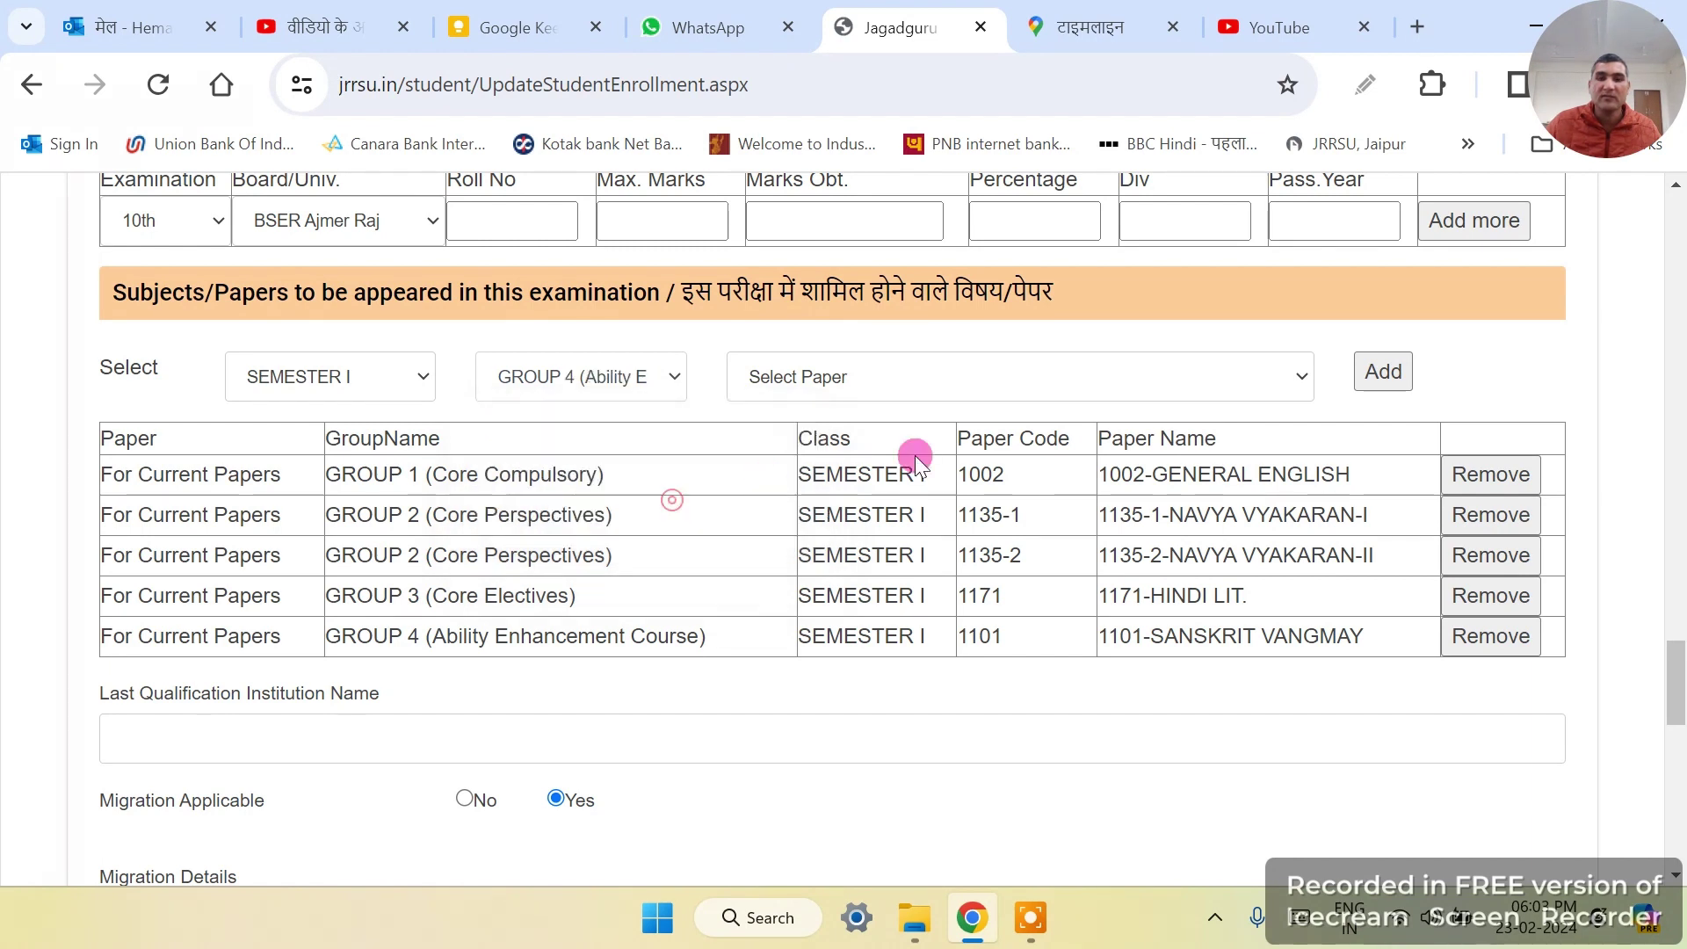
left_click(899, 377)
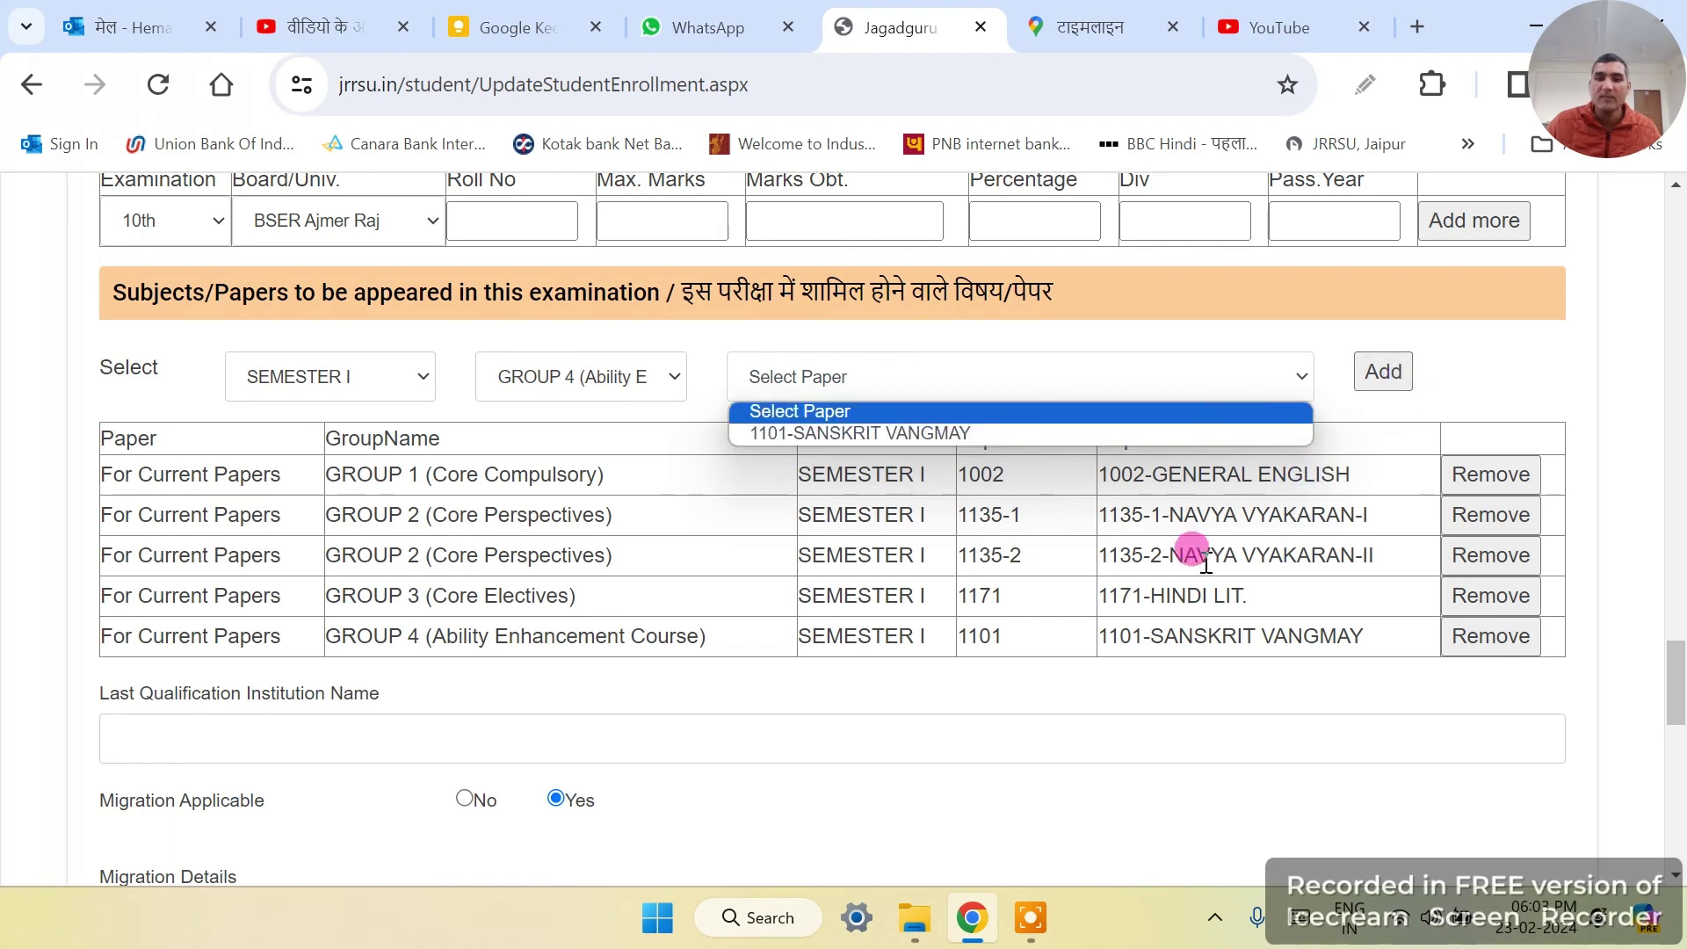
left_click(969, 615)
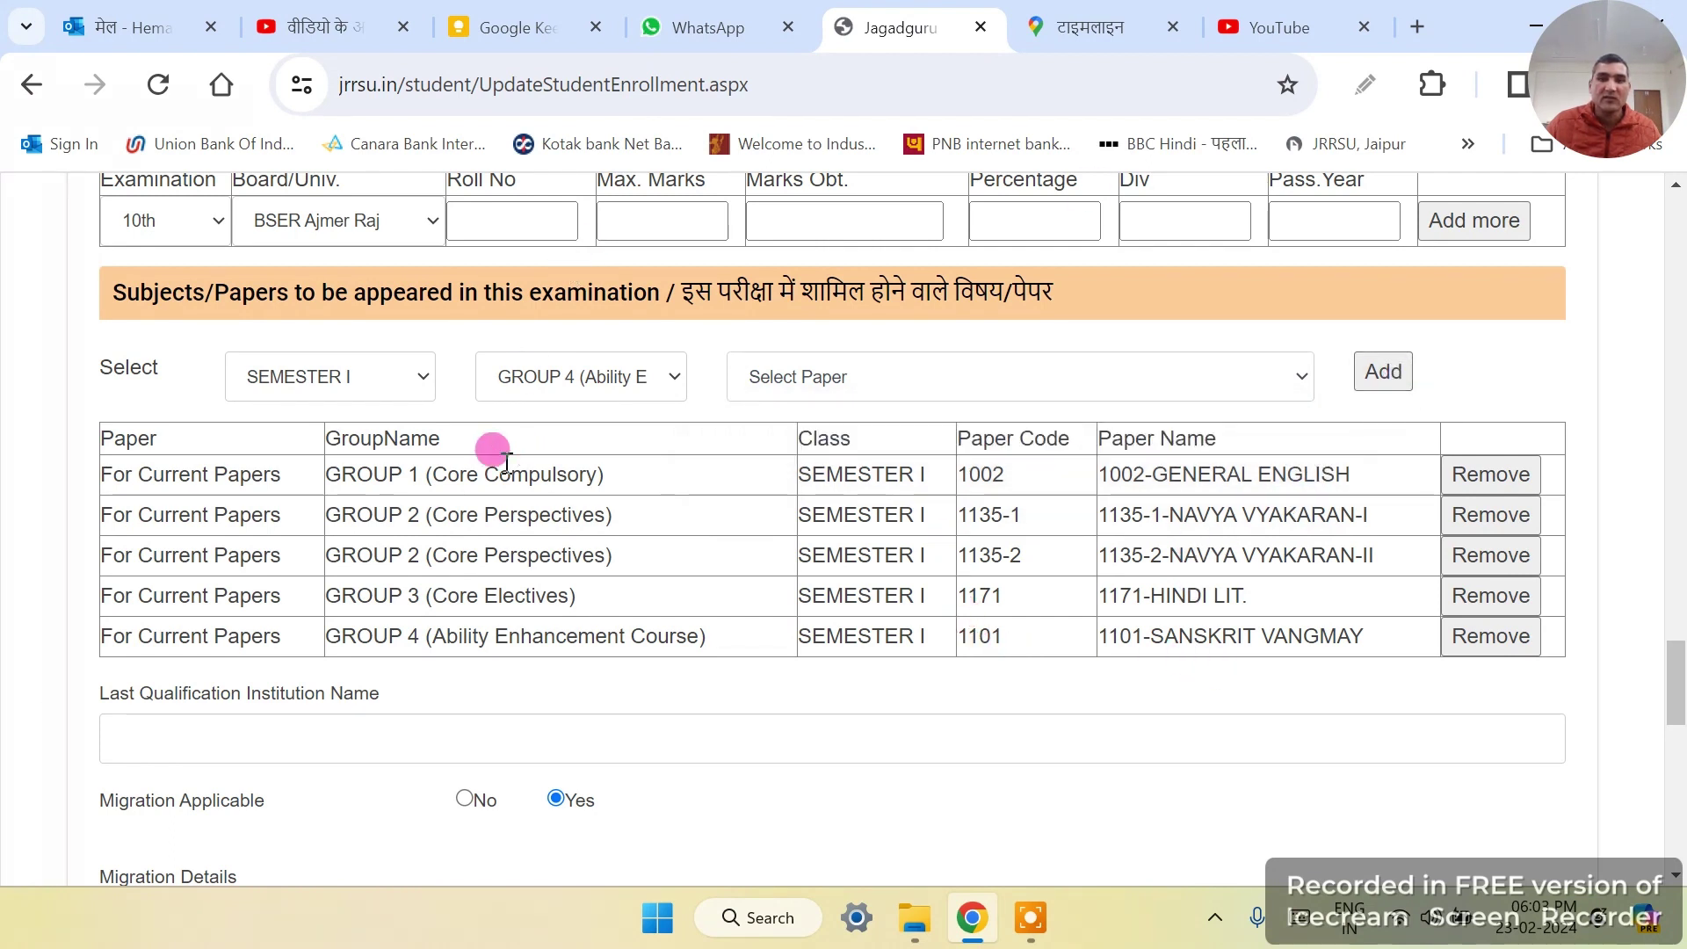
Step: Check which SEMESTER I papers are offered in GROUP 5 (PRACTICUM)
left_click(625, 376)
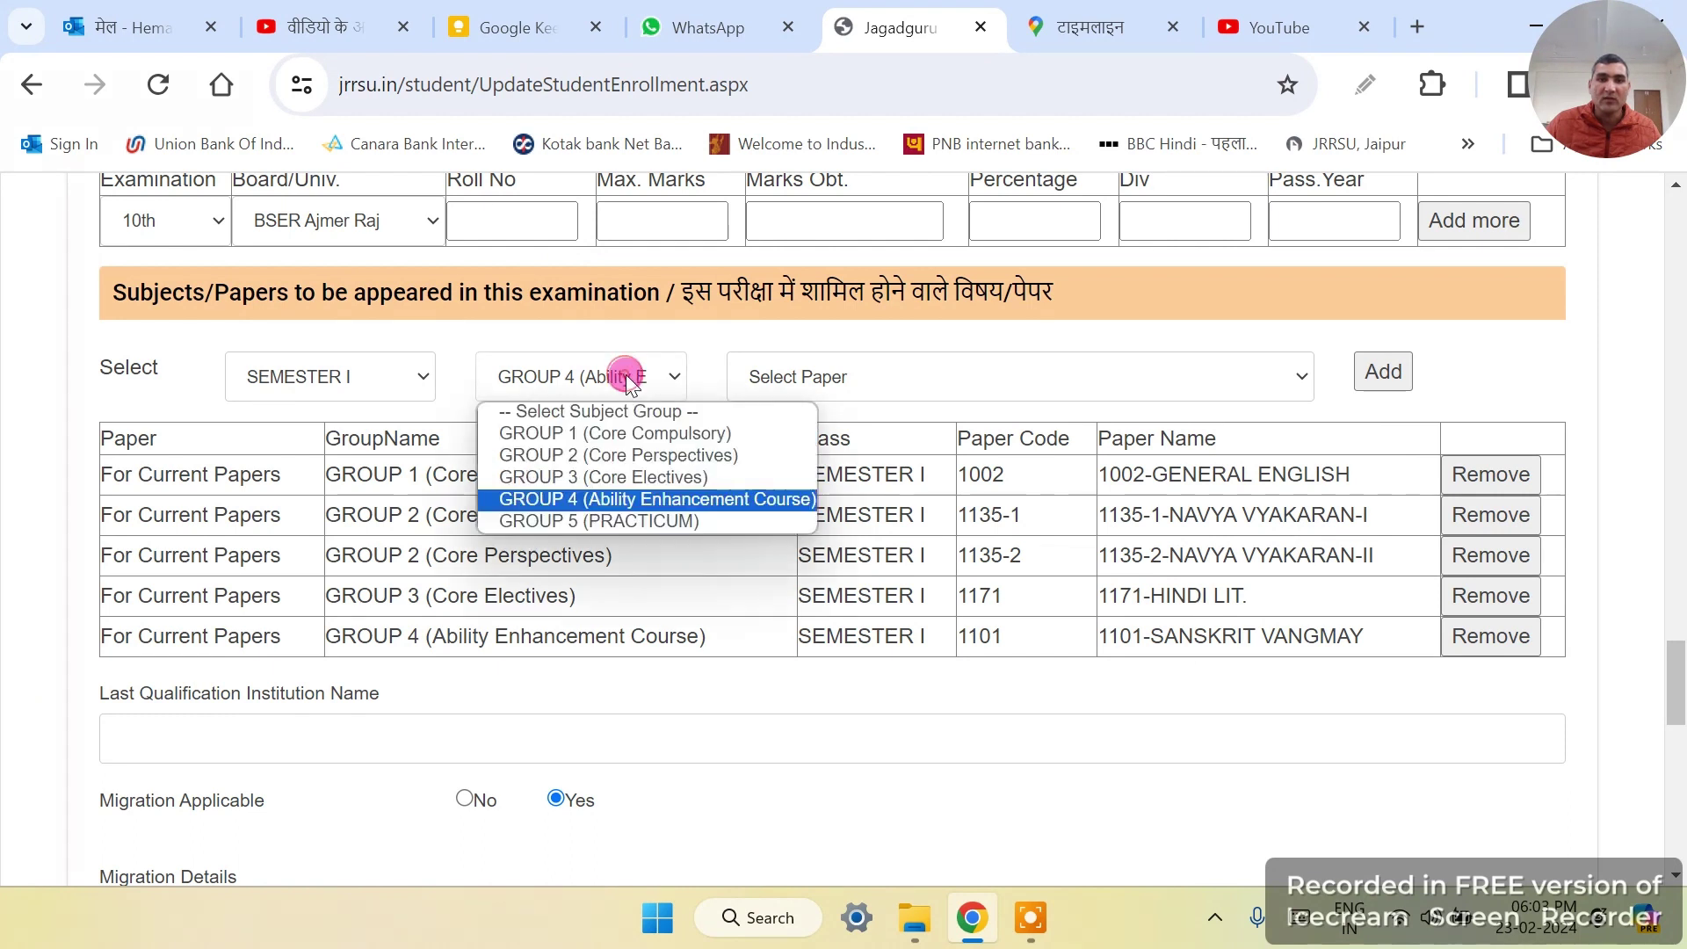
left_click(653, 521)
left_click(934, 369)
left_click(930, 369)
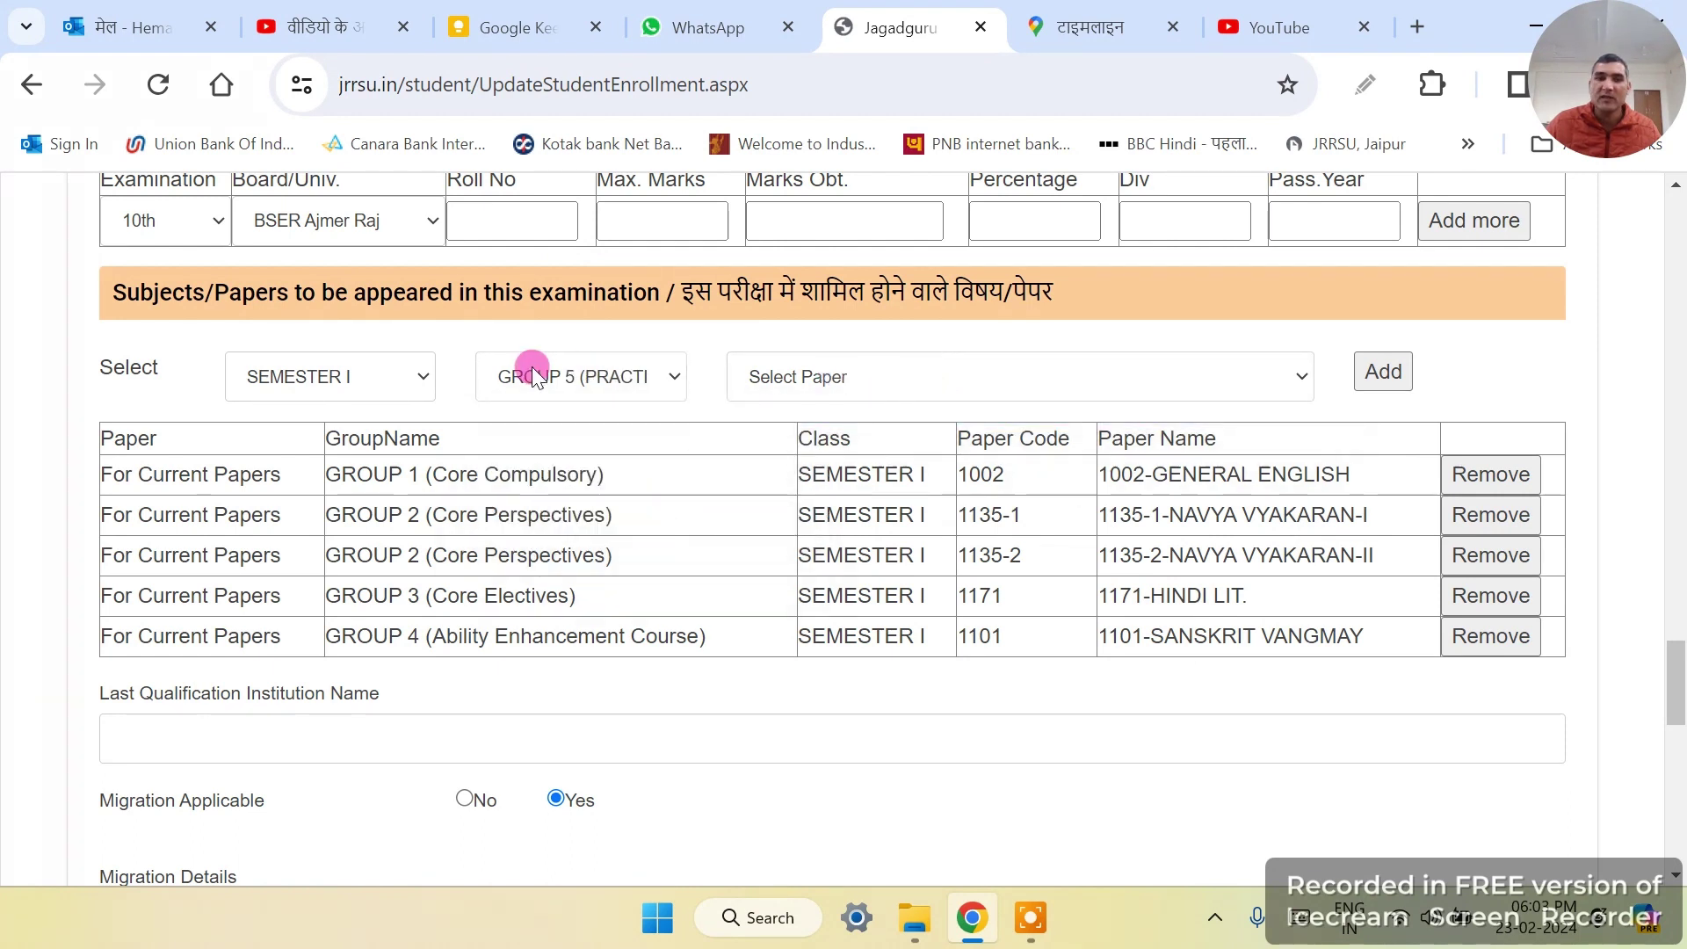